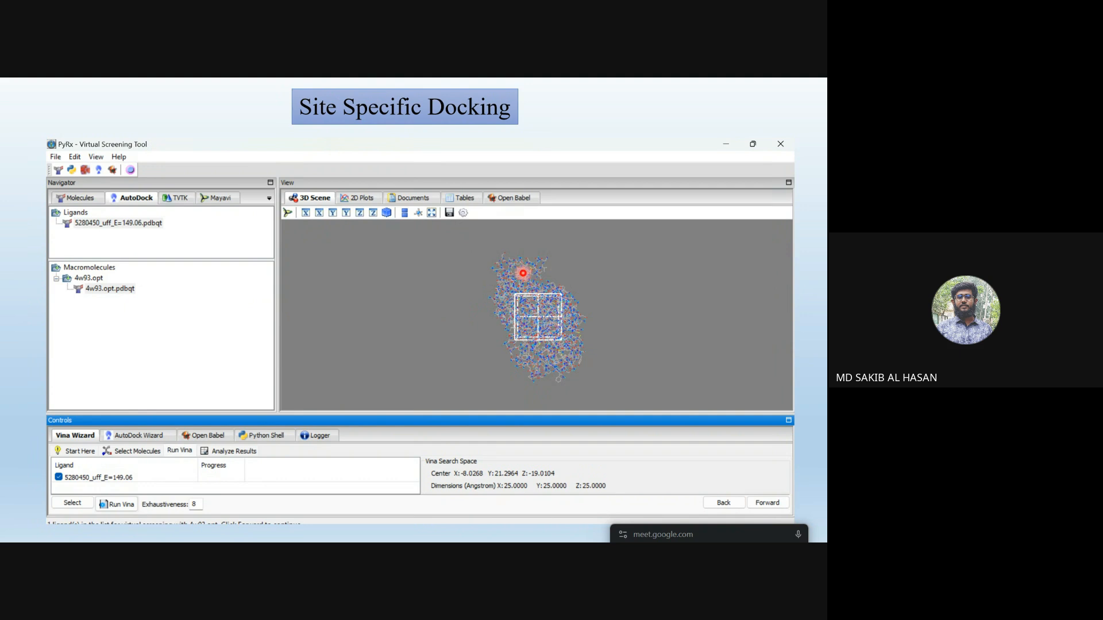
key("Right")
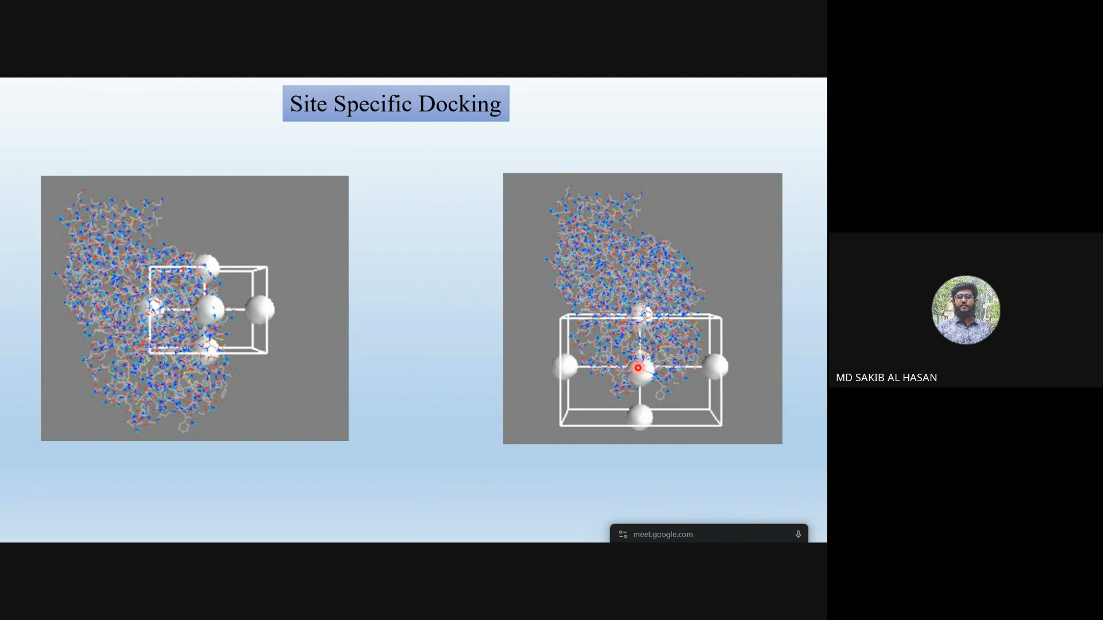
key("Right")
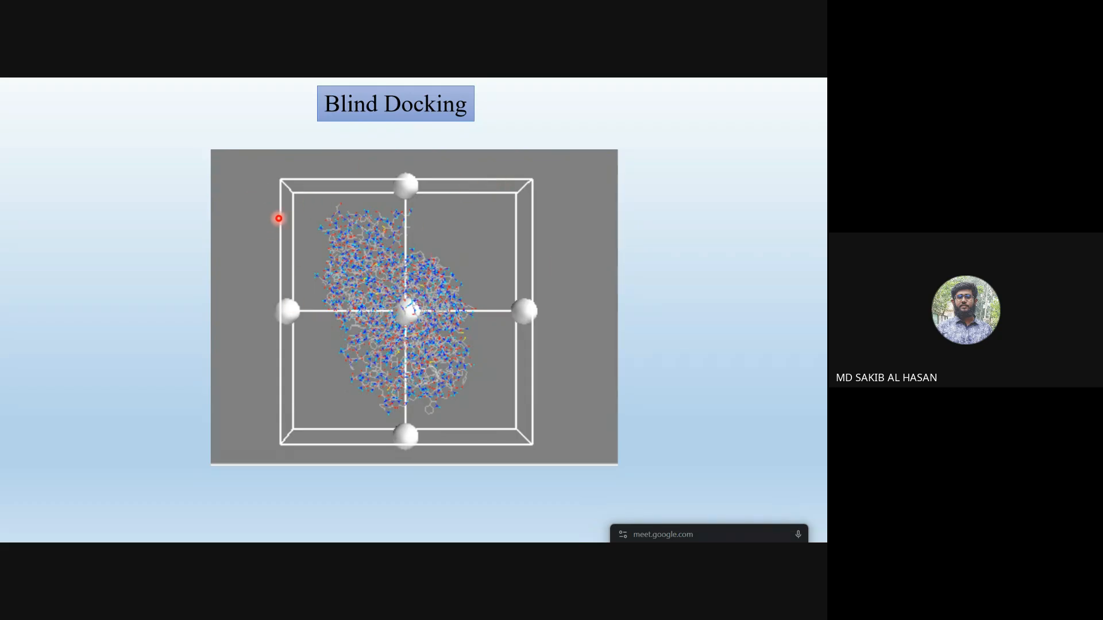
key("Right")
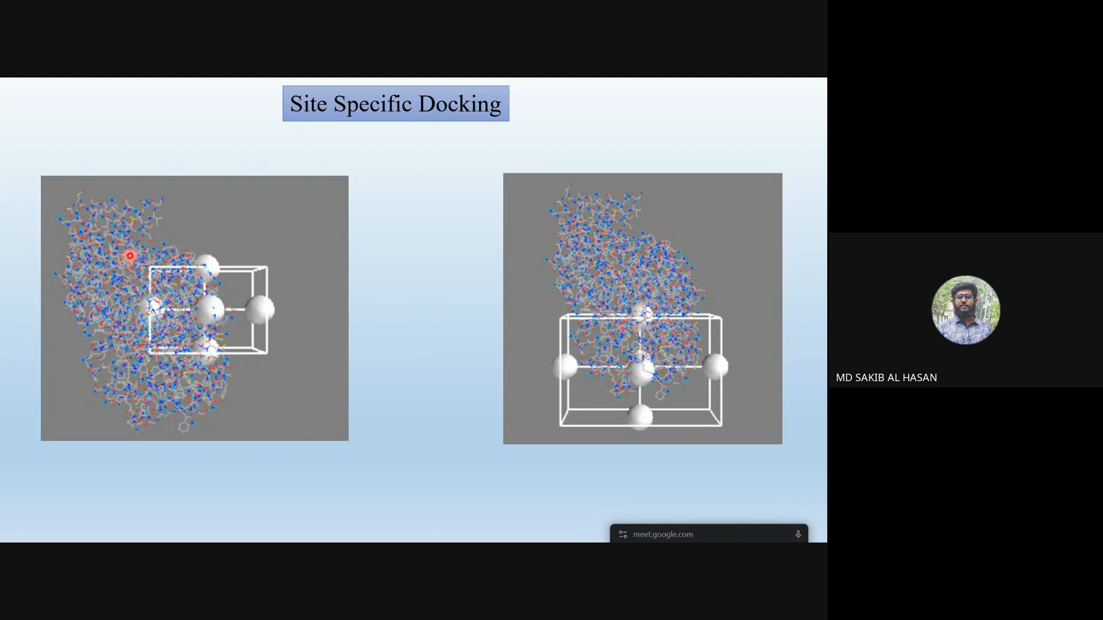
key("Left")
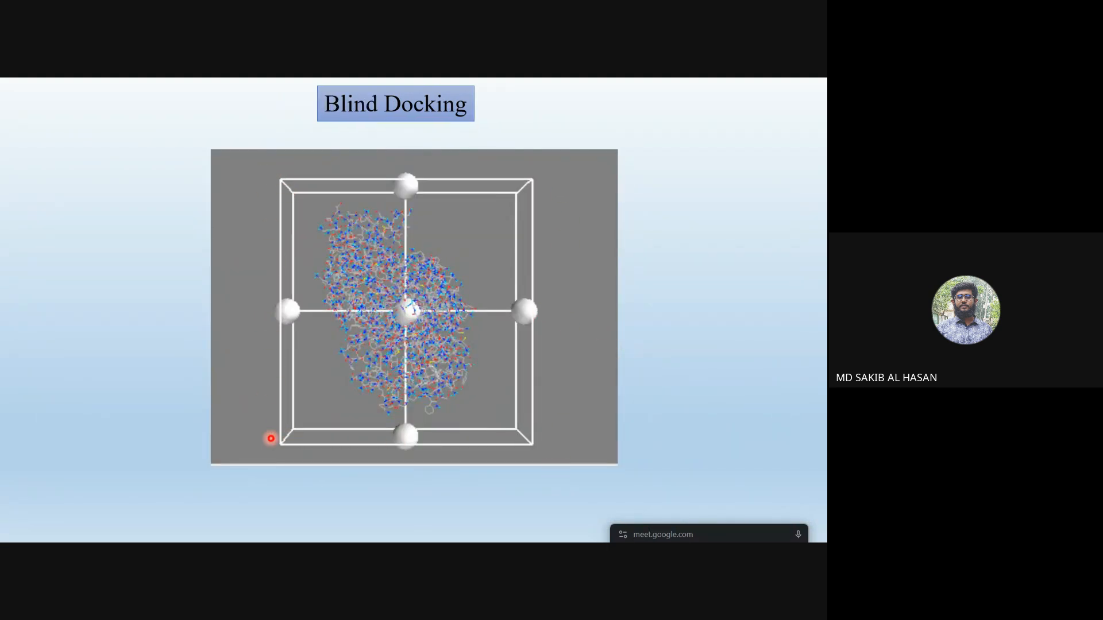
key("Right")
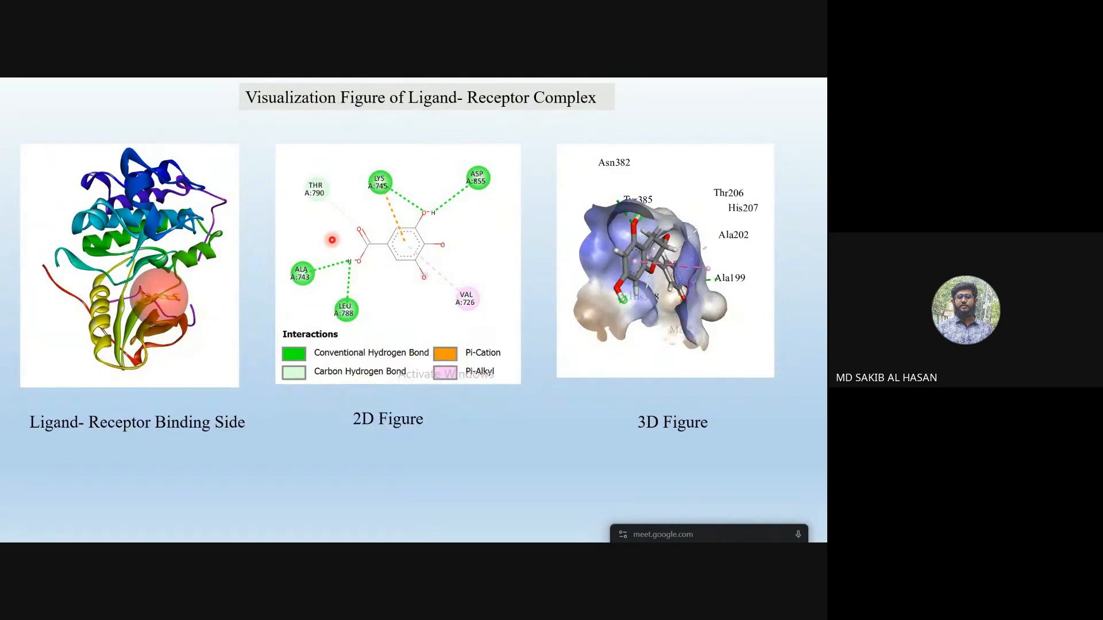
- End the slide show and return to the Site Specific Docking slide showing three protein structures
key("Right")
key("Left")
key("Escape")
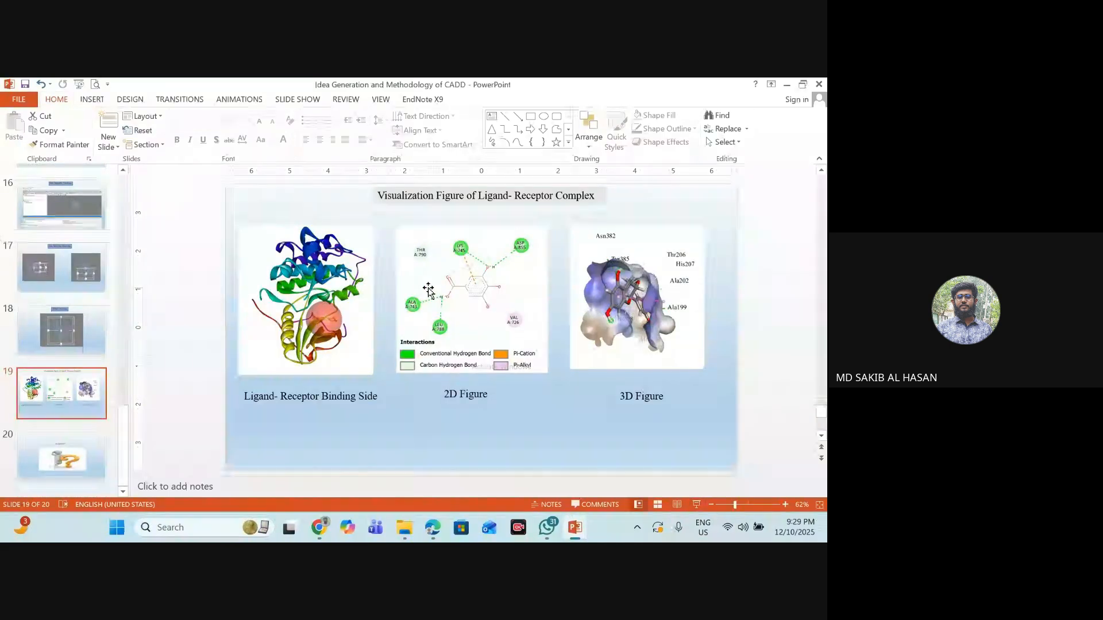
scroll(428, 290, "up", 4)
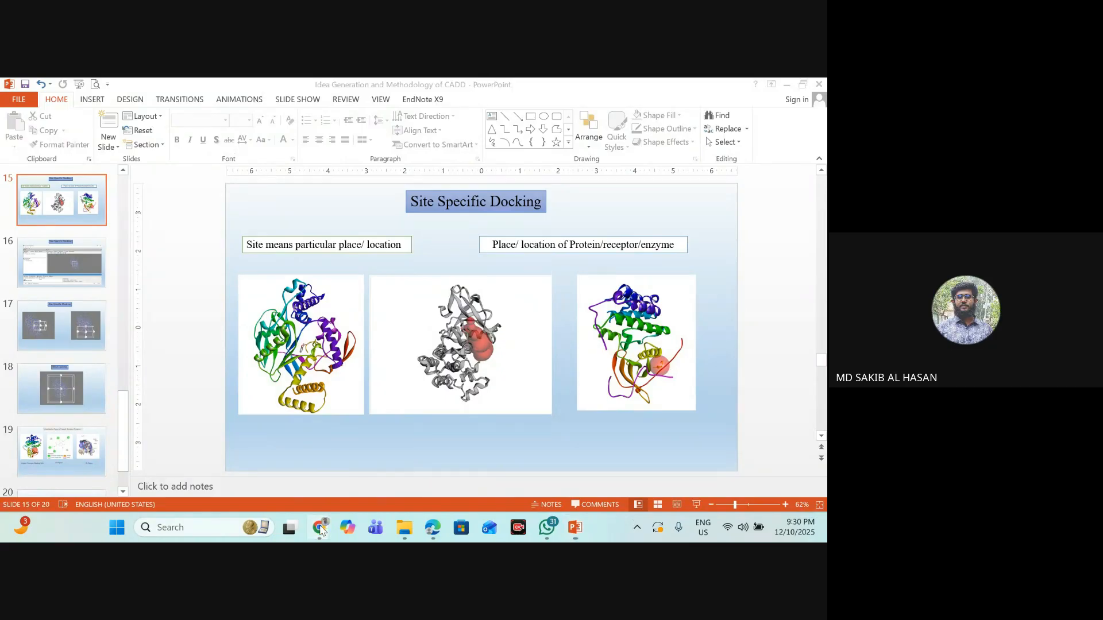
- Switch to Chrome and close the in-call messages of the Google Meet call
mouse_move(319, 527)
left_click(216, 454)
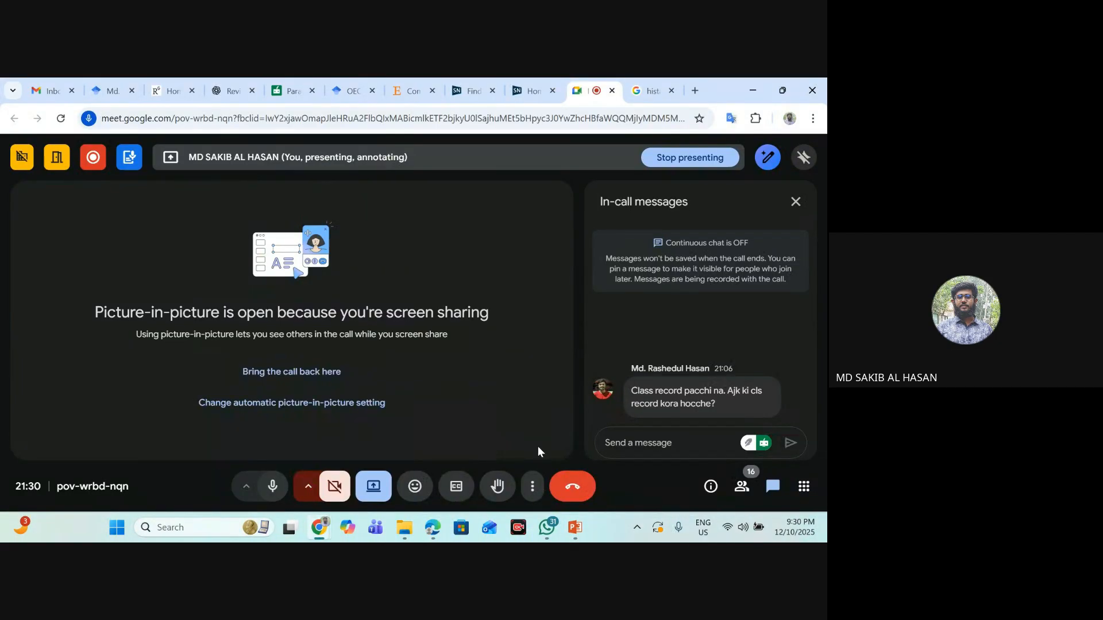
left_click(795, 202)
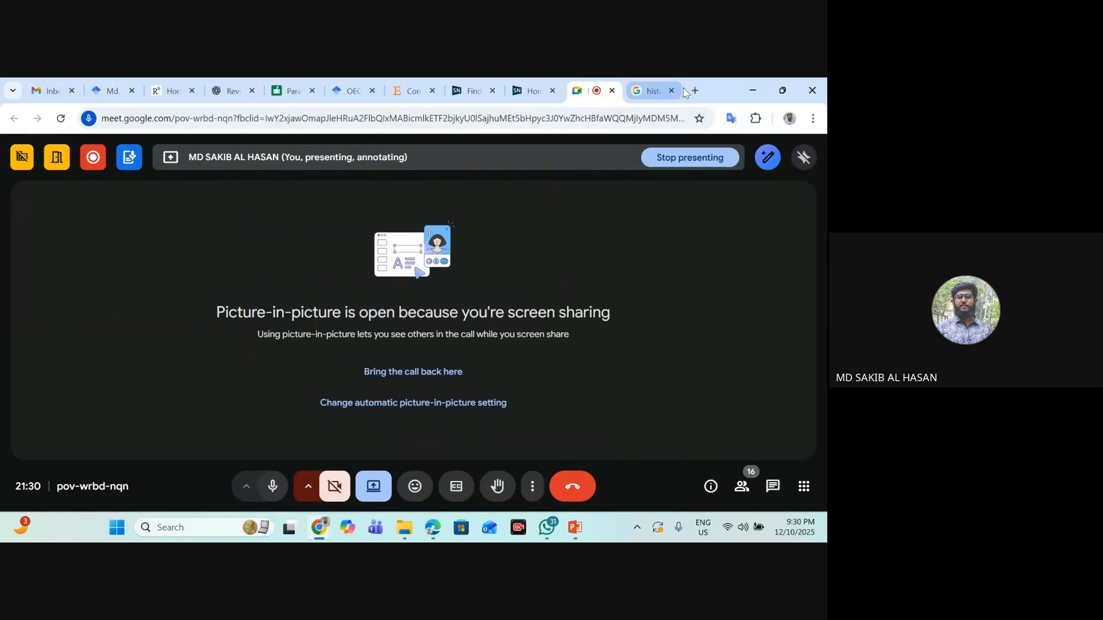
- Open the PubChem website (pubchem.ncbi.nlm.nih.gov) in a new tab and look over its home page
left_click(695, 90)
type("p")
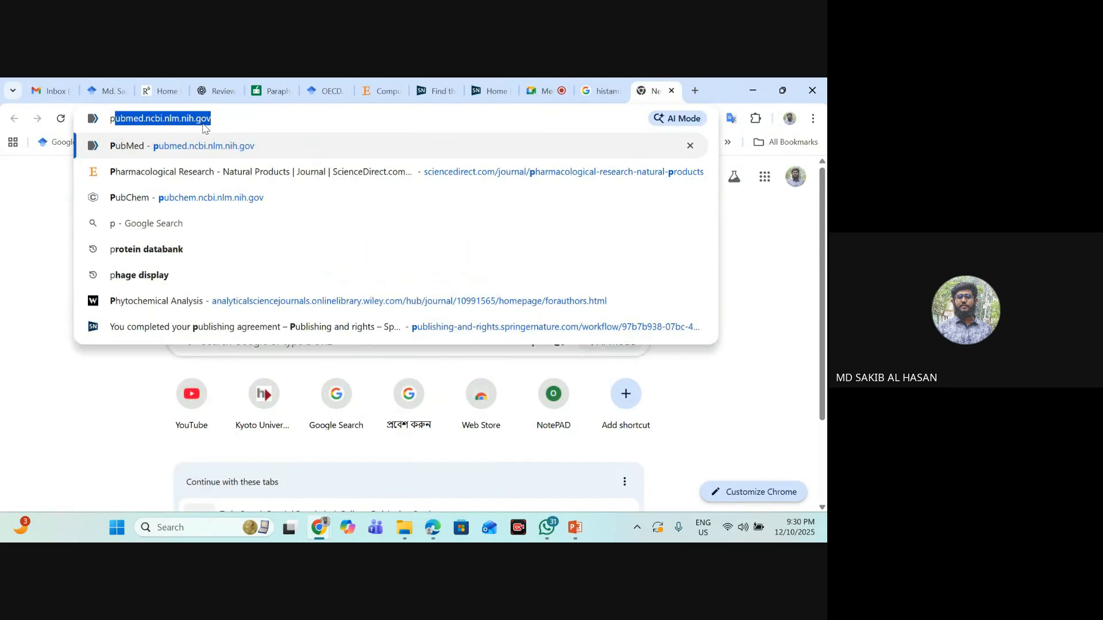
type("ubchem.ncbi.nlm.nih.gov")
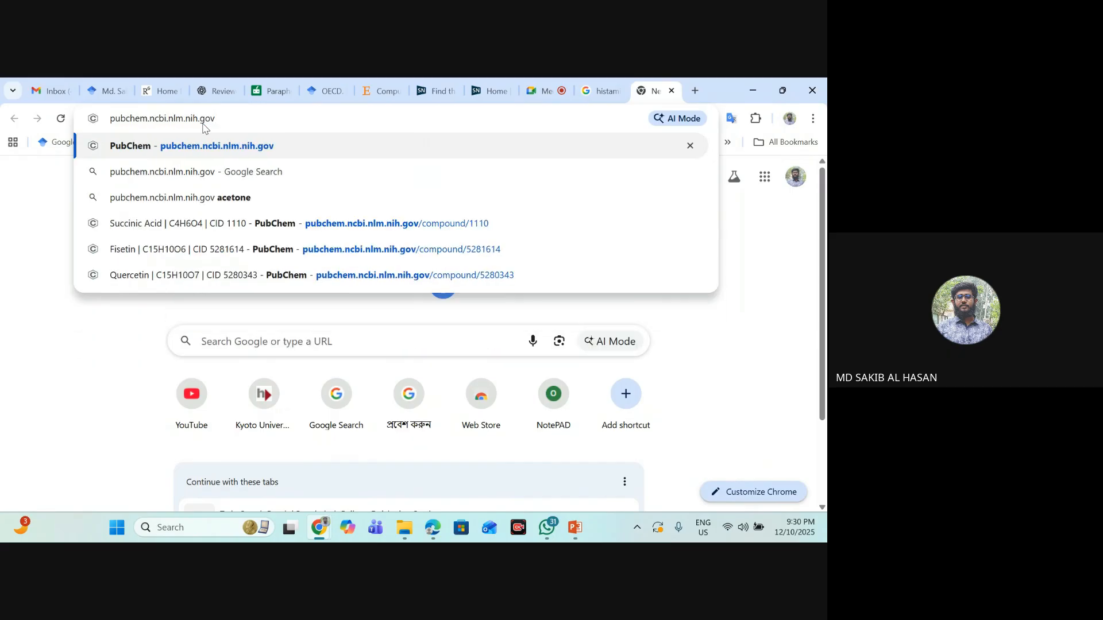
key("Return")
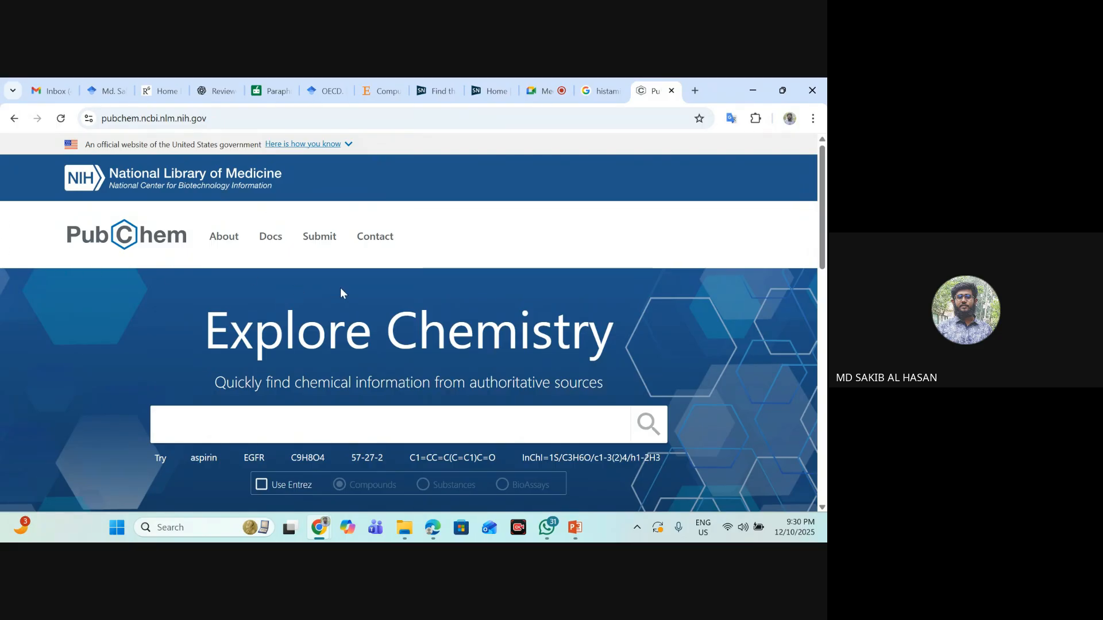
scroll(424, 343, "down", 5)
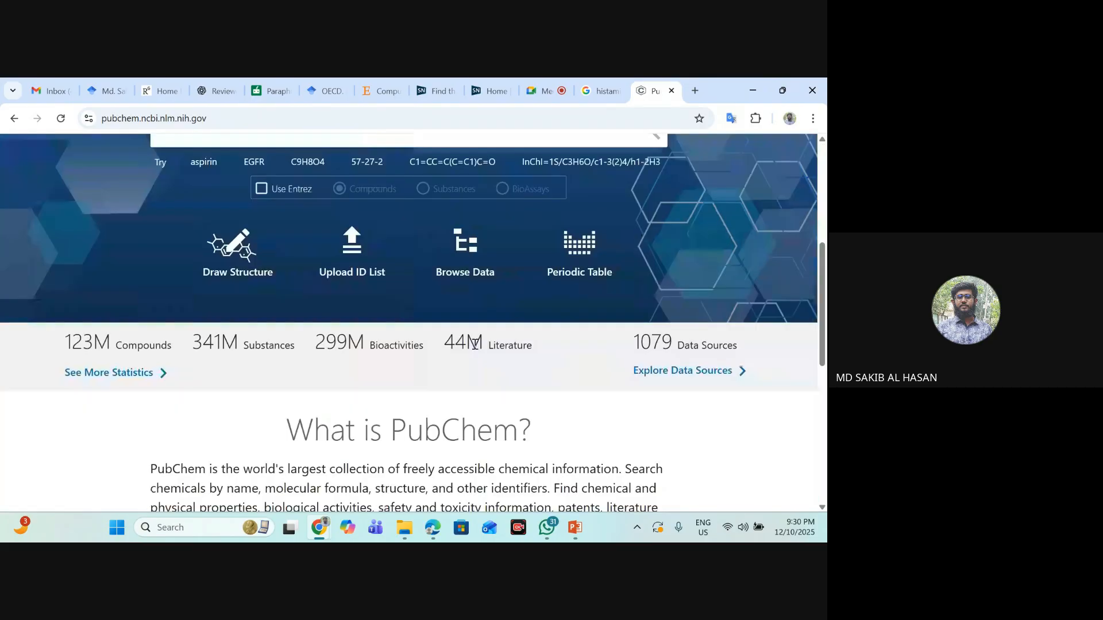
scroll(328, 352, "up", 5)
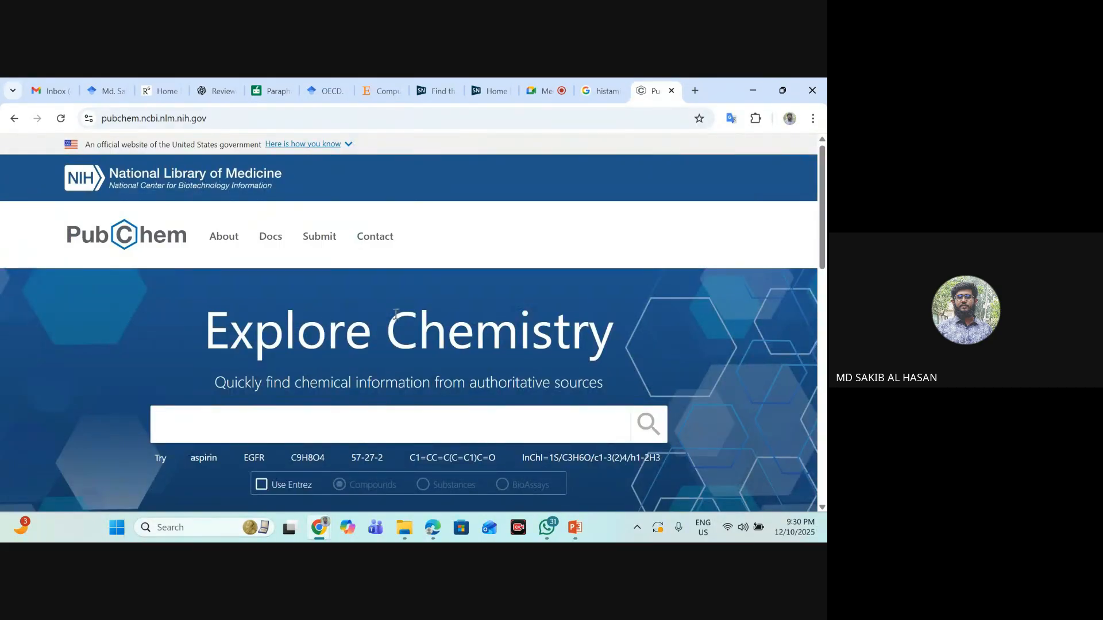
- Launch Chem3D 22.0.0 64-bit
left_click(197, 527)
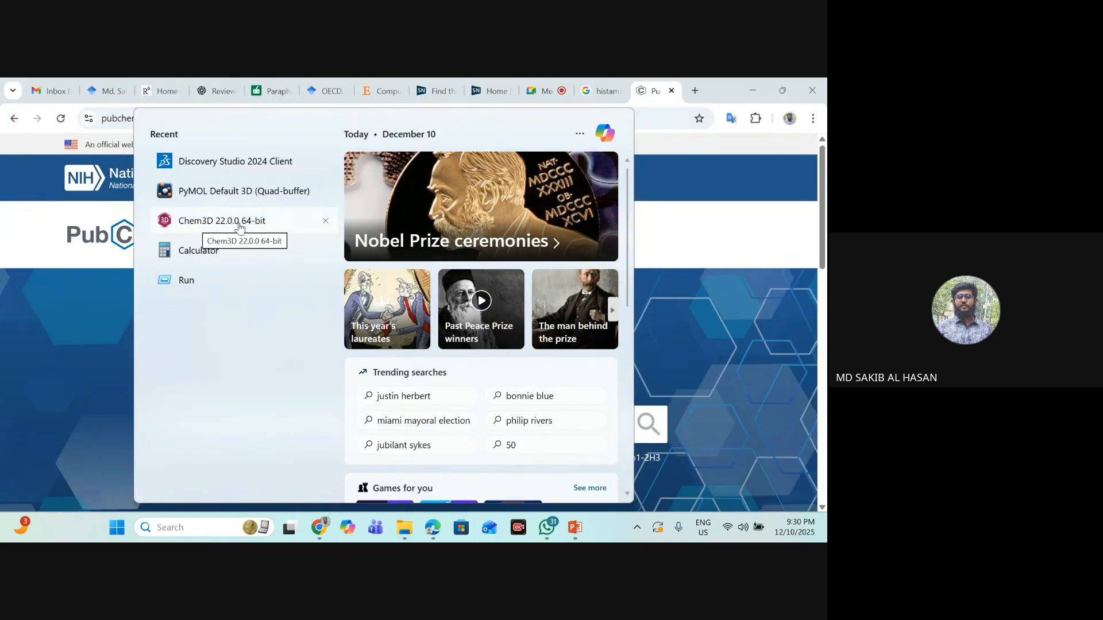
left_click(220, 224)
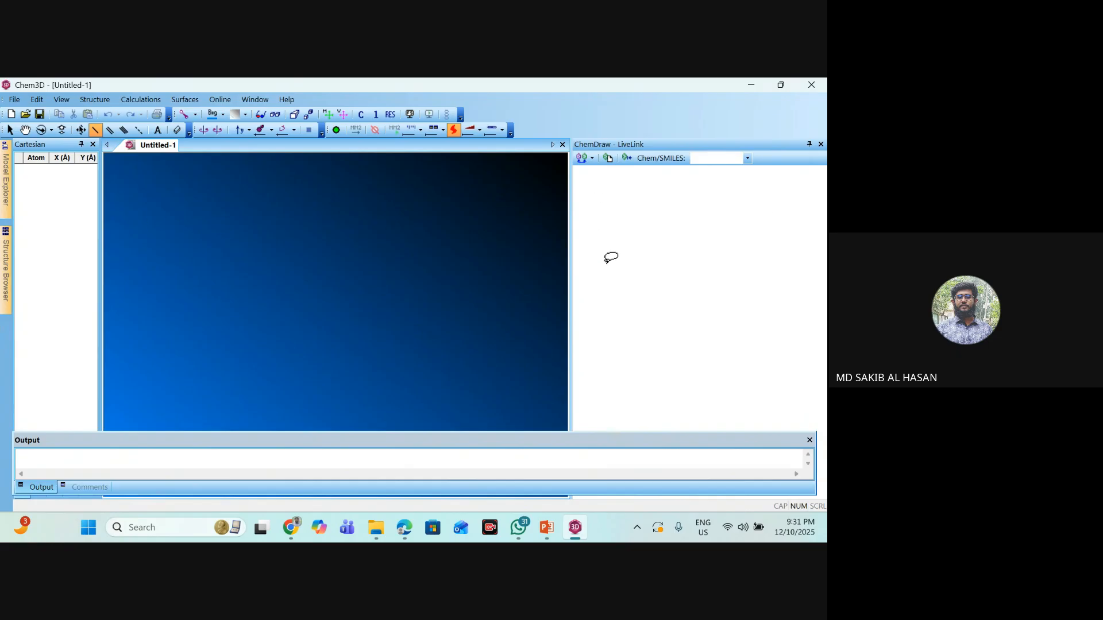
- Switch back to the PubChem page in Chrome and search for "Gallic acid"
mouse_move(290, 527)
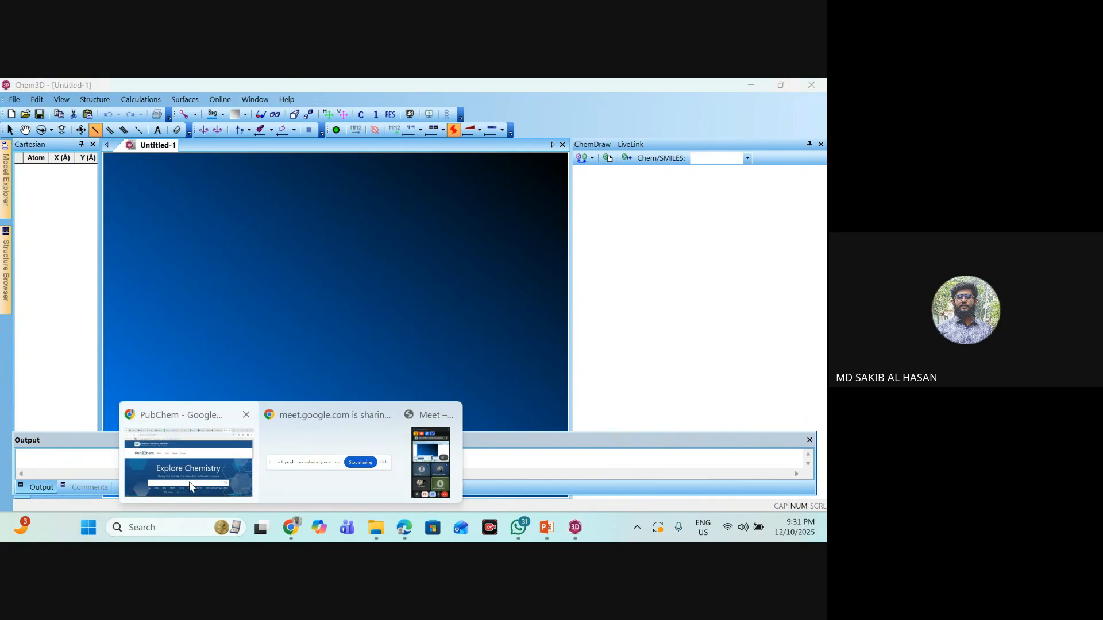
left_click(190, 442)
type("G")
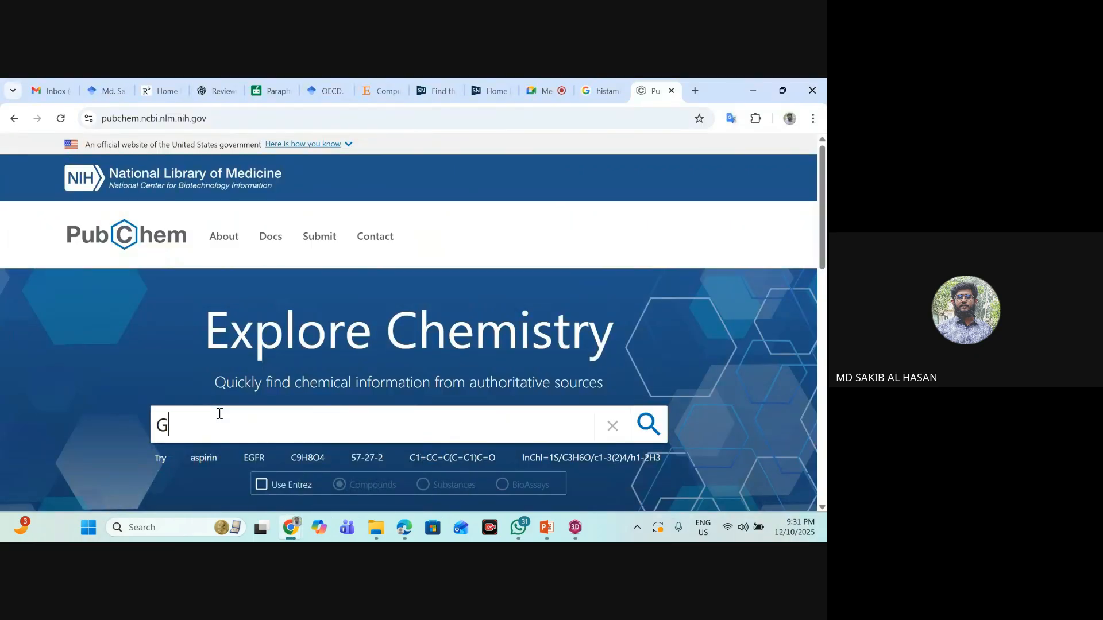
type("allic acid")
key("Return")
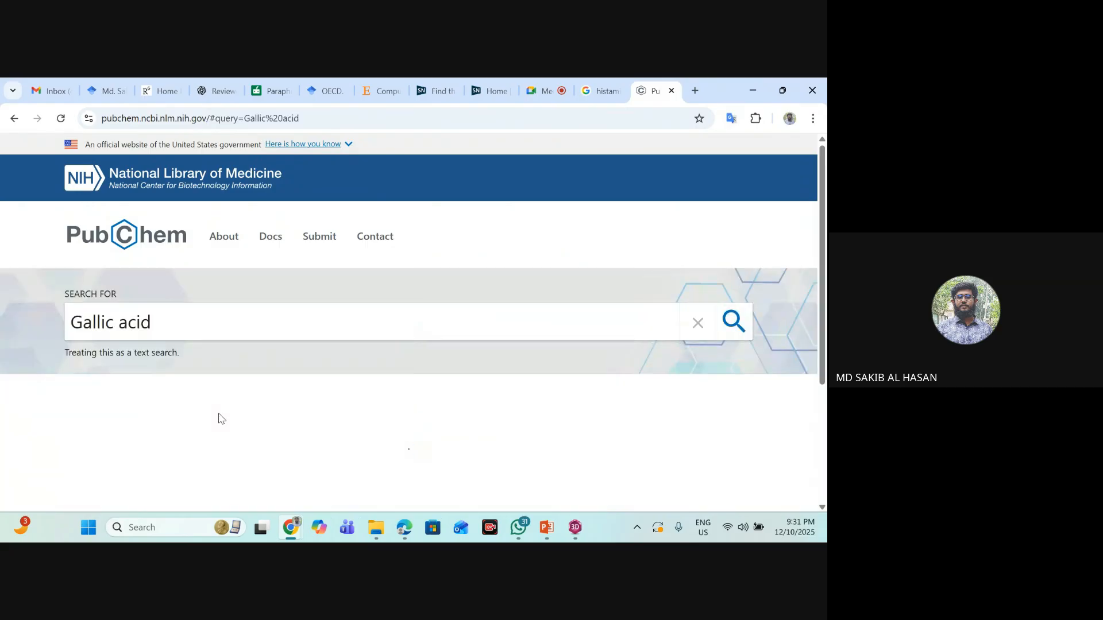
- Look over the search results and open the best-match Gallic acid compound record
scroll(256, 333, "down", 3)
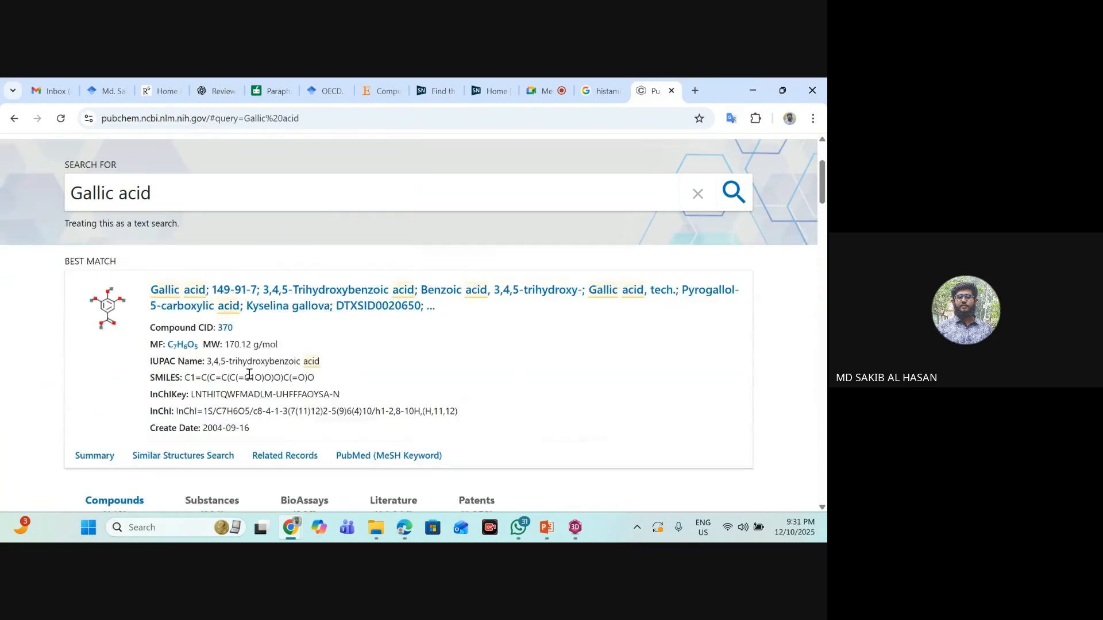
scroll(205, 296, "down", 1)
scroll(206, 300, "up", 1)
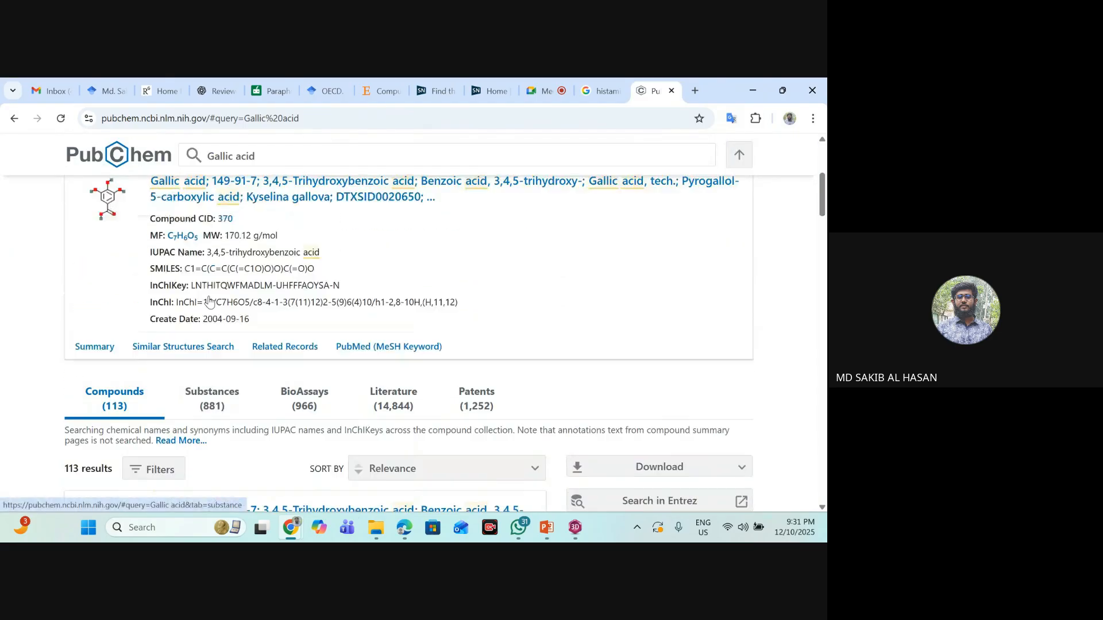
scroll(182, 253, "down", 1)
scroll(257, 323, "up", 2)
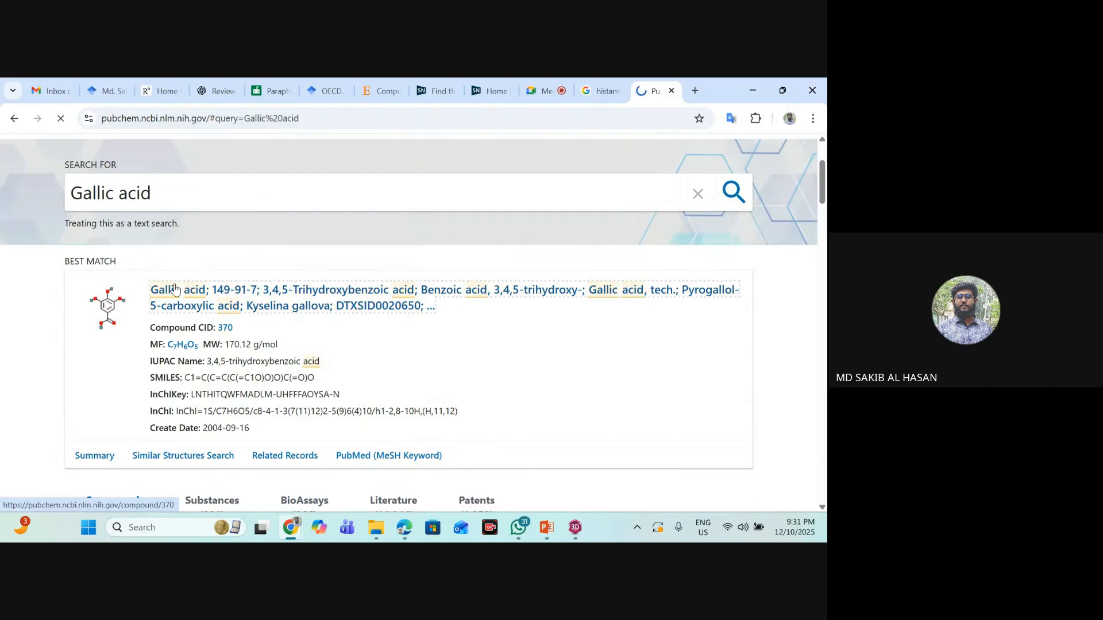
left_click(176, 289)
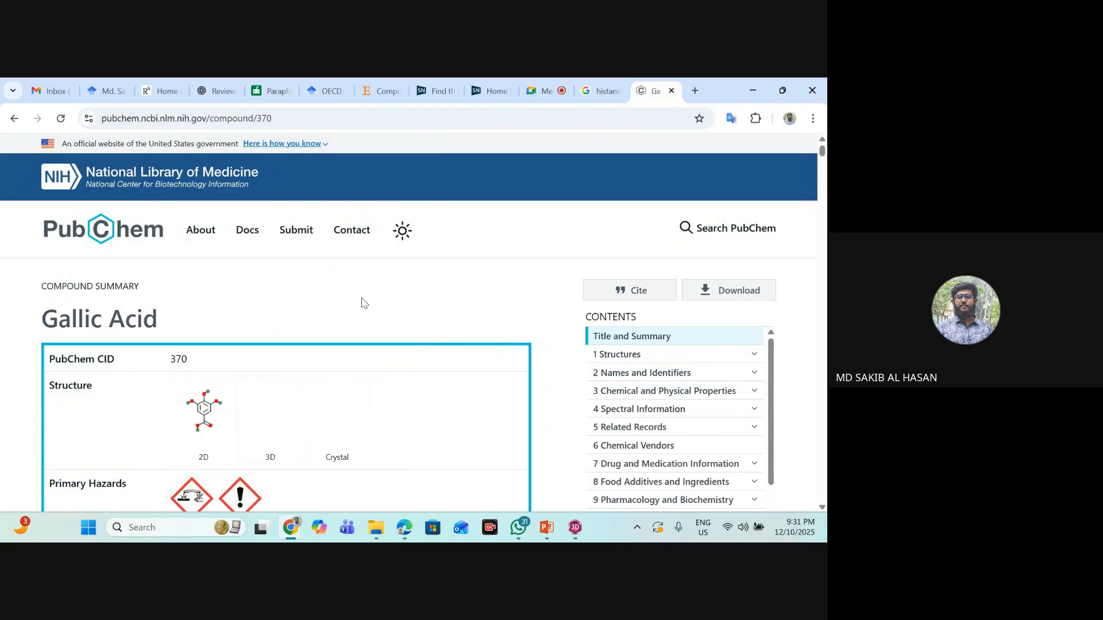
- Examine Gallic Acid's summary, 2D structure and 3D conformer, rotating the ball-and-stick model slightly
scroll(253, 278, "down", 2)
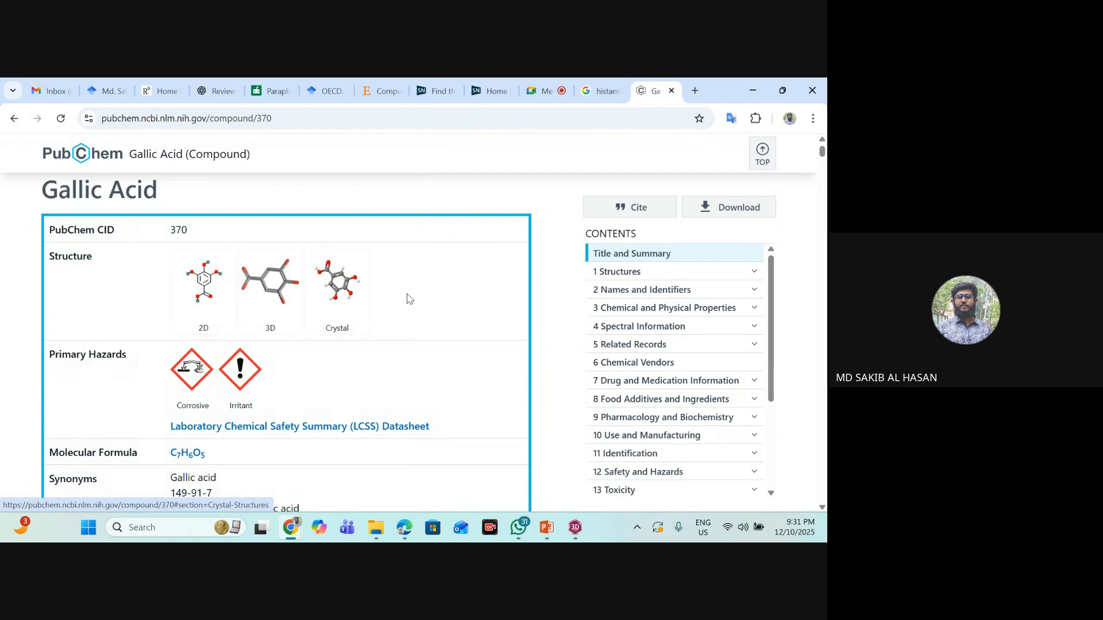
scroll(409, 299, "down", 4)
scroll(189, 207, "down", 8)
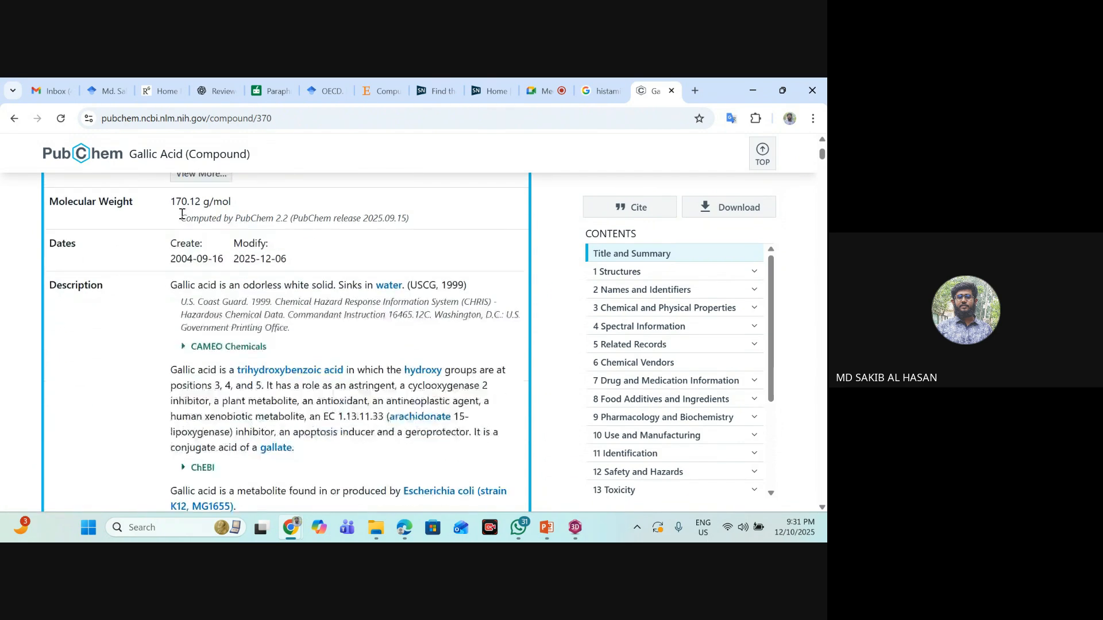
scroll(173, 282, "down", 1)
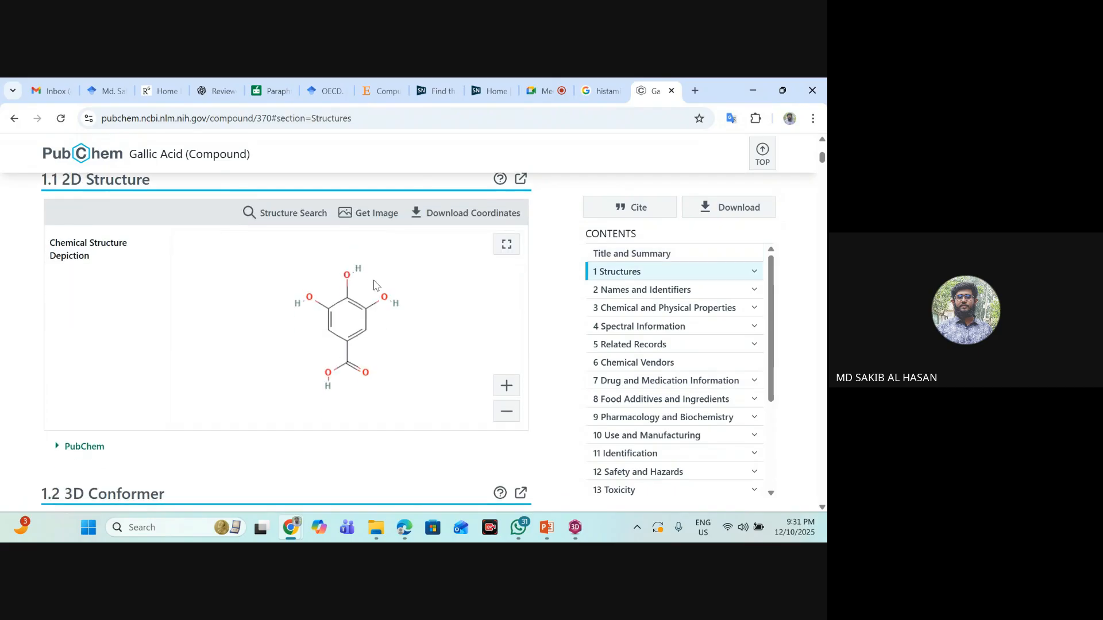
scroll(391, 295, "down", 2)
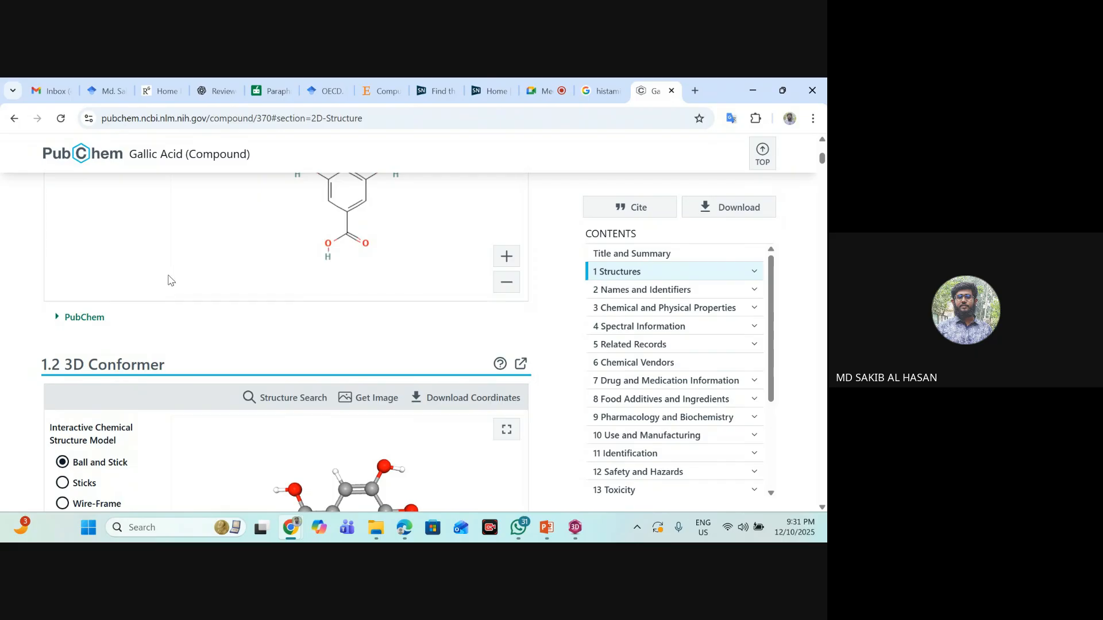
scroll(247, 275, "down", 1)
scroll(254, 279, "down", 2)
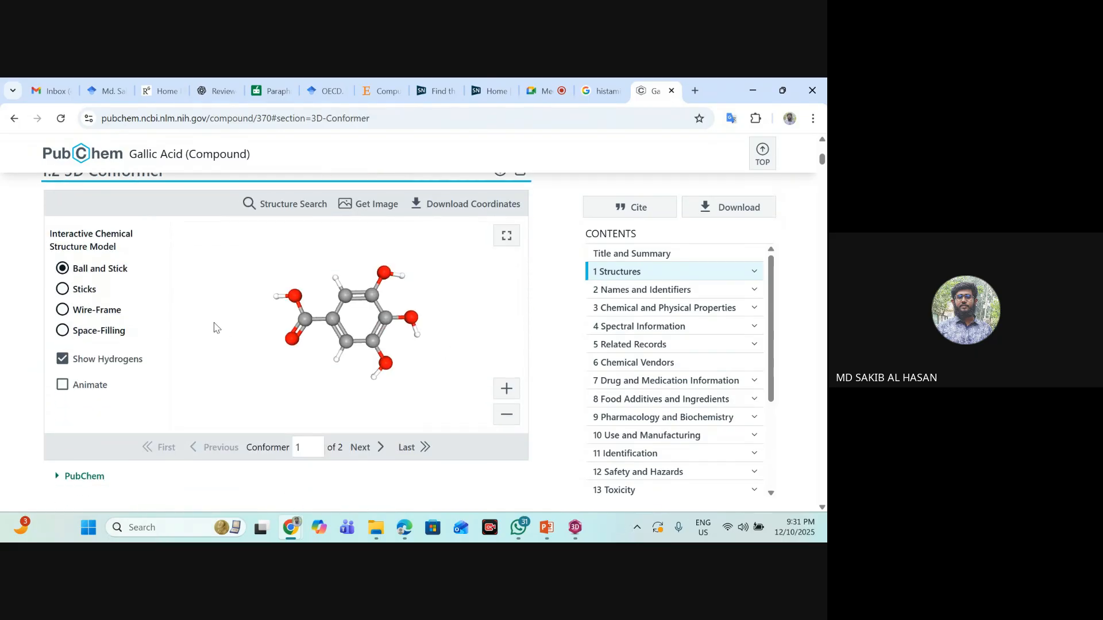
scroll(330, 298, "up", 4)
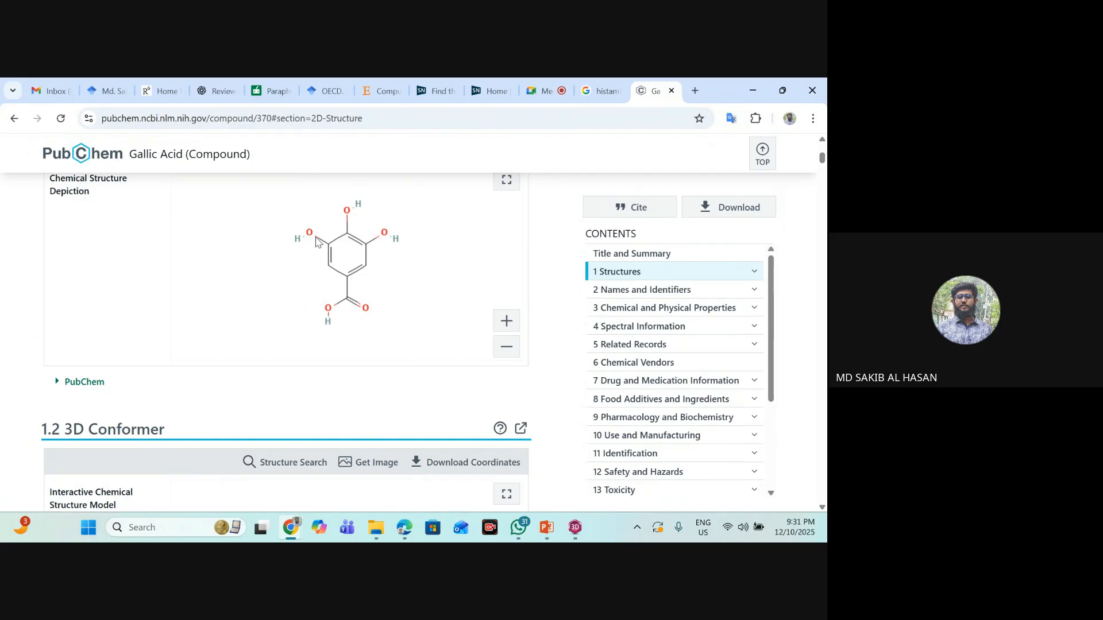
scroll(317, 242, "down", 5)
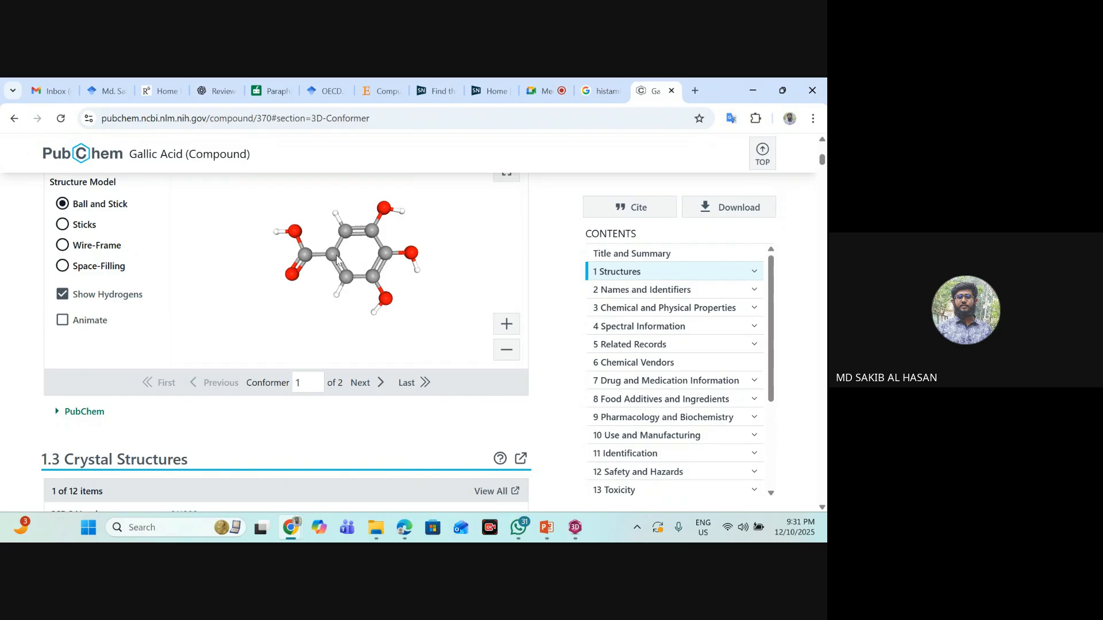
left_click_drag(336, 259, 462, 248)
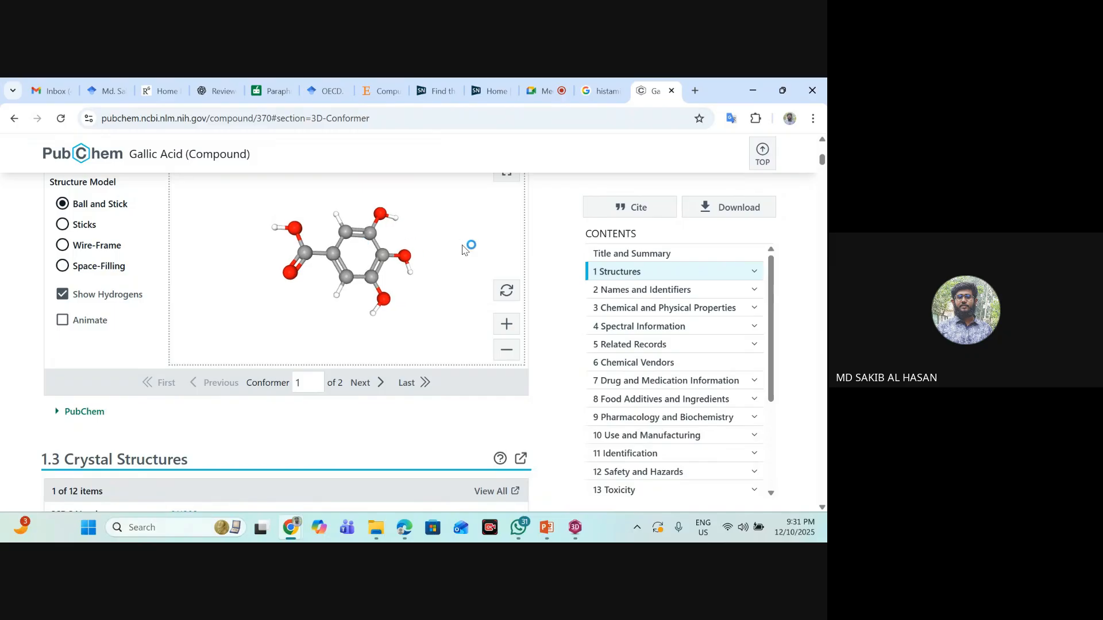
- Review Gallic Acid's crystal structures and its names and identifiers, including the IUPAC name, InChI and CAS entries
scroll(468, 270, "down", 3)
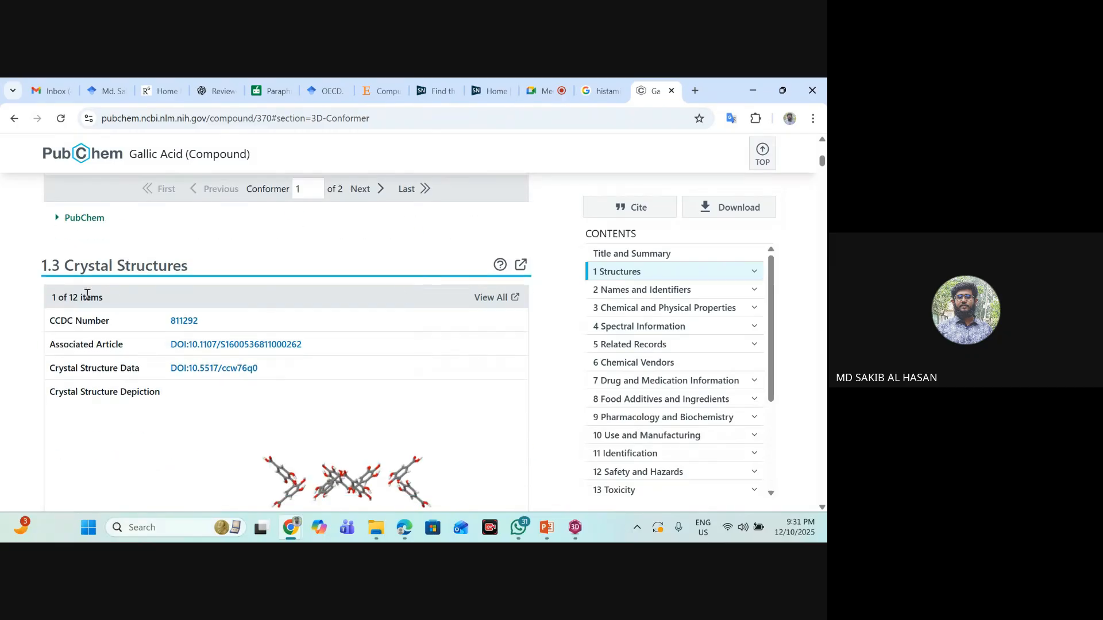
scroll(228, 261, "down", 1)
scroll(322, 285, "down", 5)
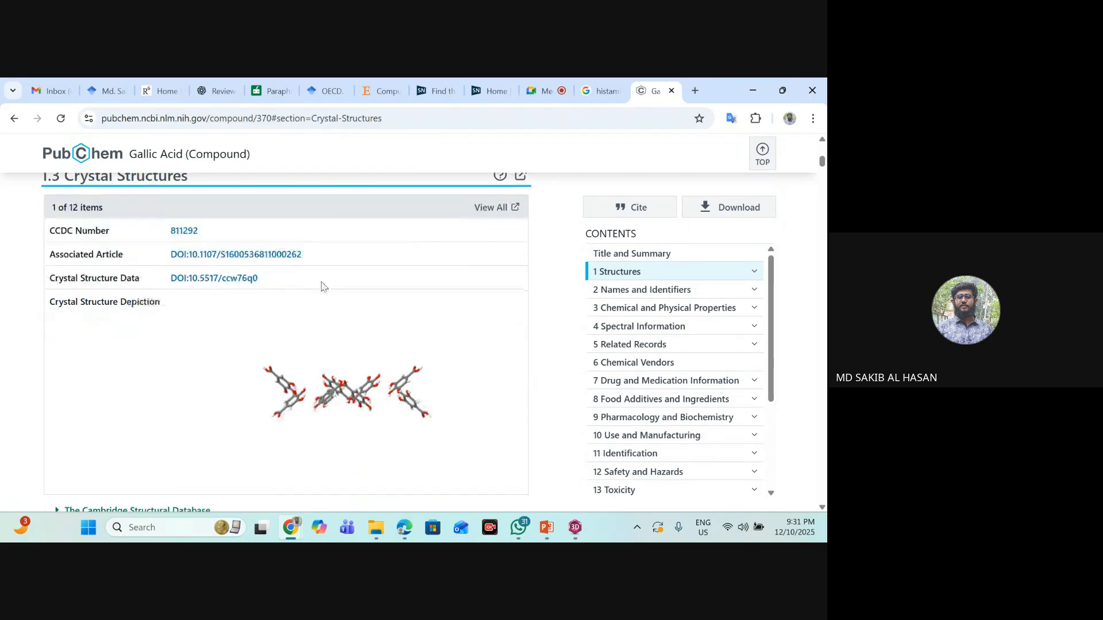
scroll(97, 303, "down", 5)
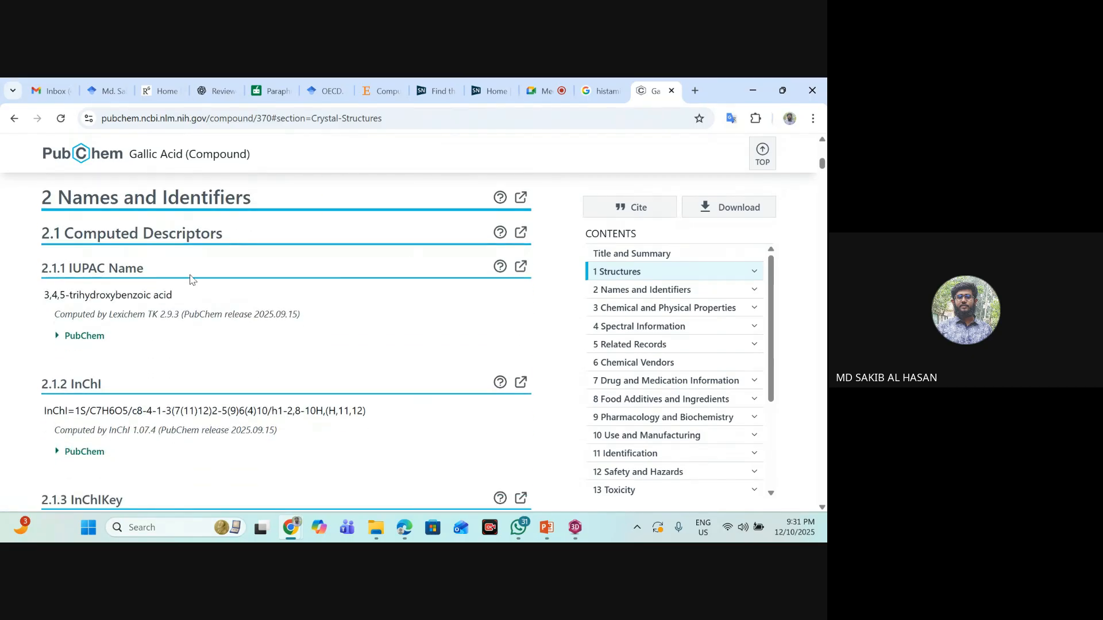
scroll(232, 316, "down", 4)
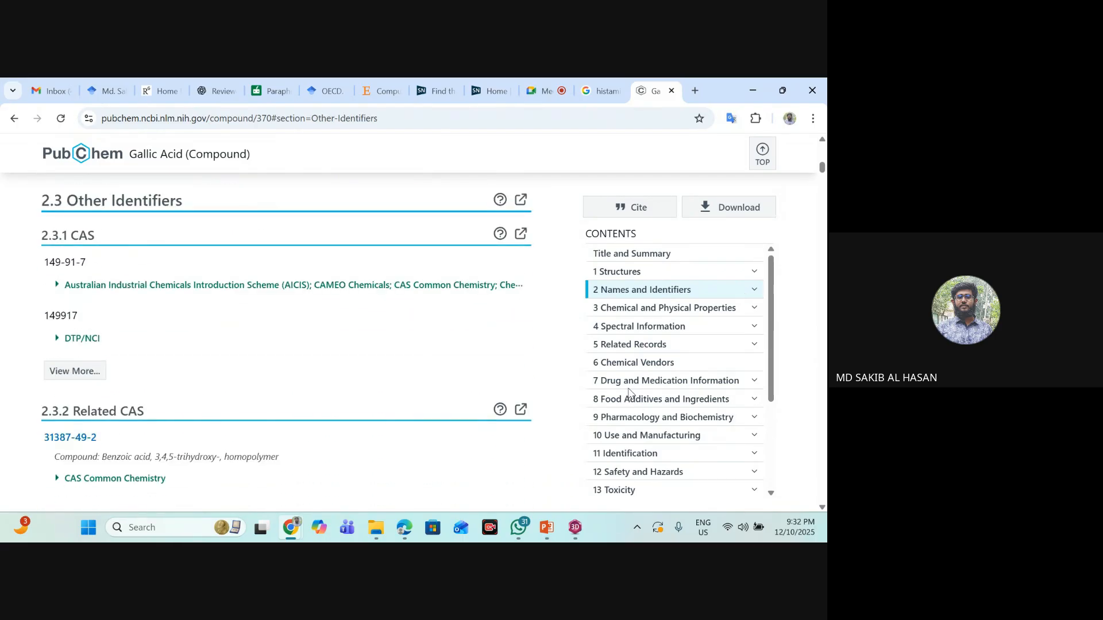
- Review the Pharmacology and Biochemistry, Toxicity and Literature sections of the Gallic Acid record
left_click(646, 421)
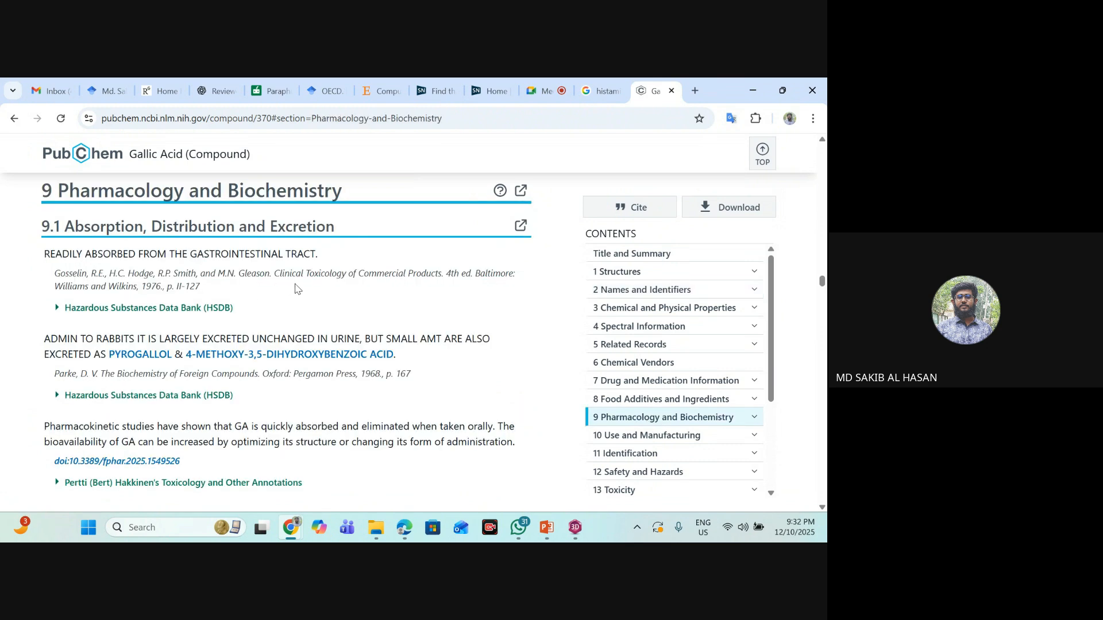
scroll(581, 386, "down", 1)
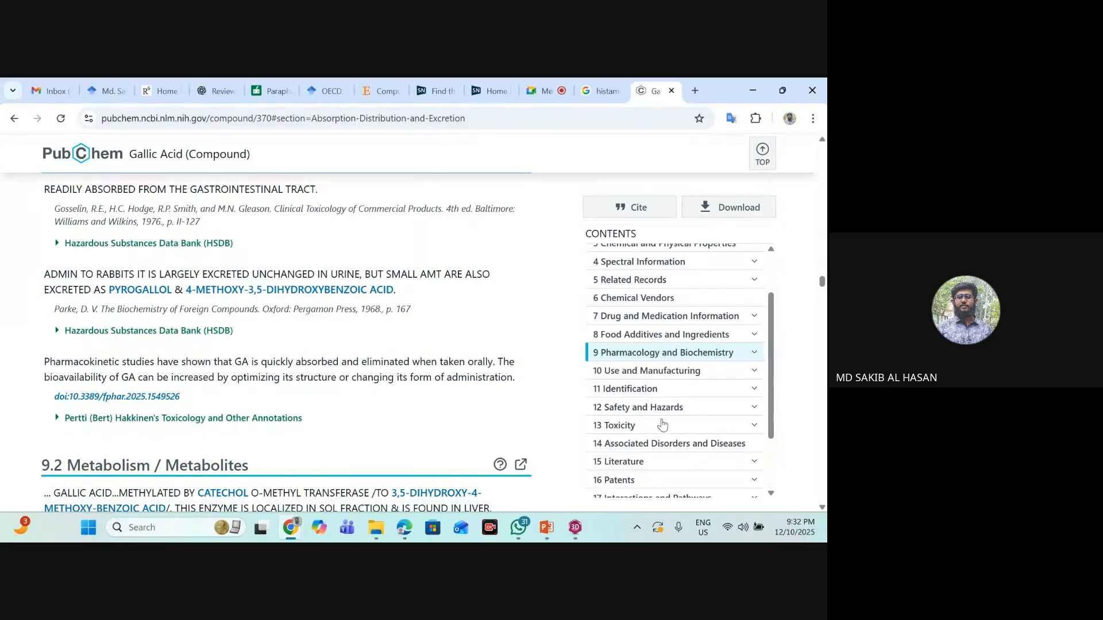
left_click(666, 425)
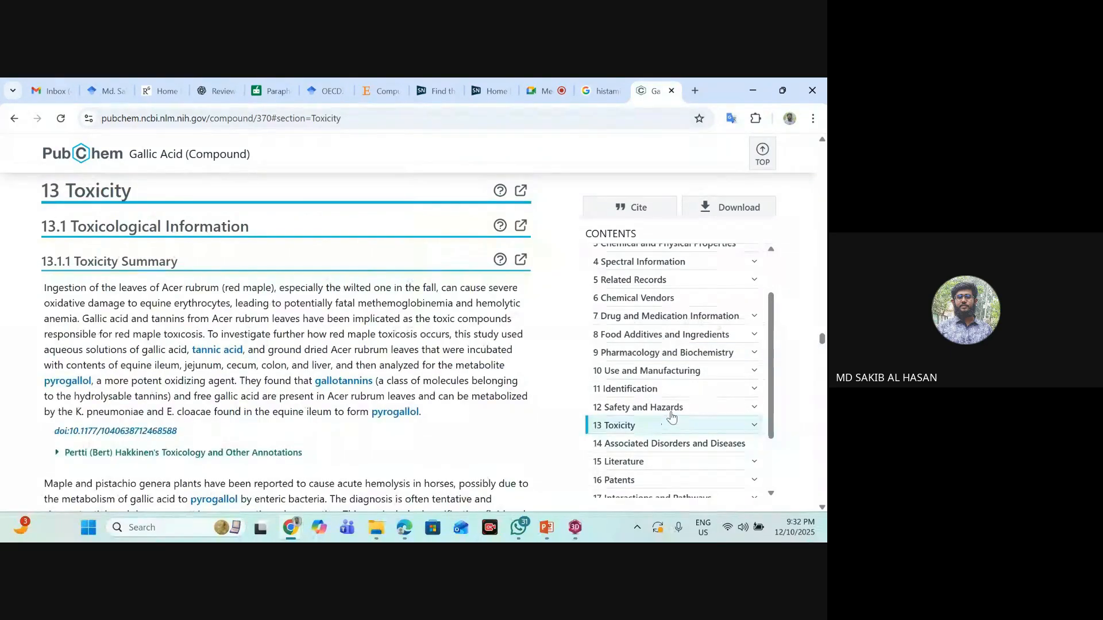
left_click(653, 397)
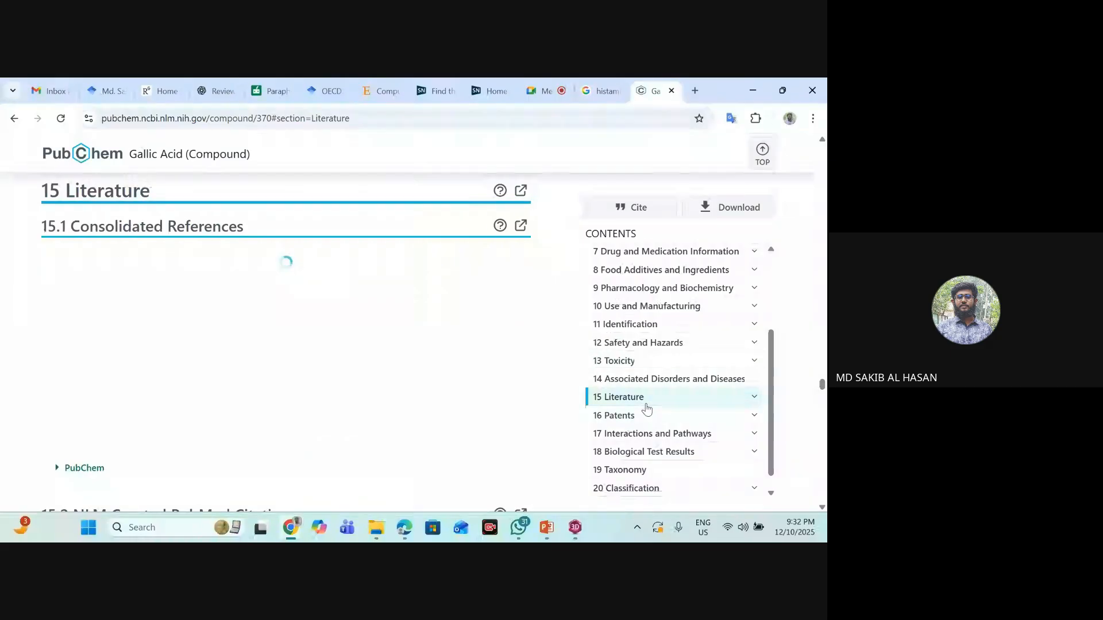
scroll(443, 355, "down", 2)
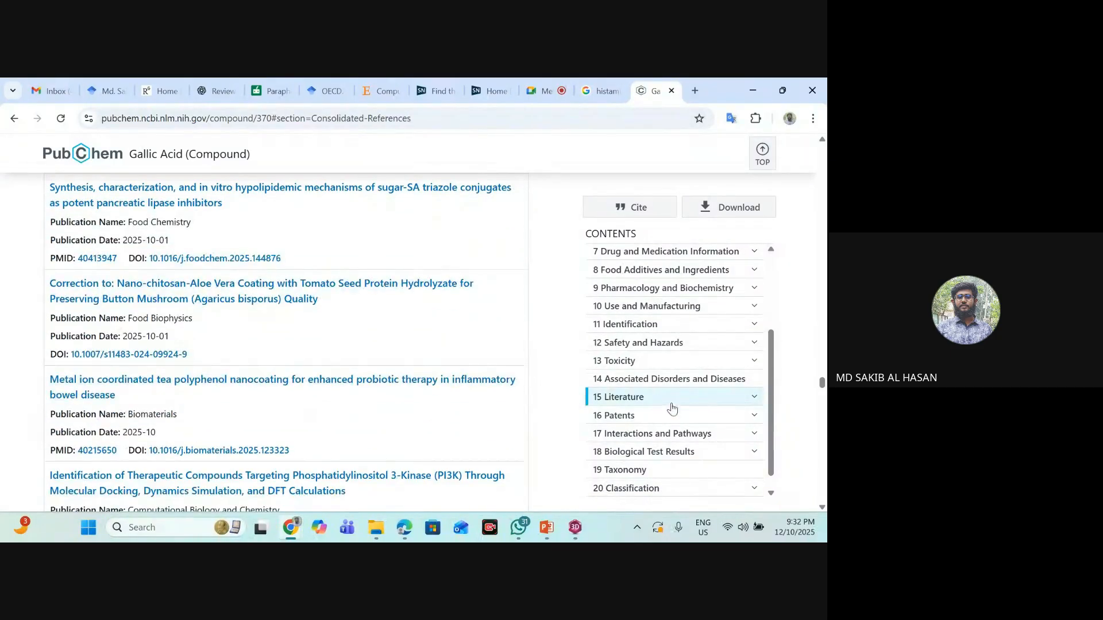
- Look through Gallic Acid's Biological Test Results, then its Interactions and Pathways and Patents sections
left_click(684, 436)
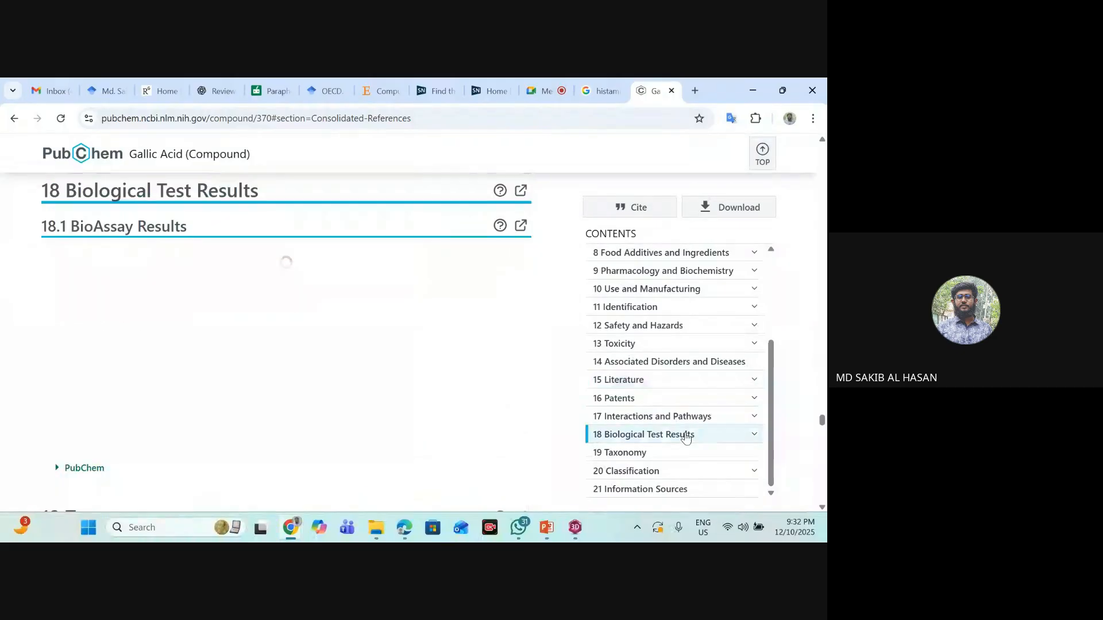
scroll(172, 362, "down", 3)
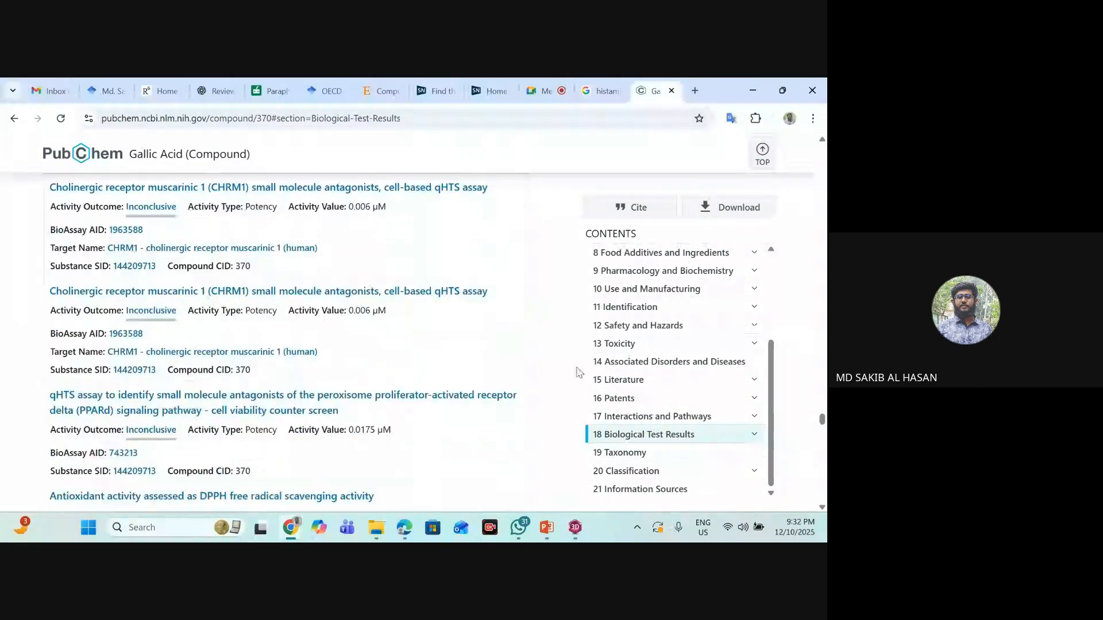
scroll(774, 432, "down", 3)
scroll(467, 330, "up", 12)
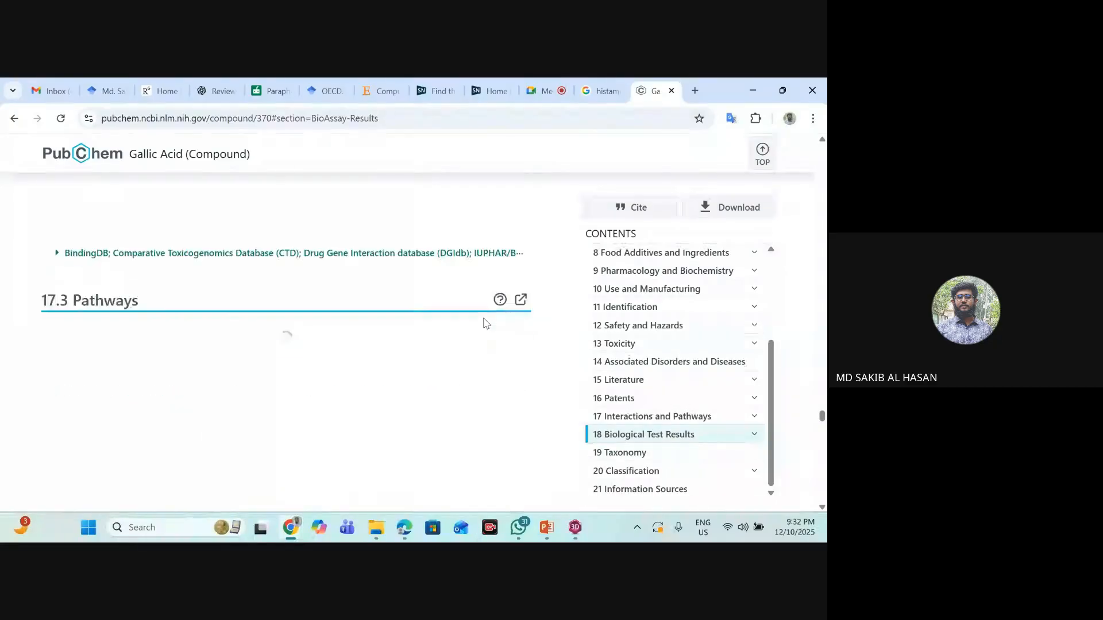
scroll(675, 309, "up", 2)
scroll(500, 298, "up", 5)
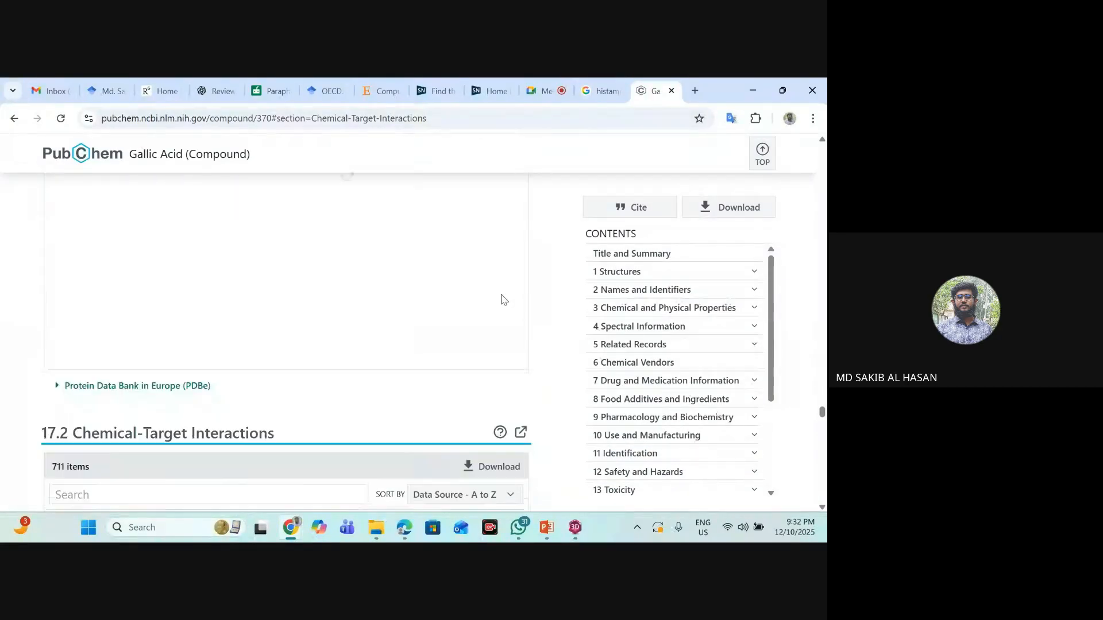
scroll(486, 264, "up", 10)
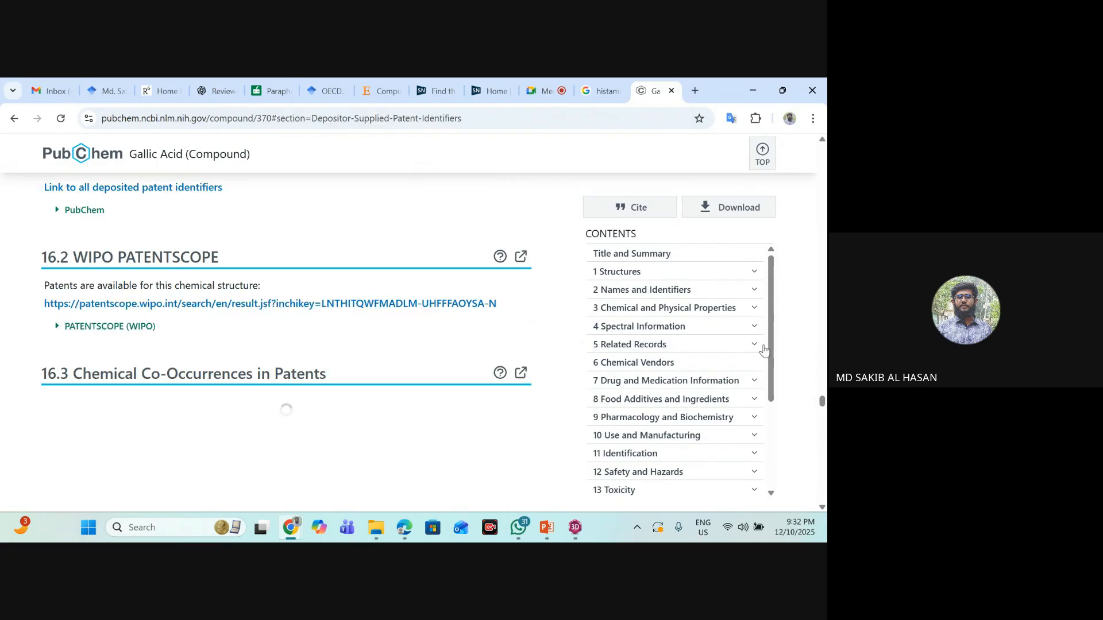
- Download the 3D Conformer of Gallic Acid in SDF format from the compound record
left_click_drag(824, 401, 824, 146)
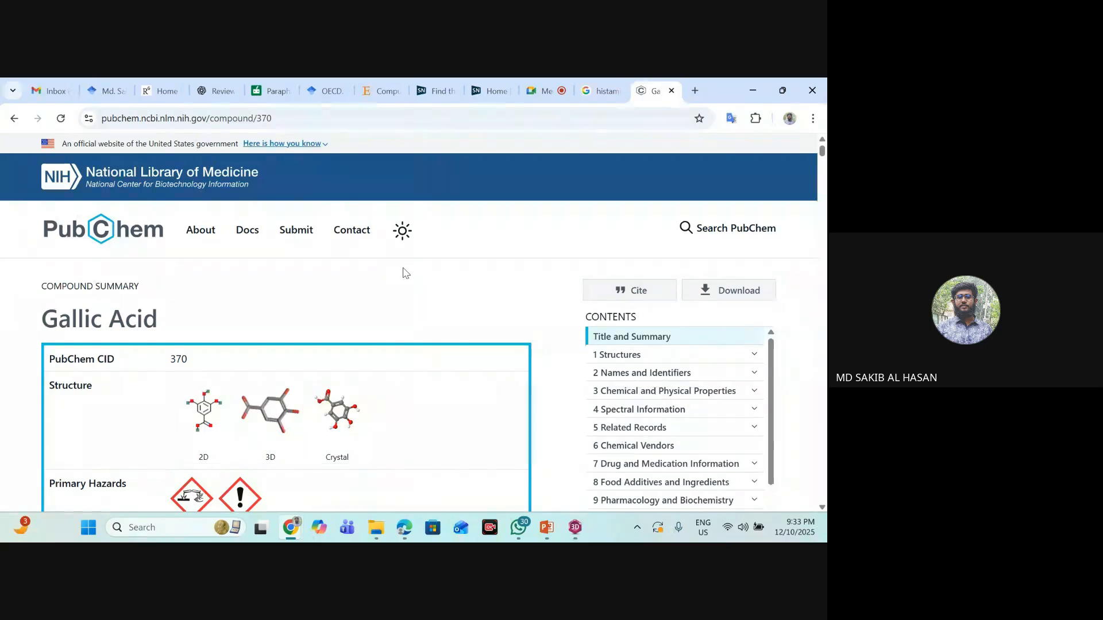
left_click(738, 292)
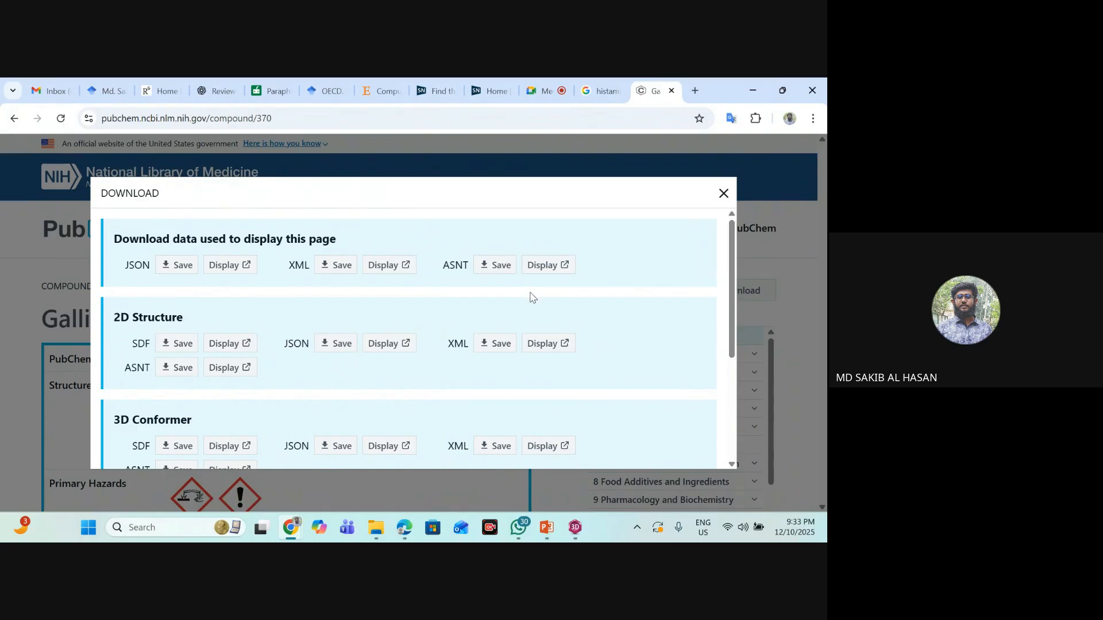
scroll(274, 305, "down", 3)
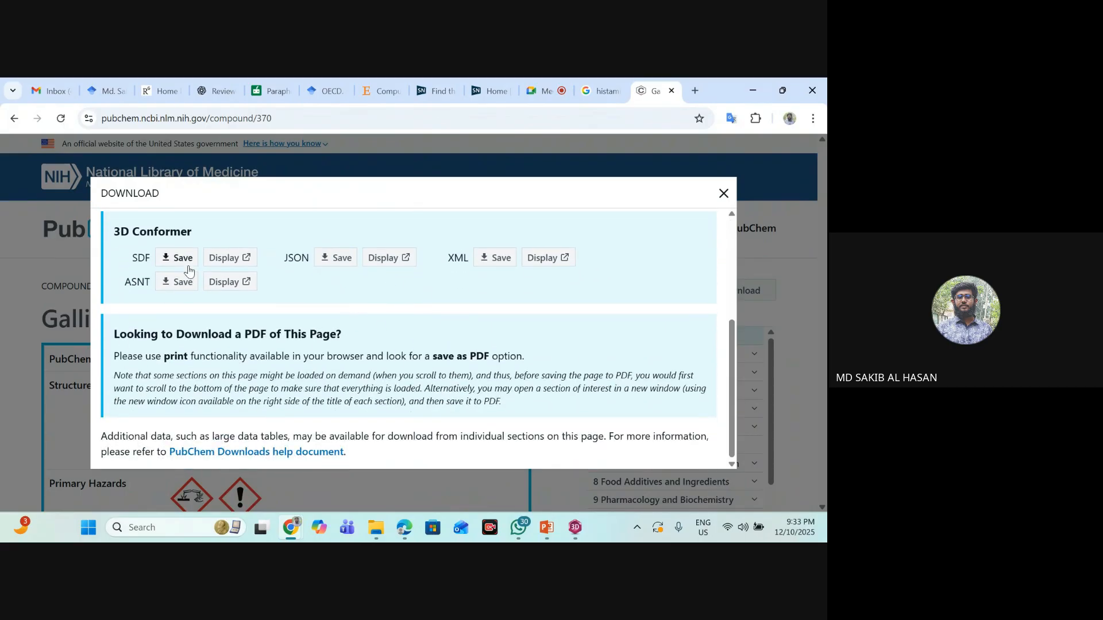
left_click_drag(131, 257, 154, 262)
left_click(139, 254)
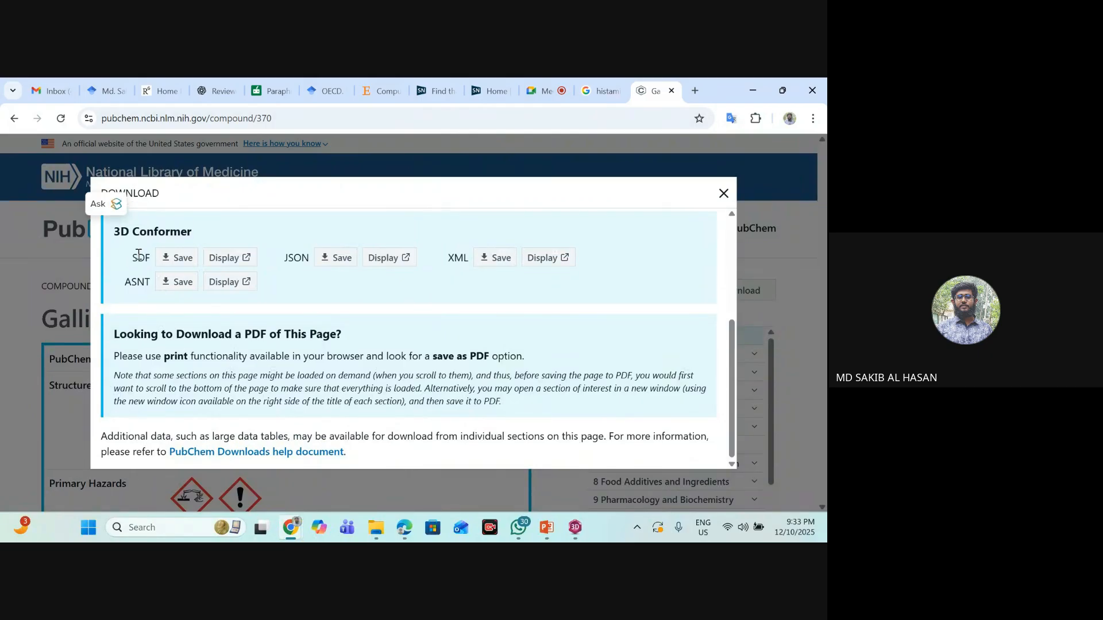
left_click(181, 263)
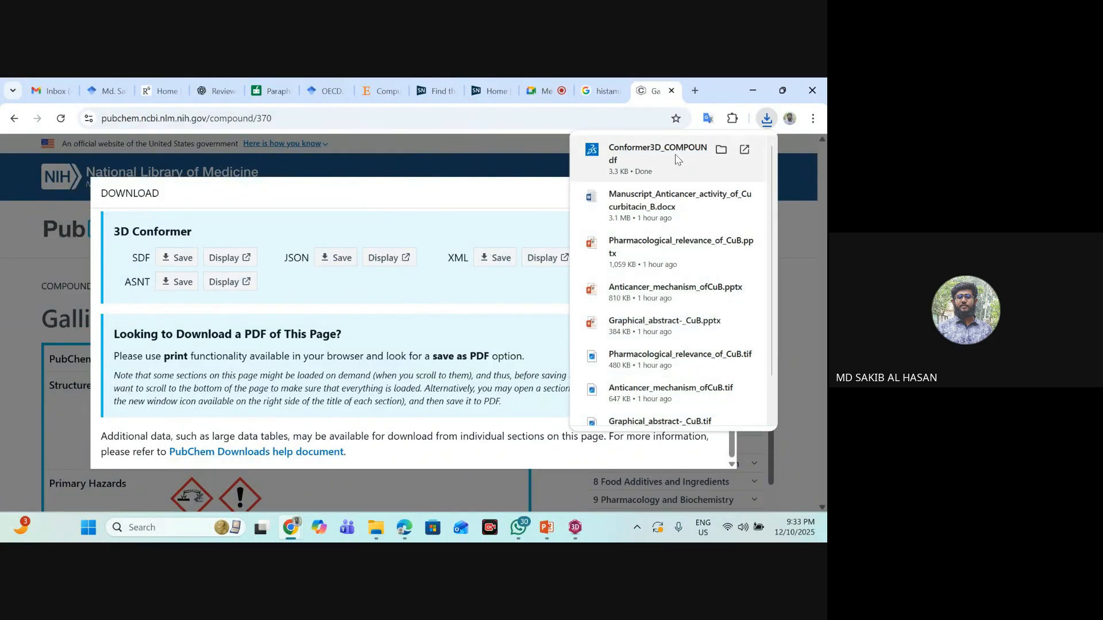
- Switch to File Explorer and rename the newly downloaded Conformer3D_COMPOUND_CID_370 file in Downloads as "GAL sdf"
left_click(375, 527)
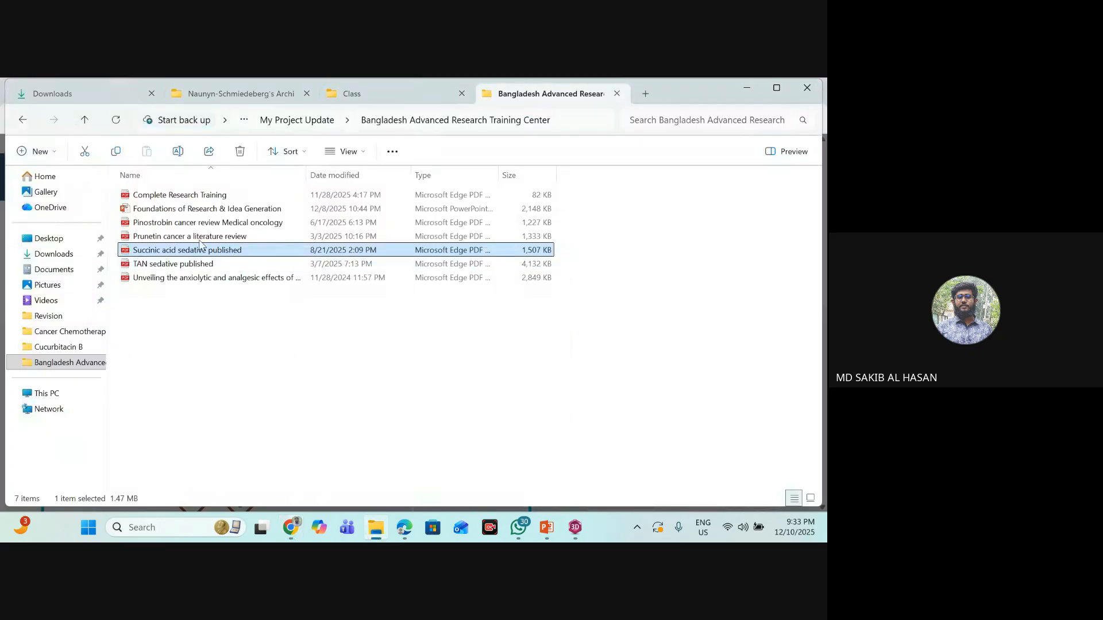
left_click(68, 92)
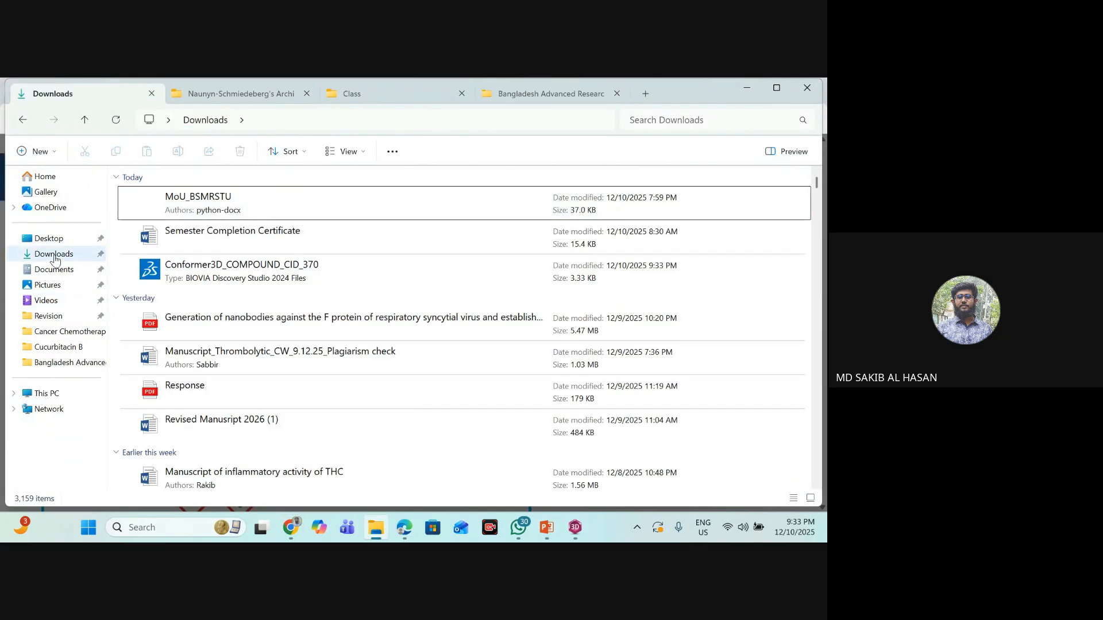
left_click(72, 254)
left_click(233, 211)
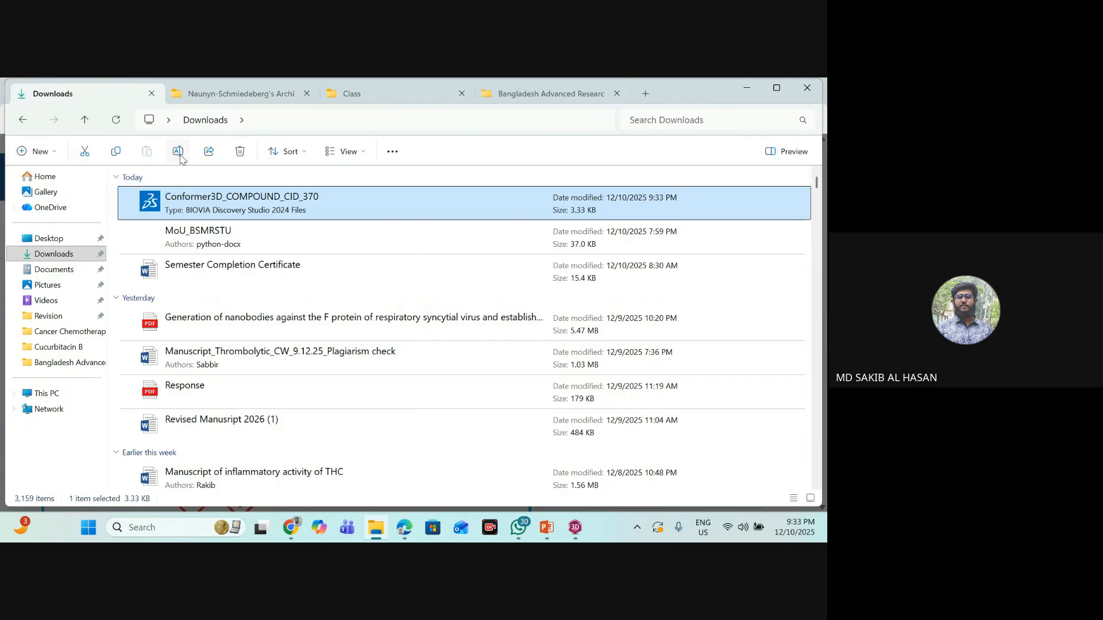
left_click(180, 158)
type("G")
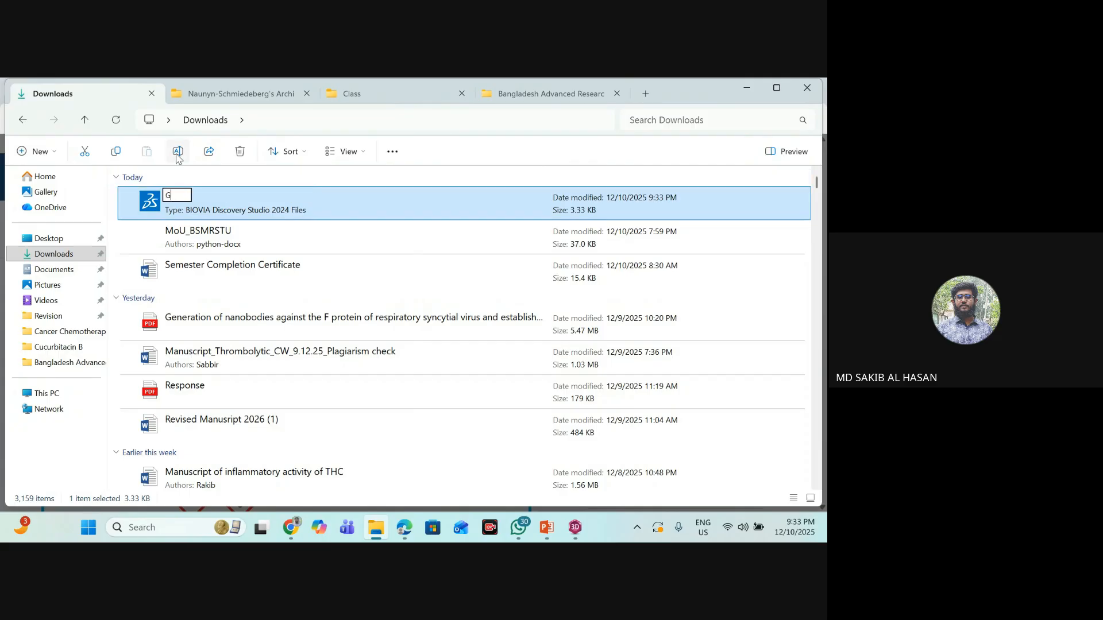
type("AL sdf")
key("Return")
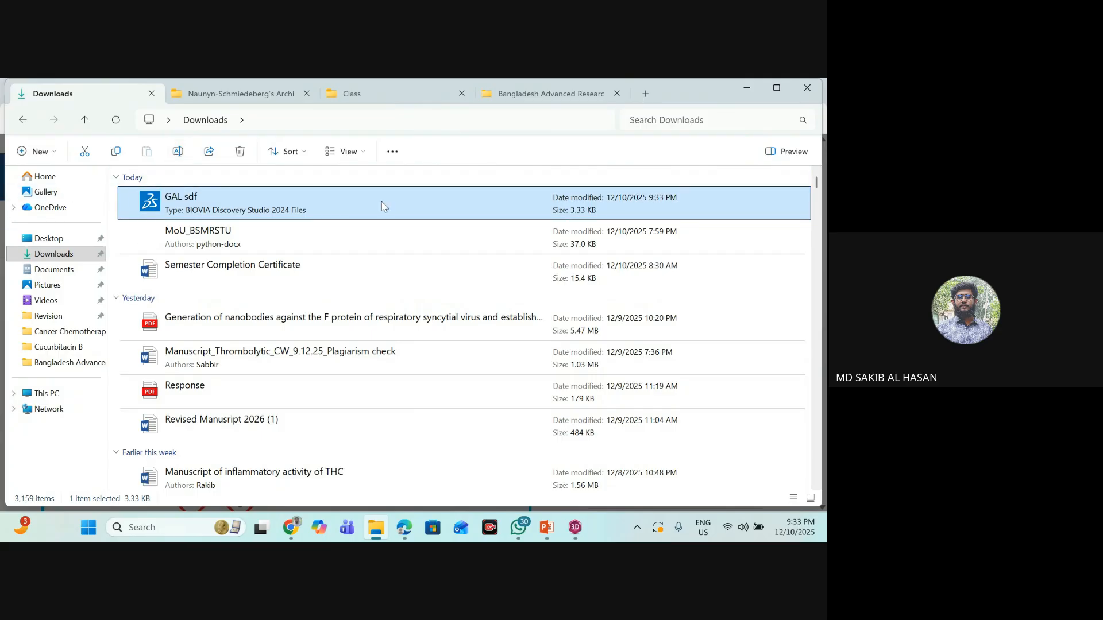
- Minimize File Explorer and Chrome to switch to Chem3D, dismissing the WhatsApp notification
left_click(739, 85)
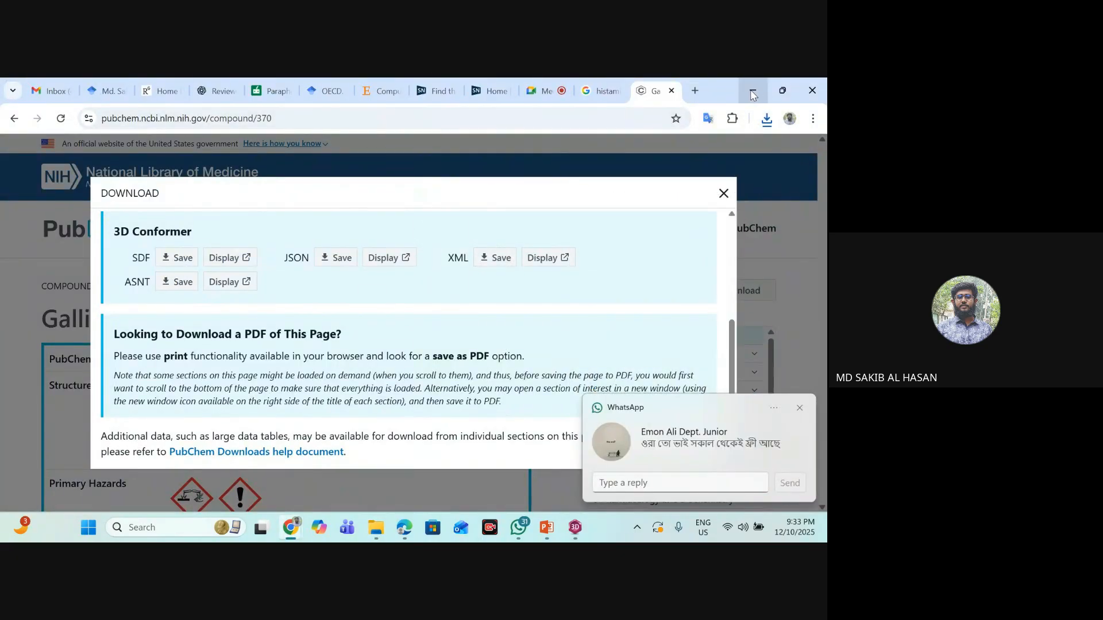
left_click(799, 408)
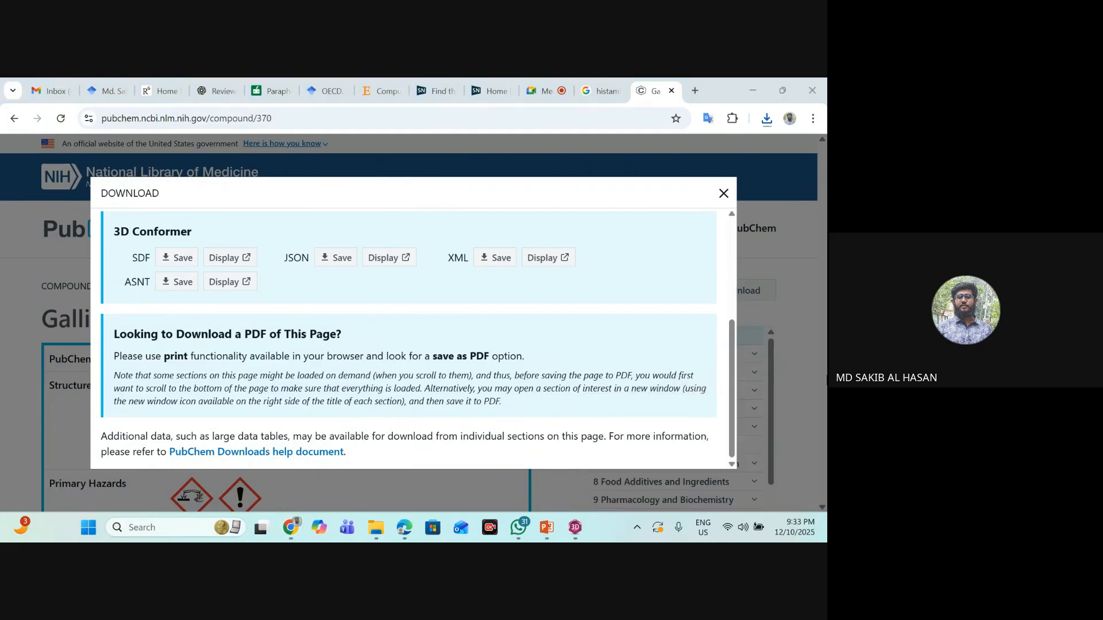
left_click(762, 90)
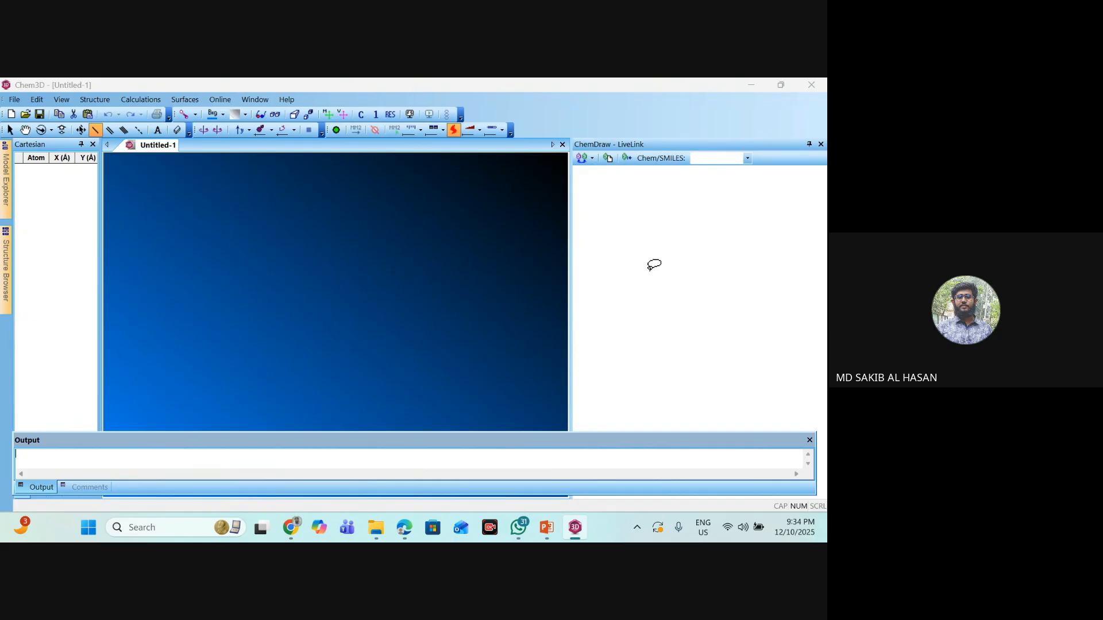
left_click(9, 103)
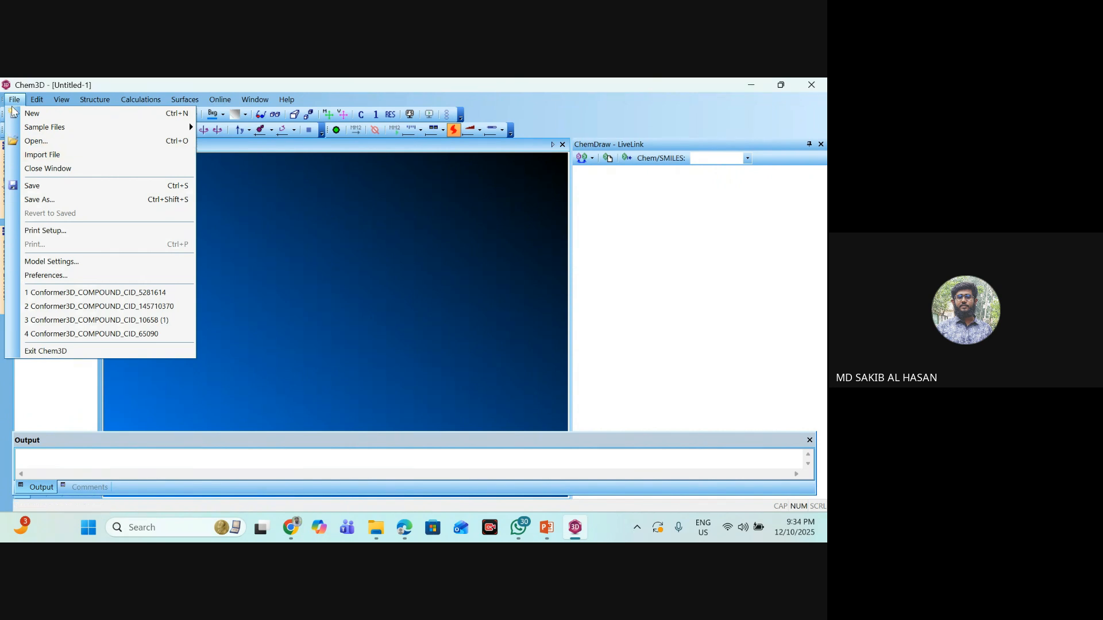
left_click(14, 112)
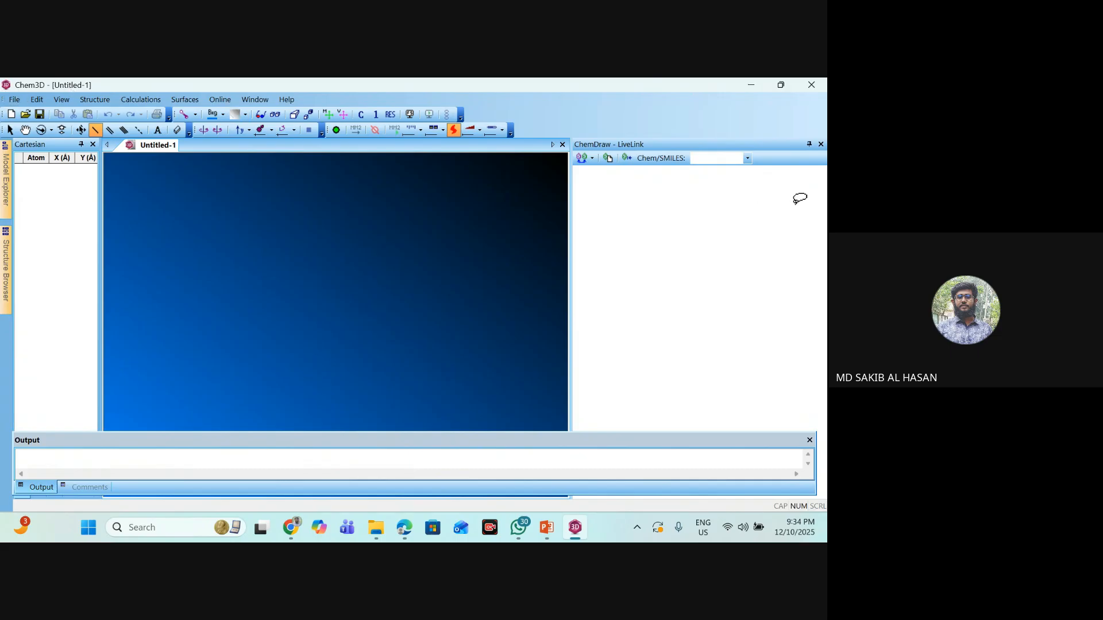
- Open the "GAL sdf" file from the Downloads folder
left_click(9, 101)
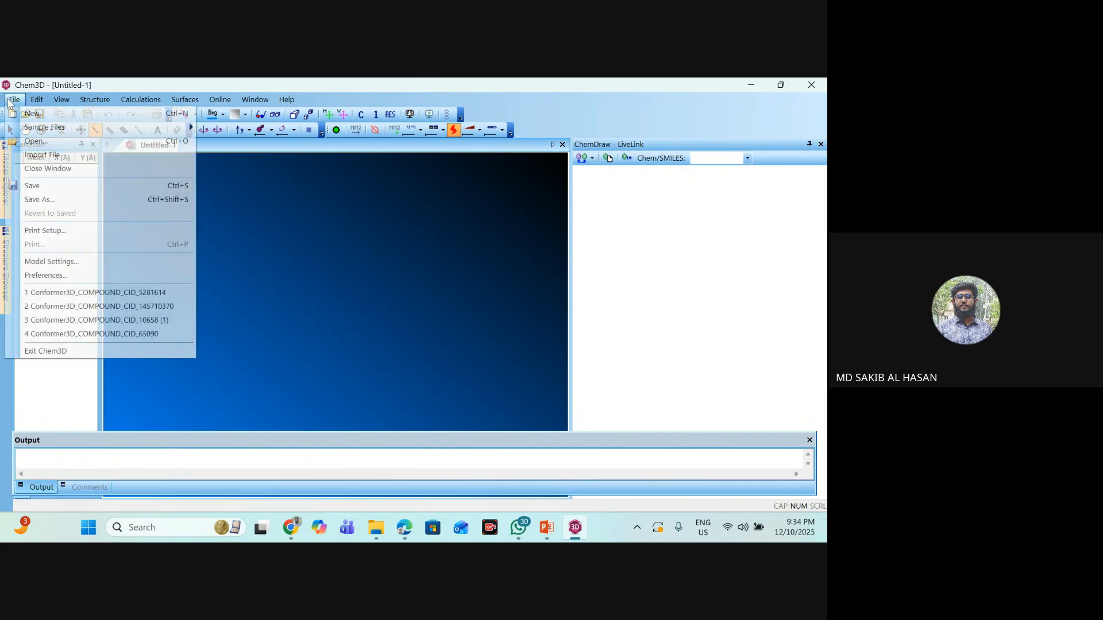
left_click(50, 141)
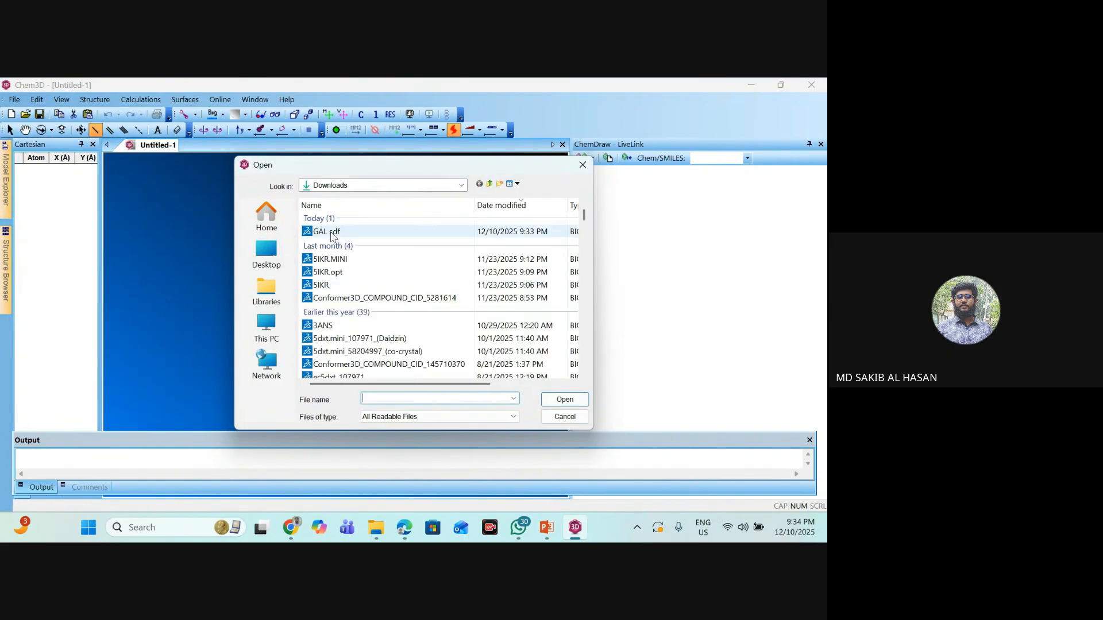
left_click(328, 234)
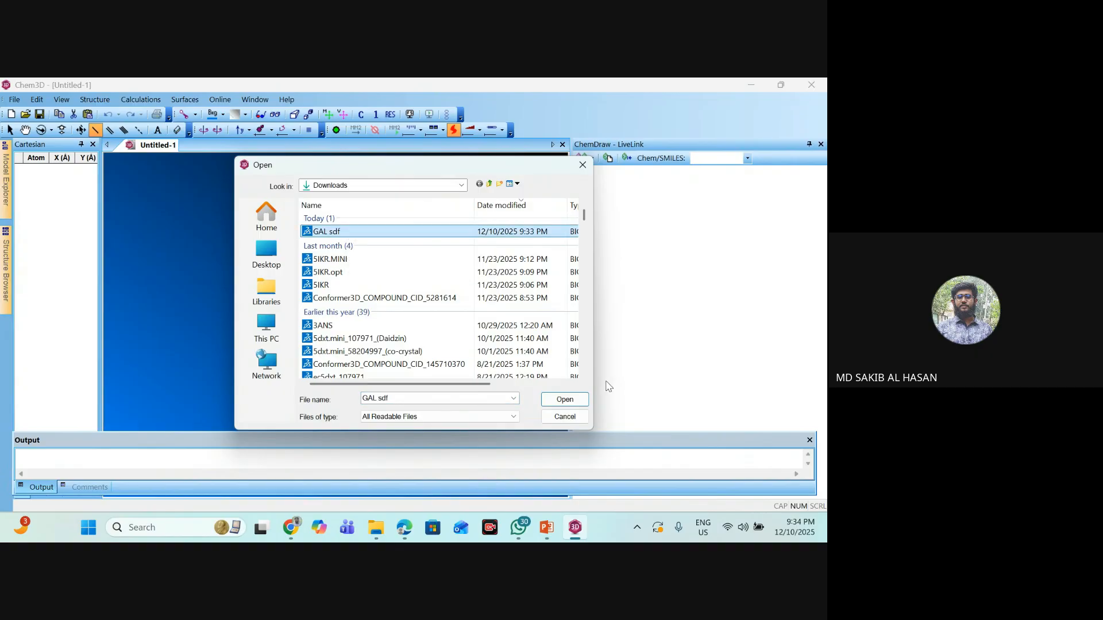
left_click(578, 402)
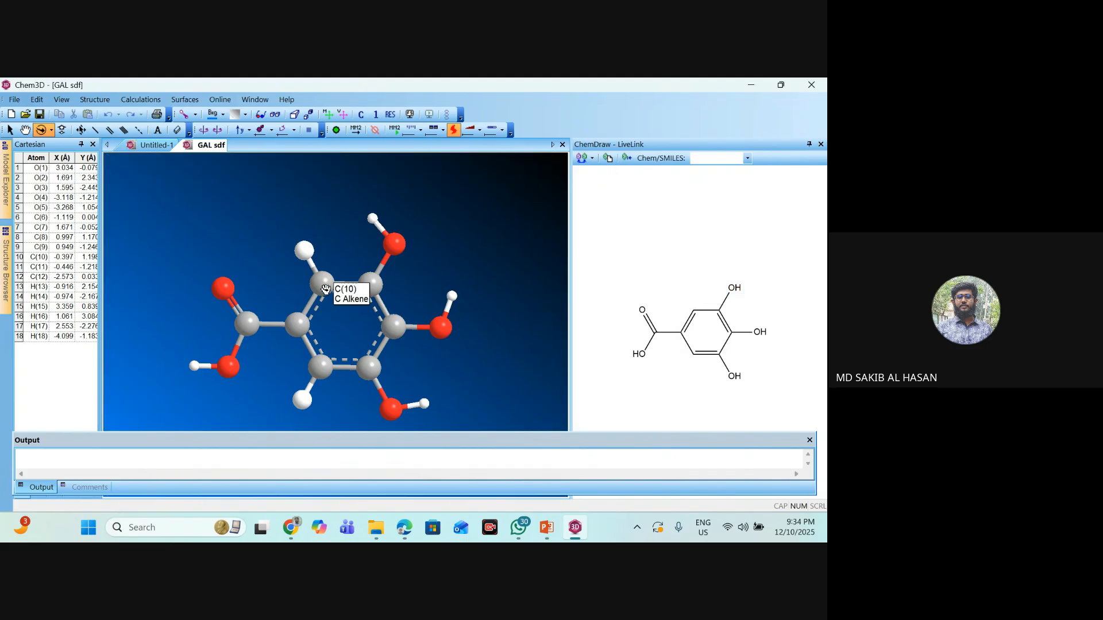
- Run MM2 Dynamics followed by MM2 Minimize on the gallic acid model
left_click_drag(344, 288, 455, 284)
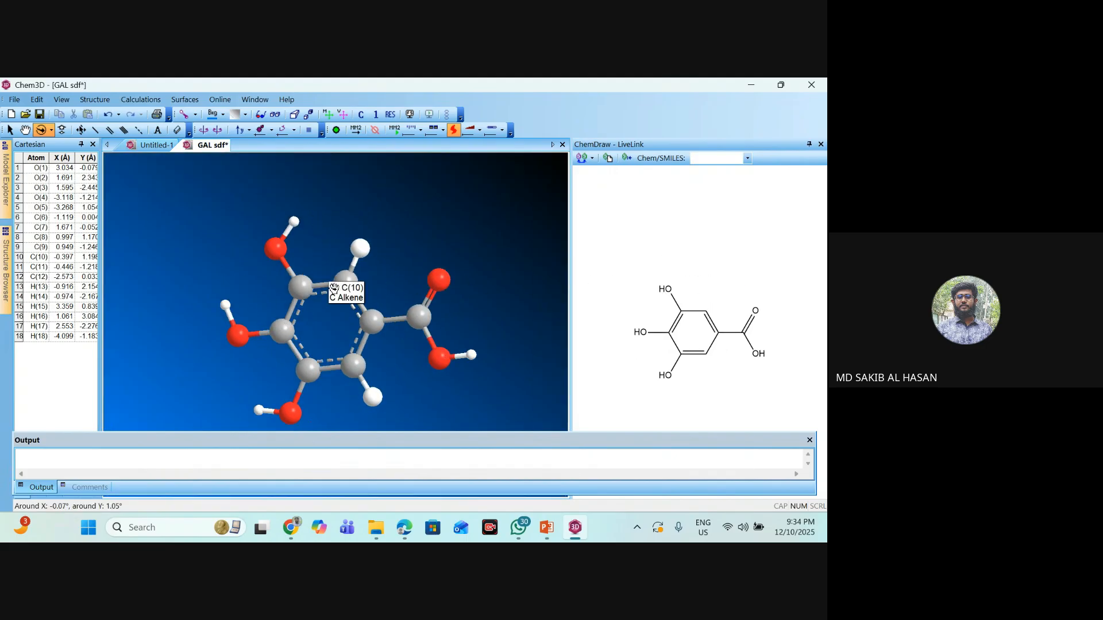
left_click_drag(345, 287, 418, 276)
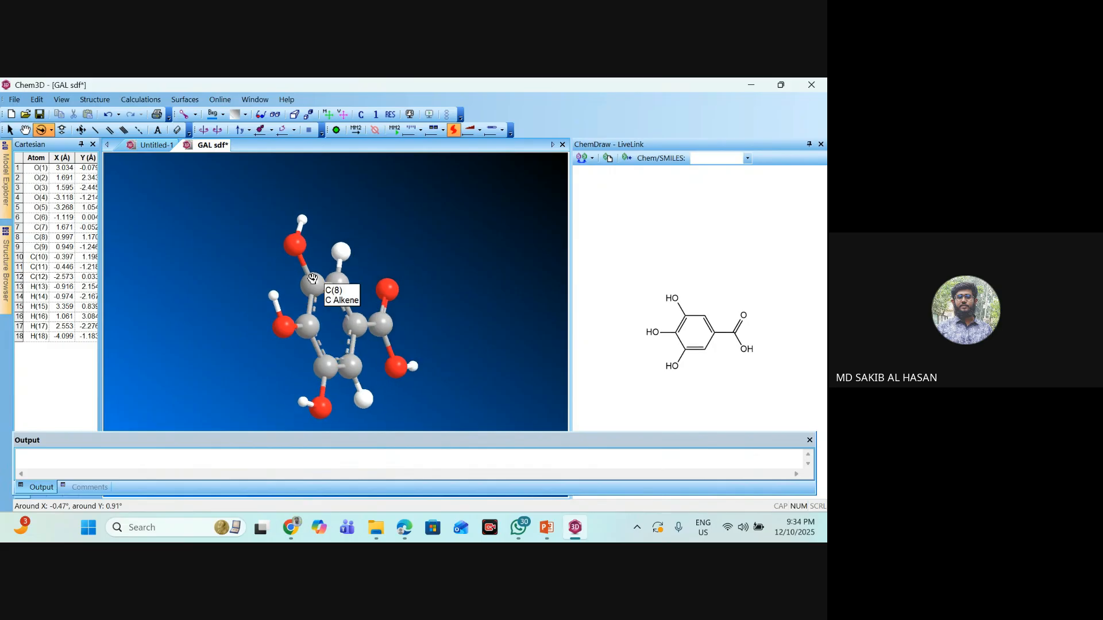
left_click_drag(314, 279, 406, 274)
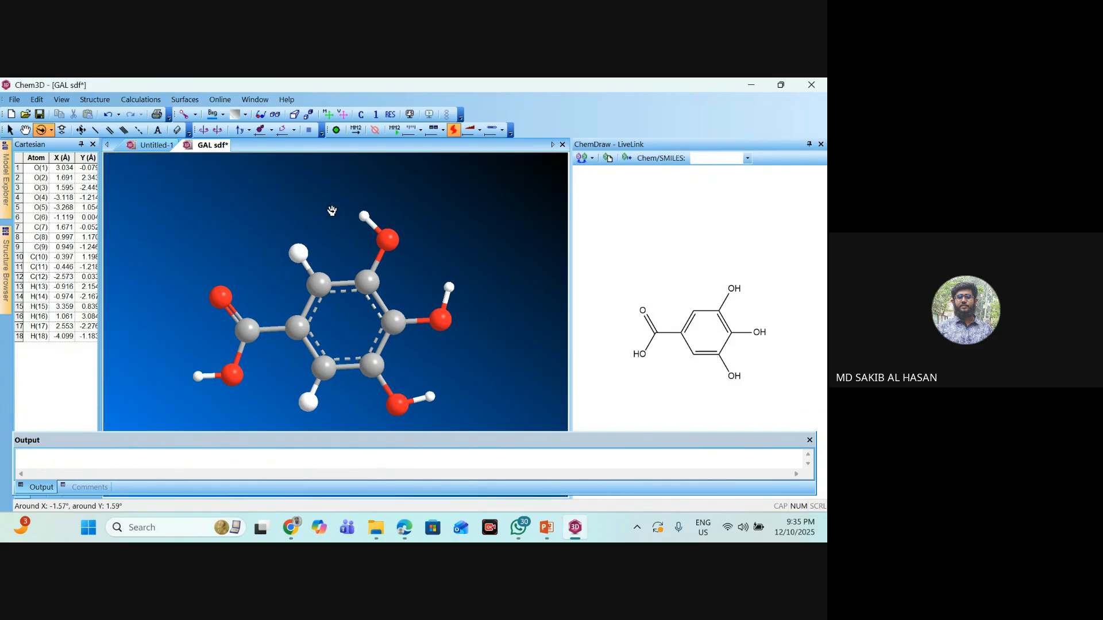
left_click(394, 130)
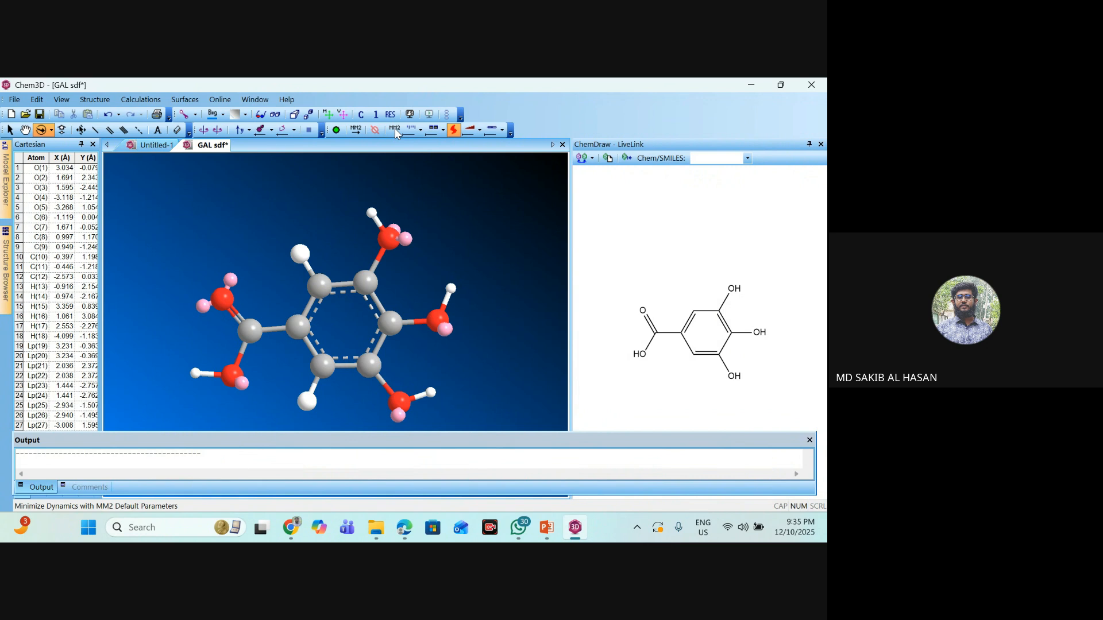
left_click(355, 131)
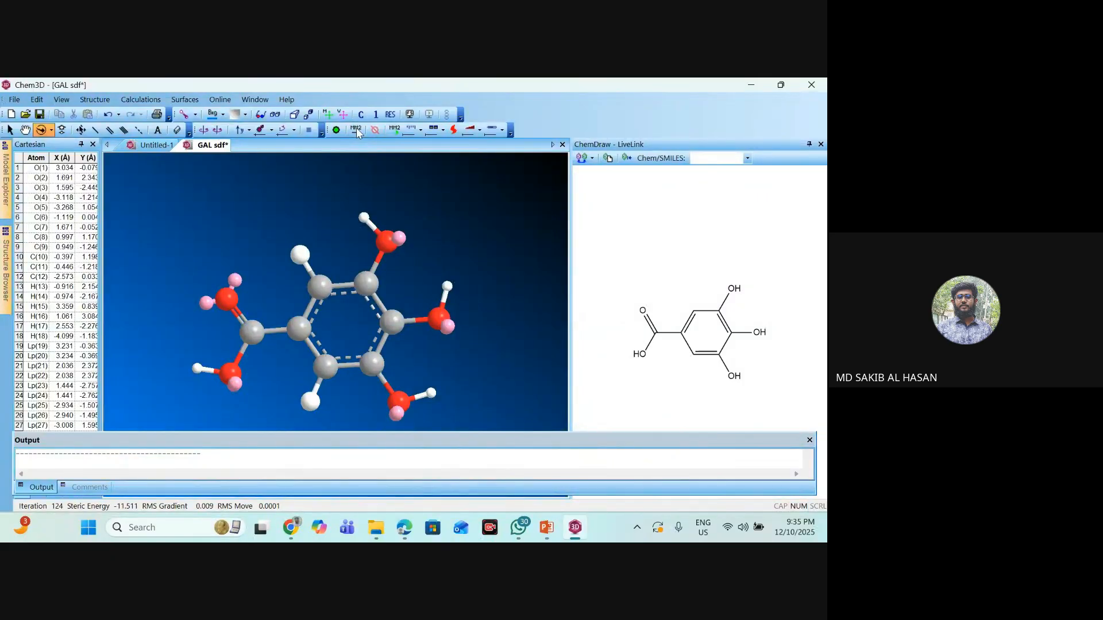
- Start saving the minimized gallic acid model as a new file in the Downloads folder, dismissing the WhatsApp notifications
left_click(12, 102)
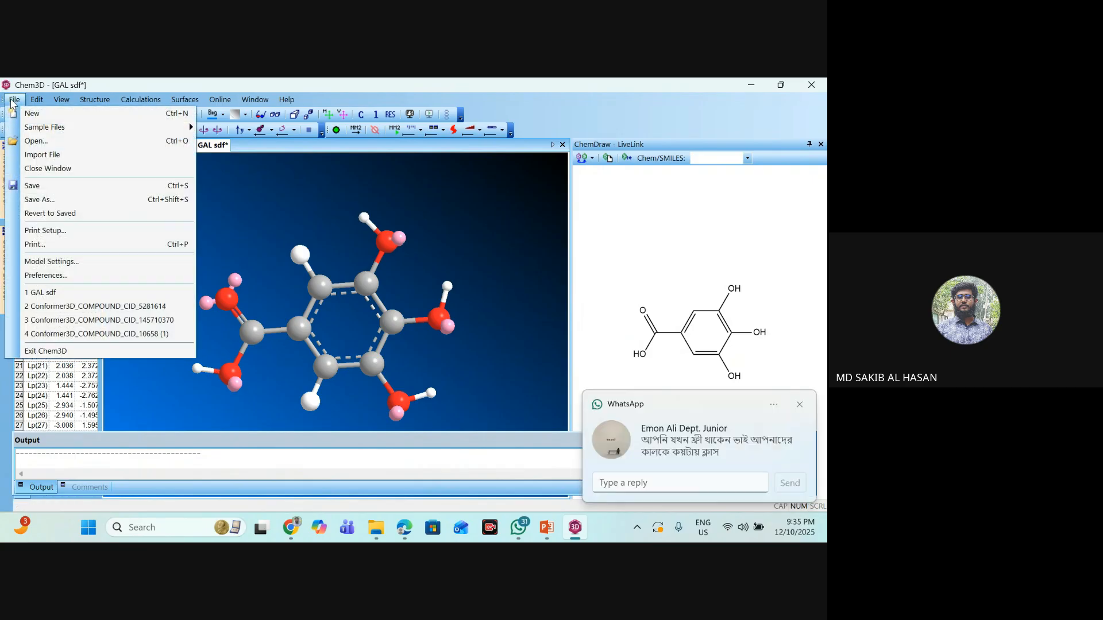
left_click(39, 200)
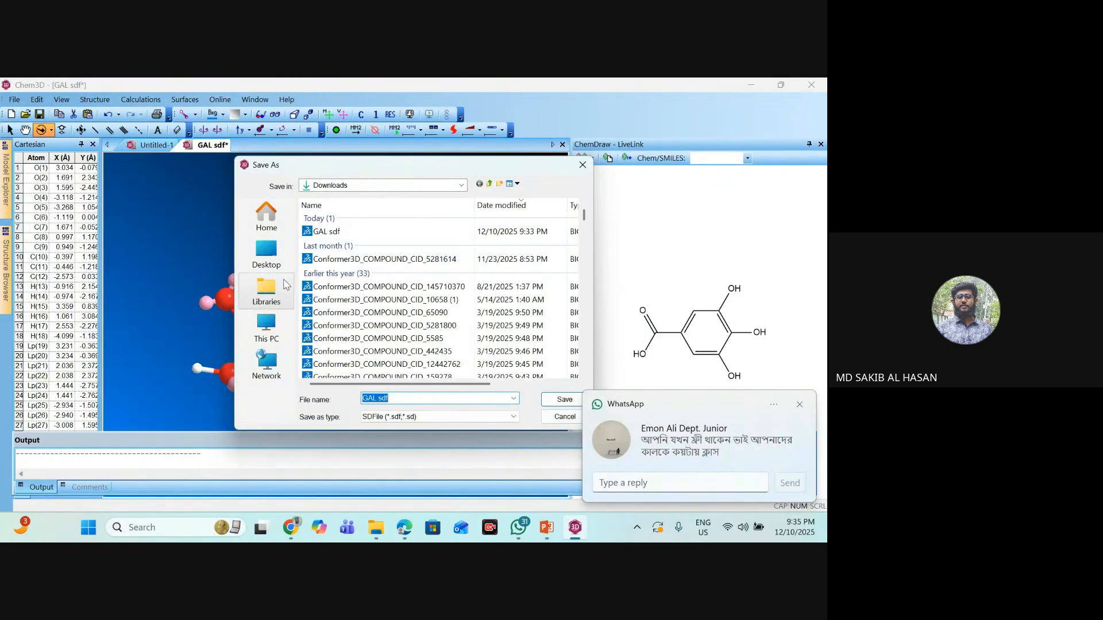
left_click(270, 255)
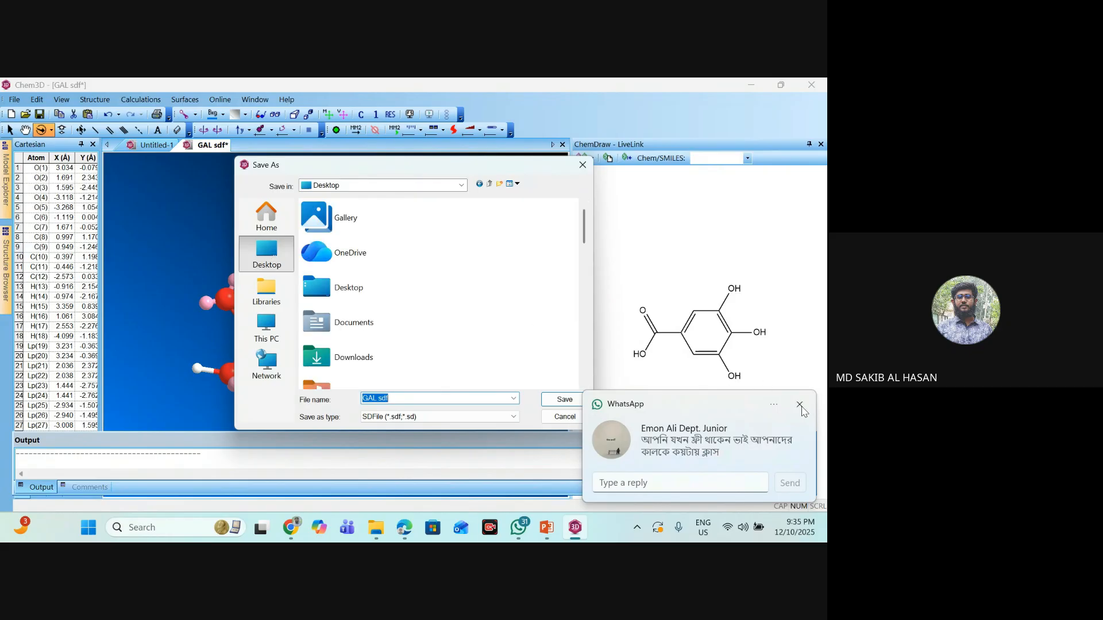
double_click(347, 356)
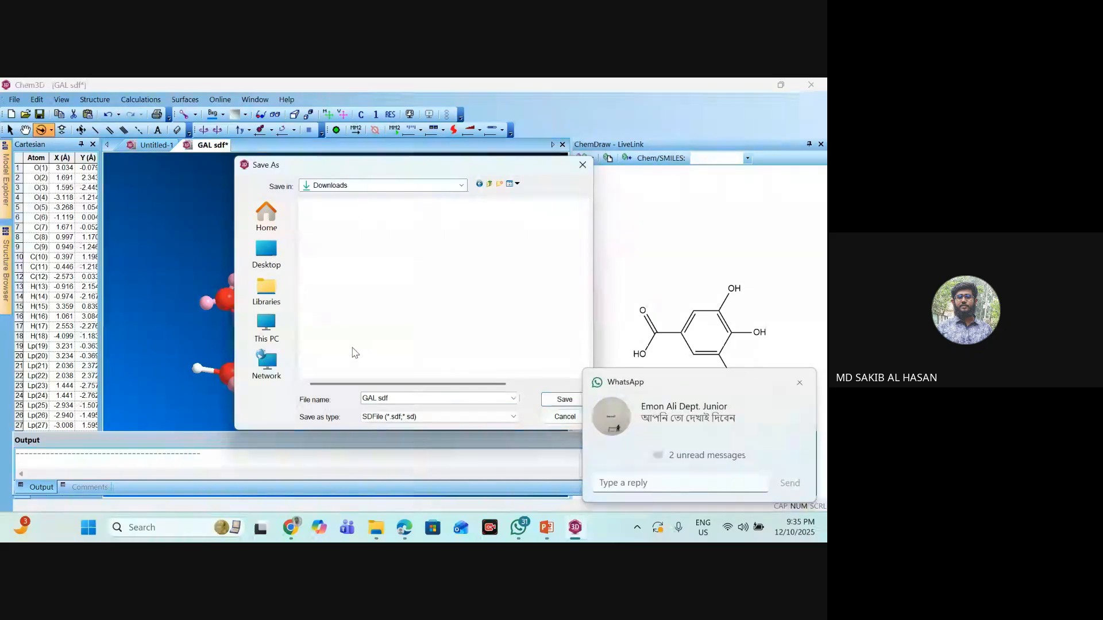
left_click(799, 380)
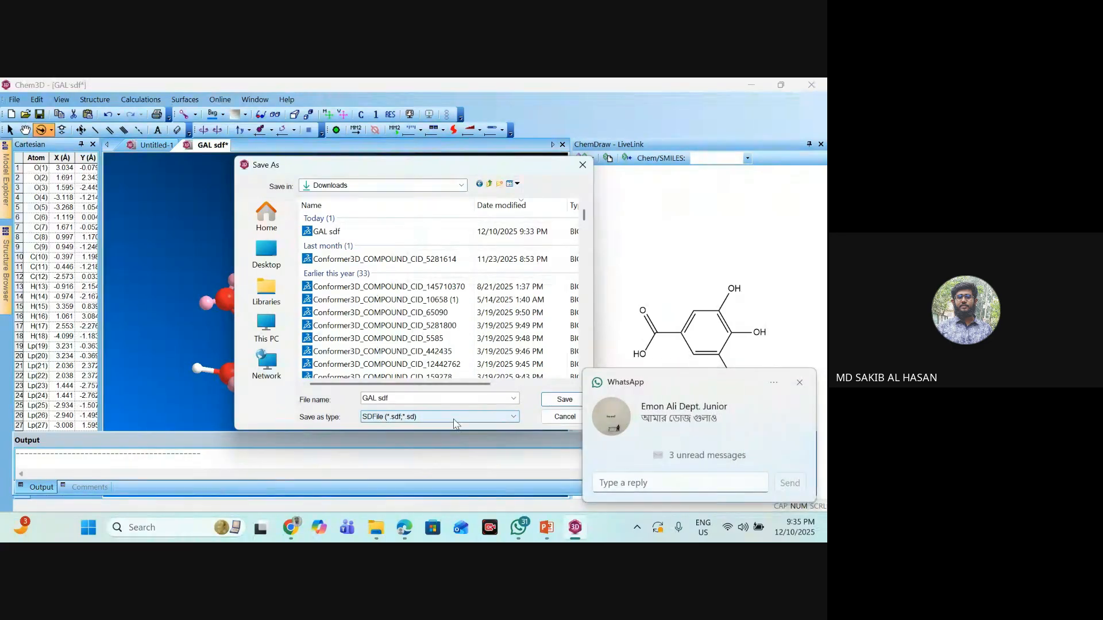
left_click(805, 387)
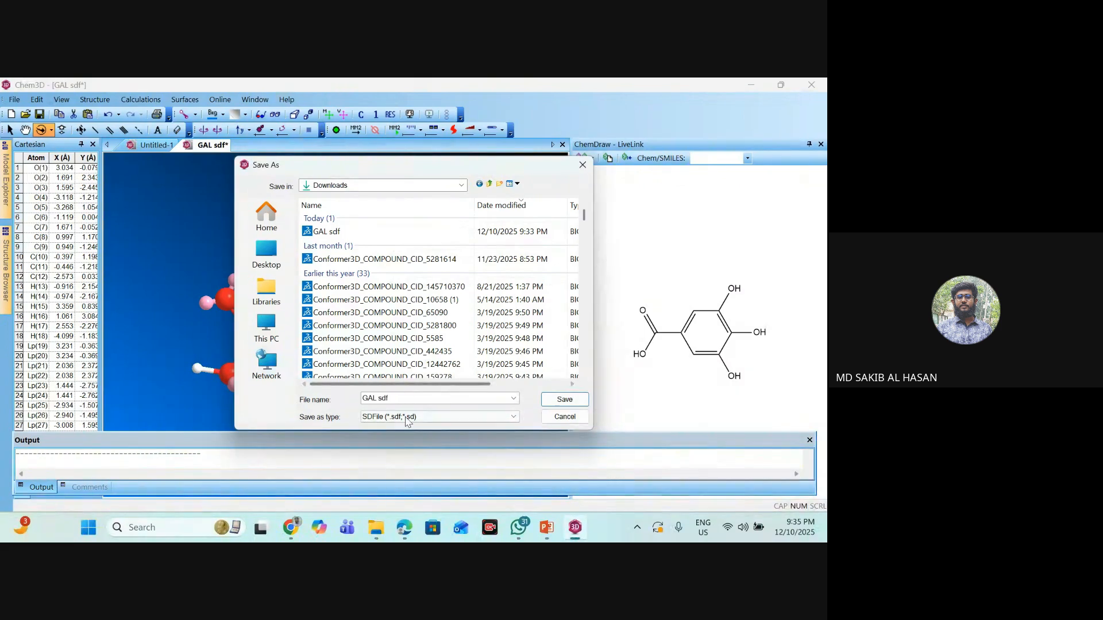
- Save the minimized model as "GAL mini" in the SDFile (*.sdf;*.sd) format
left_click(436, 416)
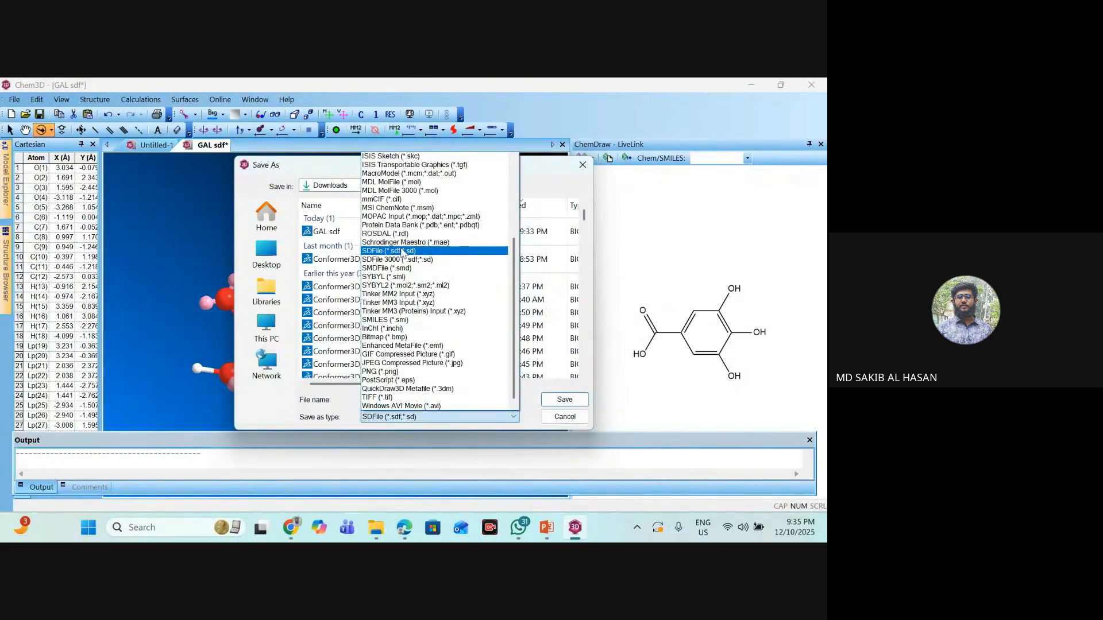
left_click(414, 253)
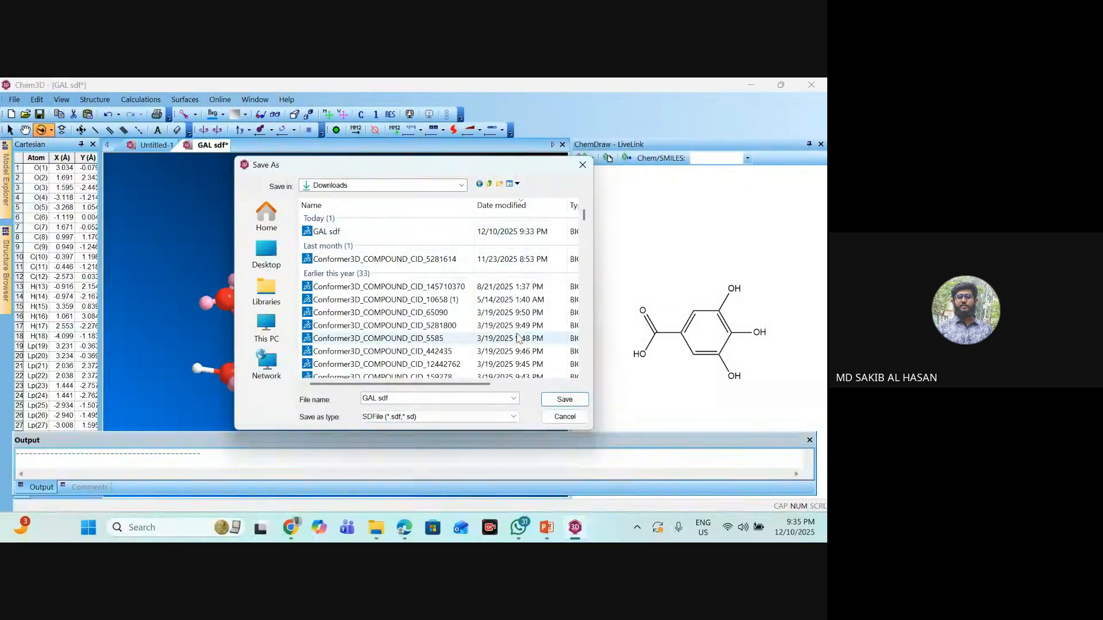
double_click(395, 397)
key("BackSpace")
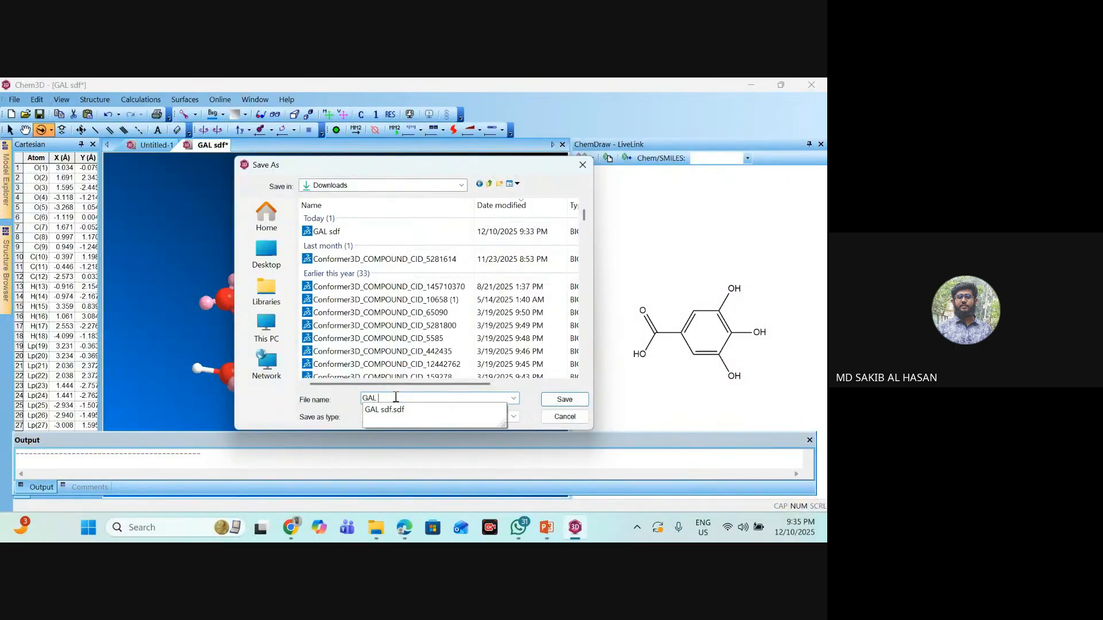
type("mini")
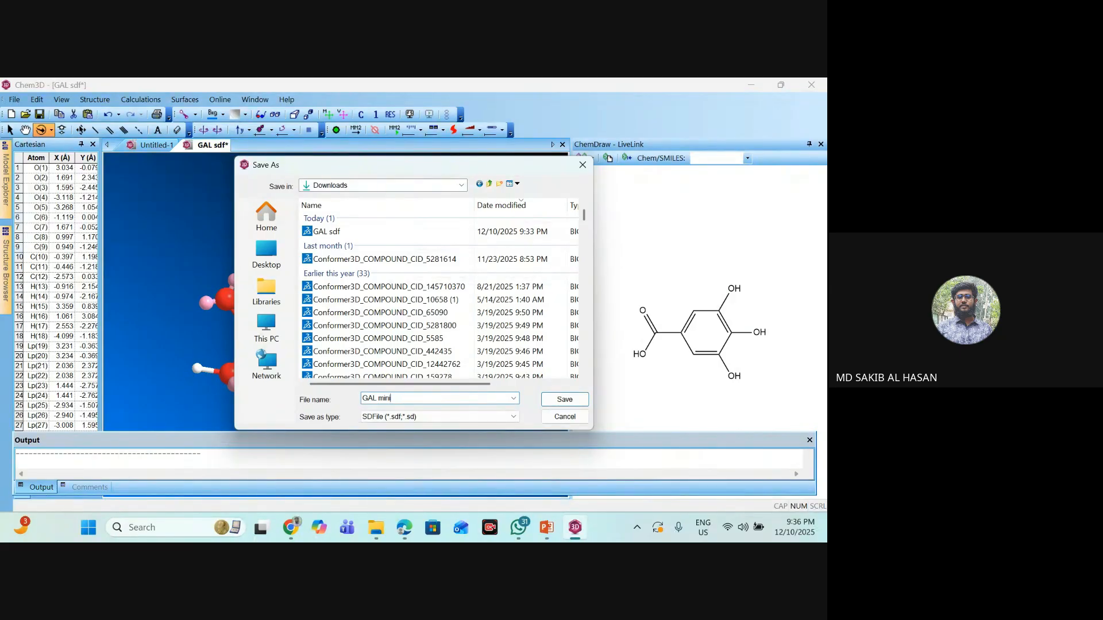
left_click(557, 401)
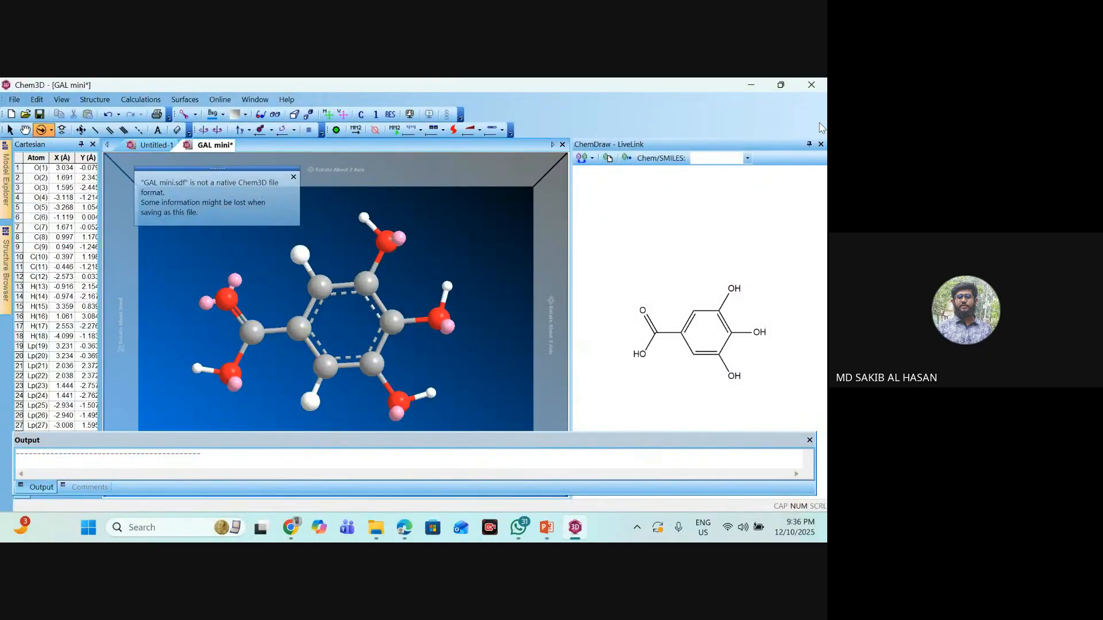
- Close Chem3D without saving further changes and check the "GAL mini" file in Downloads in File Explorer
left_click(817, 86)
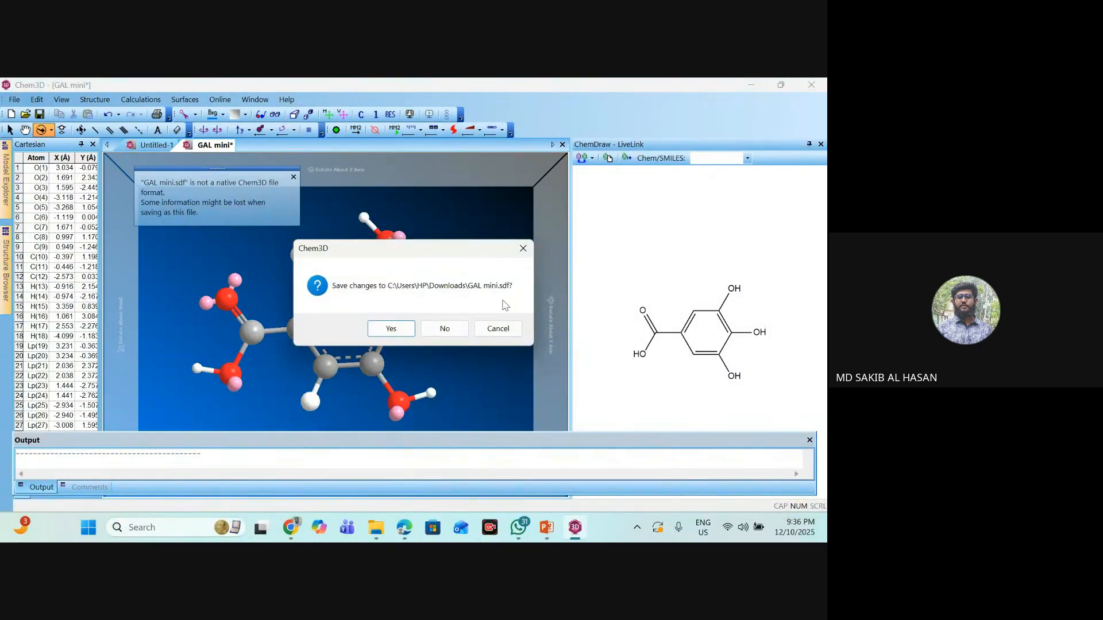
left_click(444, 330)
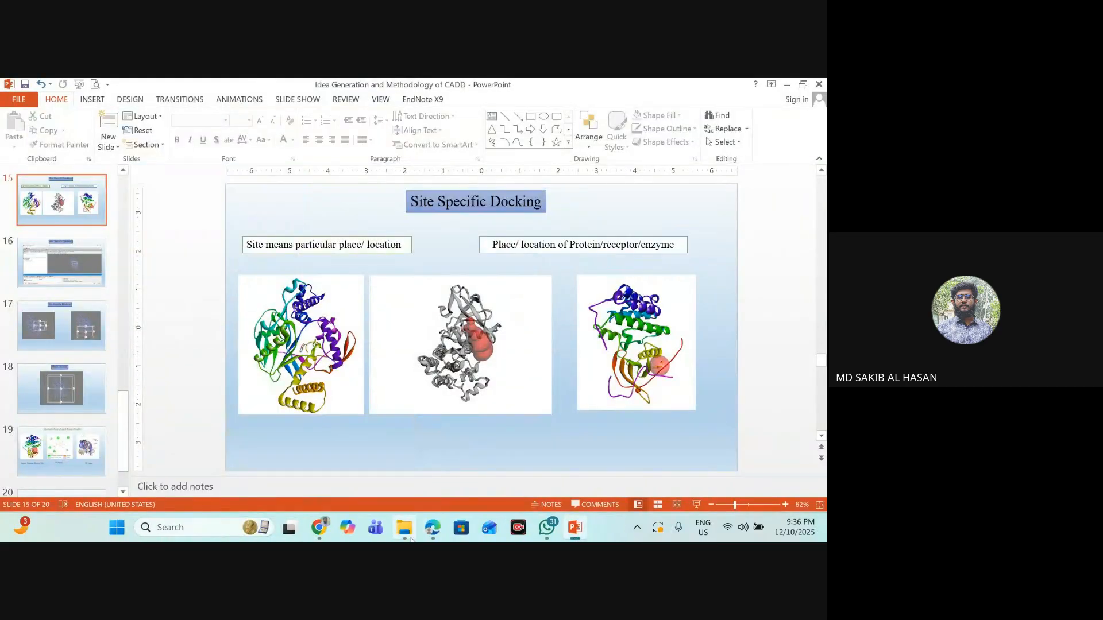
left_click(404, 527)
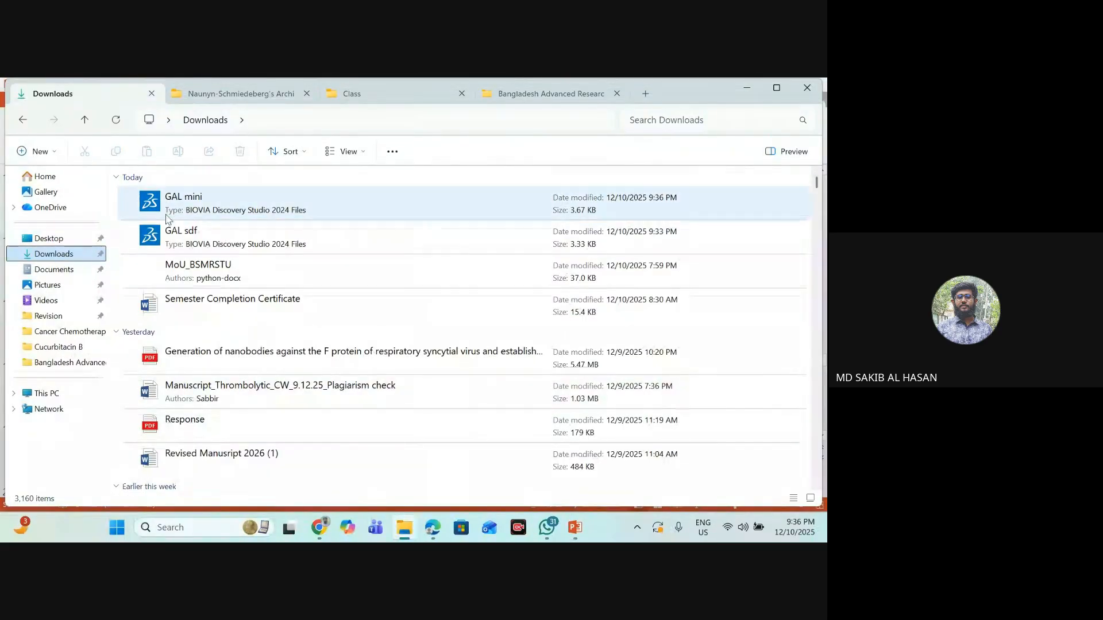
left_click(196, 208)
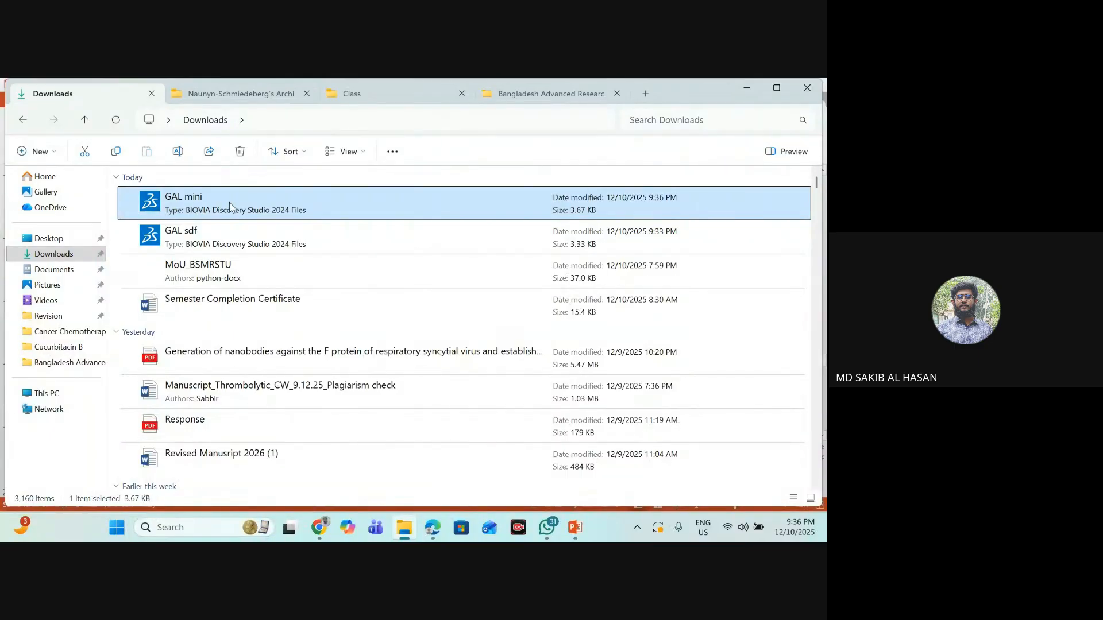
left_click(463, 158)
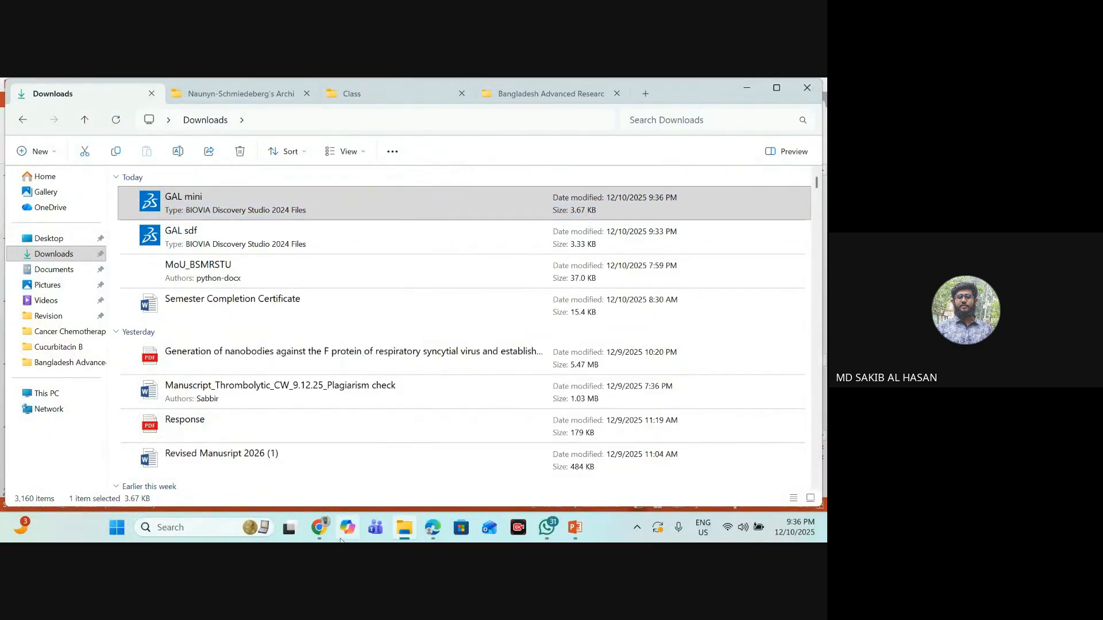
- Switch to Chrome and close the download dialog on the PubChem Gallic Acid page
mouse_move(333, 540)
left_click(224, 459)
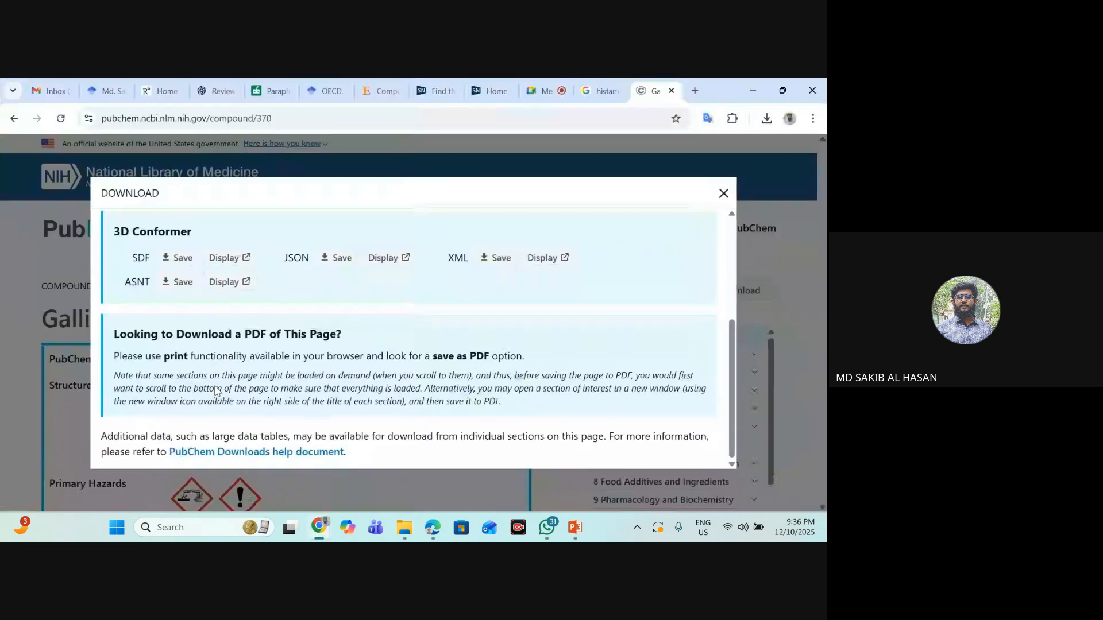
left_click(723, 194)
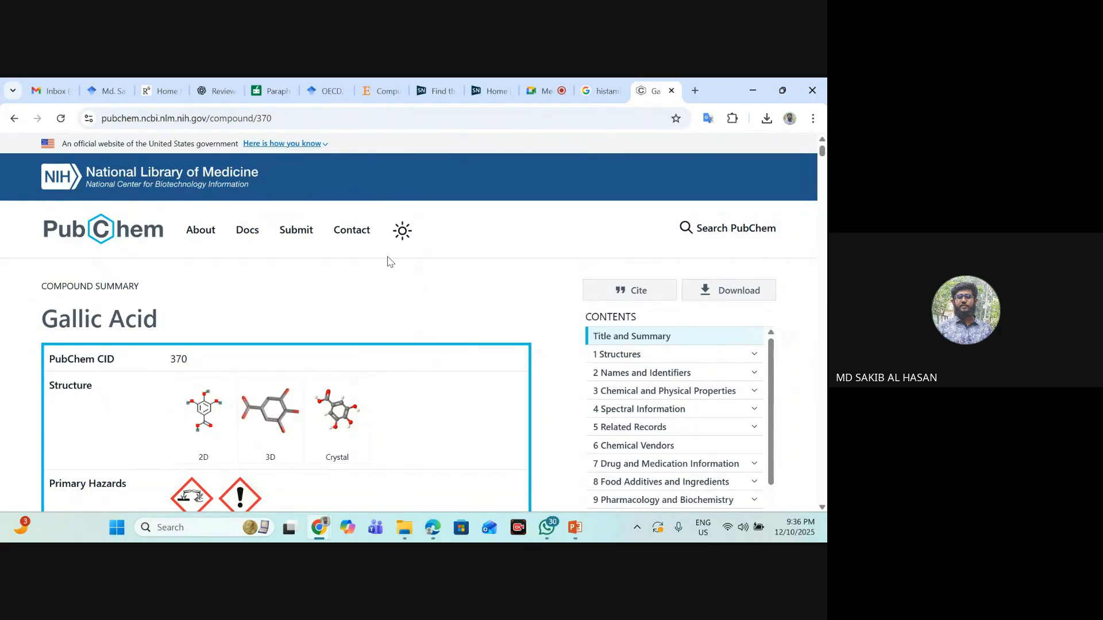
- Switch back to File Explorer and compare the "GAL mini" and "GAL sdf" files in Downloads
left_click(406, 533)
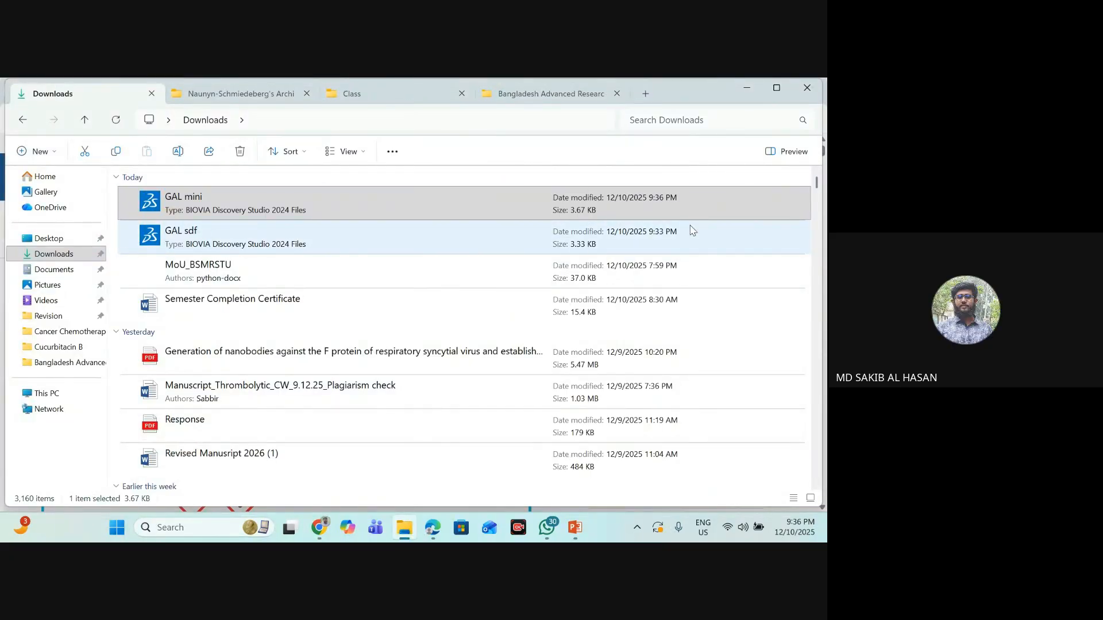
left_click(218, 213)
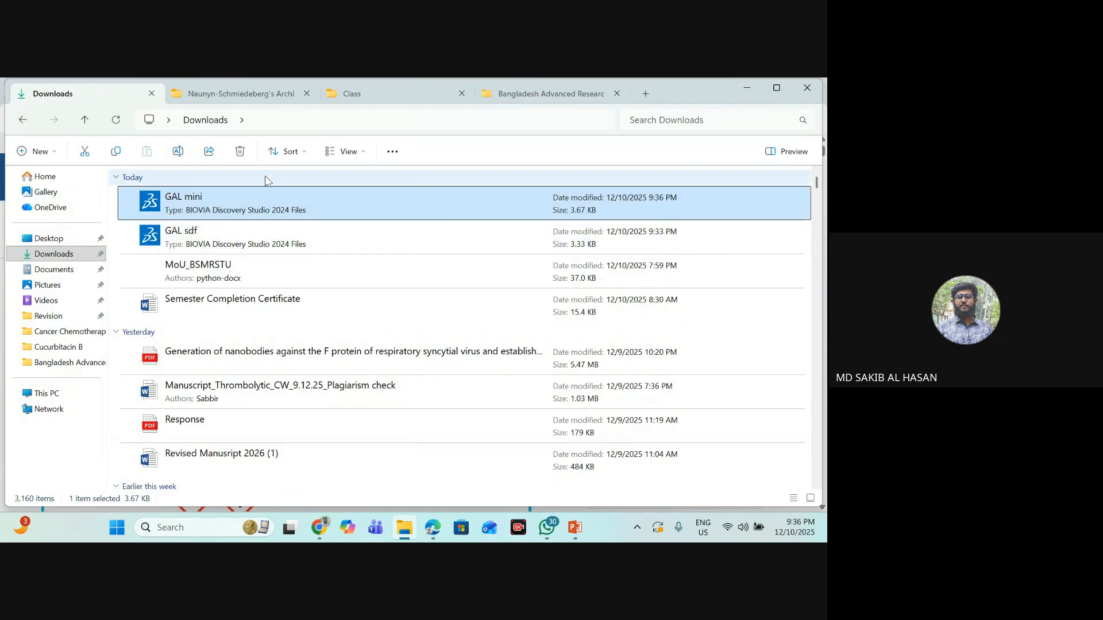
left_click(247, 177)
left_click(213, 244)
left_click(194, 196)
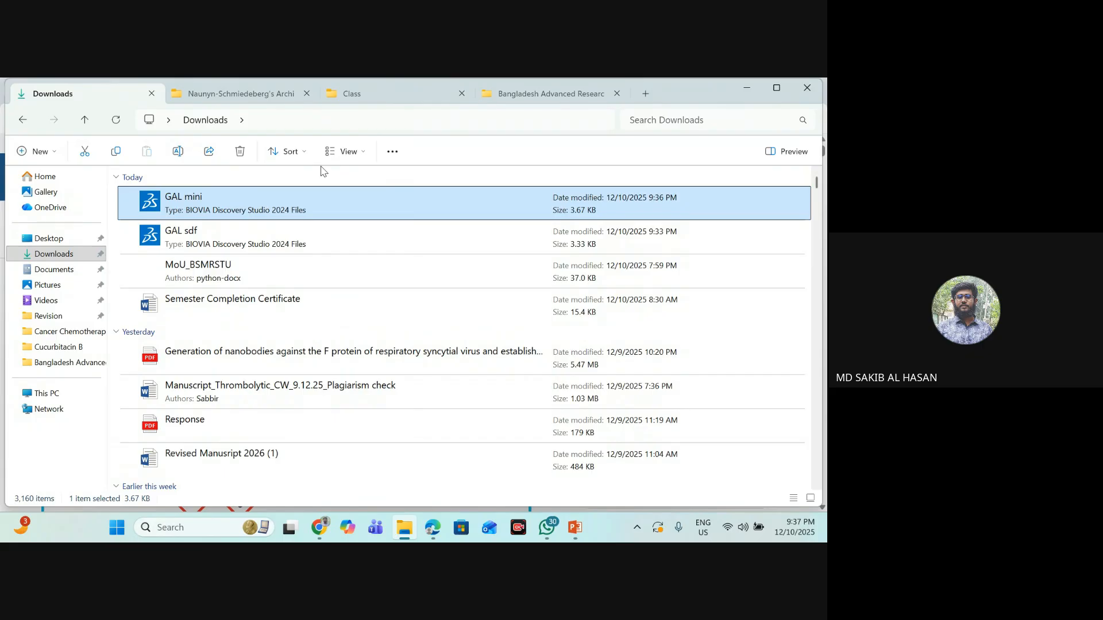
- Minimize File Explorer and open the RCSB PDB homepage (rcsb.org) in a new Chrome tab, dismissing the WhatsApp notifications
left_click(752, 94)
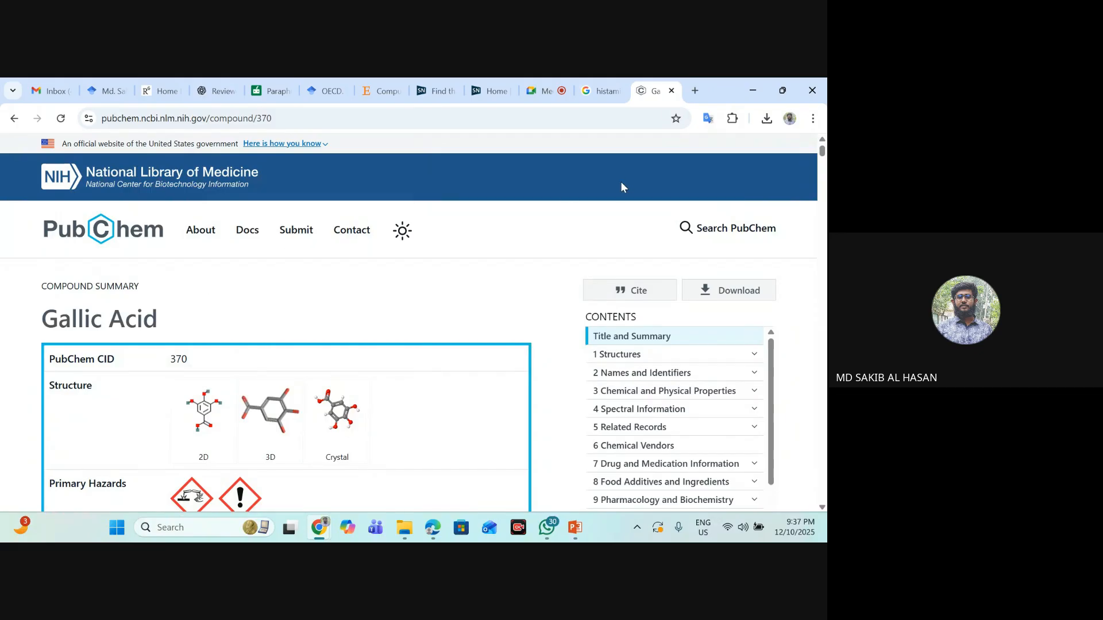
left_click(695, 91)
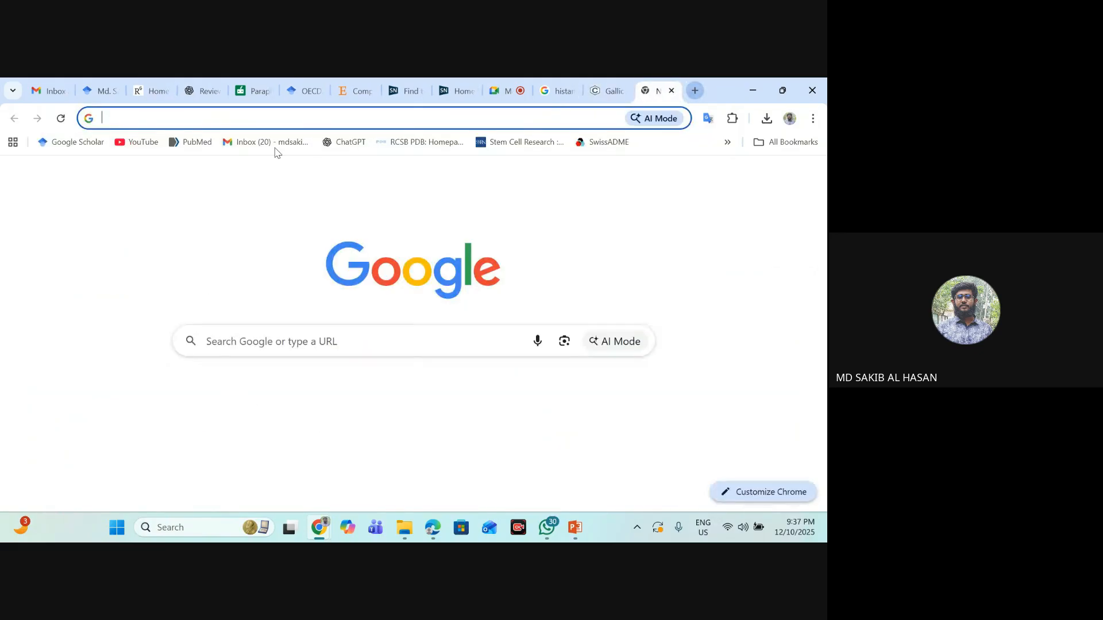
left_click(230, 116)
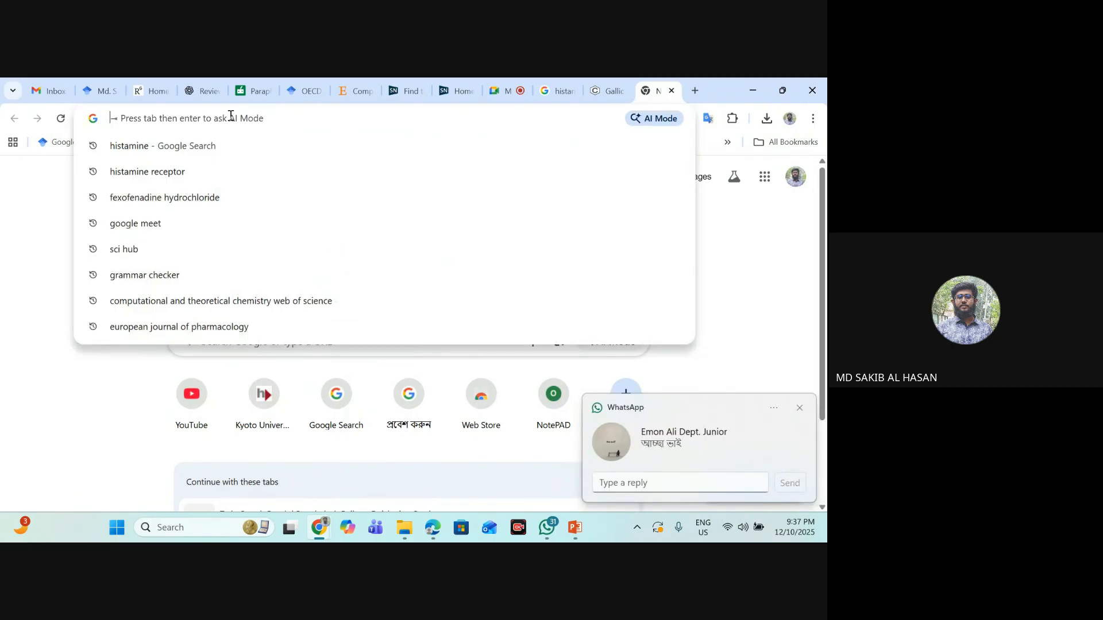
type("p")
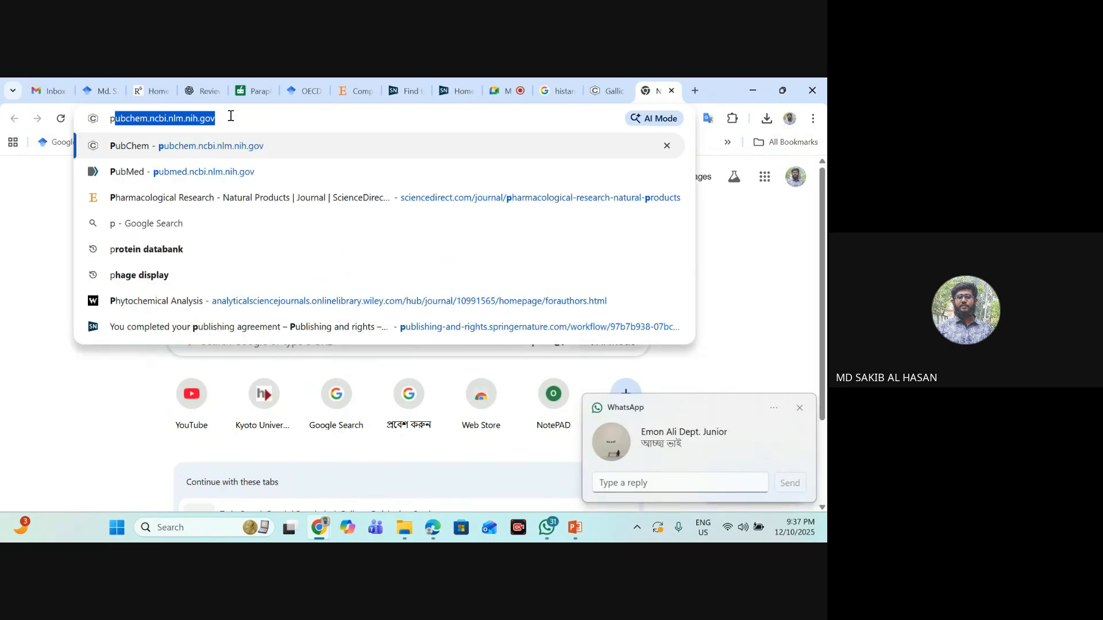
type("d")
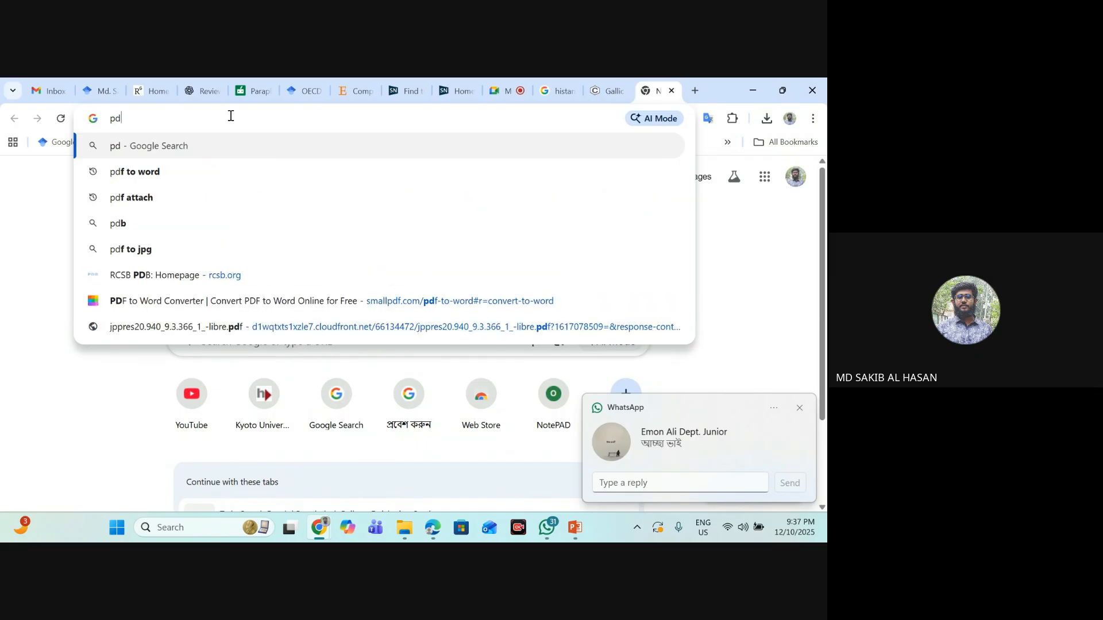
left_click(800, 409)
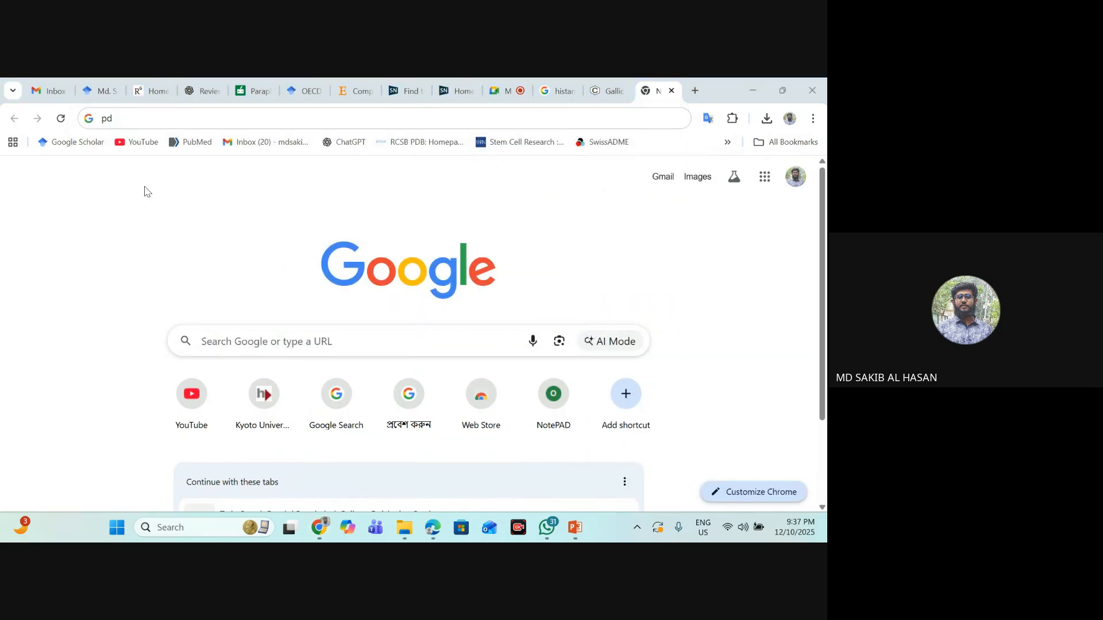
left_click(133, 123)
key("BackSpace")
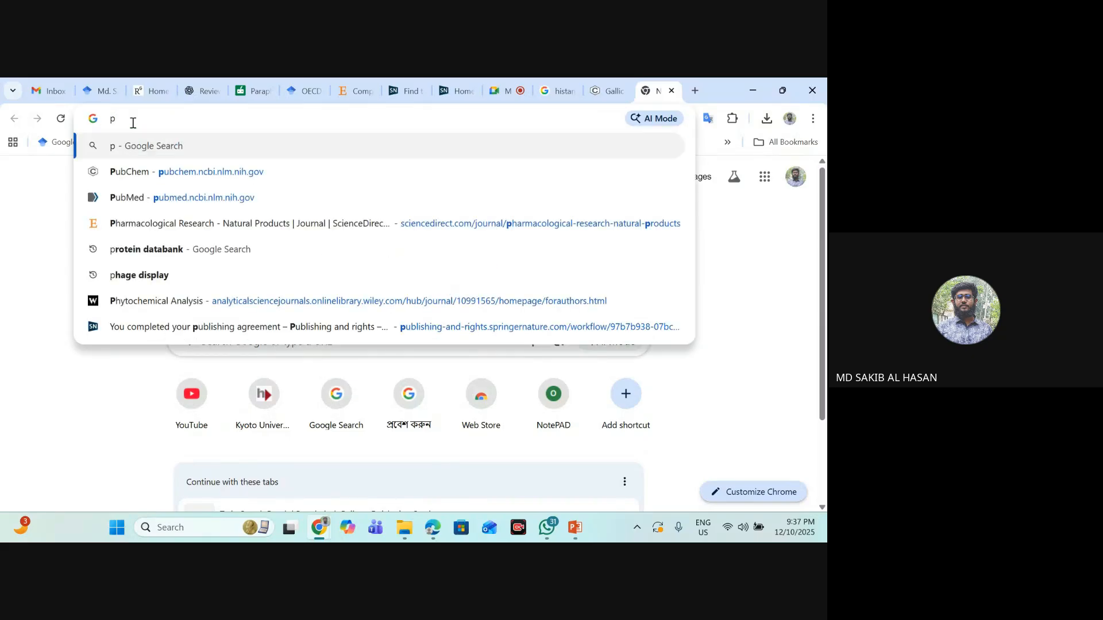
key("BackSpace")
type("rcsb.org")
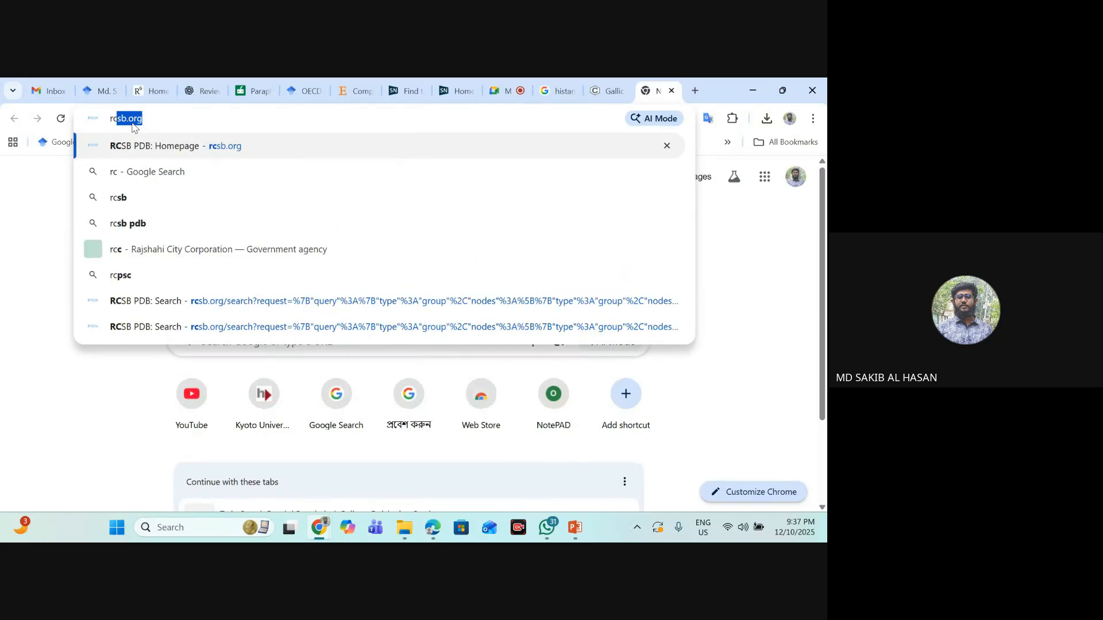
left_click(147, 148)
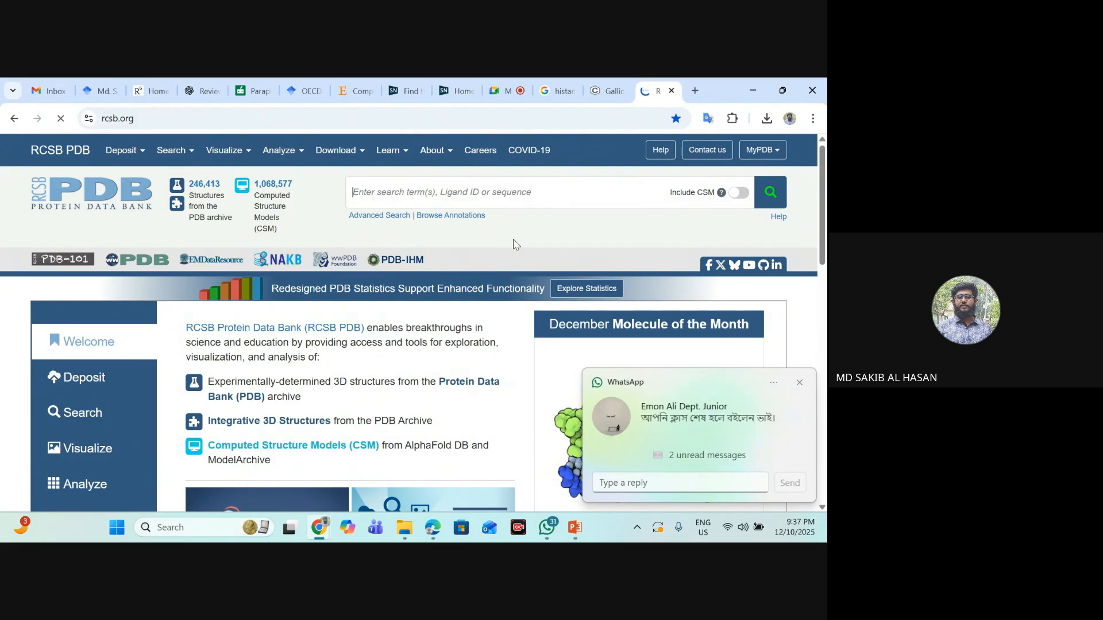
left_click(799, 382)
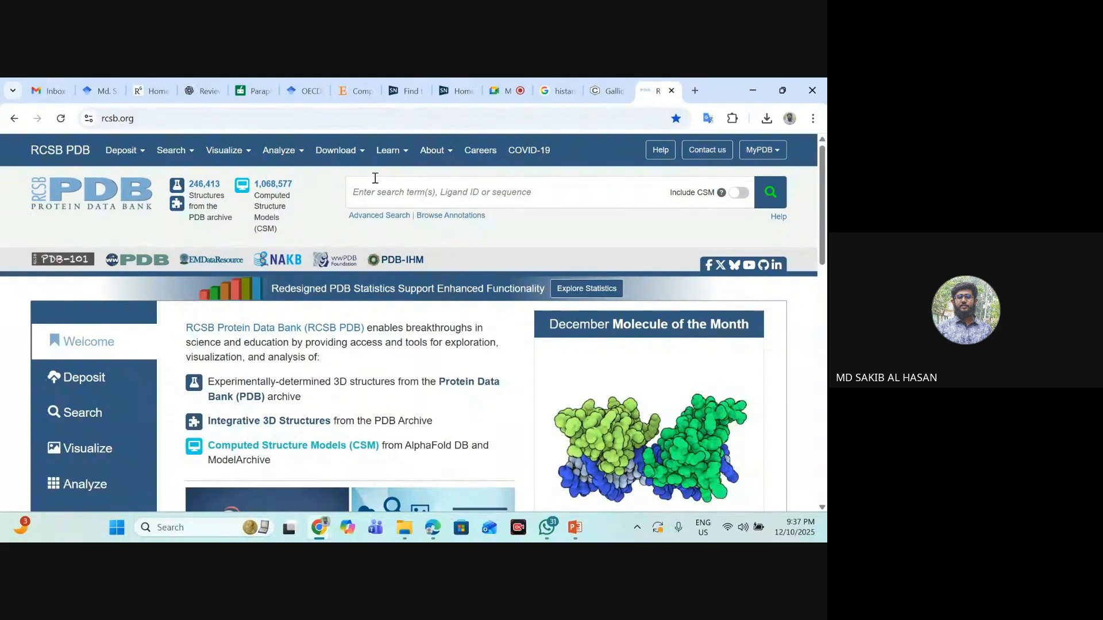
- Mute and unmute the microphone in the Google Meet call, and switch to the Site Specific Docking slide in PowerPoint
left_click(507, 90)
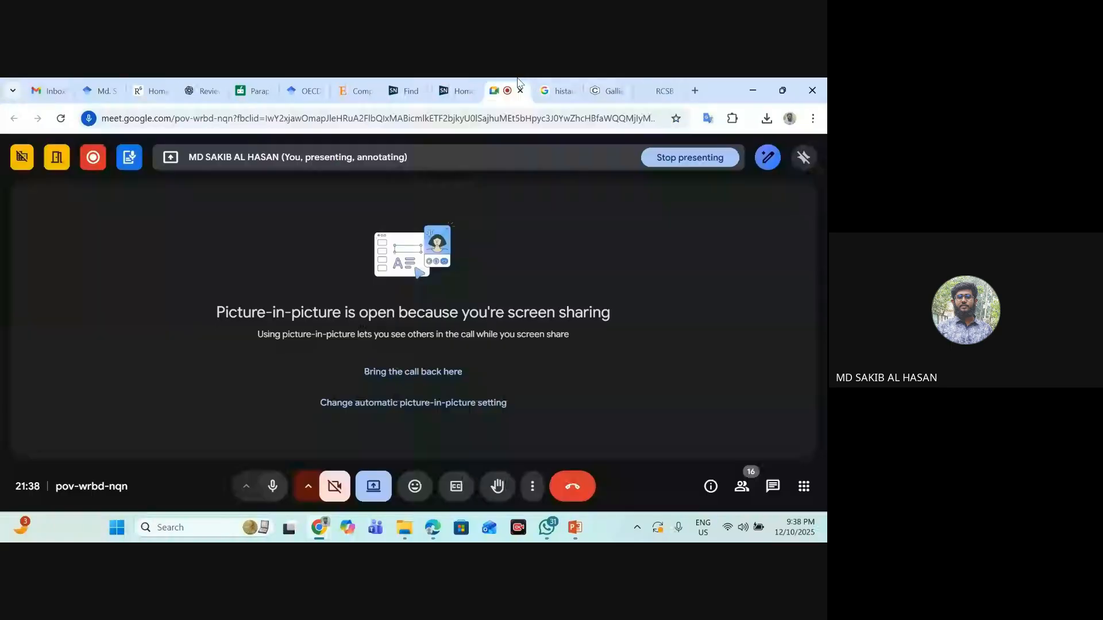
left_click(272, 486)
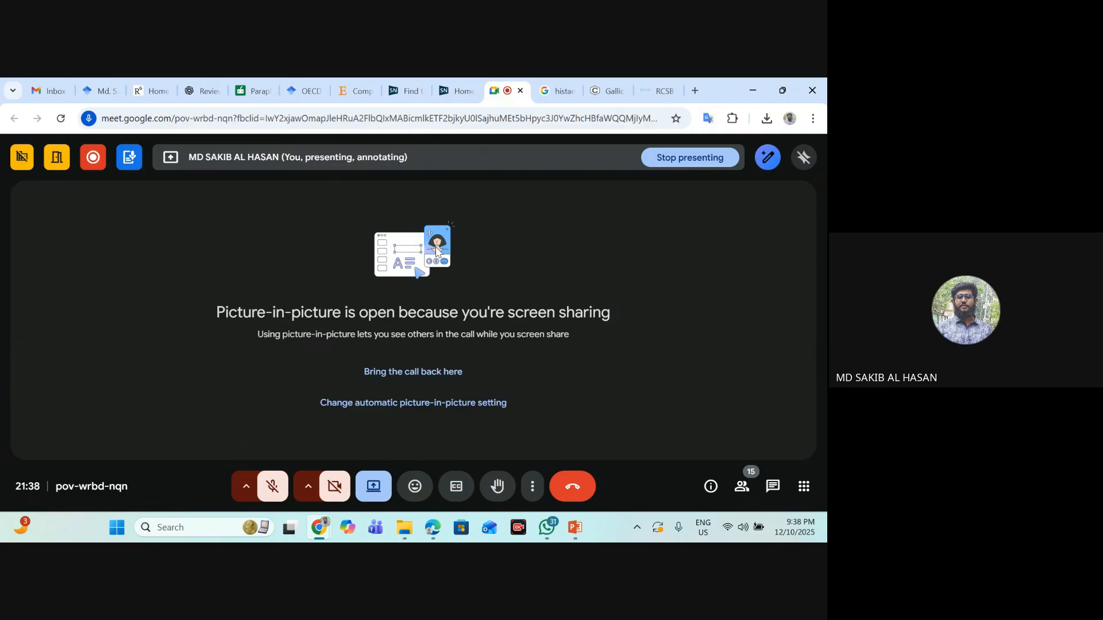
left_click(282, 483)
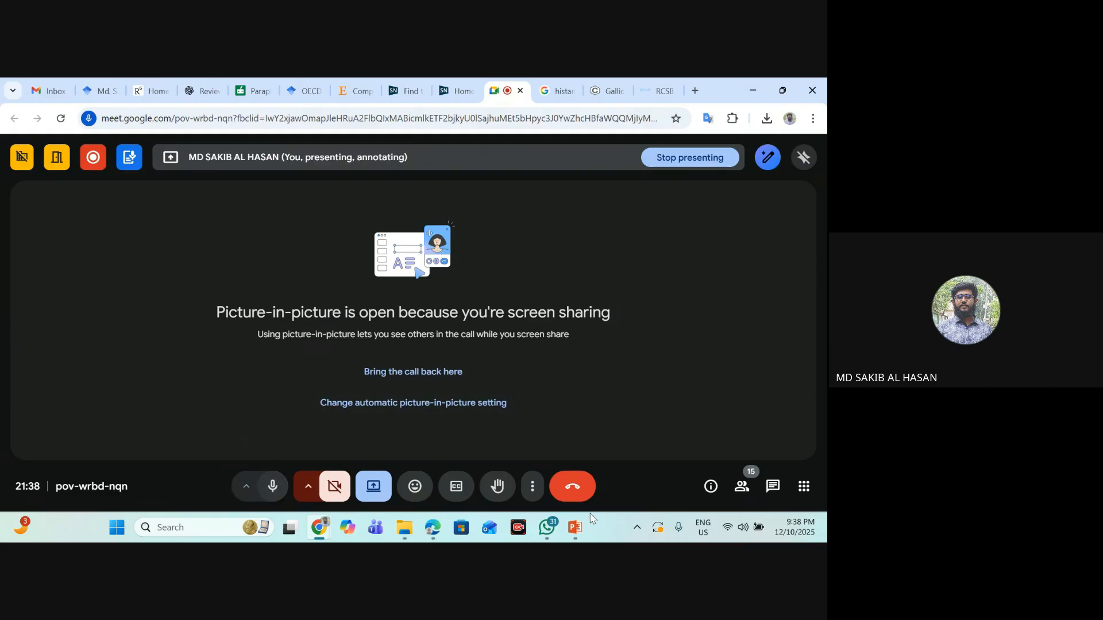
left_click(574, 527)
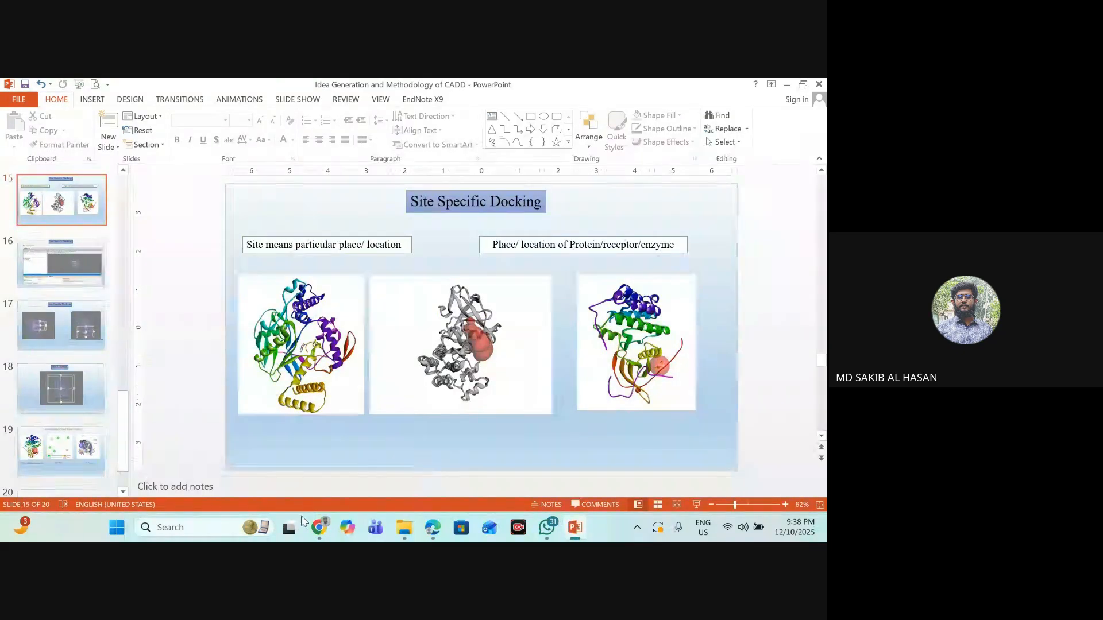
- Switch to Chrome, return to the RCSB PDB tab, and open the structure entry with PDB ID 6X3X
left_click(301, 534)
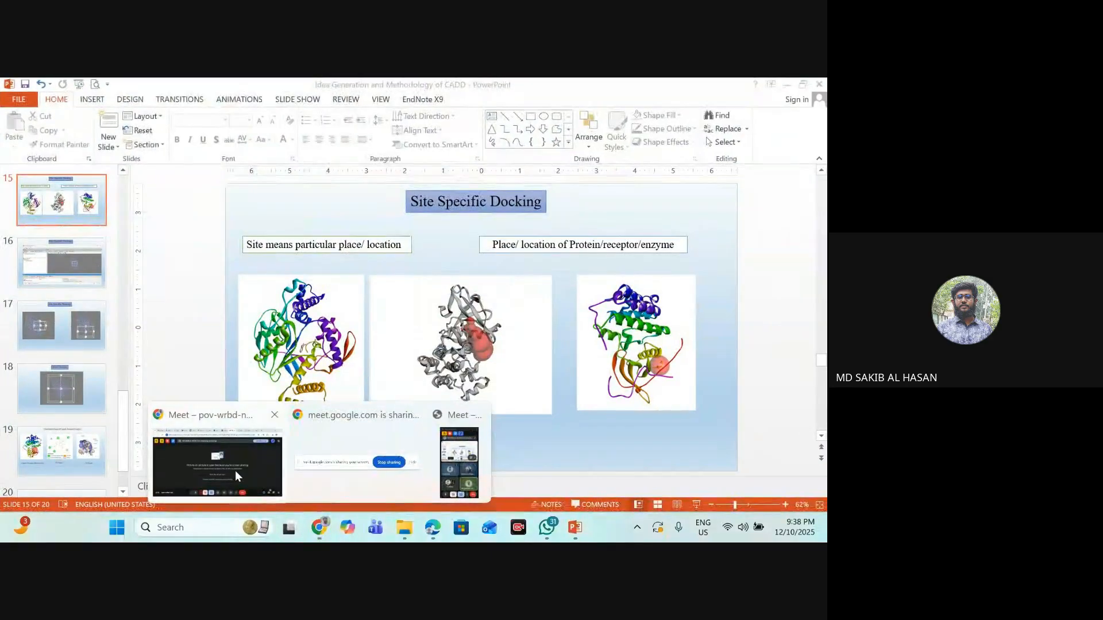
mouse_move(319, 527)
left_click(277, 424)
left_click(660, 90)
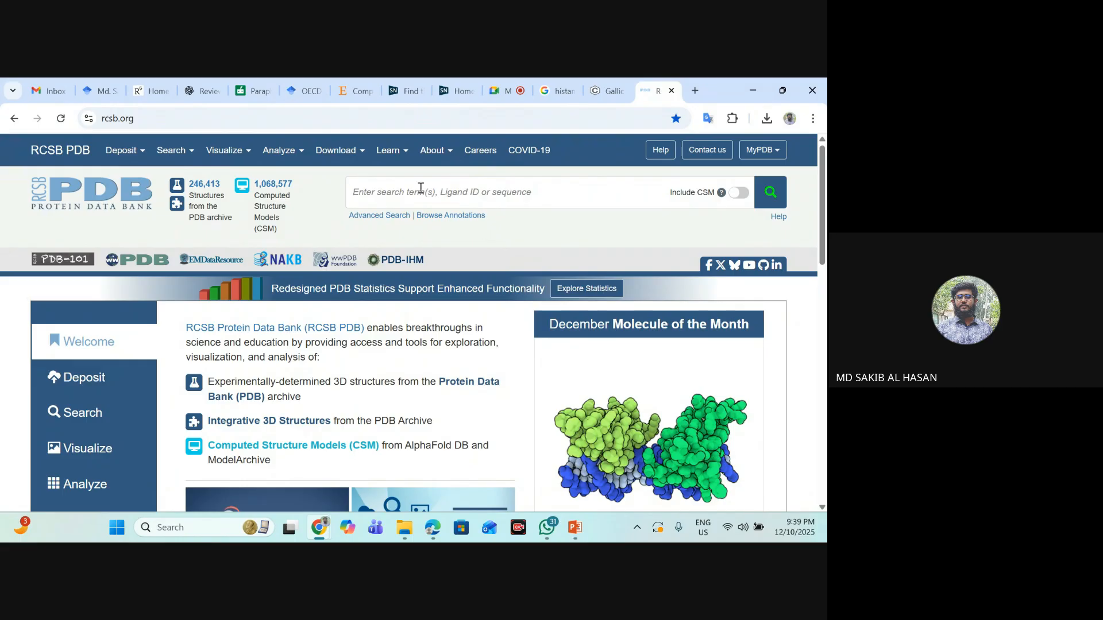
type("6x3x")
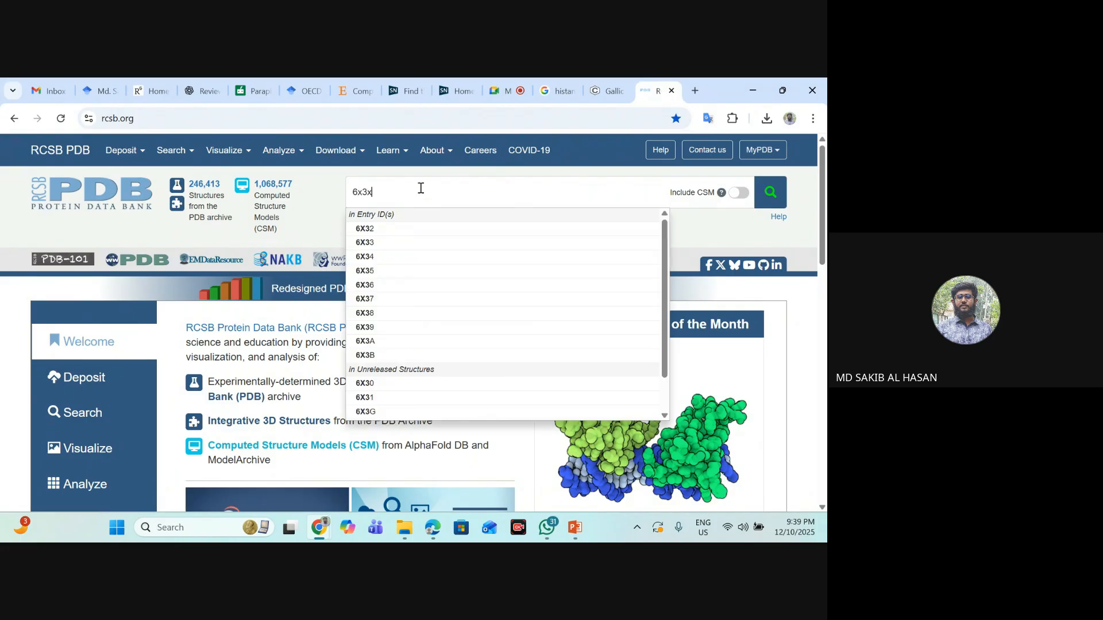
left_click(431, 230)
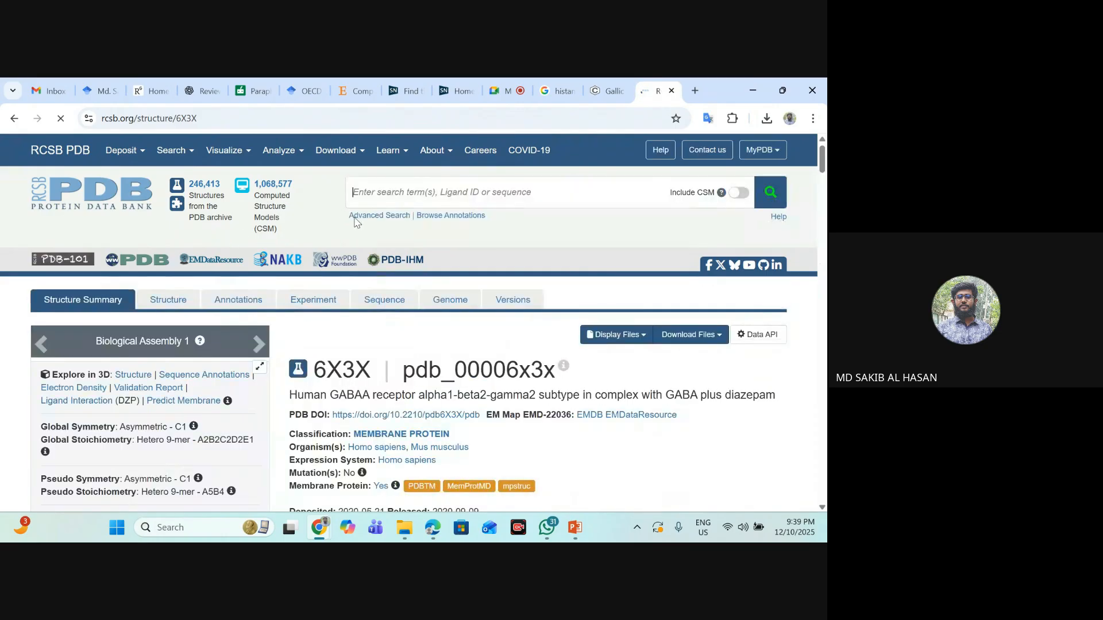
- Highlight the 6X3X entry title to examine the receptor name and its bound ligands, GABA and diazepam
scroll(626, 269, "down", 2)
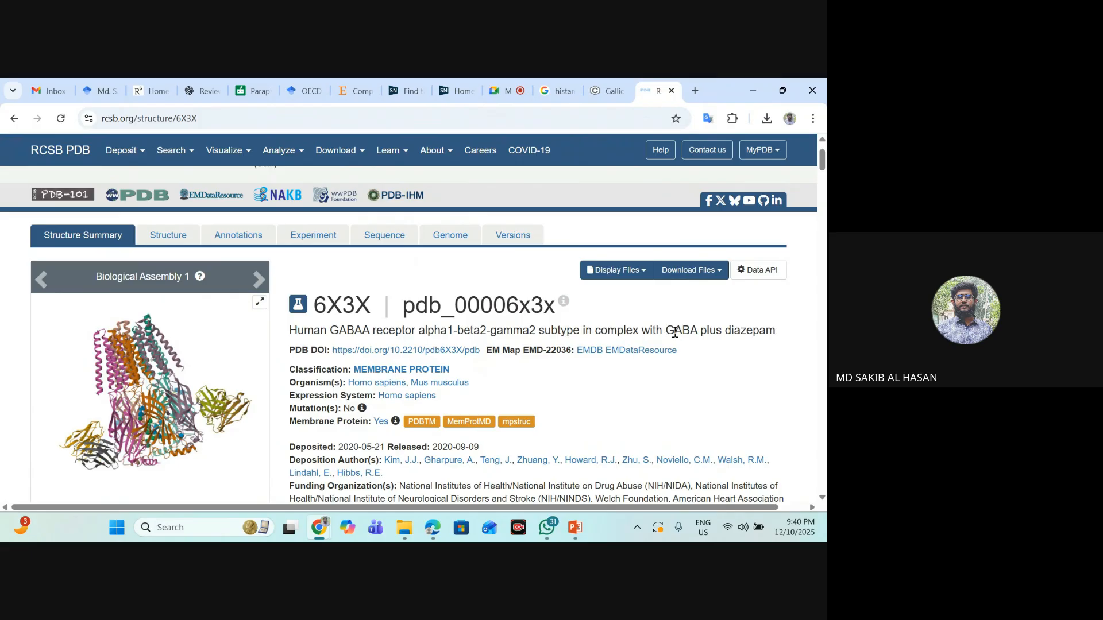
left_click_drag(666, 332, 776, 332)
left_click(704, 332)
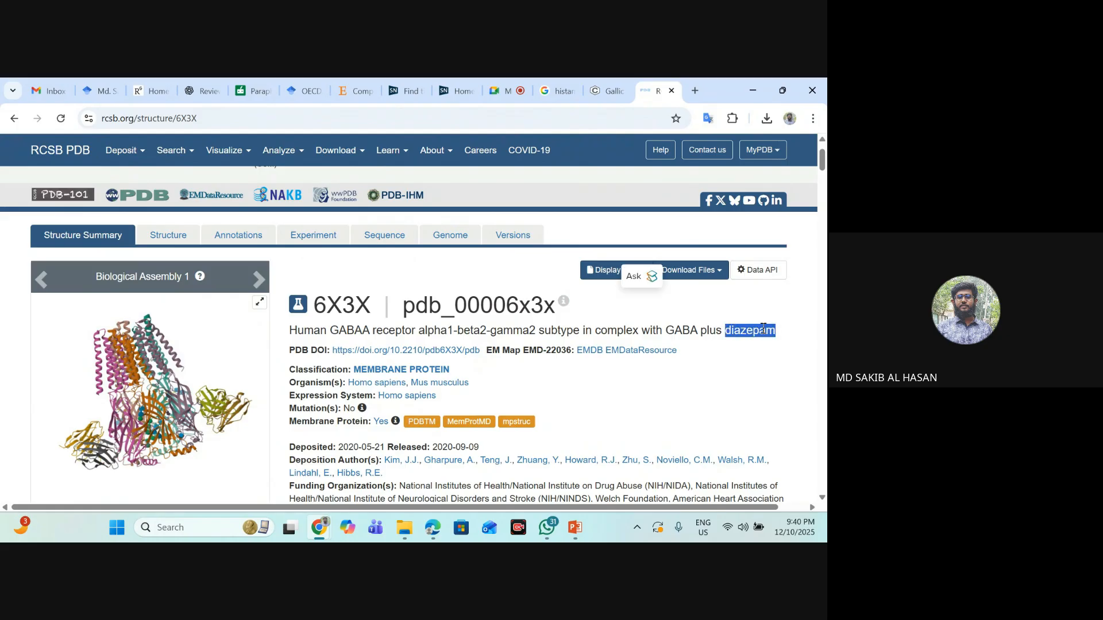
left_click(776, 332)
left_click_drag(291, 327, 800, 334)
left_click(727, 329)
left_click(737, 331)
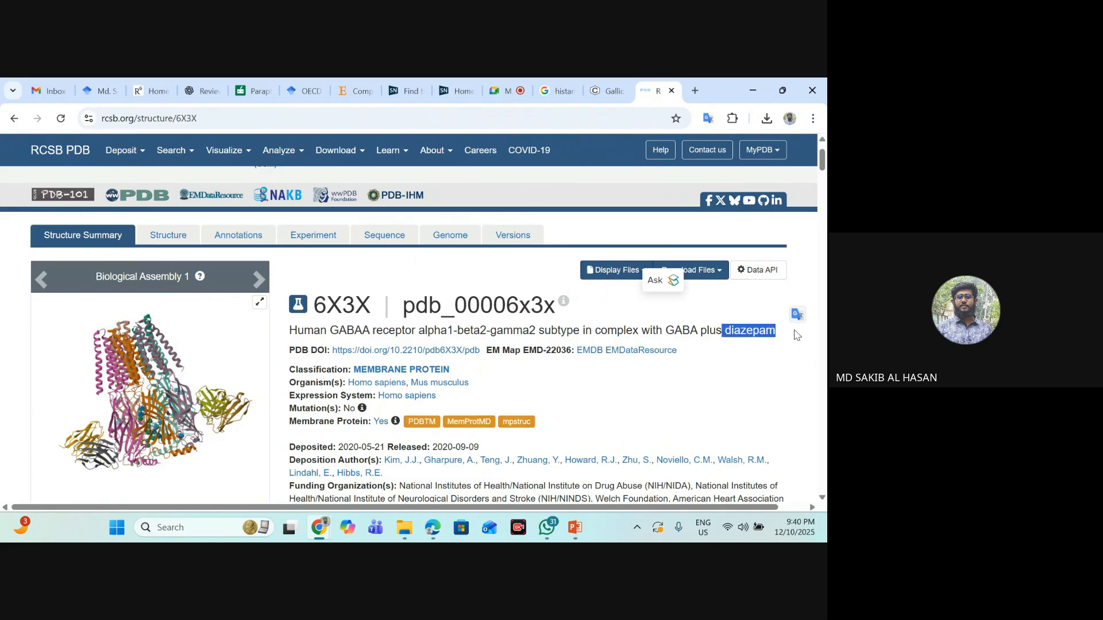
left_click(361, 333)
left_click_drag(289, 329, 775, 327)
left_click(722, 328)
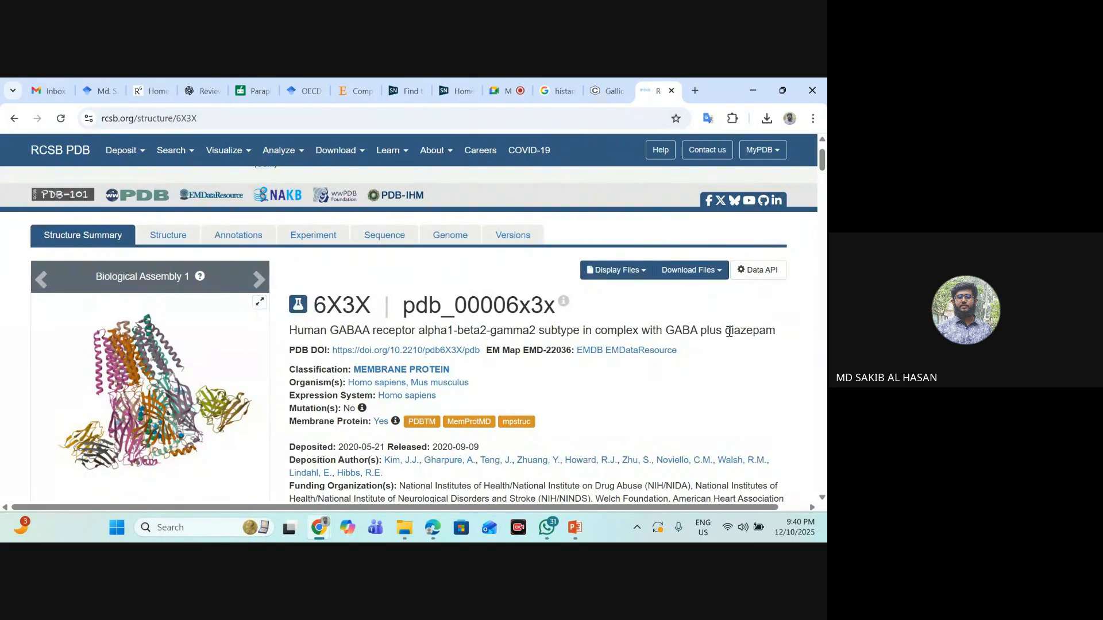
left_click_drag(723, 331, 777, 333)
left_click(723, 329)
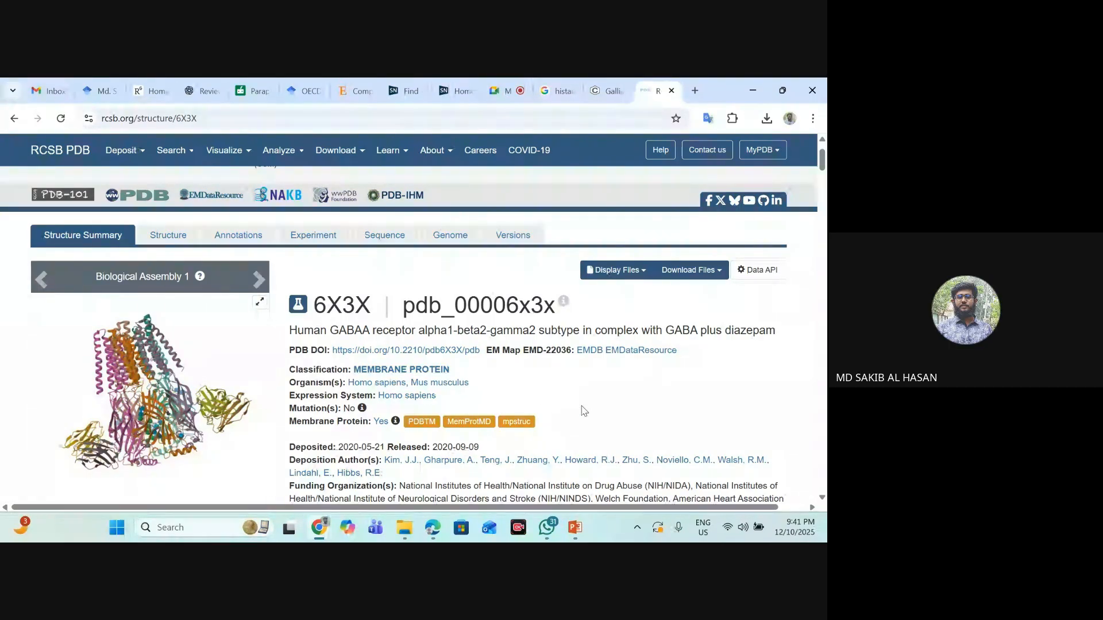
- Examine the 6X3X summary, highlighting the mutation status and the year in the release date
scroll(594, 363, "down", 1)
scroll(597, 357, "up", 2)
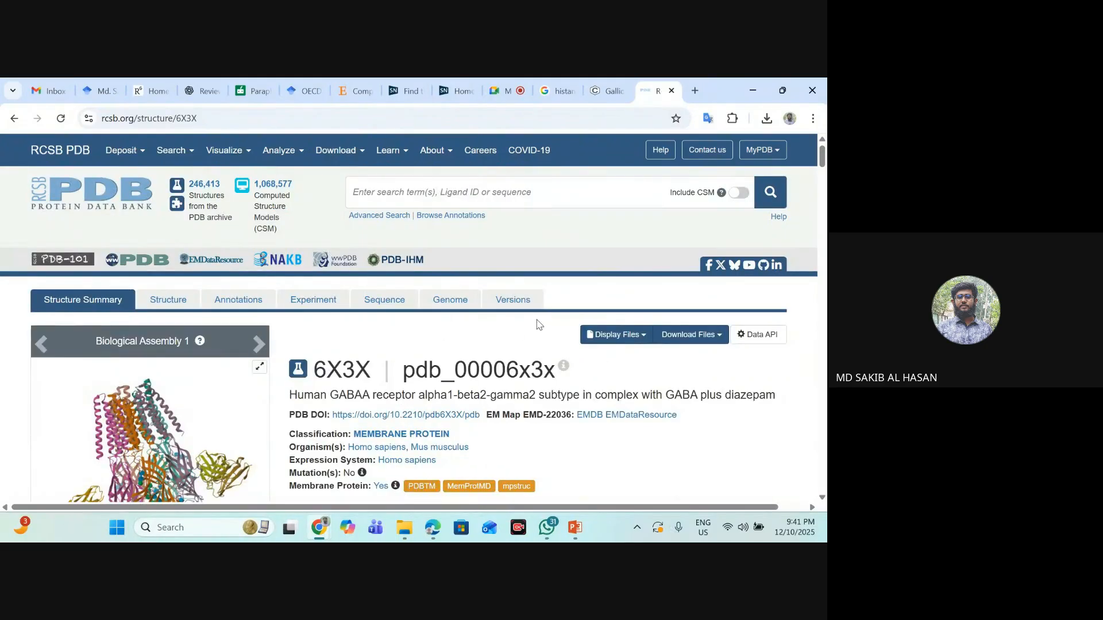
scroll(534, 326, "down", 1)
scroll(390, 308, "up", 1)
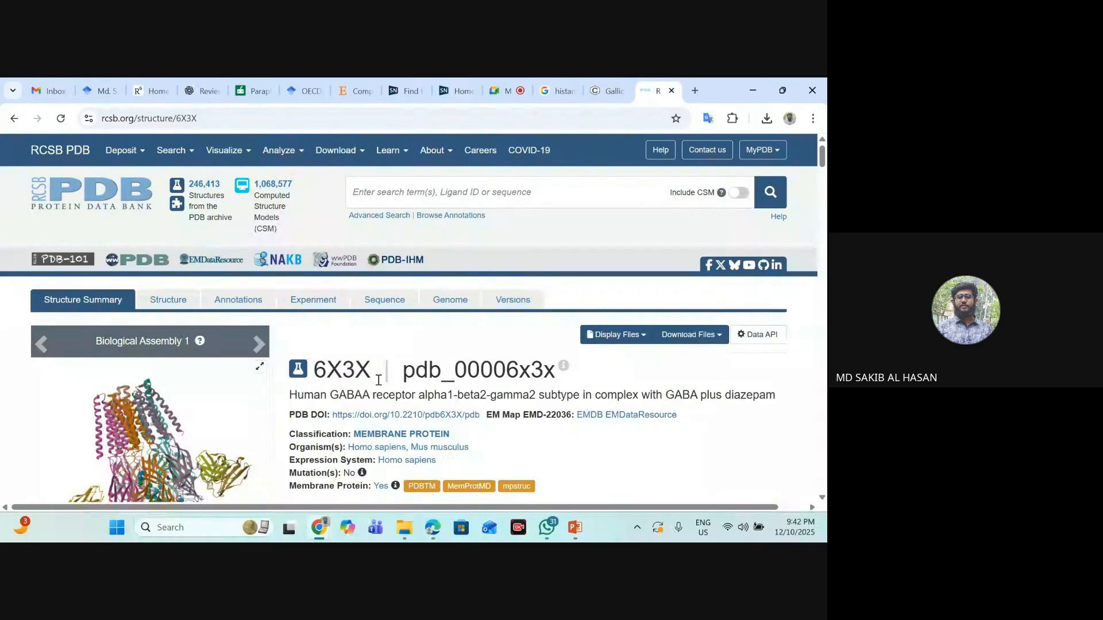
scroll(453, 360, "down", 2)
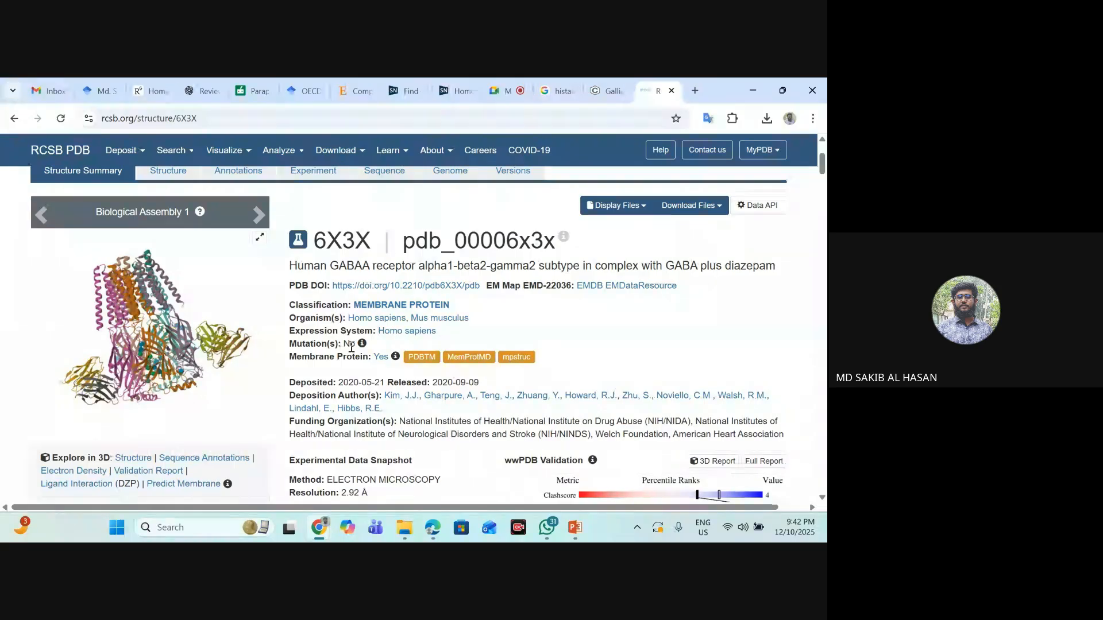
mouse_move(356, 343)
left_mouse_down()
mouse_move(331, 342)
mouse_move(342, 339)
left_mouse_up()
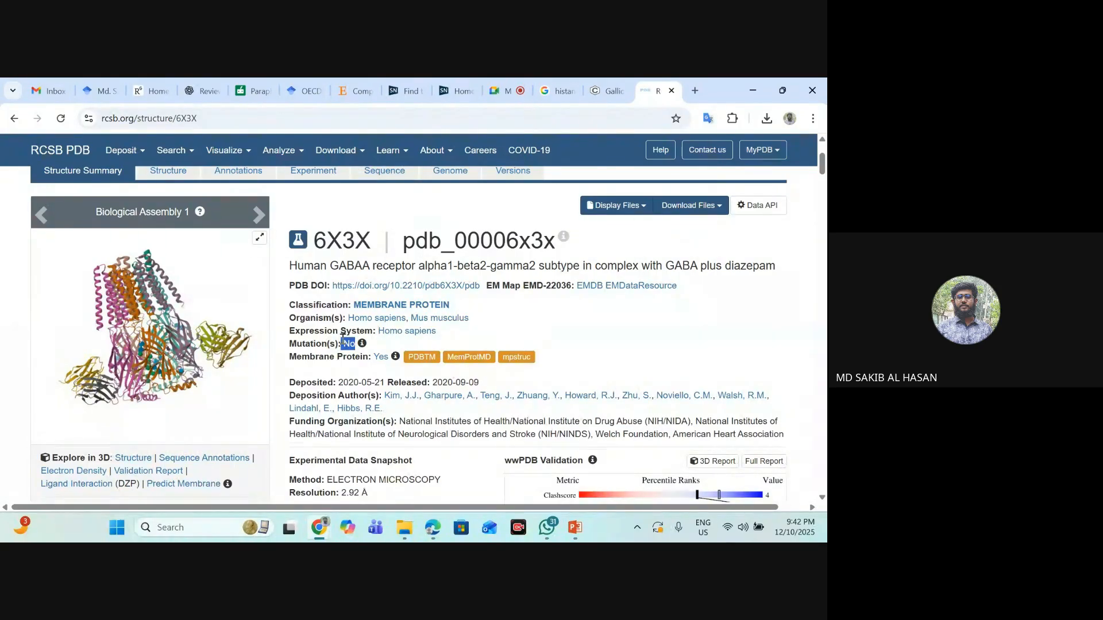
left_click(601, 340)
left_click_drag(435, 383, 483, 384)
left_click(469, 382)
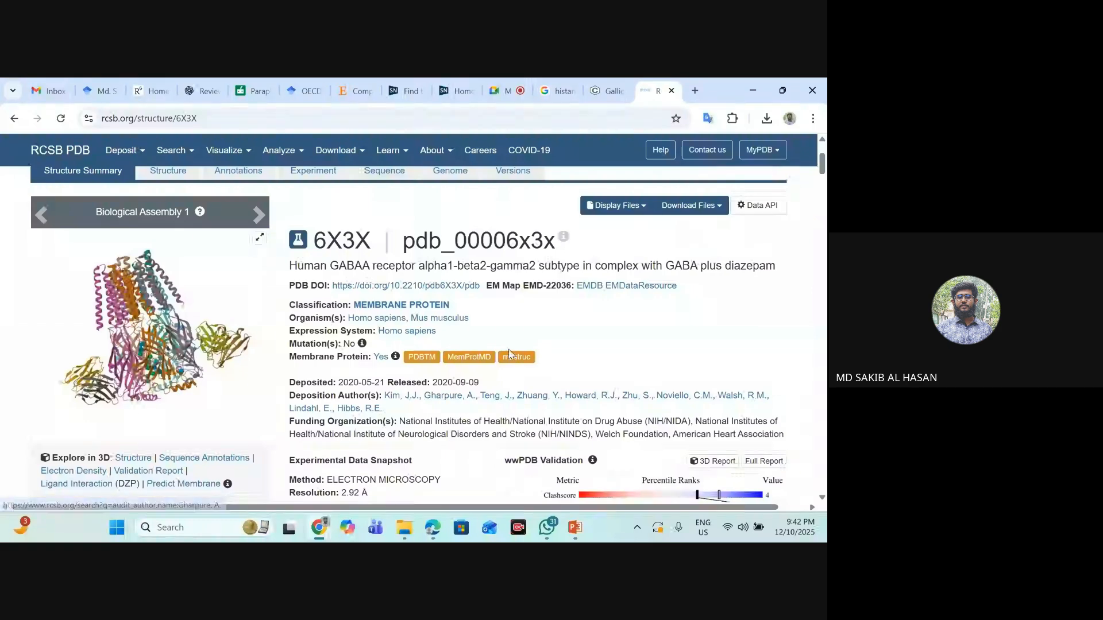
- Highlight the resolution value in the Experimental Data Snapshot of the 6X3X entry
scroll(462, 377, "down", 2)
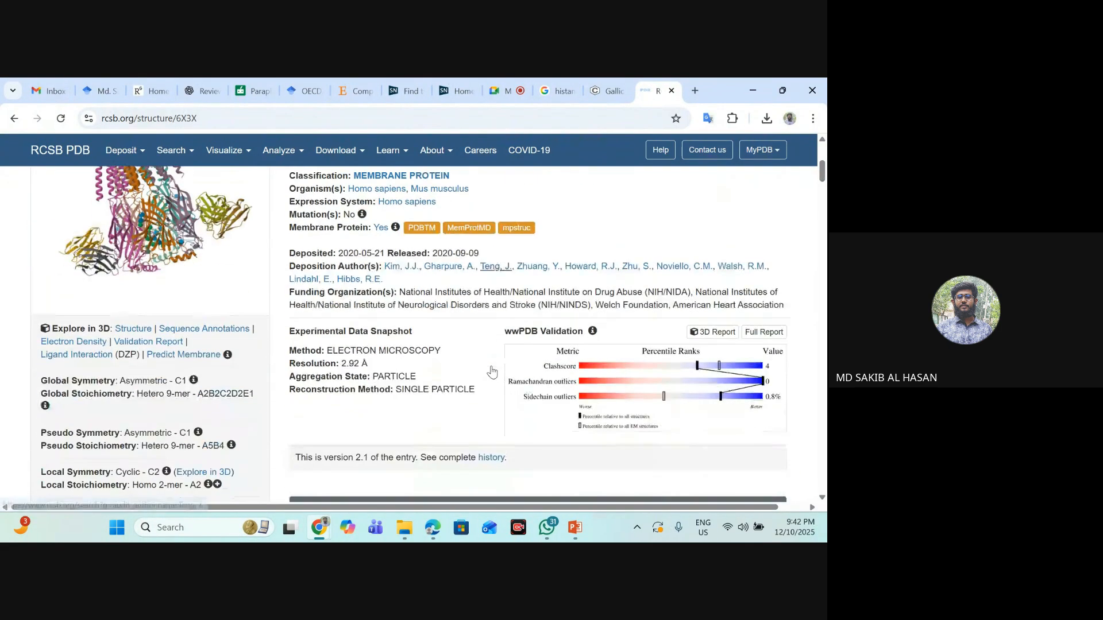
scroll(526, 416, "down", 1)
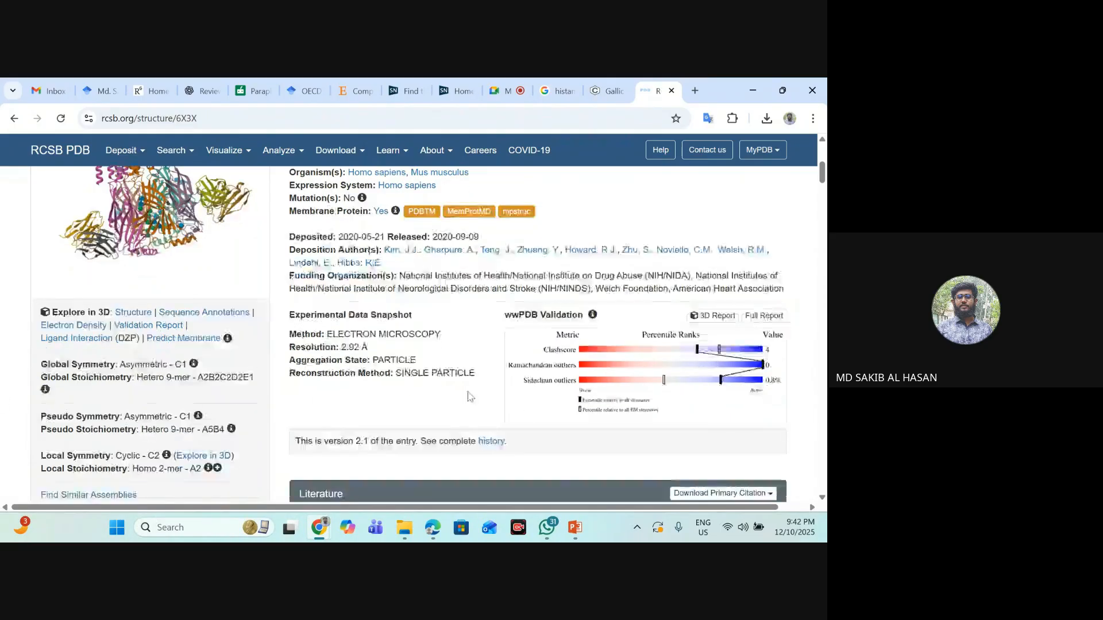
left_click_drag(343, 299, 362, 297)
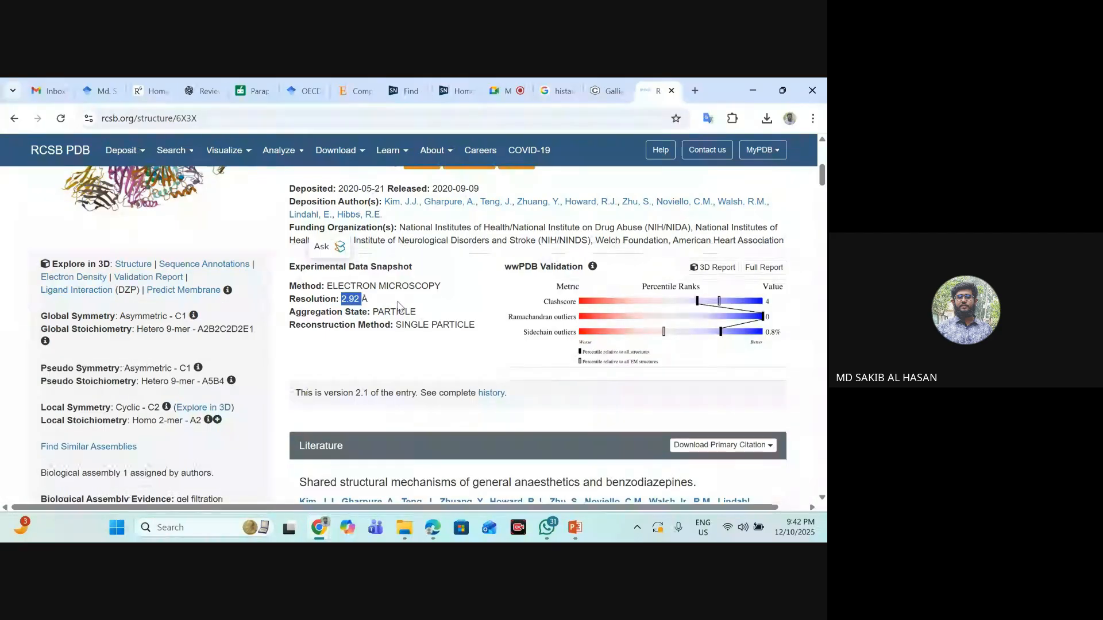
left_click(426, 307)
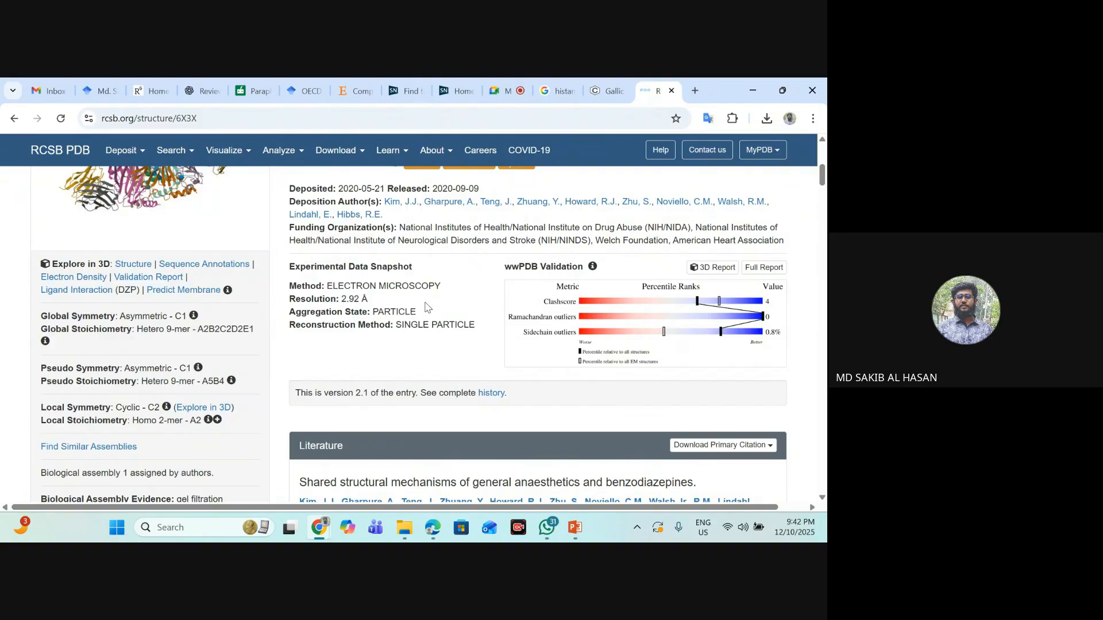
- Look through the literature and macromolecule sections, and highlight "alpha1-beta2-gamma2" in the entry title
scroll(456, 333, "down", 7)
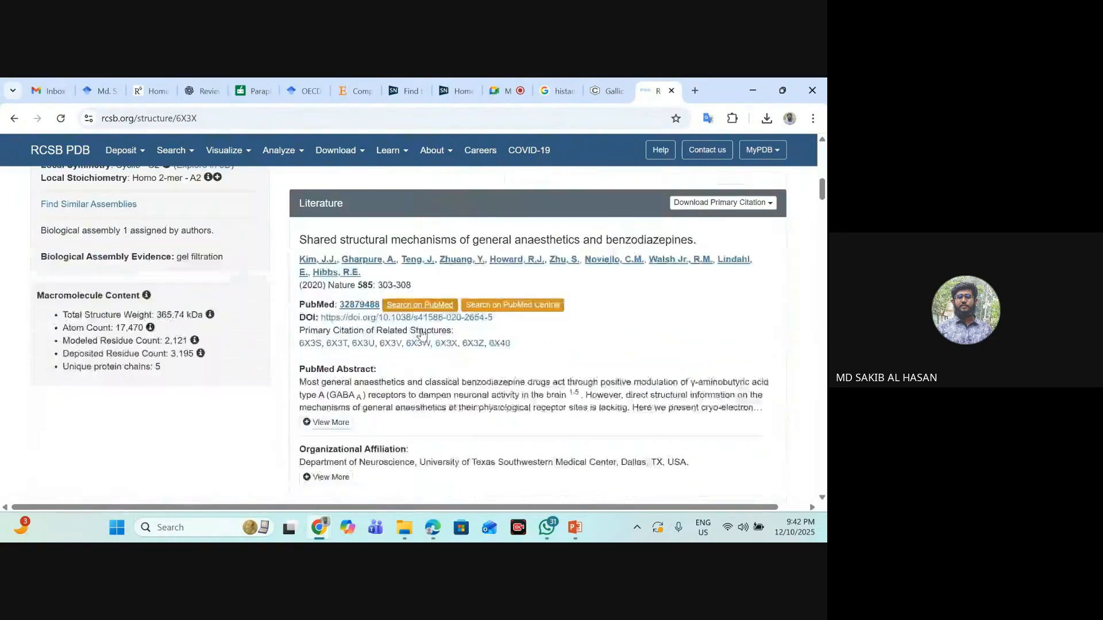
scroll(291, 357, "up", 8)
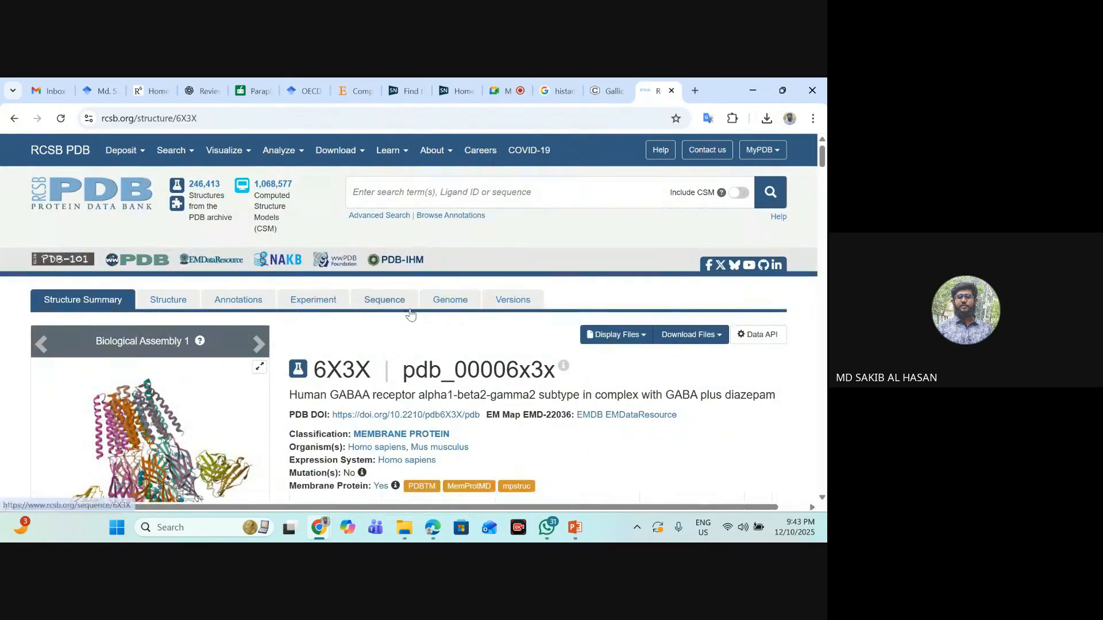
scroll(694, 395, "down", 8)
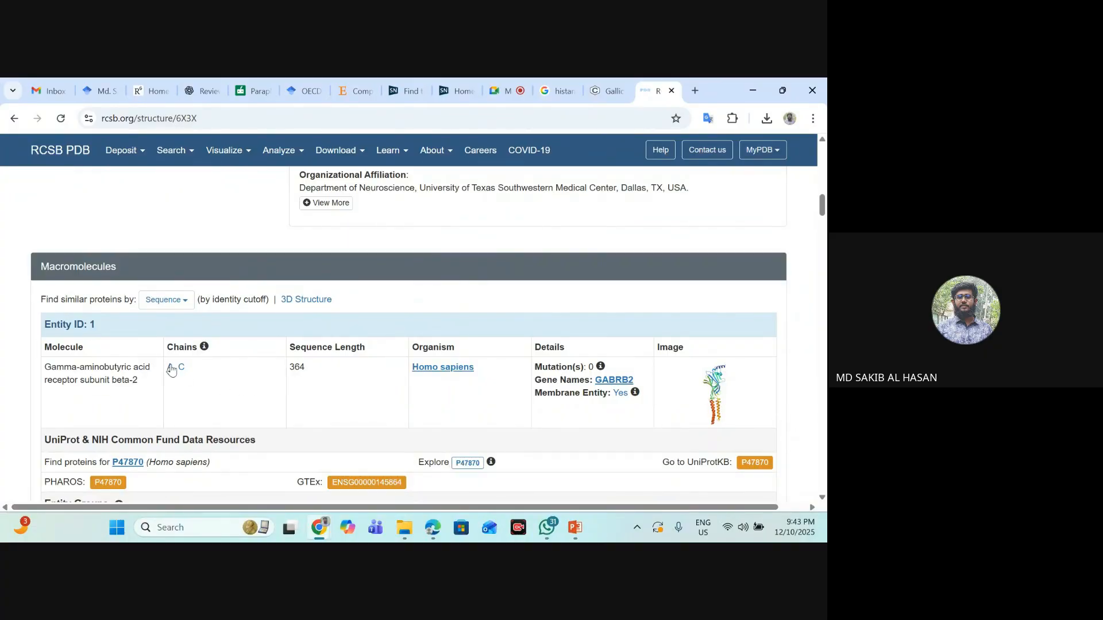
scroll(529, 397, "up", 10)
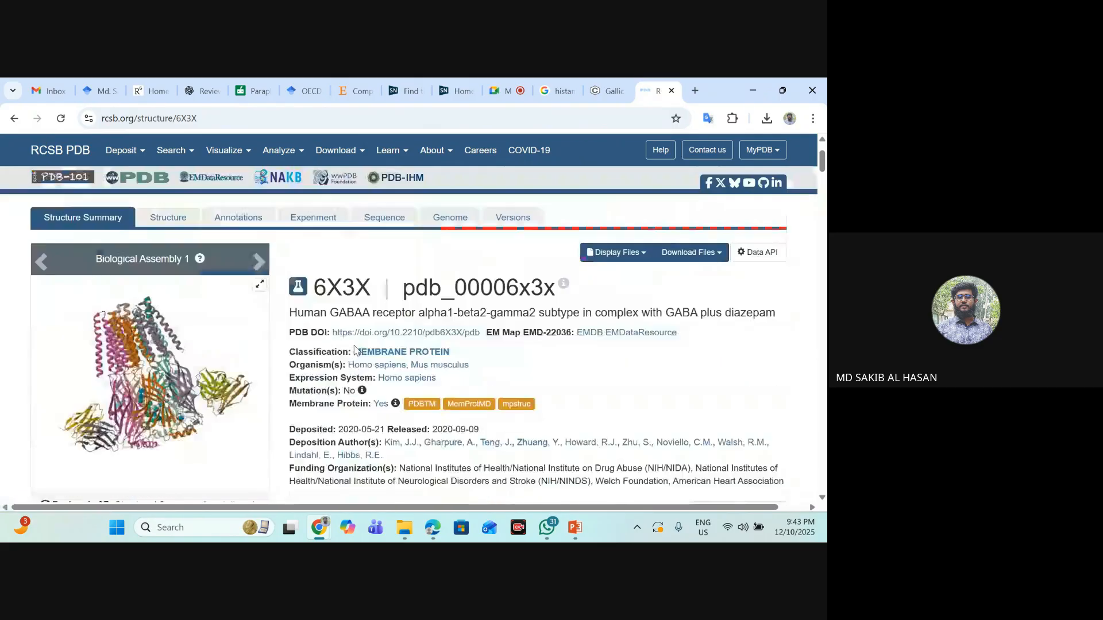
scroll(529, 396, "down", 3)
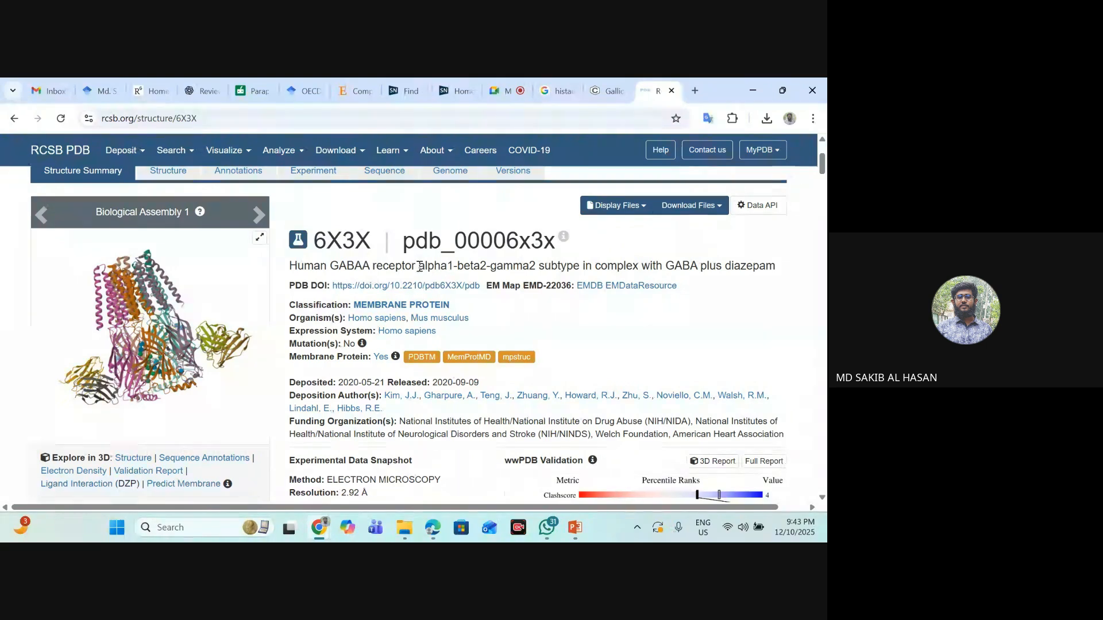
left_click_drag(419, 266, 536, 266)
left_click(467, 261)
left_click(522, 267)
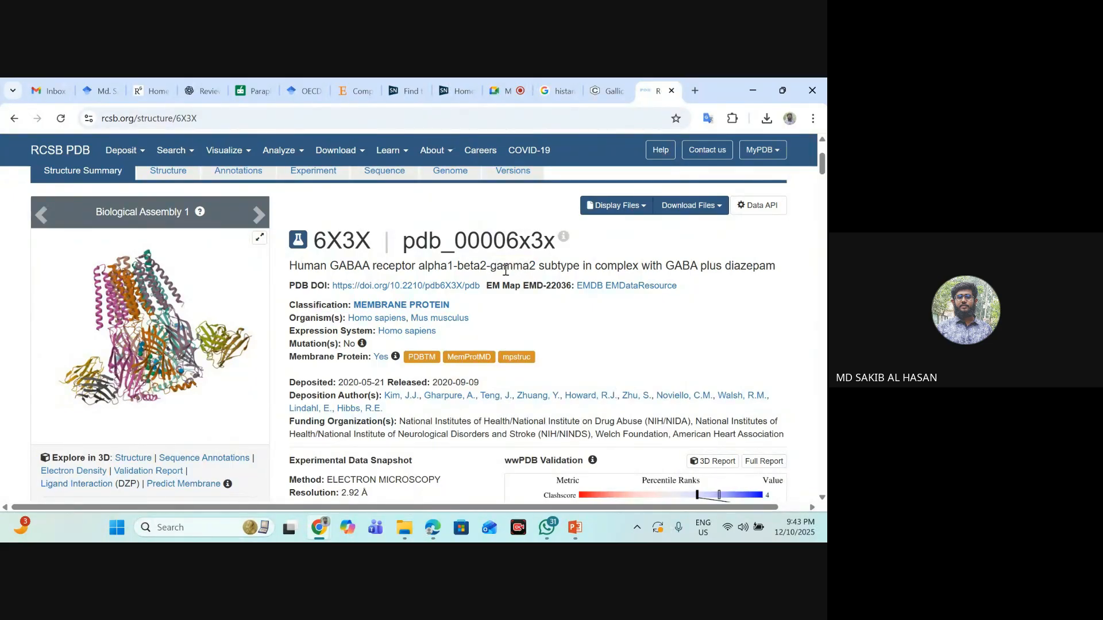
- Examine Entity ID 1 in the Macromolecules section, highlighting the beta-2 subunit name beside its chains
scroll(508, 279, "down", 1)
scroll(512, 290, "up", 2)
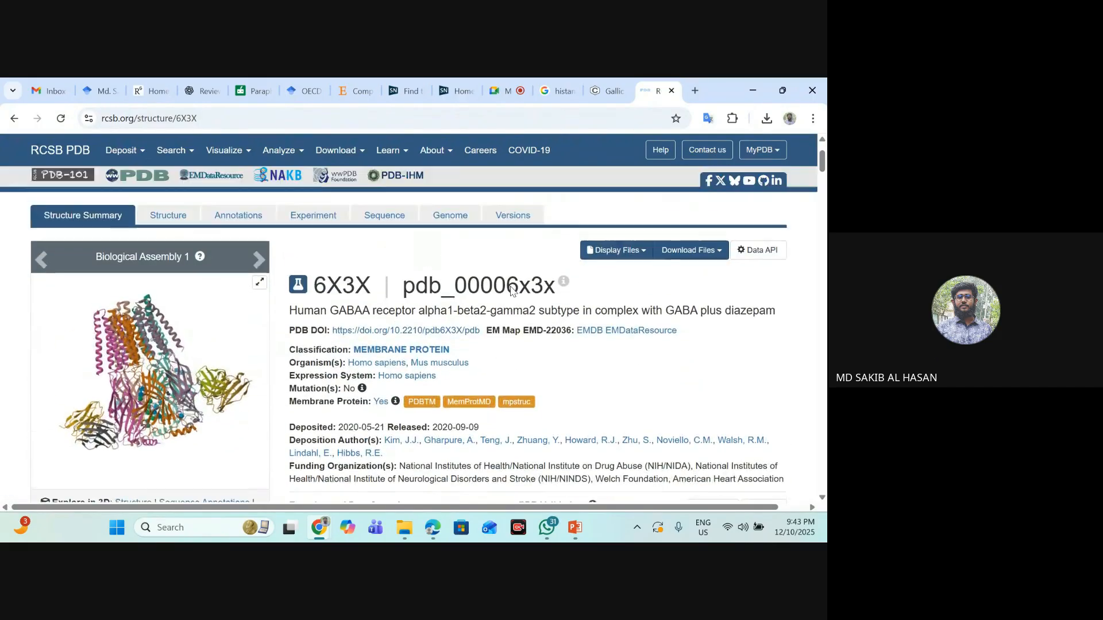
scroll(202, 359, "down", 6)
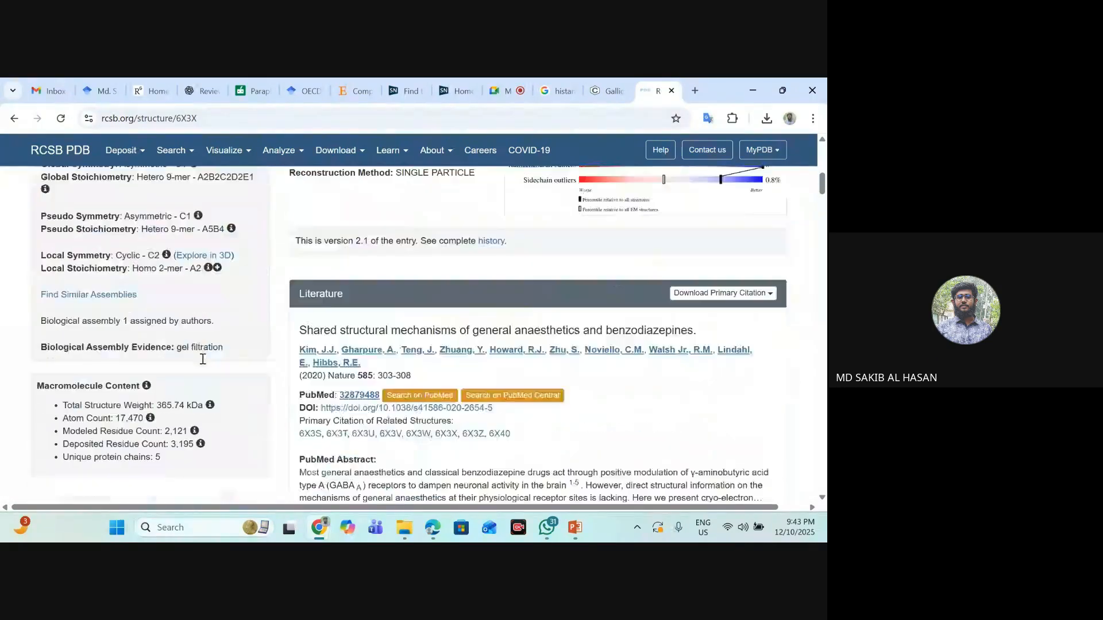
scroll(203, 357, "down", 5)
scroll(334, 332, "up", 10)
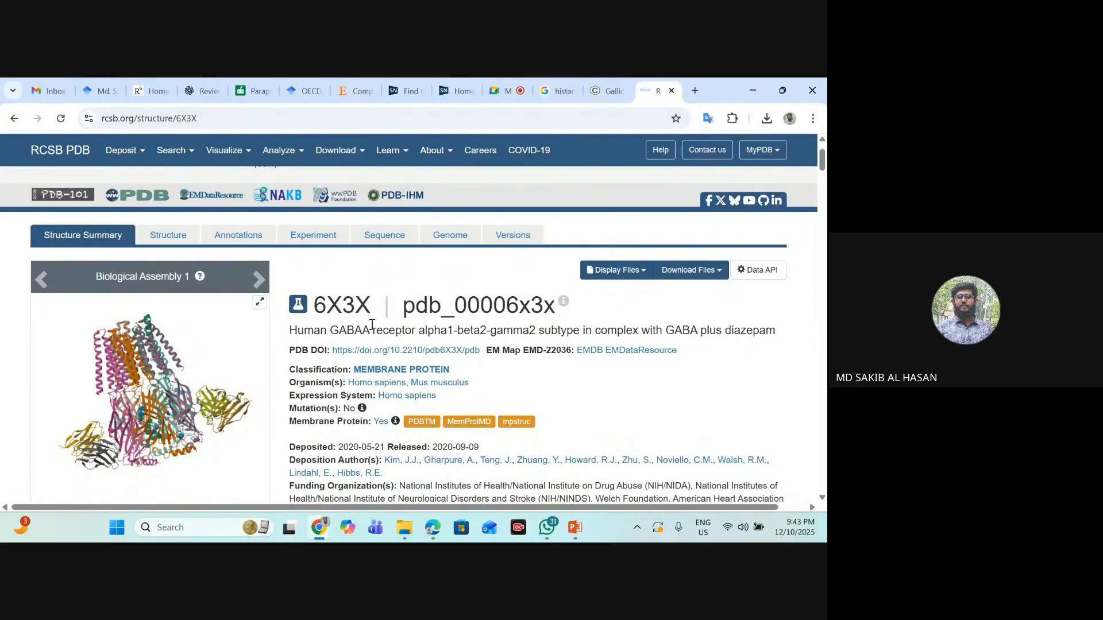
scroll(372, 325, "down", 10)
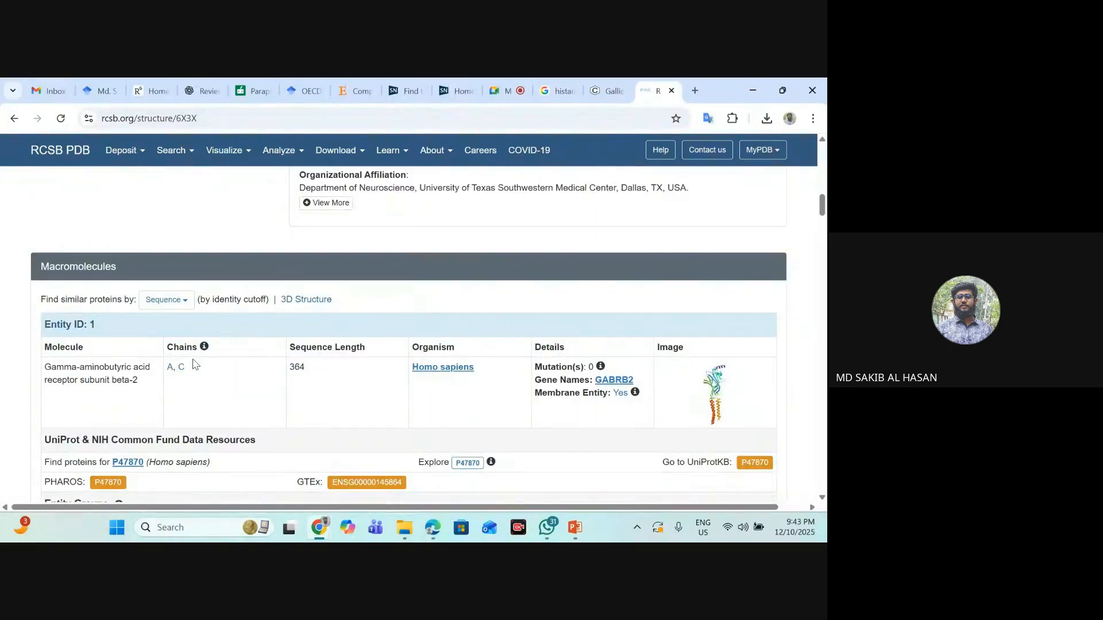
scroll(192, 363, "down", 1)
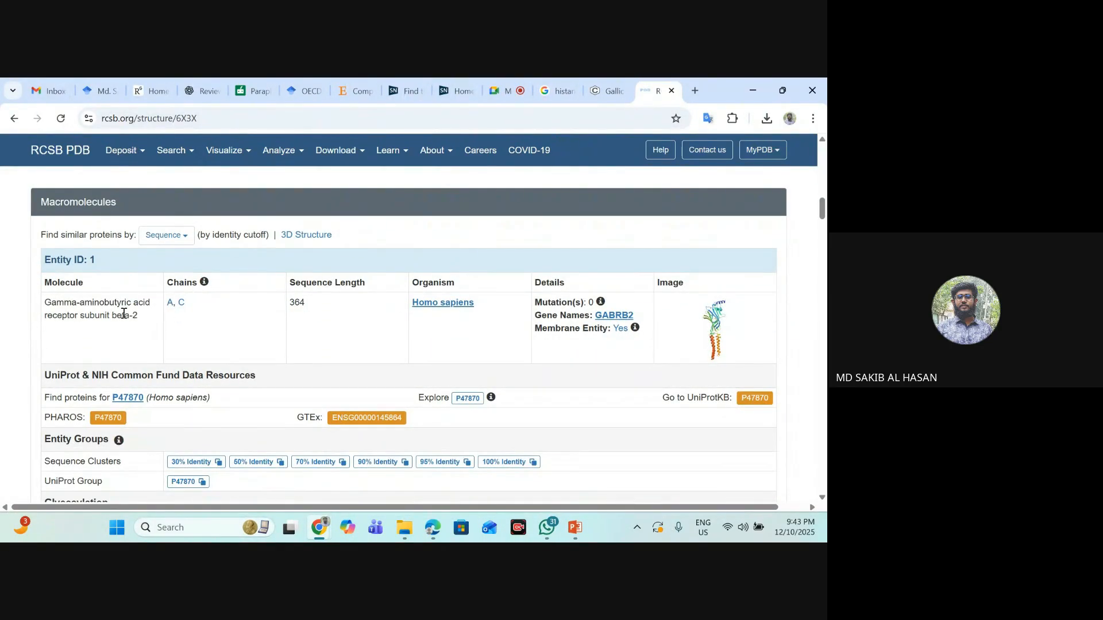
left_click_drag(141, 322, 112, 316)
left_click(120, 316)
left_click_drag(141, 319, 112, 315)
left_click(131, 316)
- Examine Entity ID 2 in the Macromolecules section, highlighting the alpha-1 subunit name
scroll(73, 352, "down", 12)
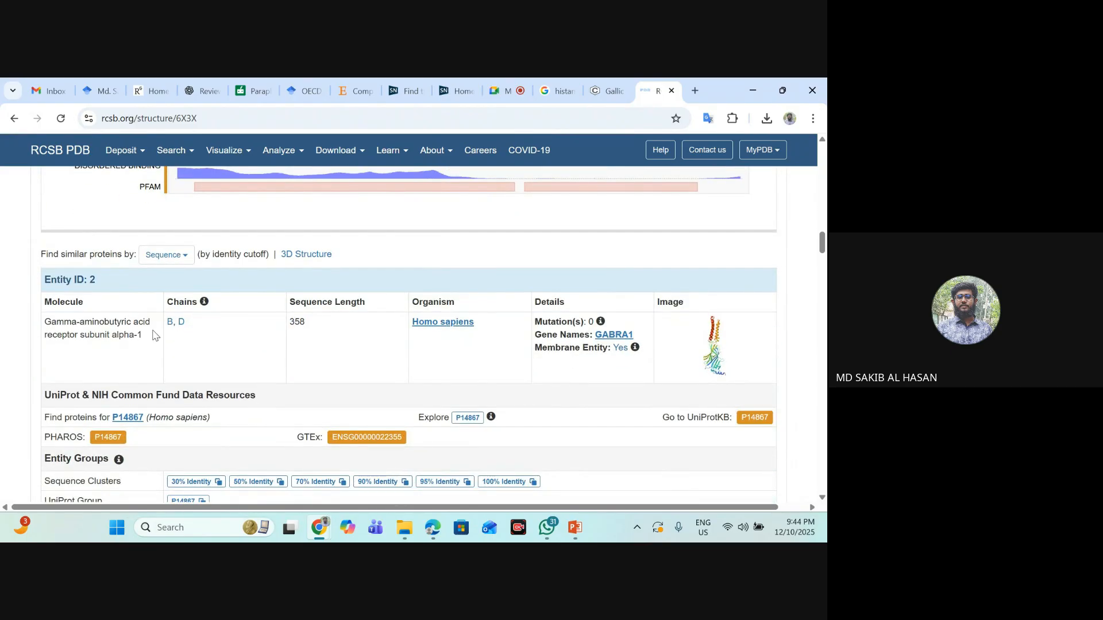
left_click_drag(149, 340, 112, 337)
left_click(196, 356)
- Switch to the "Succinic acid sedative published" PDF in Edge and find the "GABA macromolecule selection" section on page 4
left_click(437, 530)
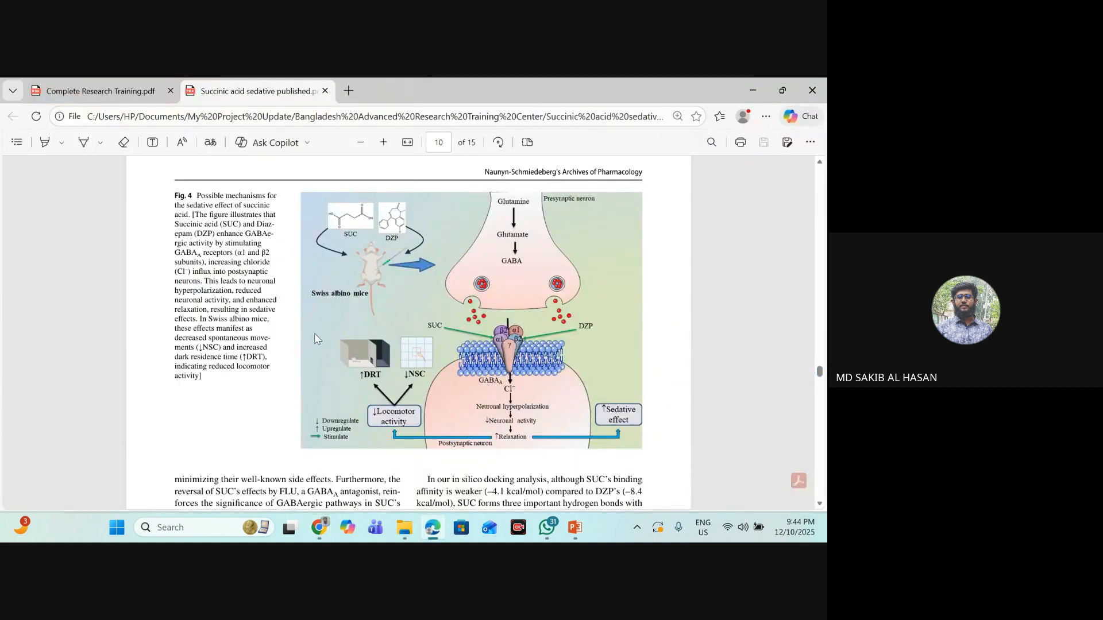
scroll(384, 316, "up", 15)
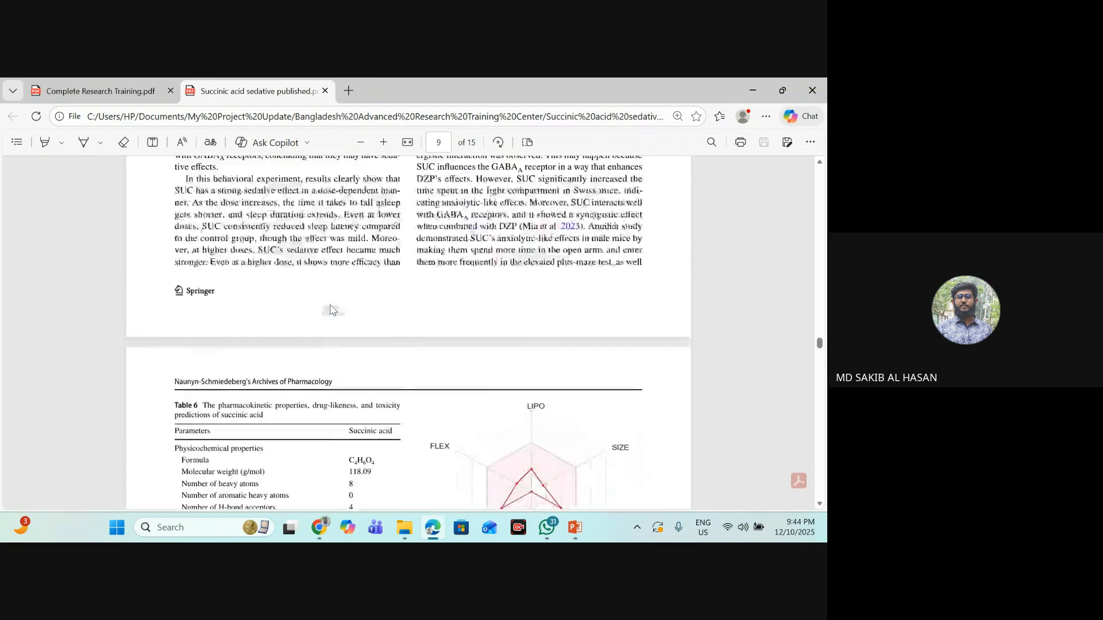
scroll(331, 311, "up", 20)
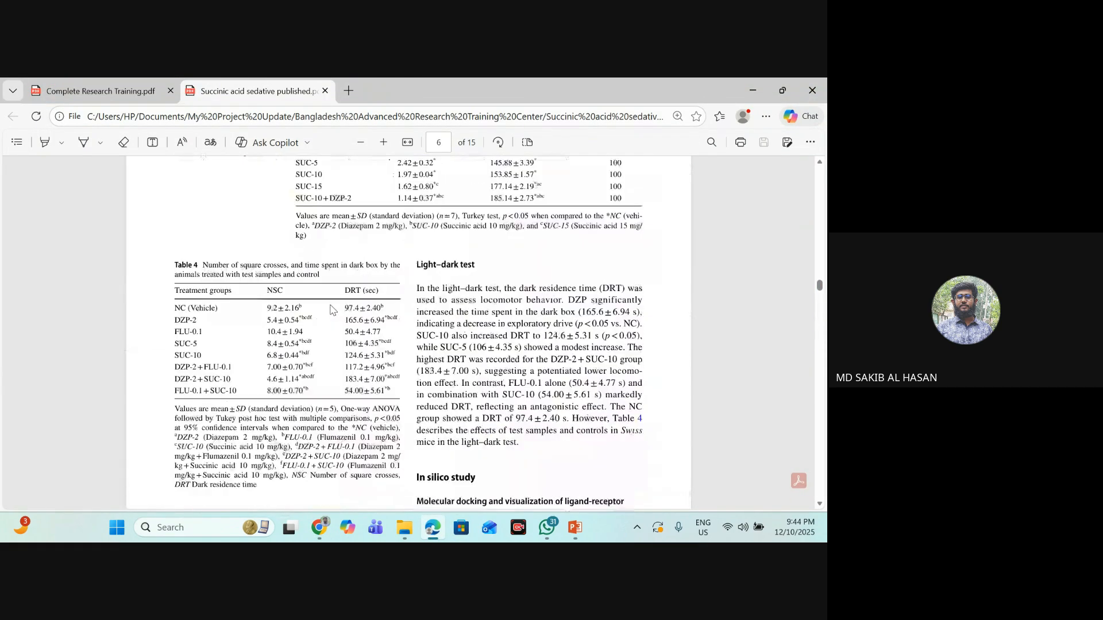
scroll(332, 310, "up", 3)
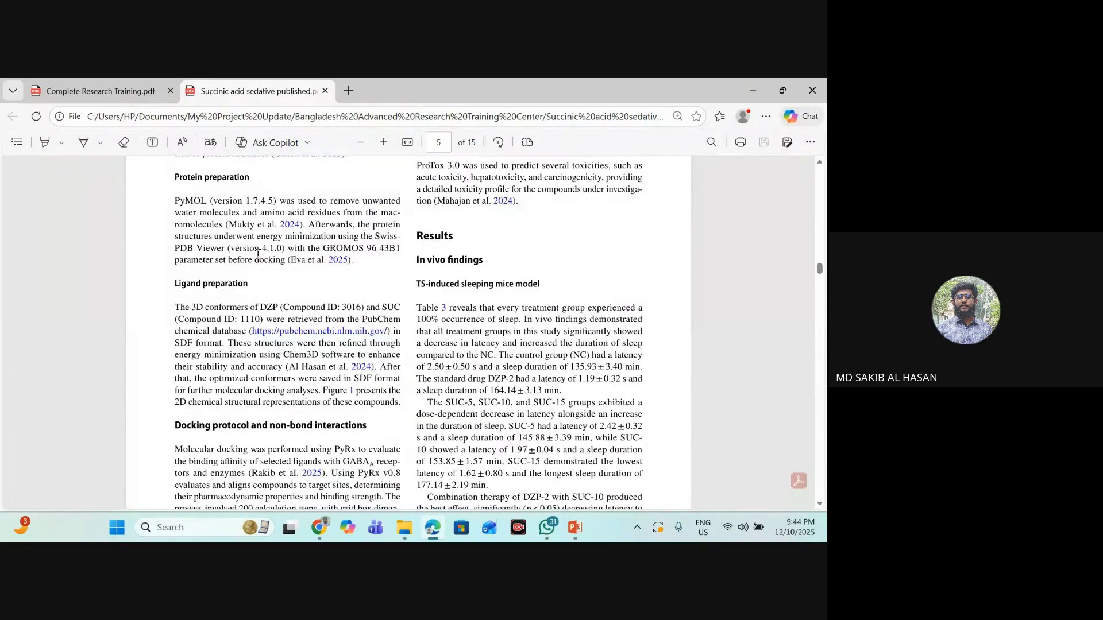
scroll(287, 281, "up", 3)
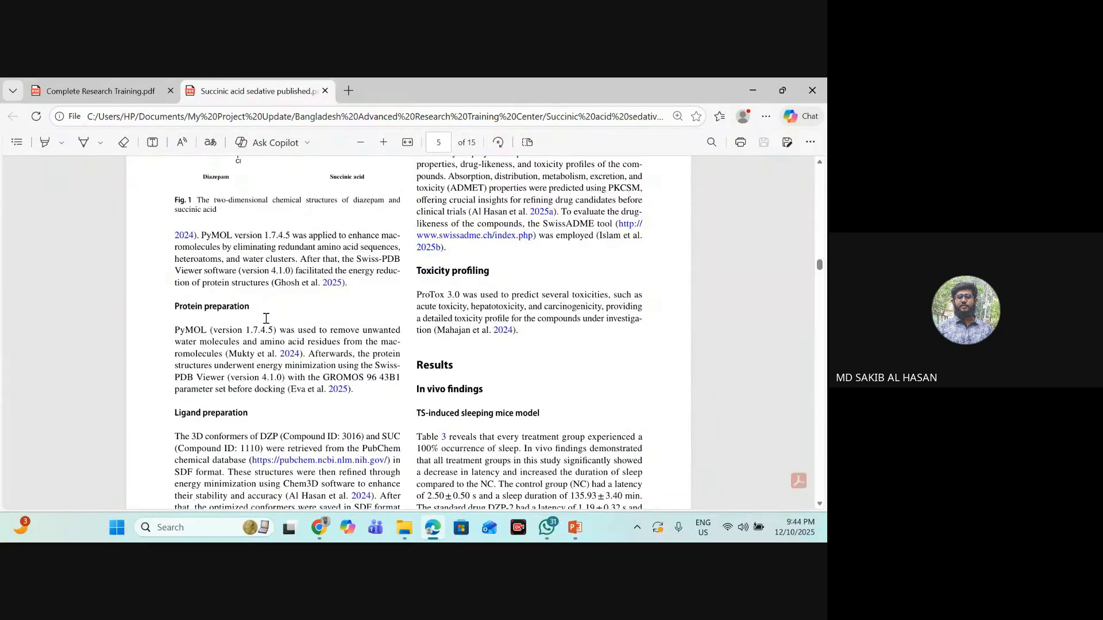
scroll(272, 323, "up", 5)
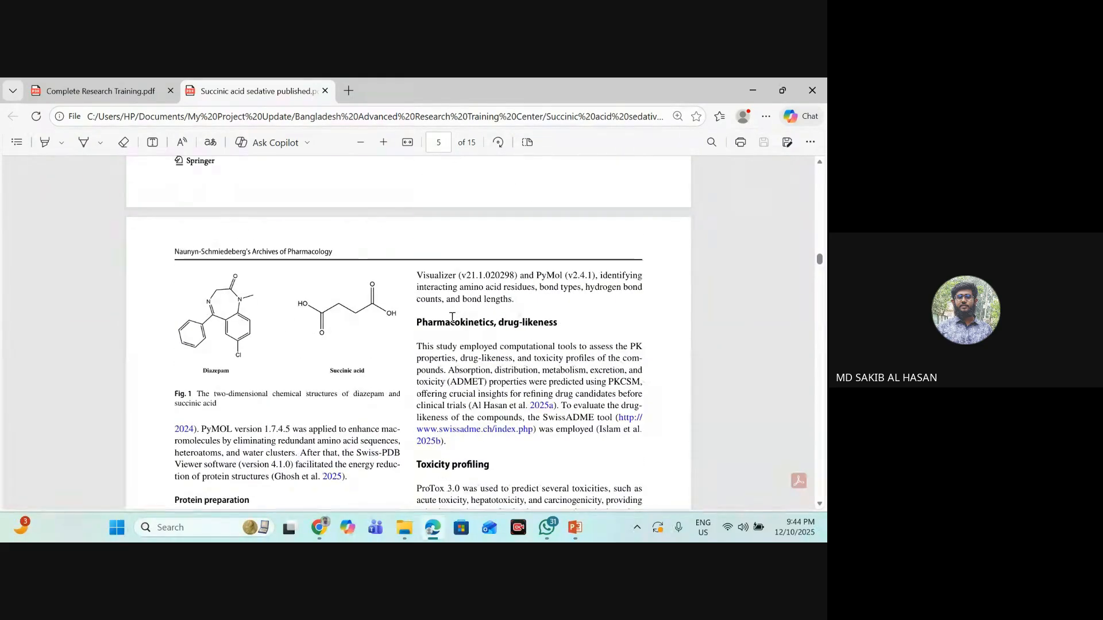
scroll(452, 318, "up", 10)
scroll(454, 316, "down", 3)
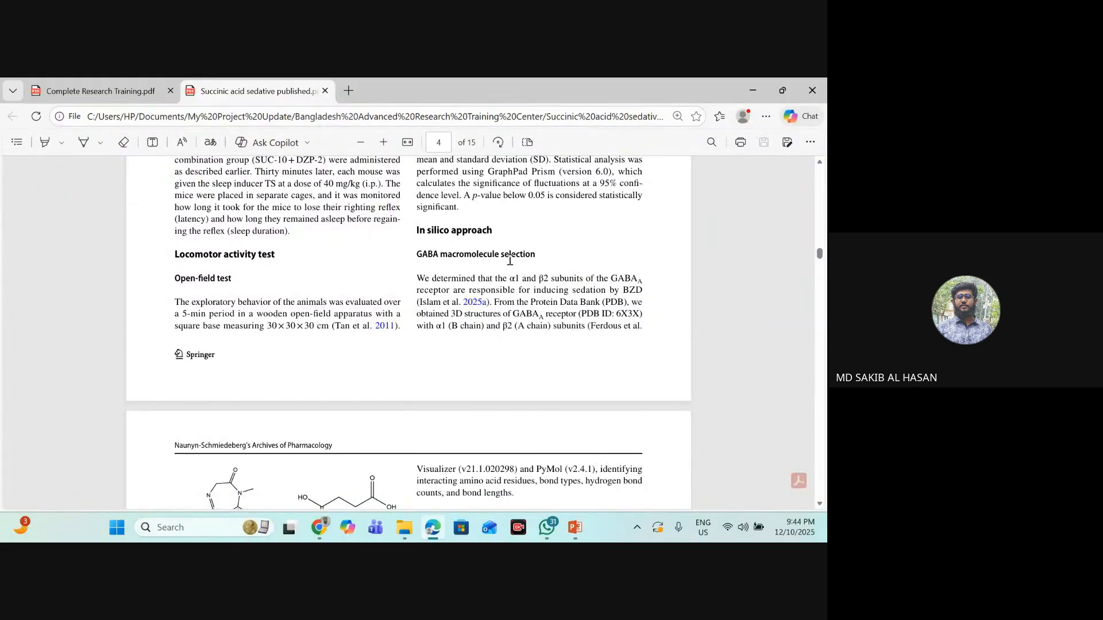
- Highlight the α1 and β2 subunits and their B and A chain assignments in the "GABA macromolecule selection" paragraph
left_click_drag(510, 278, 569, 278)
left_click(569, 278)
scroll(432, 277, "down", 1)
left_click_drag(453, 262, 547, 263)
left_click(536, 290)
left_click(527, 262)
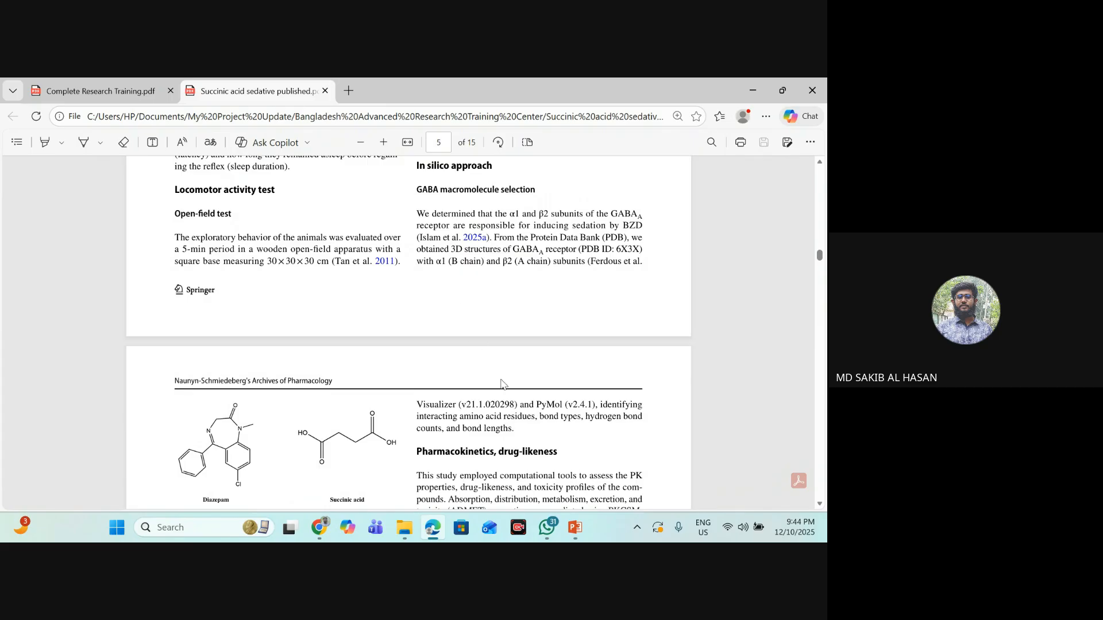
- Switch to the RCSB PDB 6X3X page in Chrome and examine Entity ID 3, the gamma-2 subunit, in the Macromolecules section
mouse_move(321, 527)
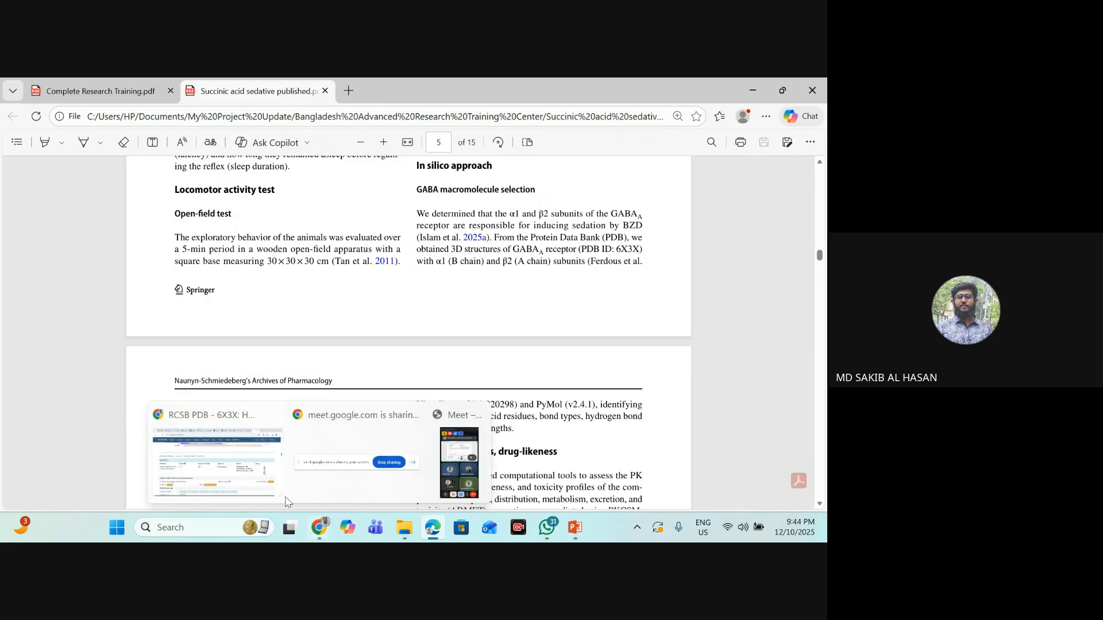
left_click(267, 453)
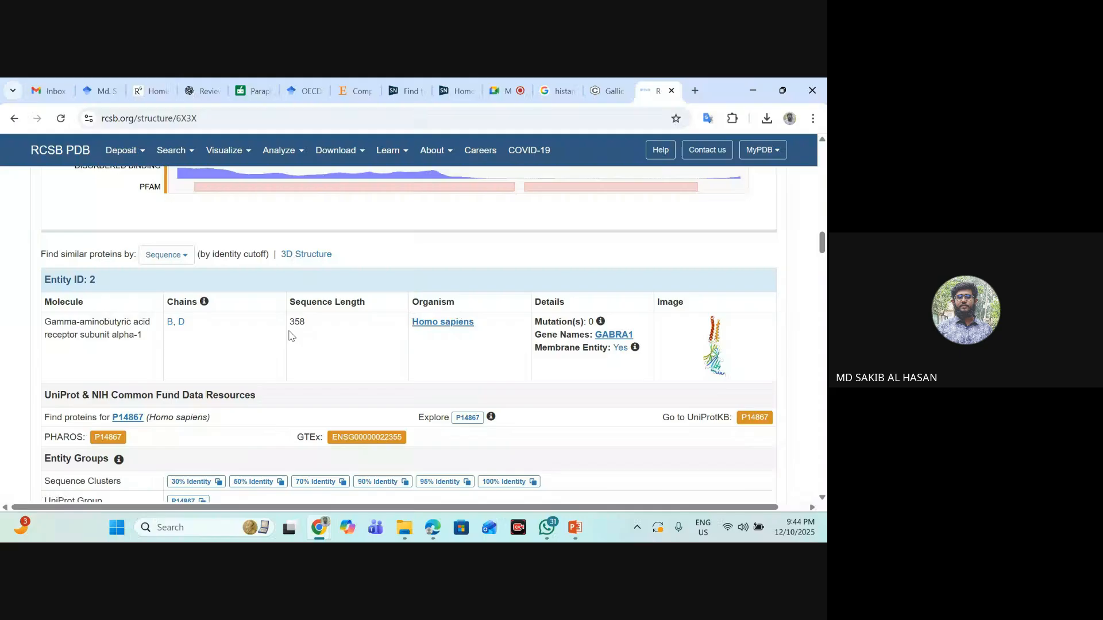
scroll(303, 284, "down", 3)
scroll(304, 283, "down", 10)
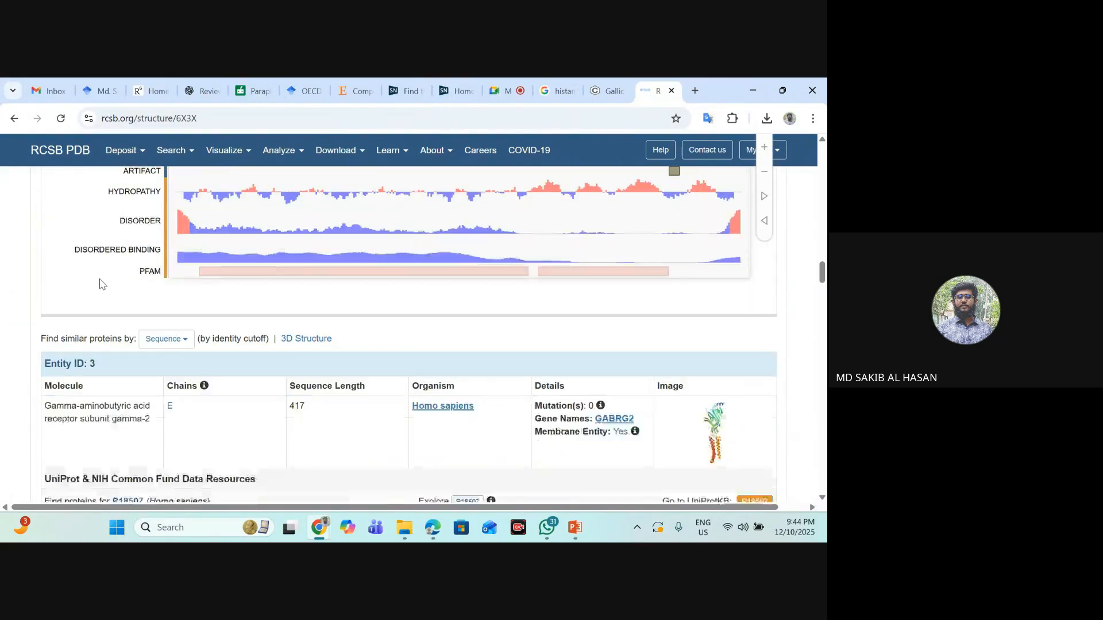
left_click_drag(159, 226, 112, 224)
left_click(144, 223)
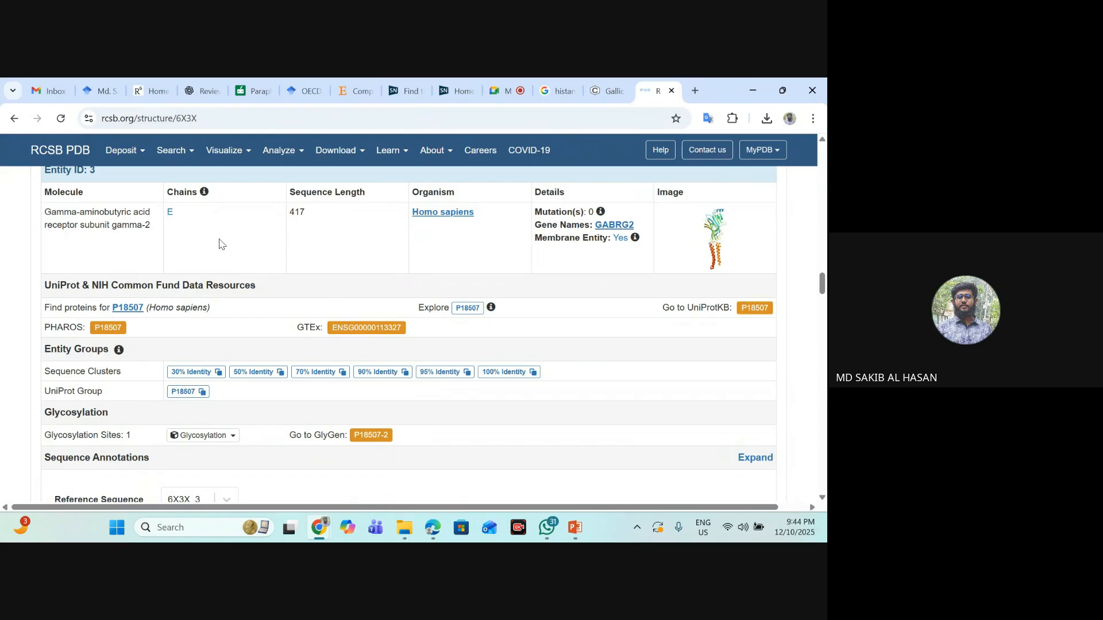
- Look through the remaining 6X3X entities and find the Small Molecules section, highlighting its heading
scroll(152, 218, "down", 7)
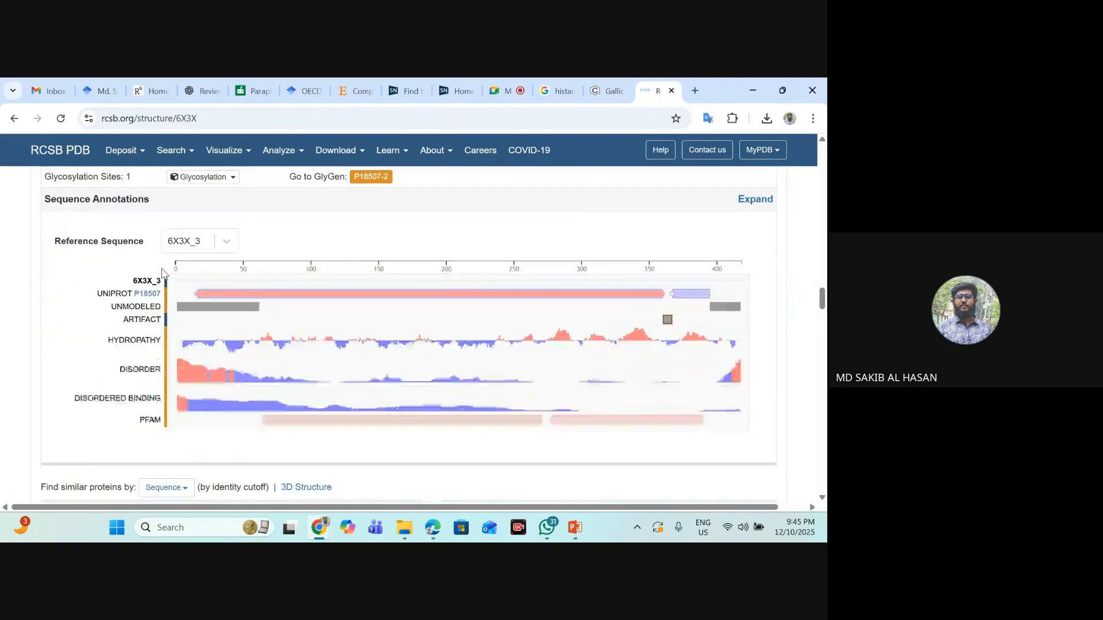
scroll(106, 291, "down", 12)
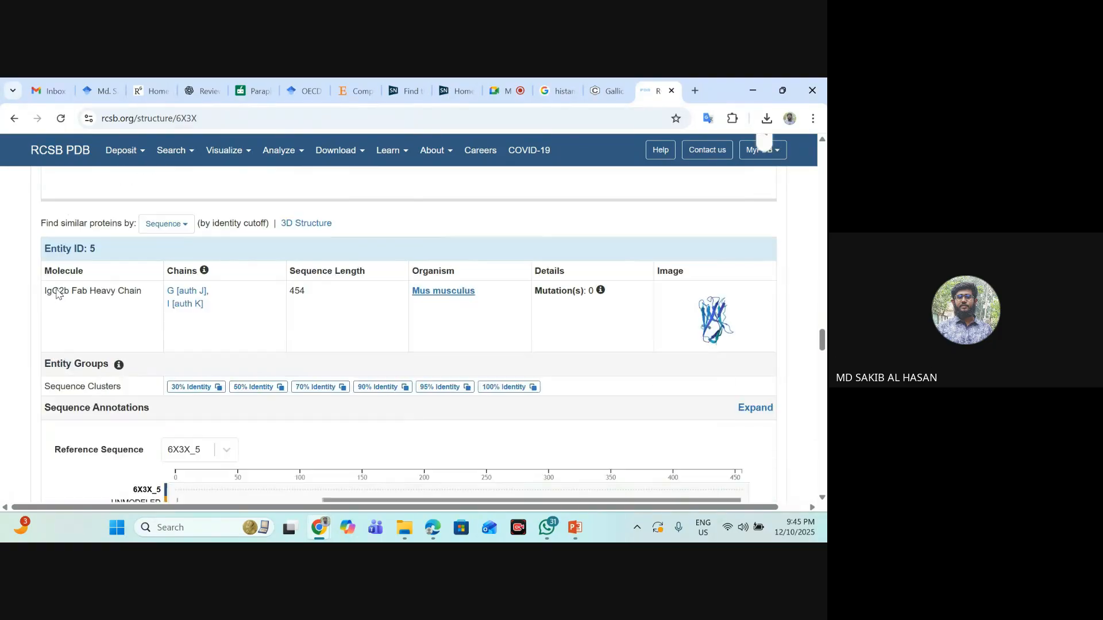
scroll(58, 294, "down", 9)
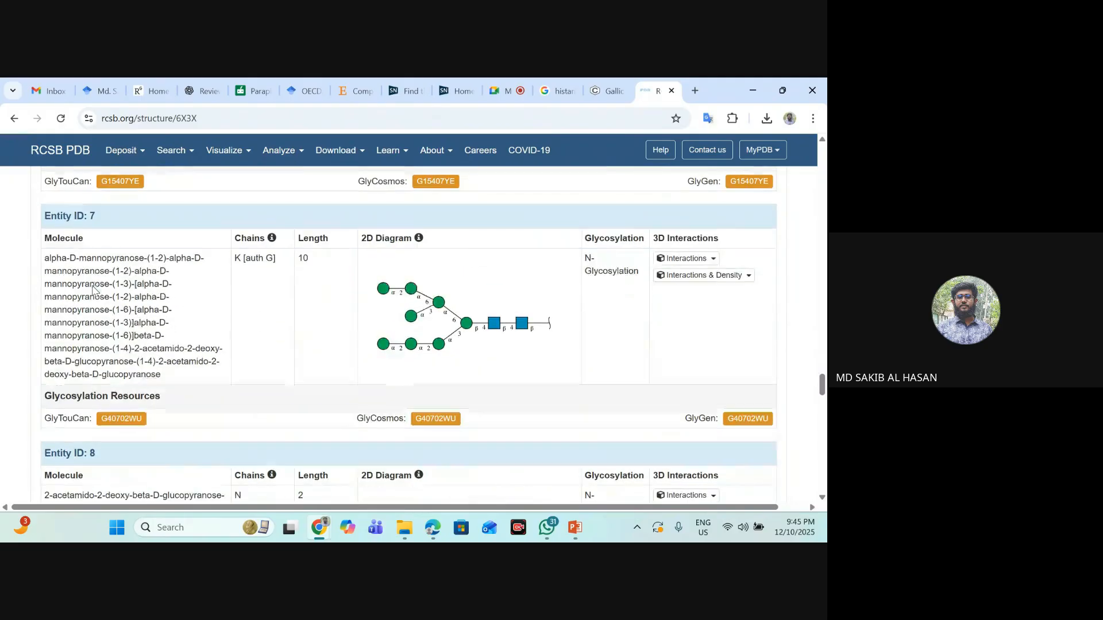
scroll(91, 220, "down", 9)
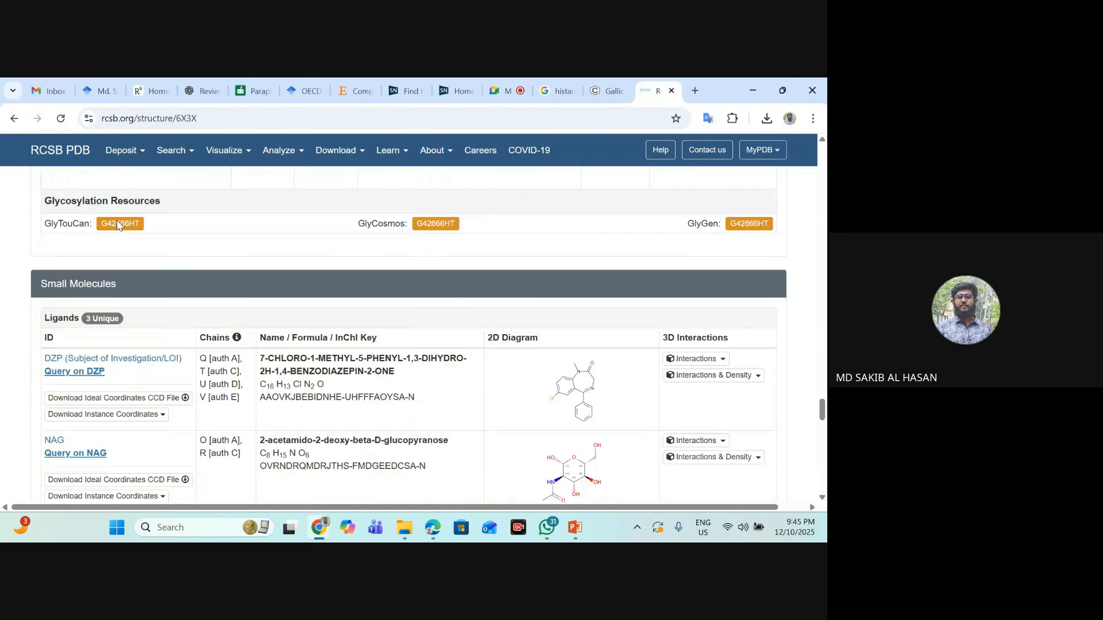
left_click_drag(40, 198, 132, 196)
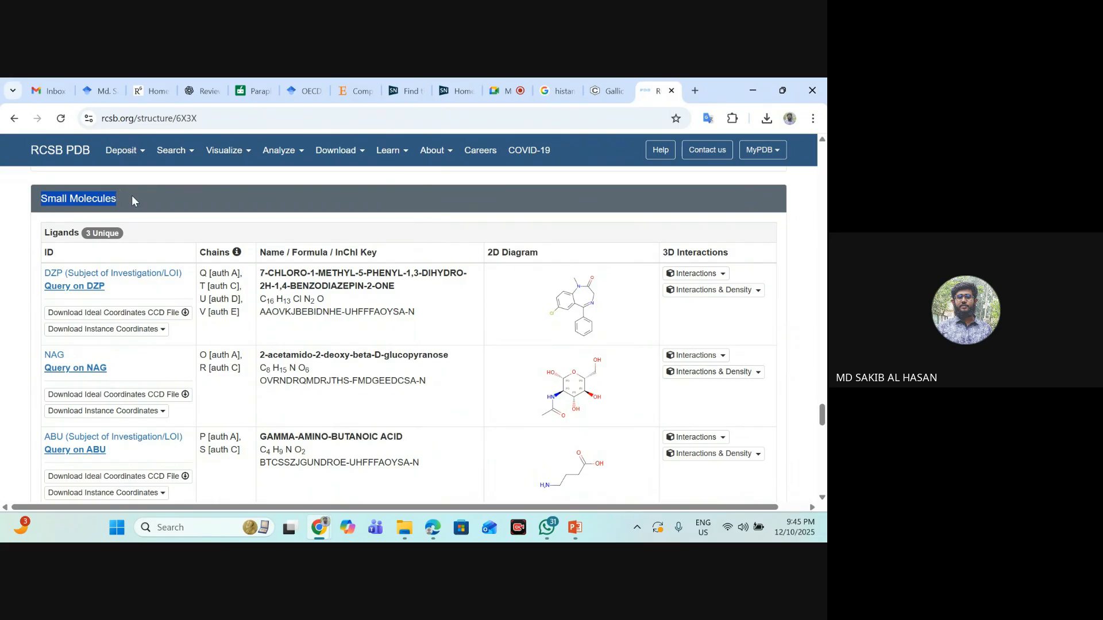
left_click(94, 196)
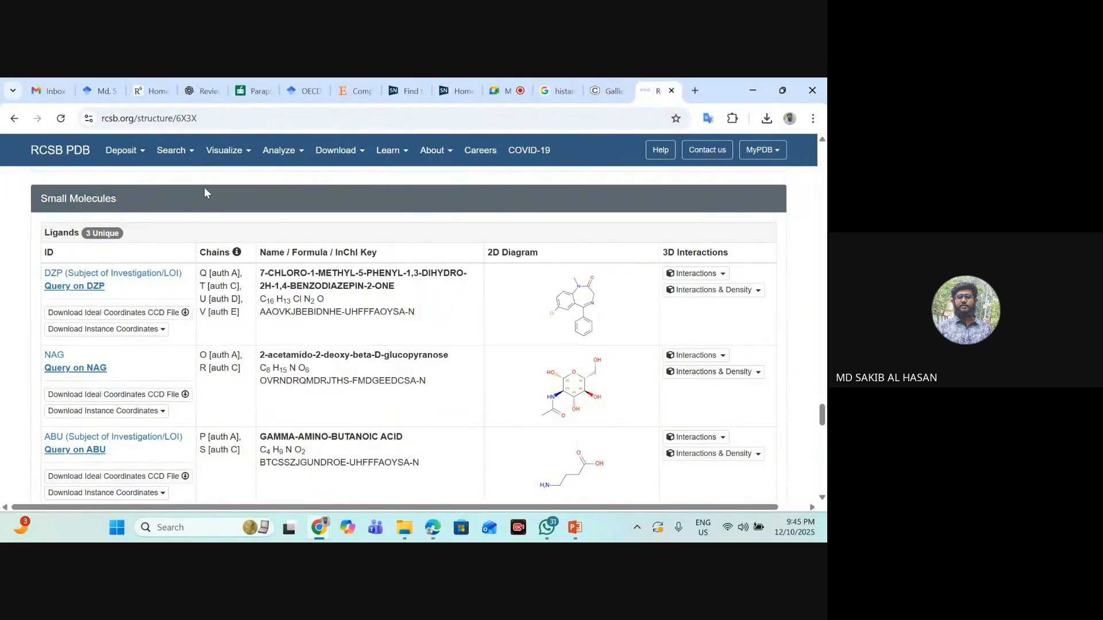
- Examine the three ligands in the Small Molecules table, highlighting the auth A chain letter of DZP
scroll(138, 224, "down", 1)
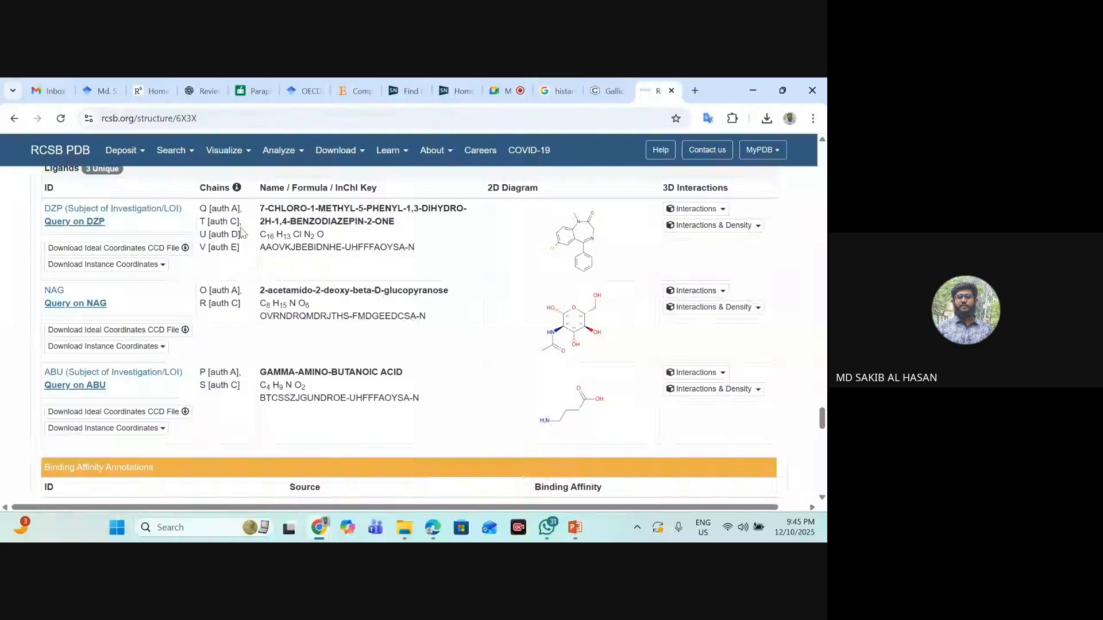
scroll(237, 247, "up", 1)
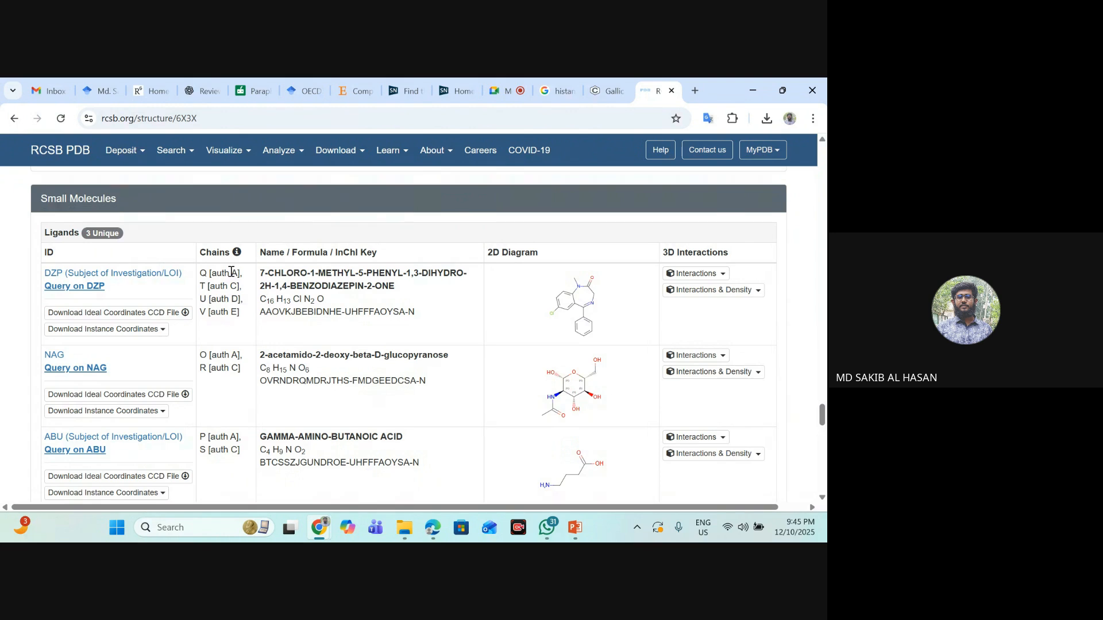
left_click_drag(230, 272, 233, 274)
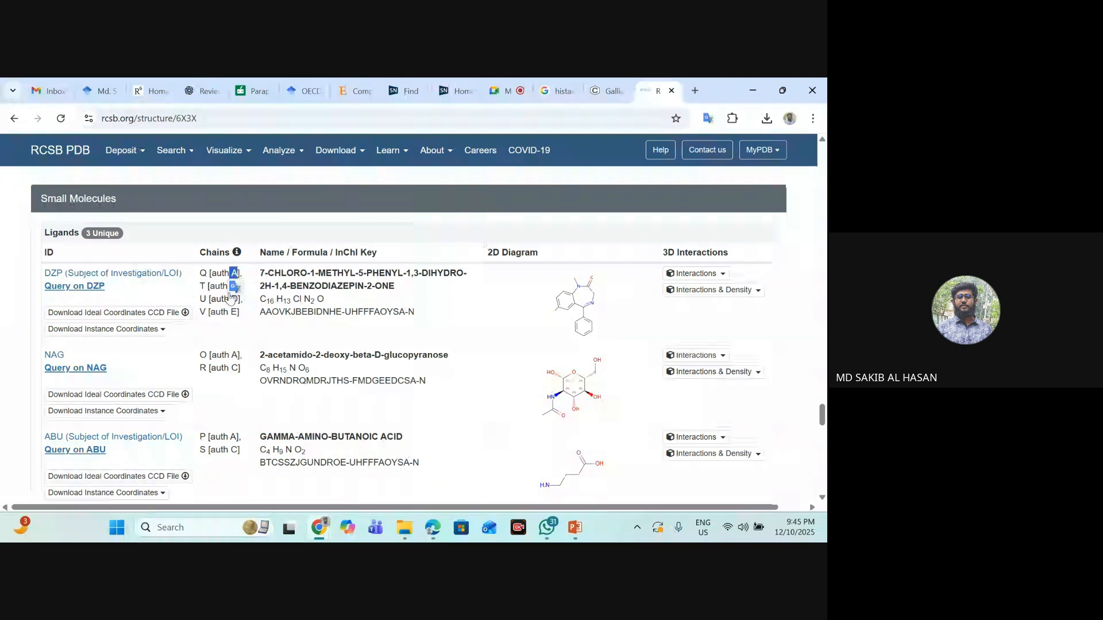
left_click(251, 287)
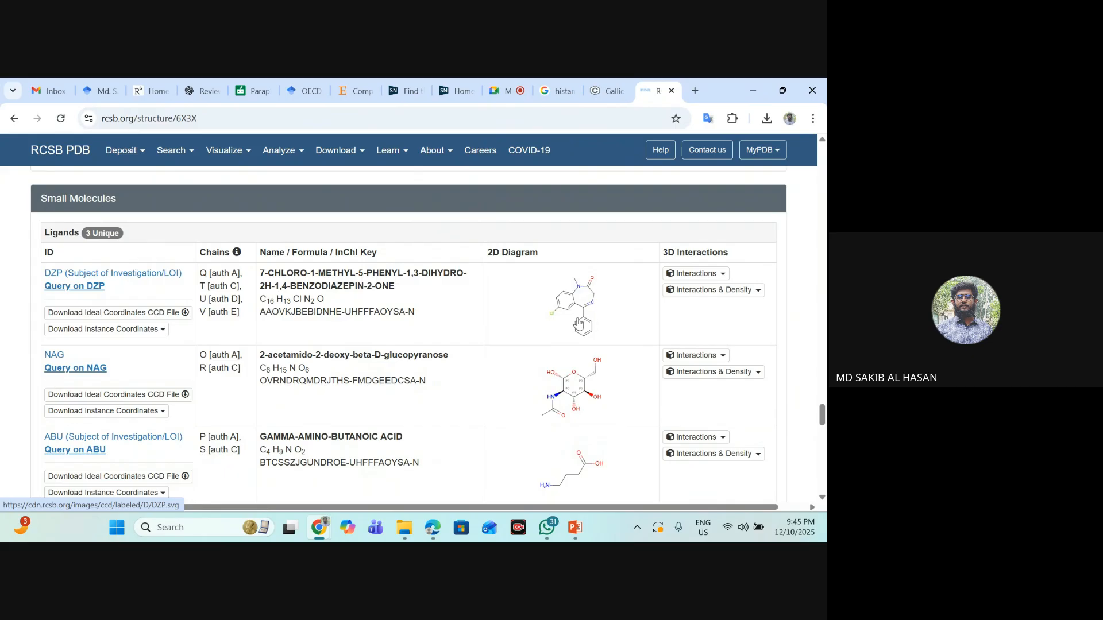
- Open the 3D ligand interaction view of DZP for chain Q [auth A] and bring the structure into view
left_click(716, 275)
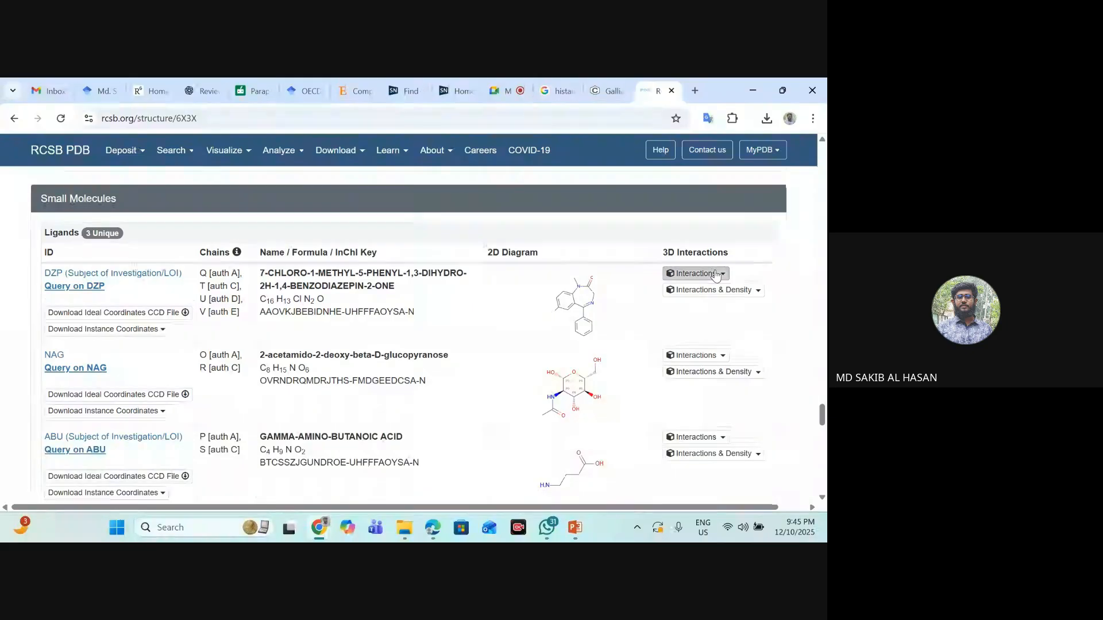
left_click(721, 294)
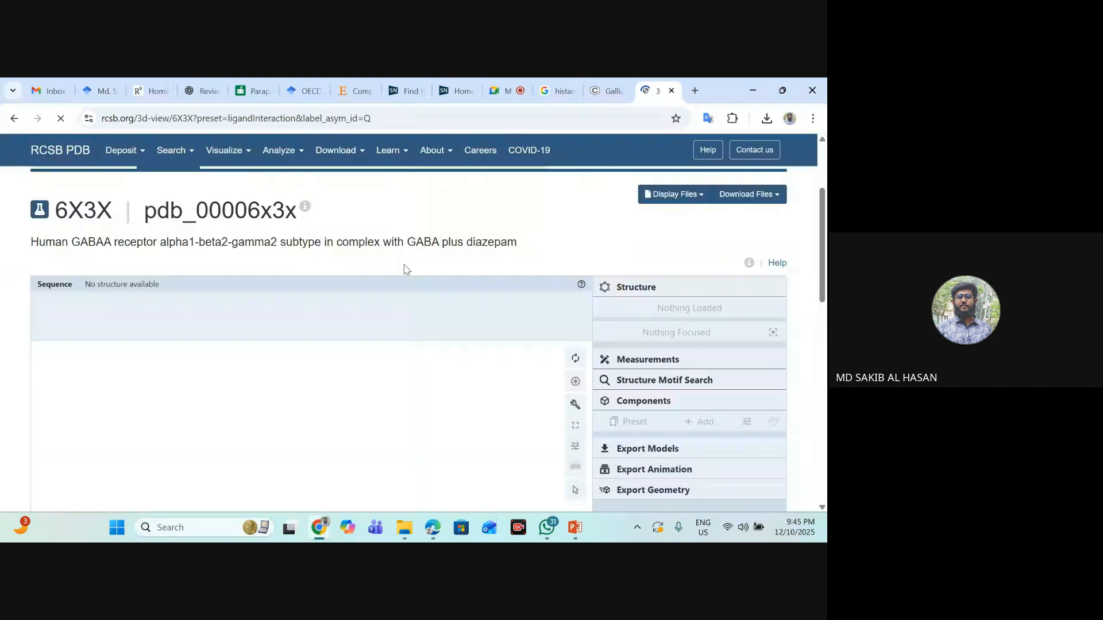
scroll(407, 270, "down", 1)
scroll(518, 212, "up", 2)
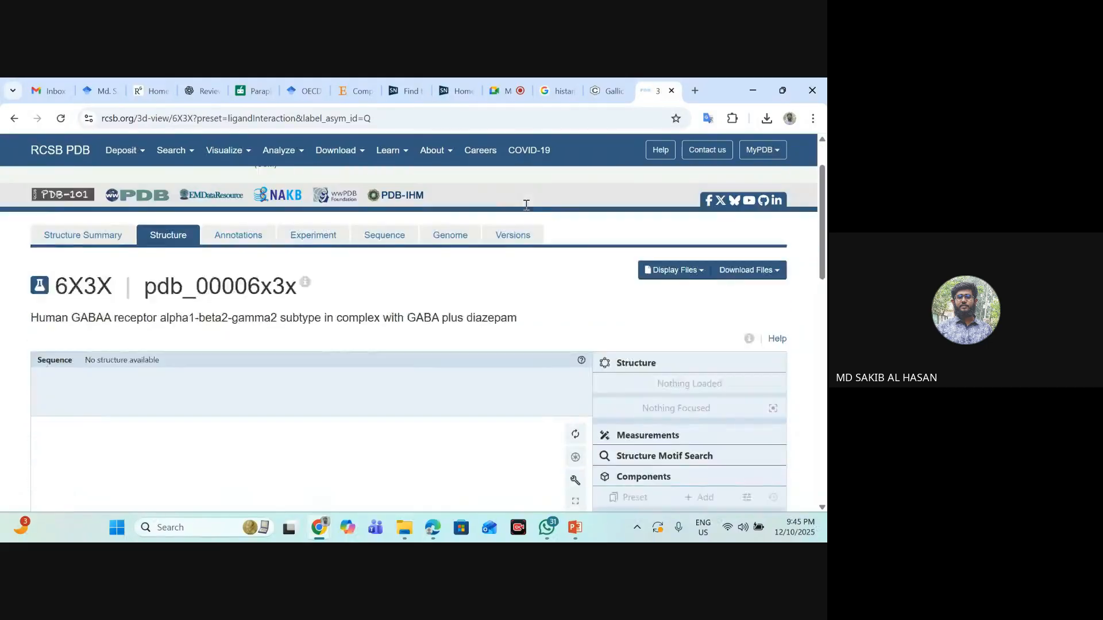
scroll(475, 242, "down", 5)
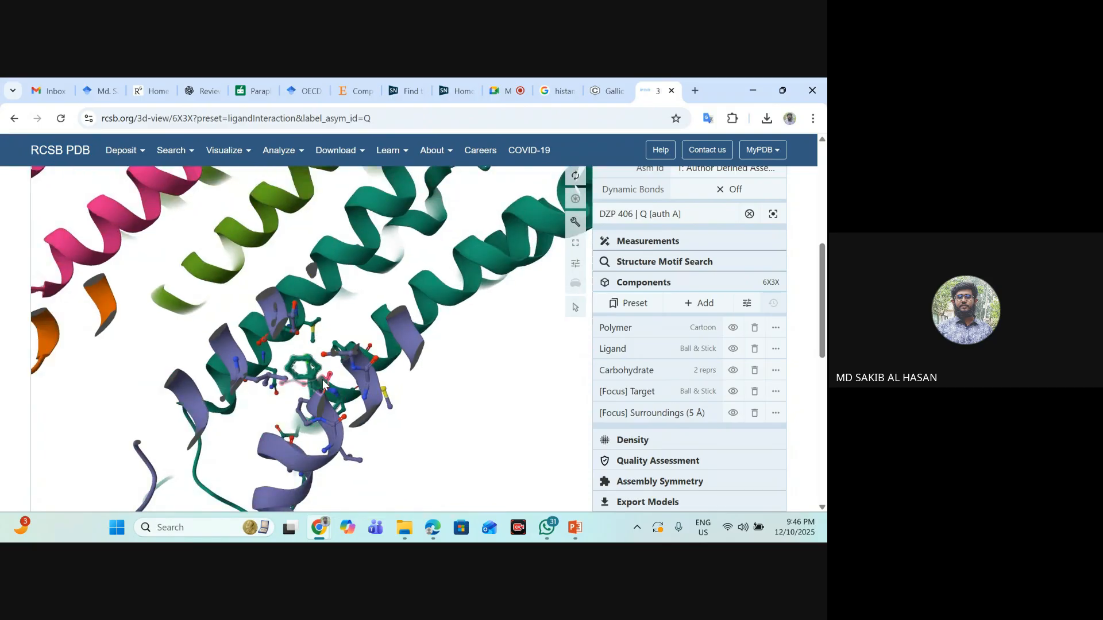
- Examine where DZP 406 binds in the 3D structure, comparing the whole receptor with a close-up of the ligand's surroundings
scroll(336, 379, "down", 5)
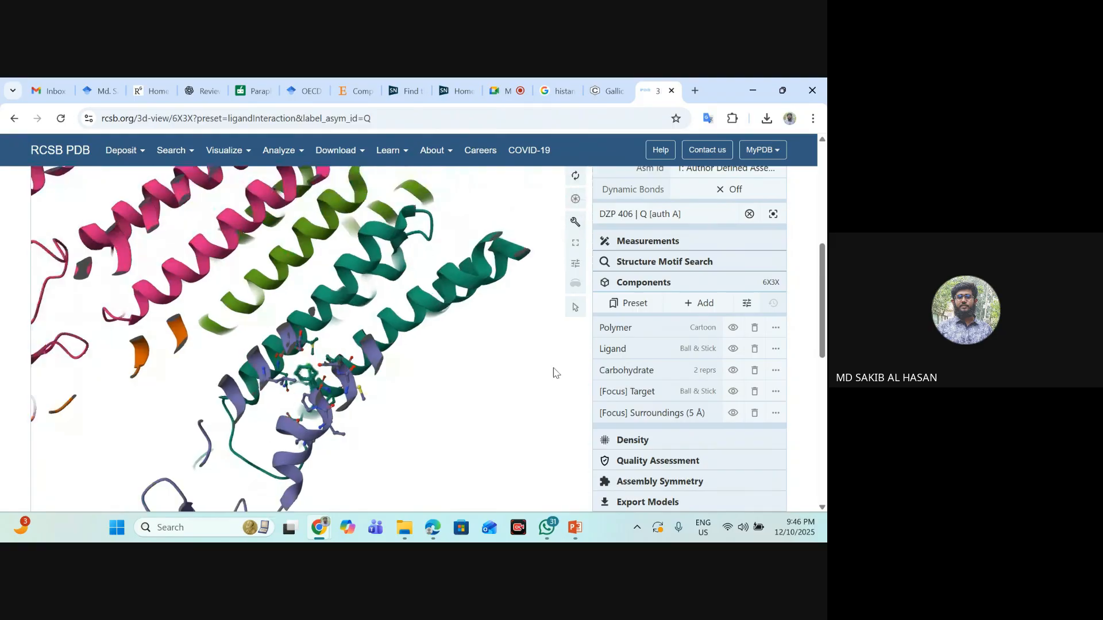
scroll(533, 359, "down", 2)
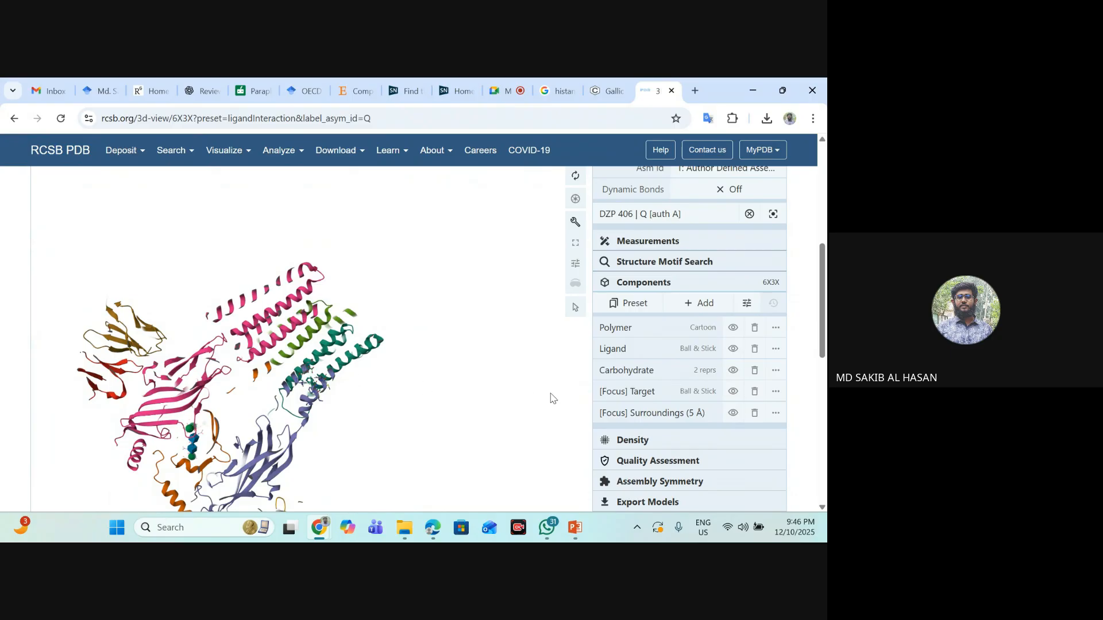
scroll(822, 382, "down", 3)
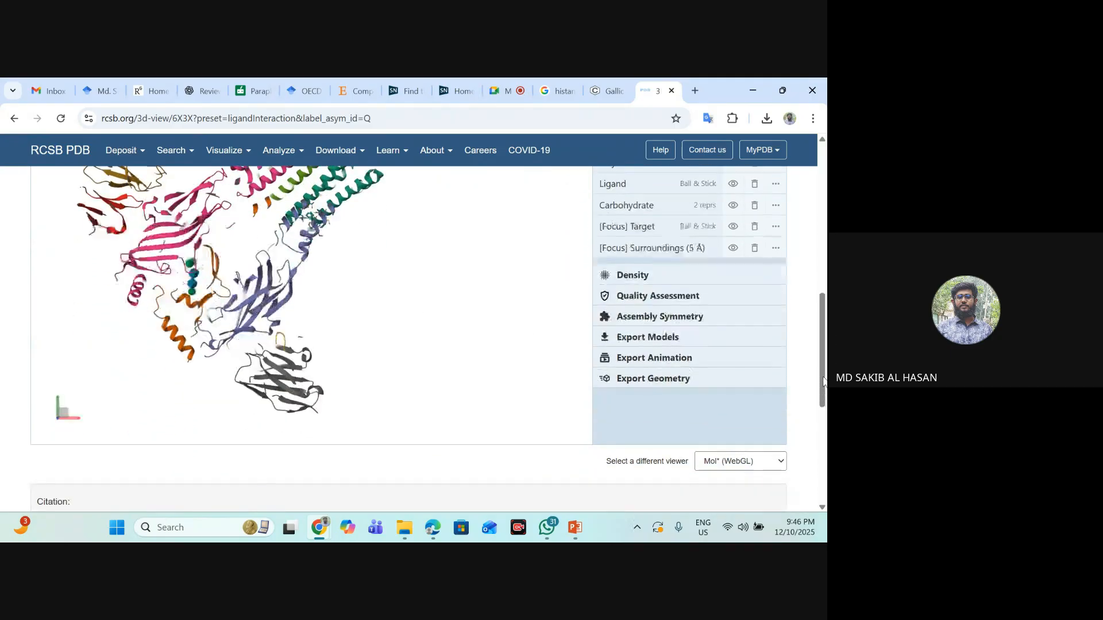
scroll(823, 382, "up", 1)
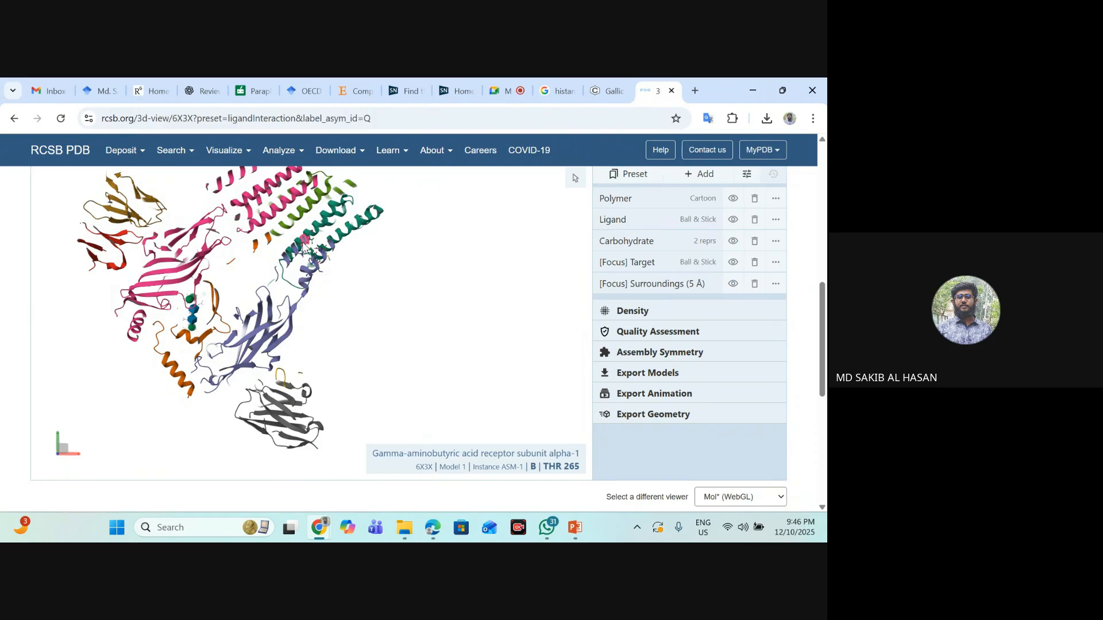
left_click(308, 257)
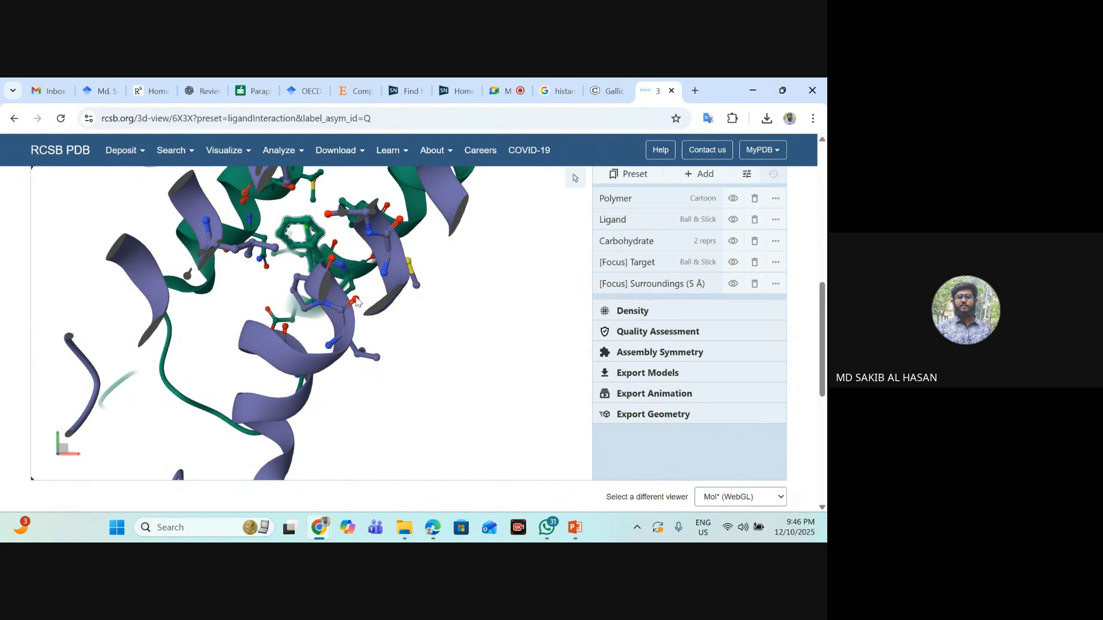
scroll(468, 295, "down", 10)
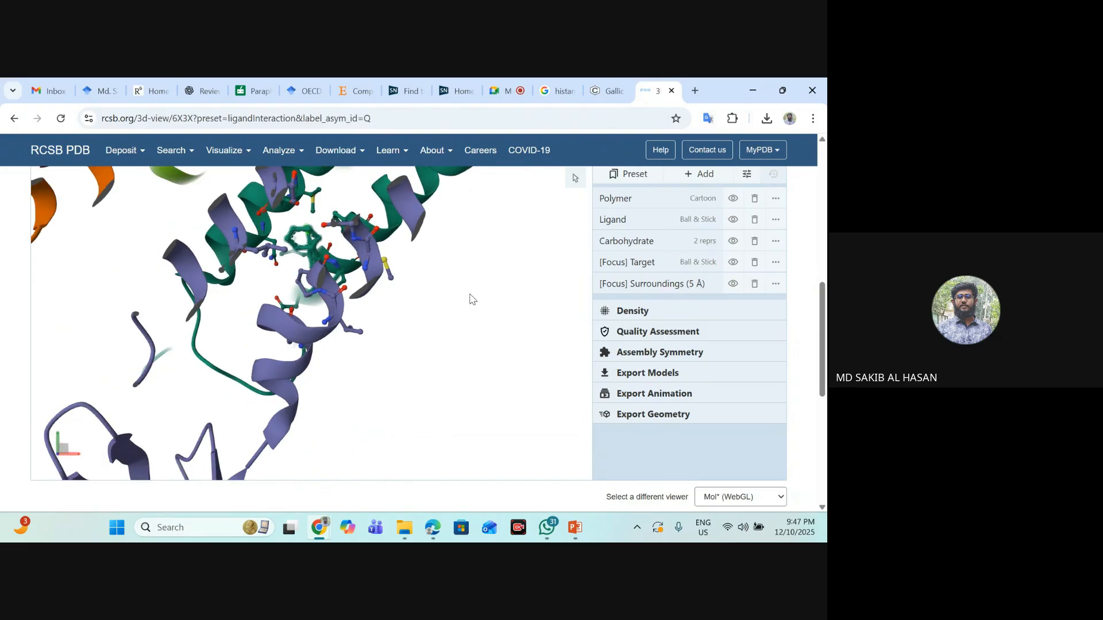
scroll(469, 290, "down", 6)
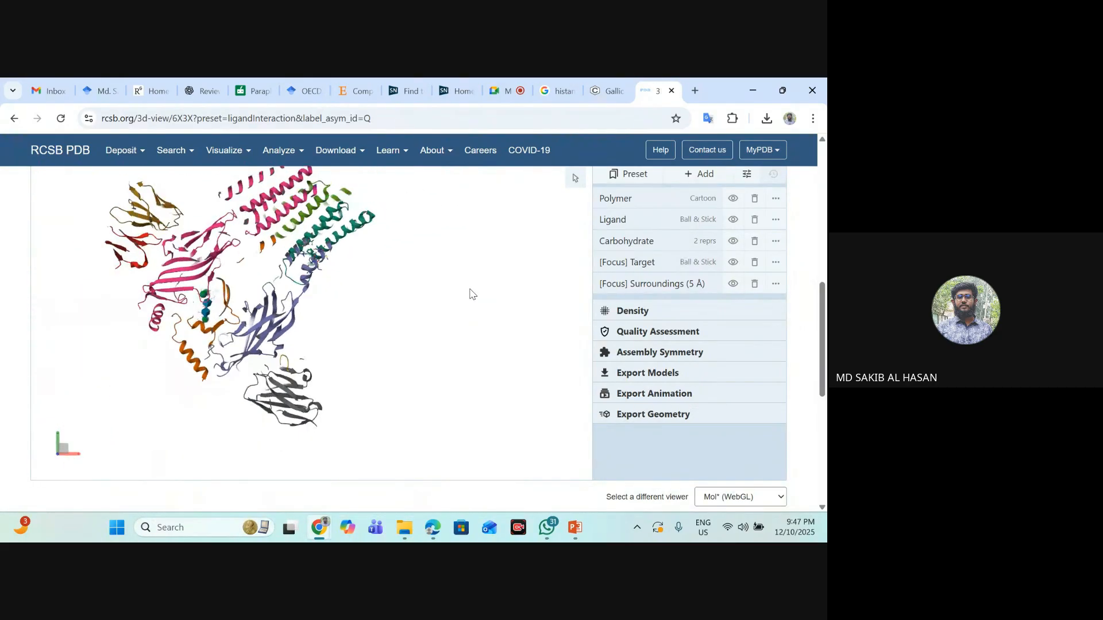
- Switch to the "Succinic acid sedative published" PDF in Edge and find Table 5 on page 7
left_click(434, 528)
scroll(469, 329, "down", 20)
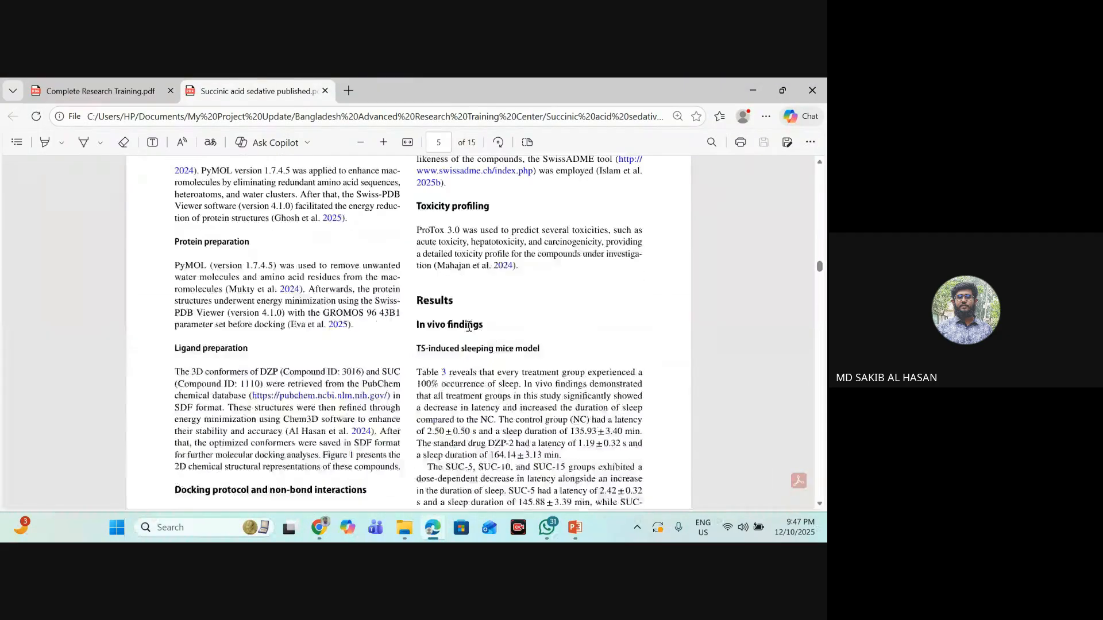
scroll(352, 322, "down", 10)
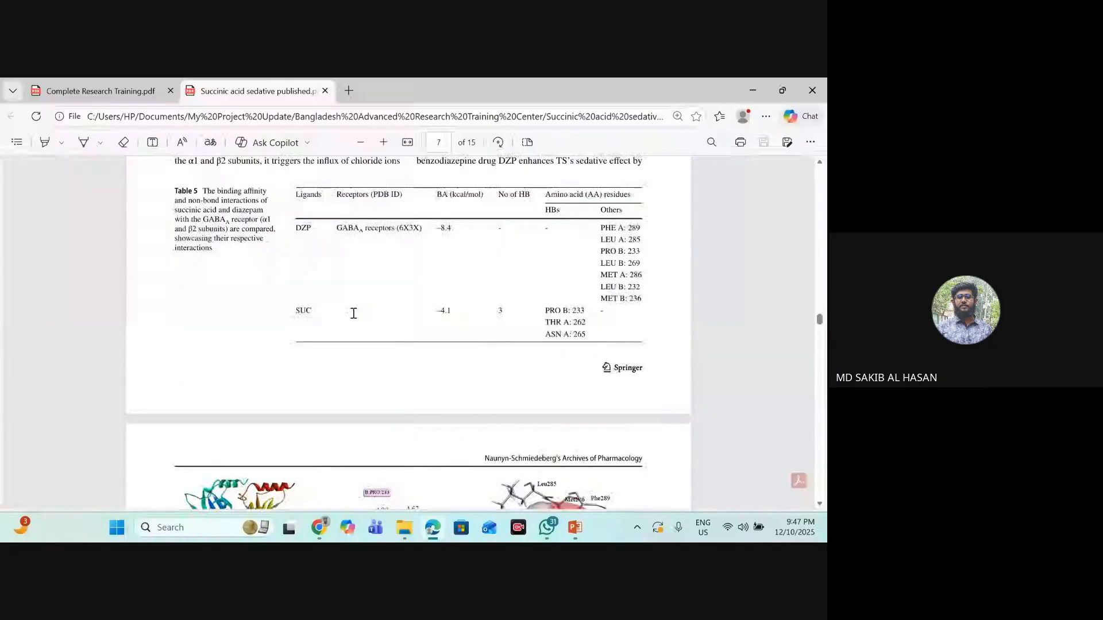
scroll(355, 317, "up", 10)
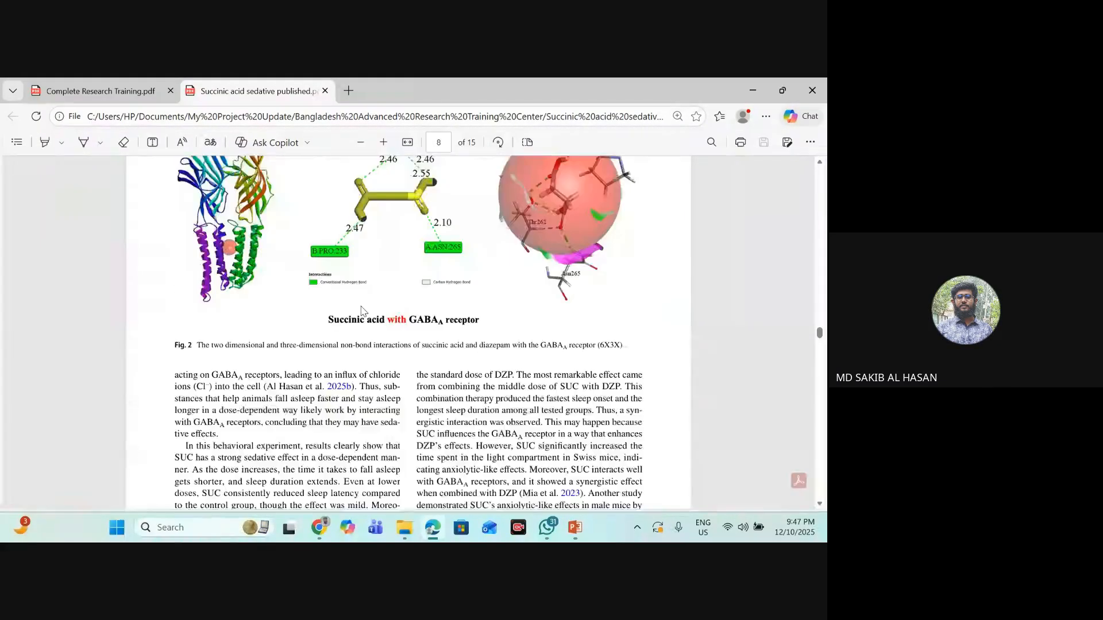
scroll(402, 321, "down", 2)
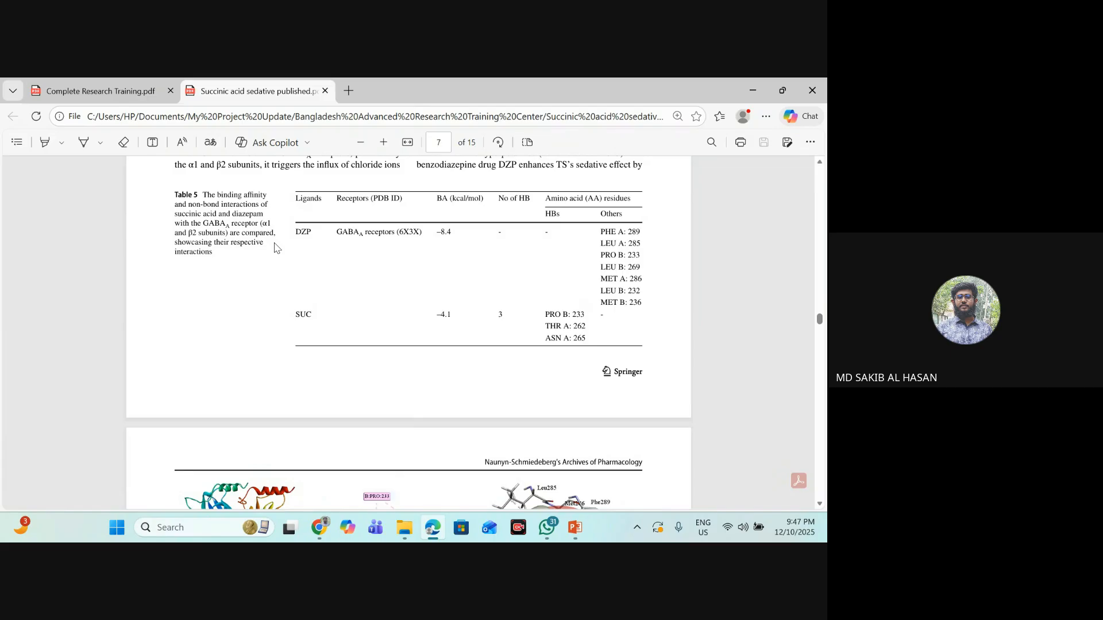
- Highlight the DZP and GABAA receptors (6X3X) entries, plus the SUC ligand entry, in Table 5
left_click_drag(292, 231, 429, 229)
left_click(375, 241)
left_click_drag(311, 315, 295, 316)
left_click(295, 318)
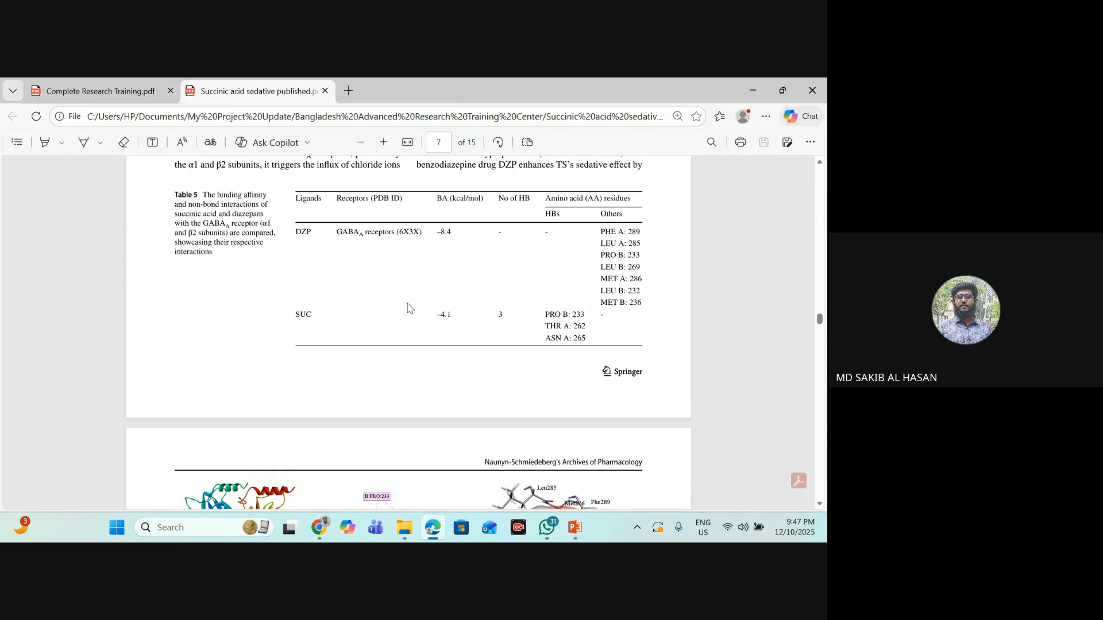
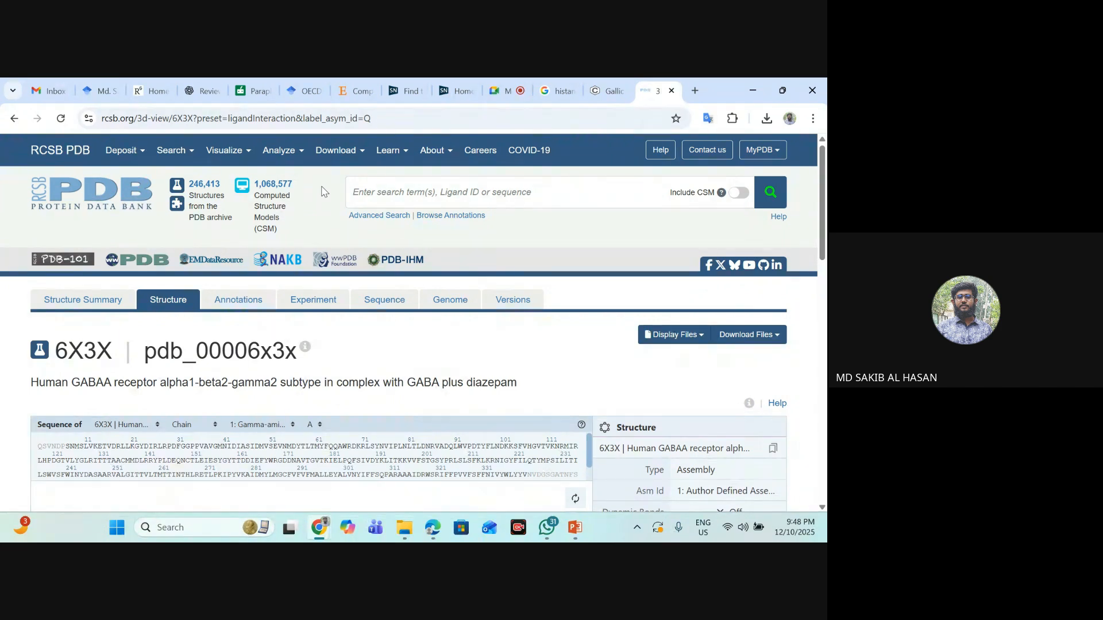
- Copy "Human GABAA receptor" from the 6X3X entry title and search the Protein Data Bank for it
mouse_move(377, 151)
left_click_drag(72, 383, 144, 382)
left_click(144, 382)
left_click_drag(30, 383, 157, 382)
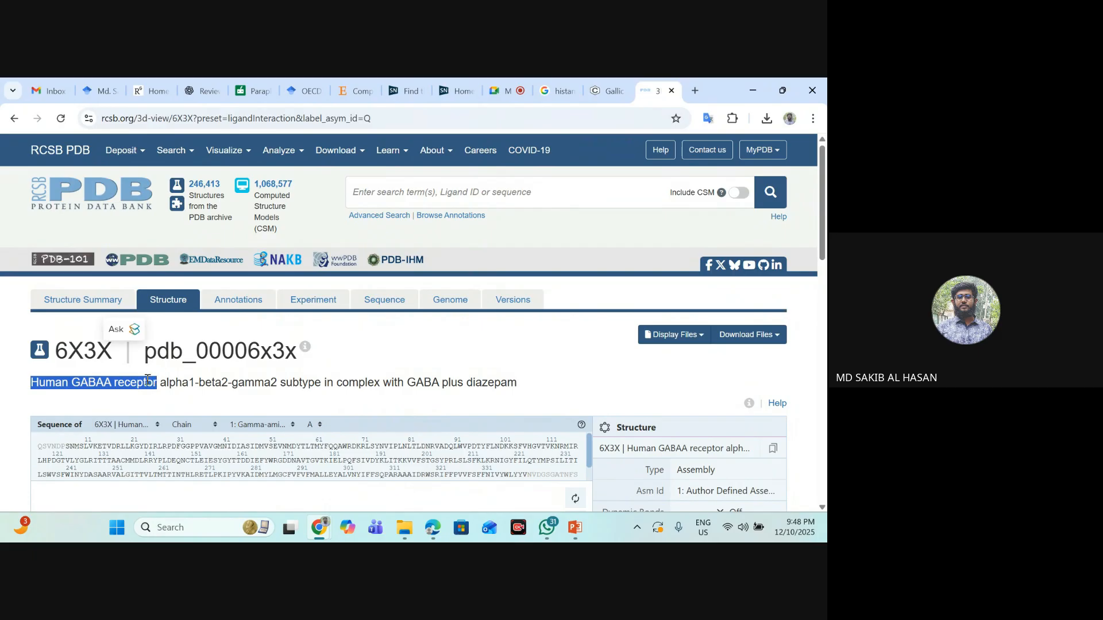
right_click(148, 389)
left_click(300, 187)
left_click(414, 196)
key("ctrl+v")
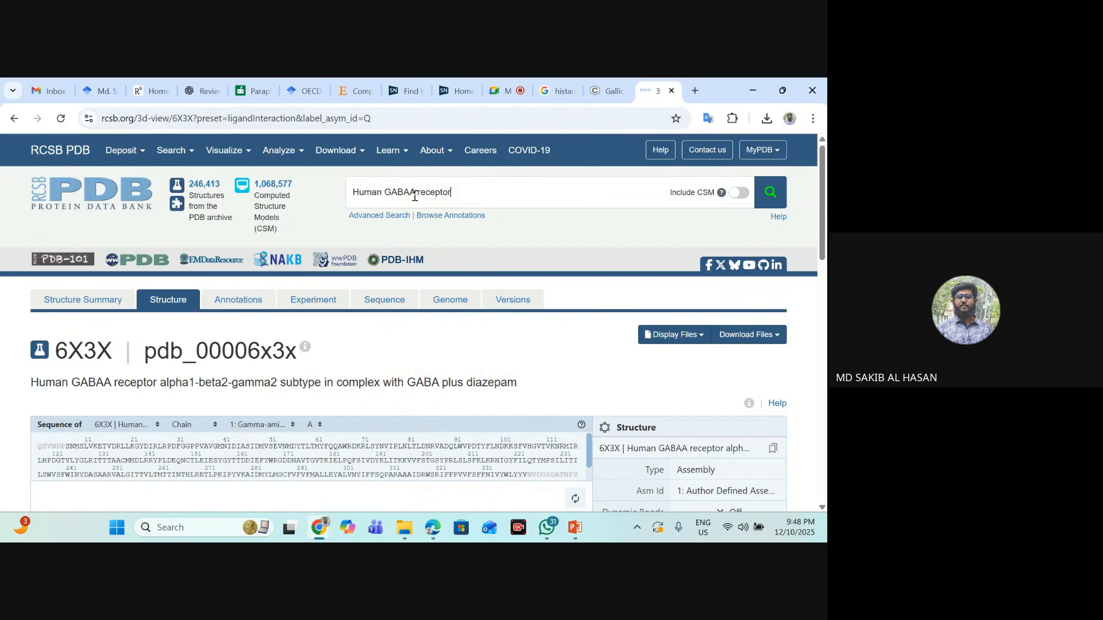
key("Return")
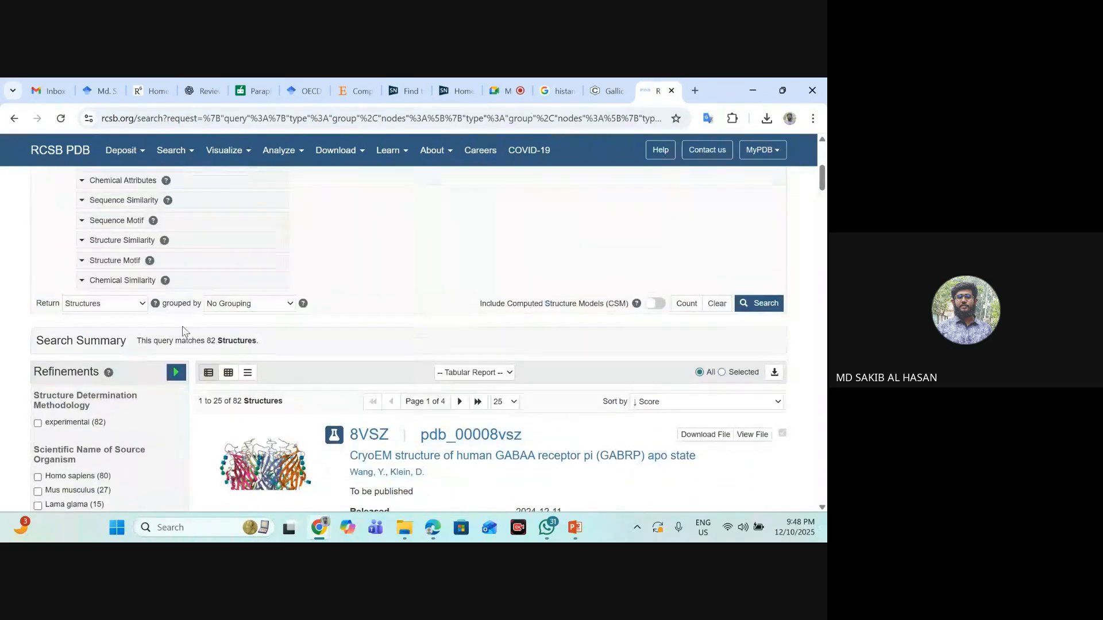
- Refine the search results to Homo sapiens as source organism and look through the matching structures
scroll(86, 383, "down", 2)
left_click(38, 349)
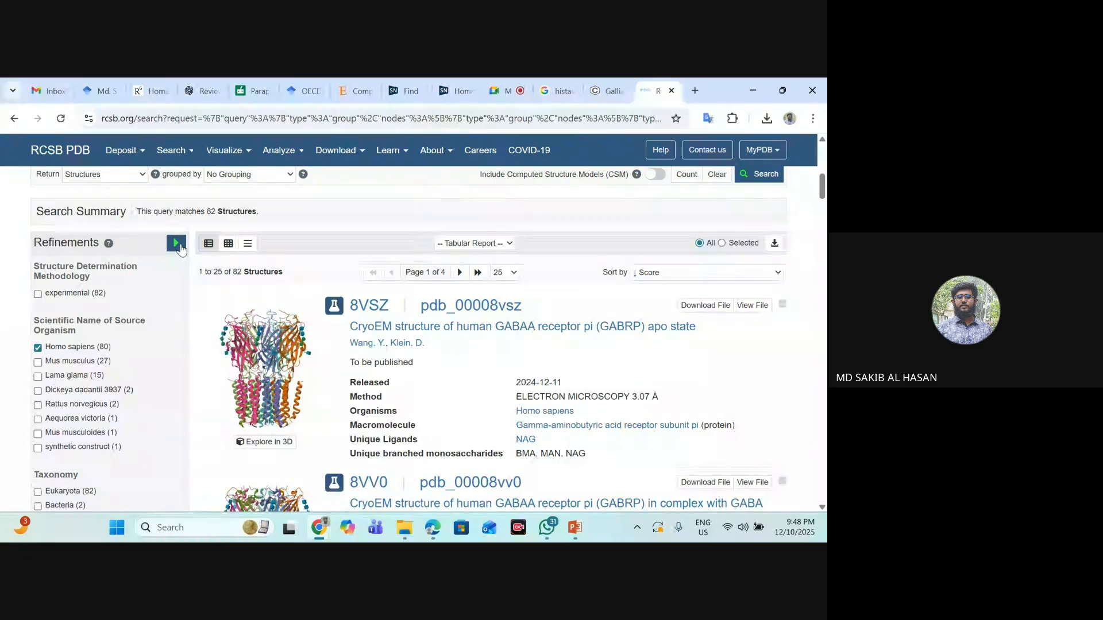
left_click(177, 246)
scroll(445, 319, "down", 12)
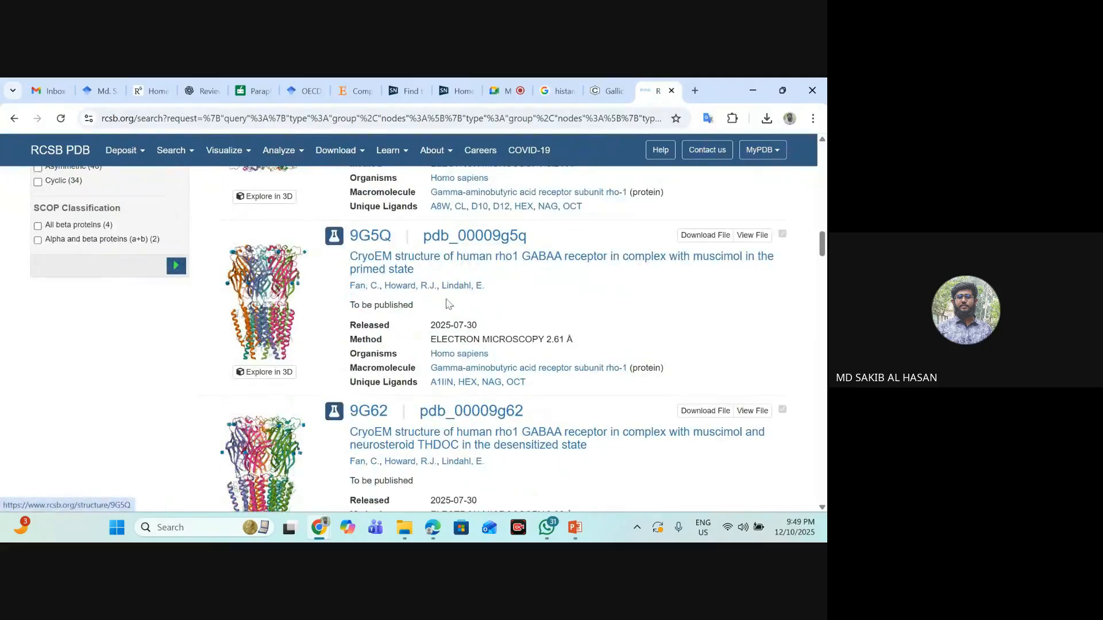
scroll(446, 305, "down", 5)
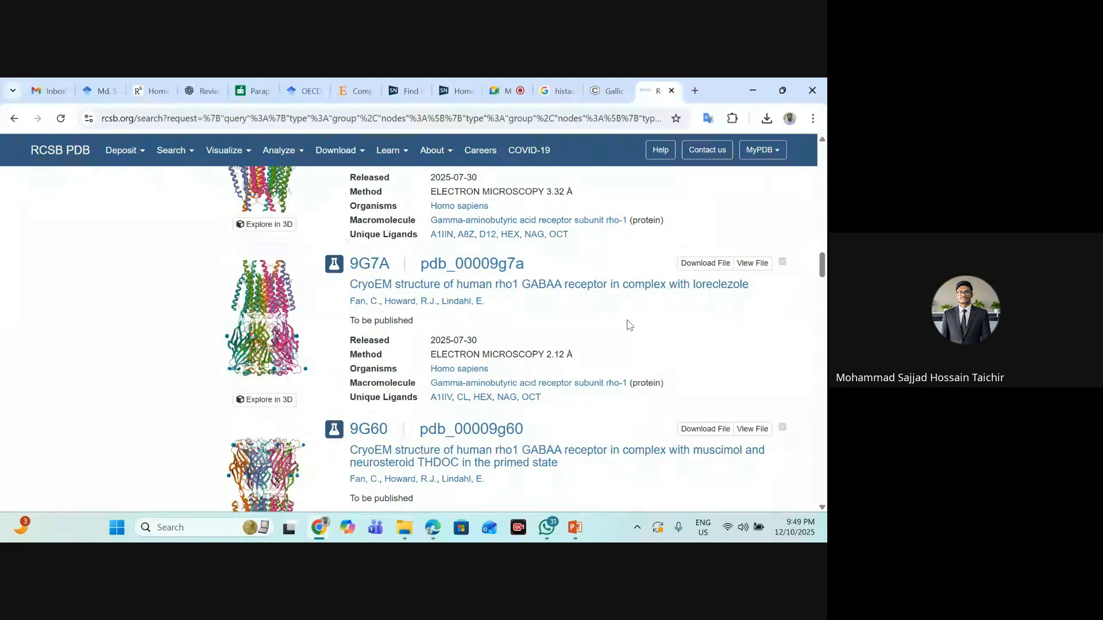
scroll(635, 323, "up", 5)
scroll(635, 325, "up", 10)
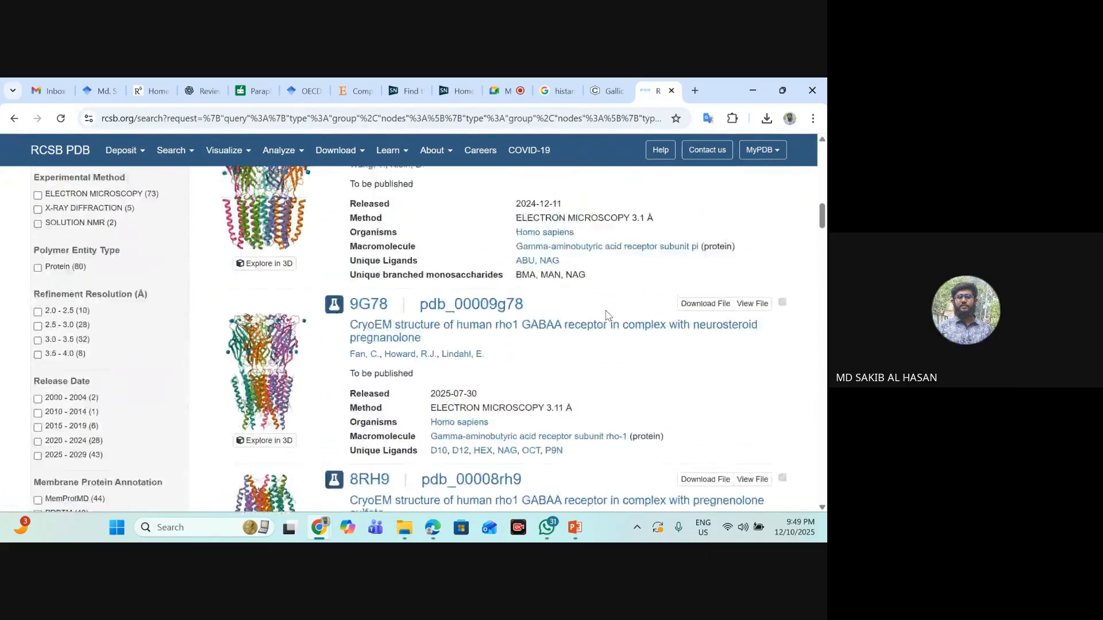
scroll(379, 287, "up", 10)
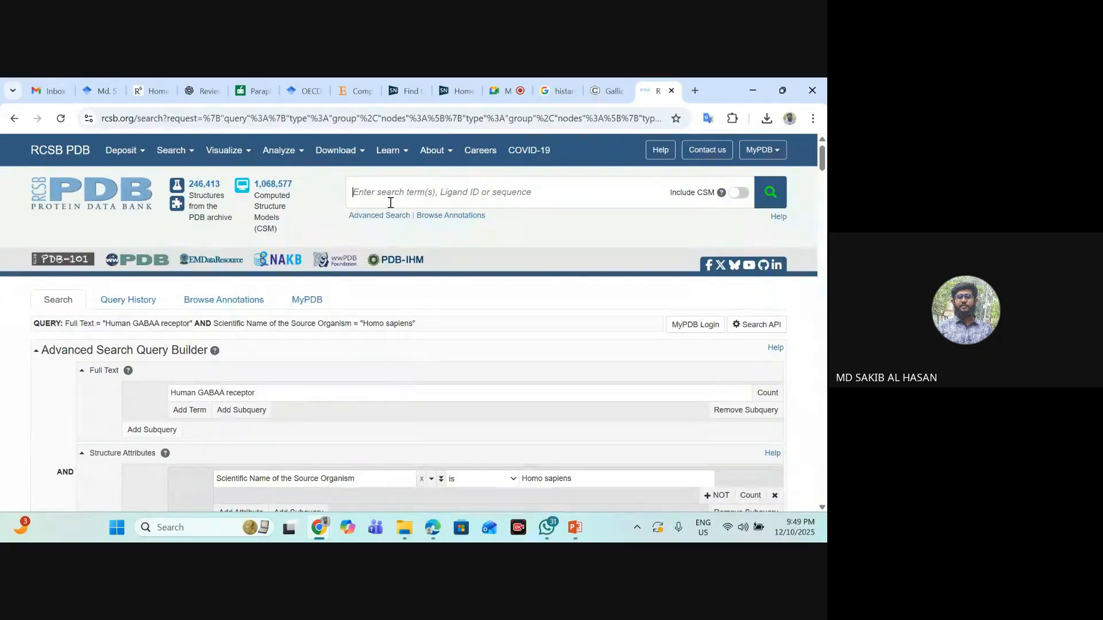
- Search for the PDB ID 6x3x and open the matching entry's structure summary
left_click(391, 203)
type("6x")
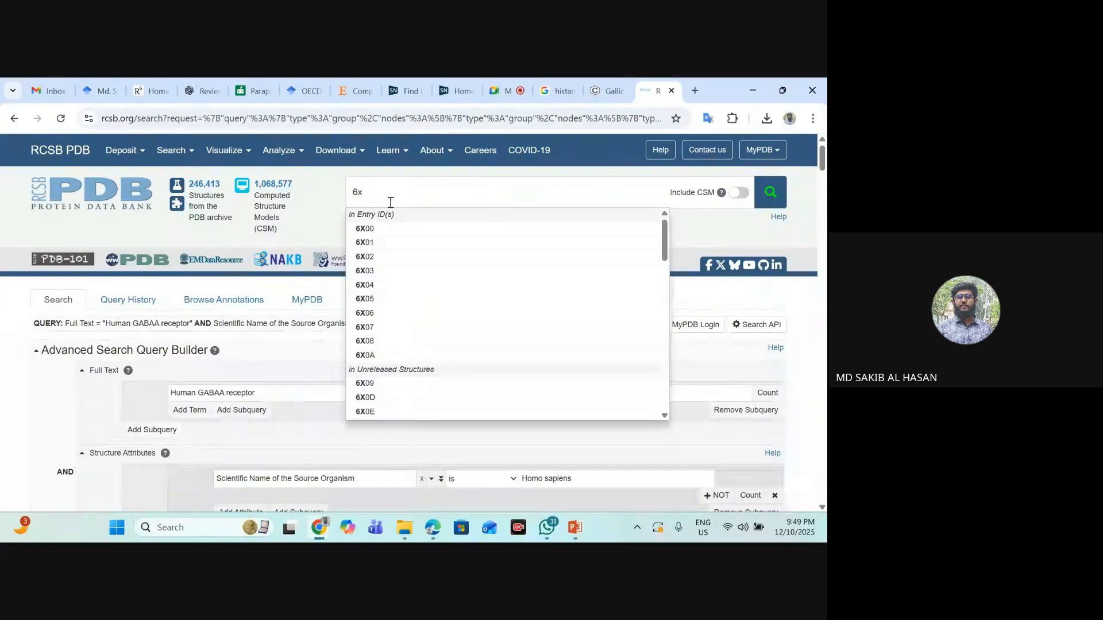
type("3x")
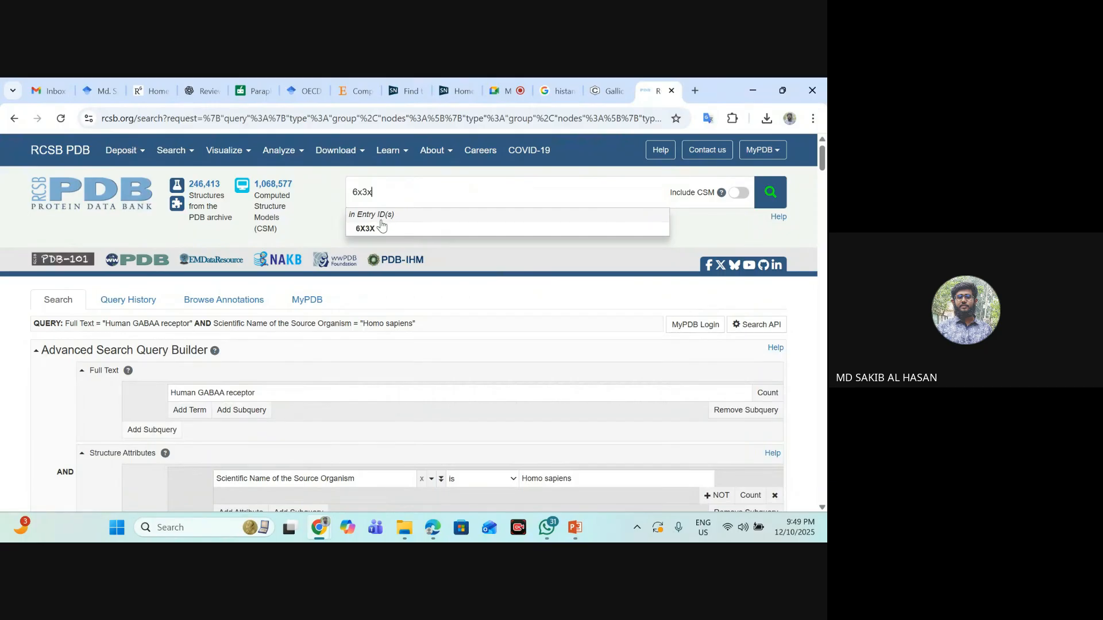
left_click(398, 227)
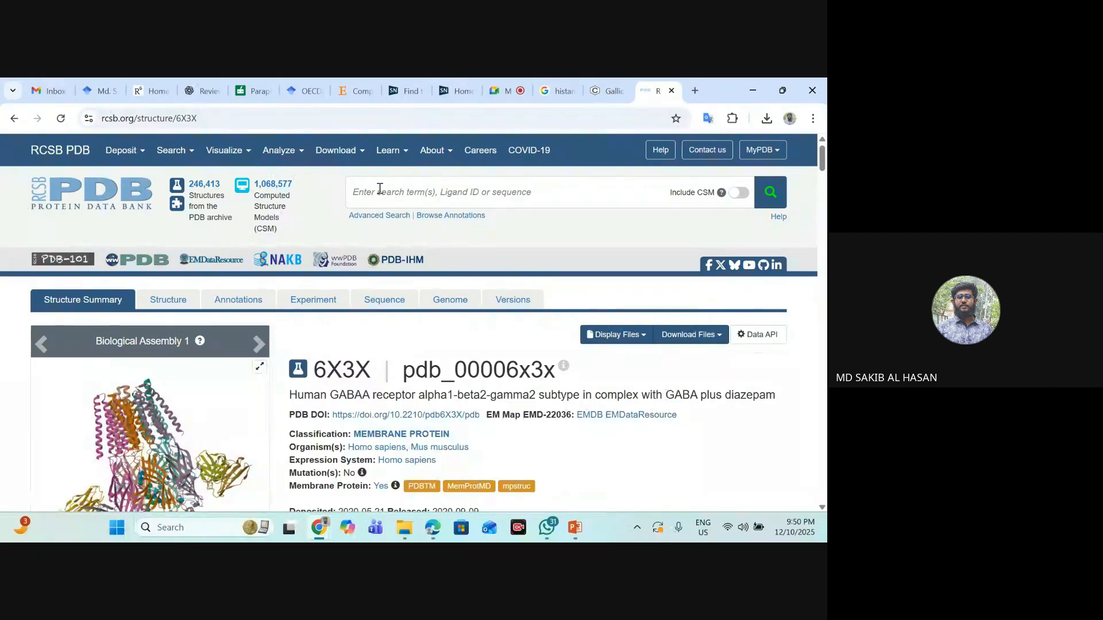
- Review the Macromolecules section of the 6X3X entry to see which chains belong to each receptor subunit
left_click(380, 188)
scroll(352, 332, "down", 3)
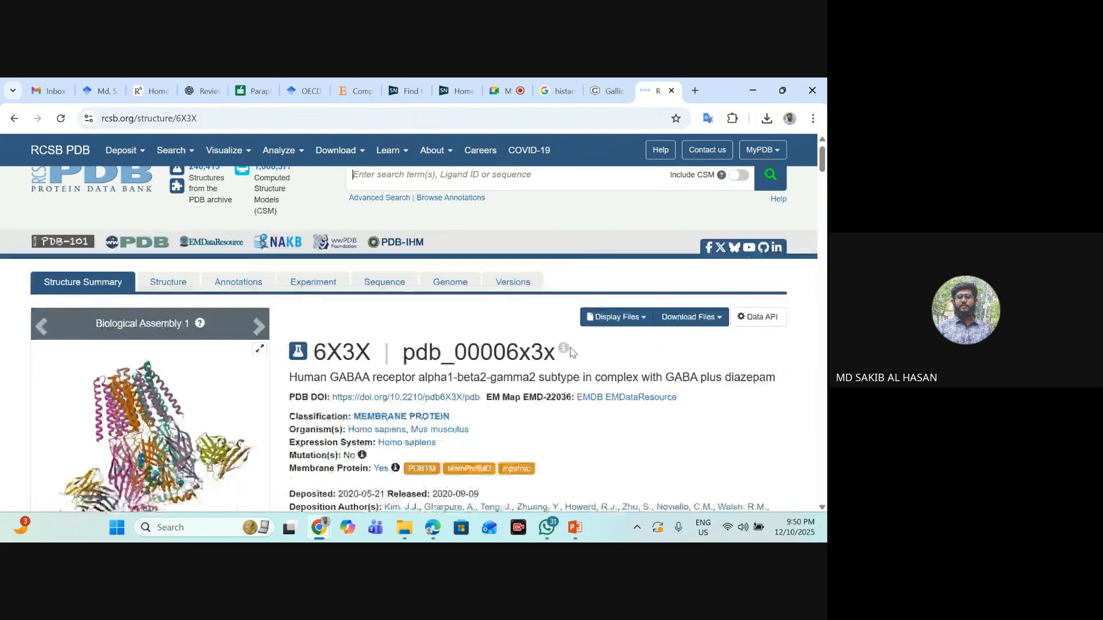
scroll(352, 331, "down", 15)
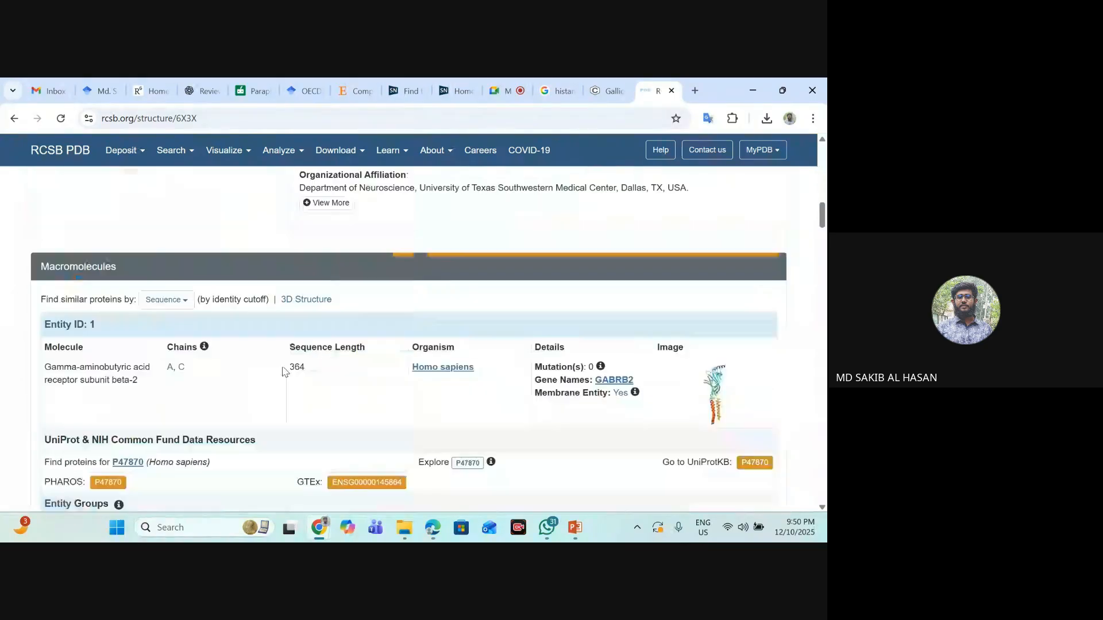
scroll(284, 364, "up", 2)
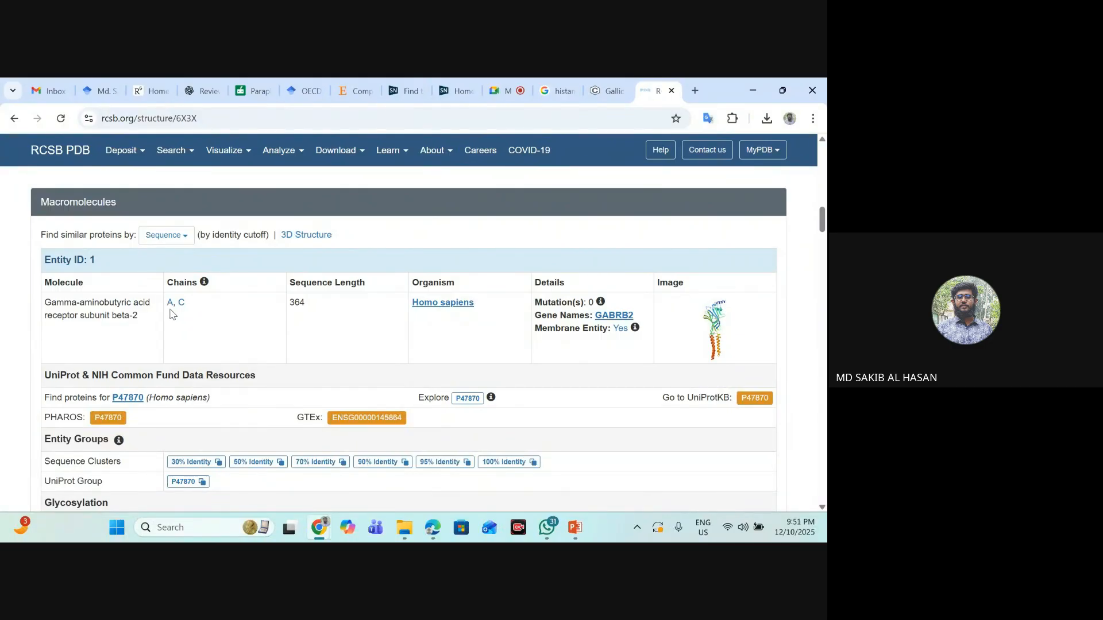
scroll(187, 344, "down", 1)
scroll(187, 357, "up", 2)
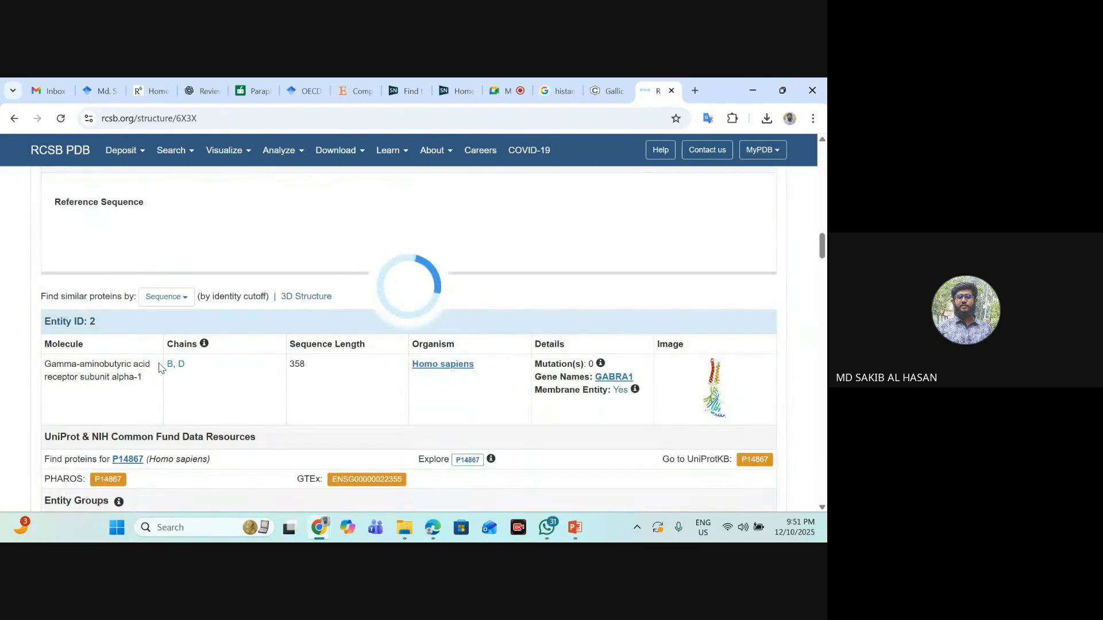
scroll(669, 323, "up", 3)
scroll(669, 323, "up", 6)
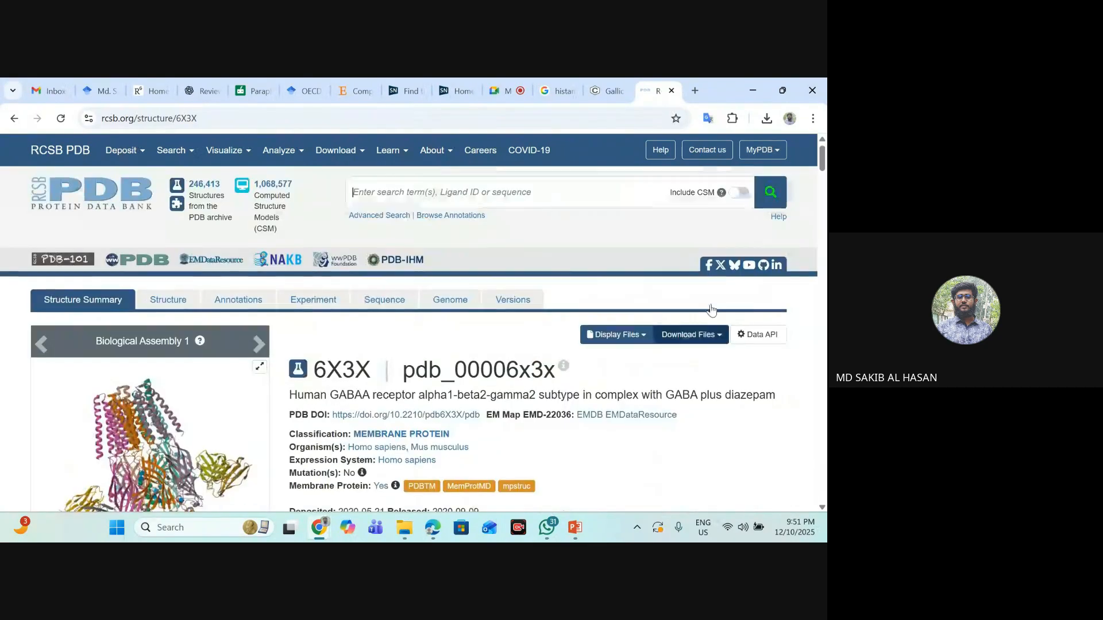
- Download the 6X3X structure in Legacy PDB Format and check the recent downloads
left_click(710, 341)
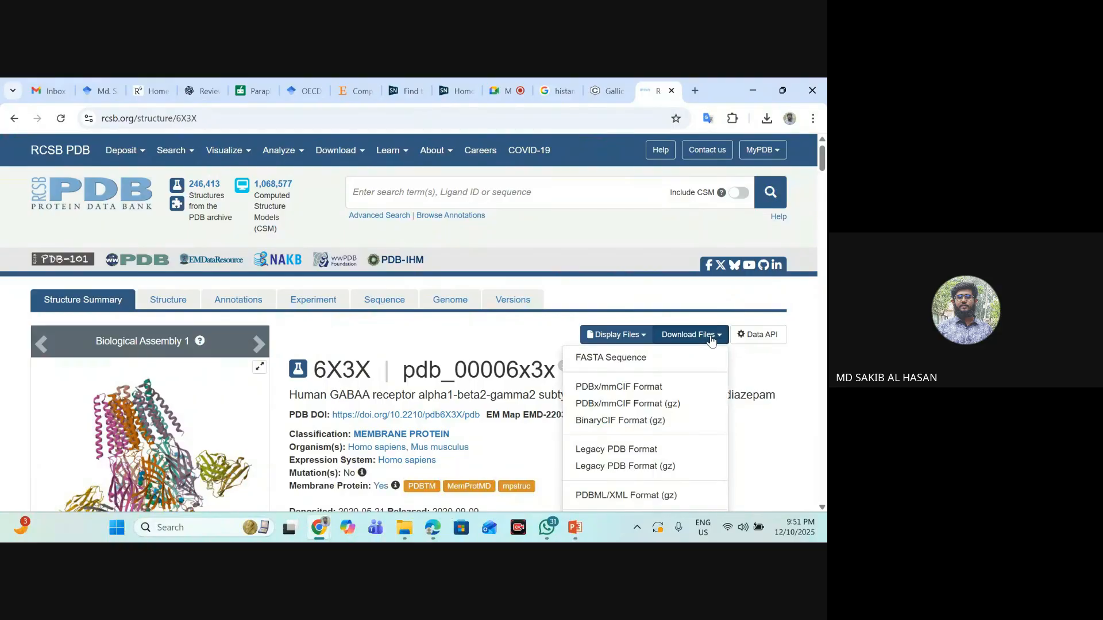
scroll(710, 340, "down", 1)
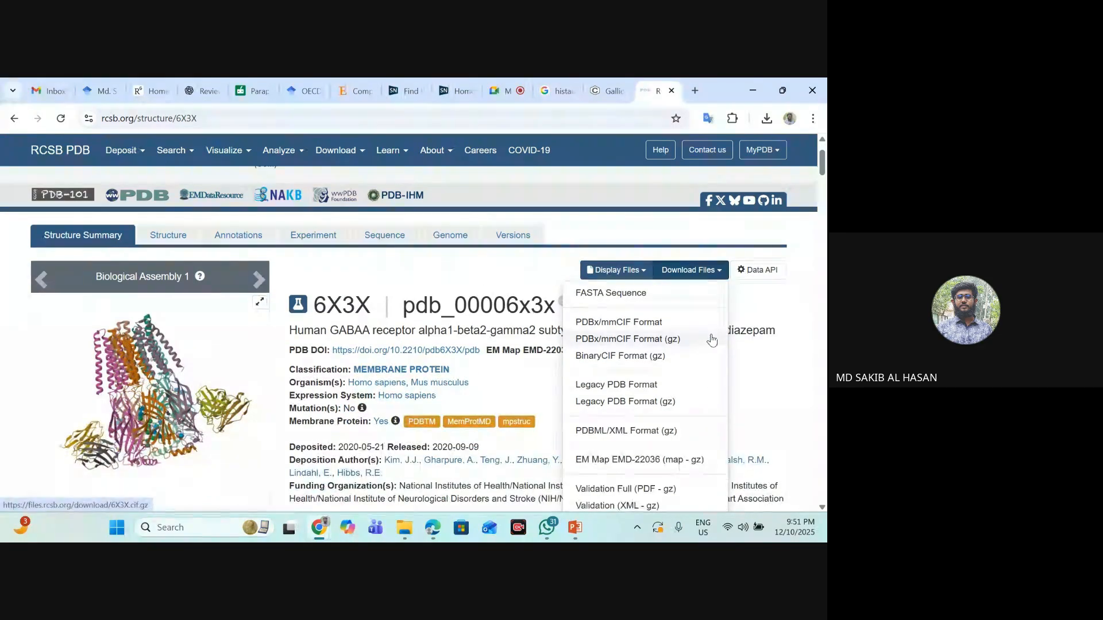
scroll(709, 333, "down", 1)
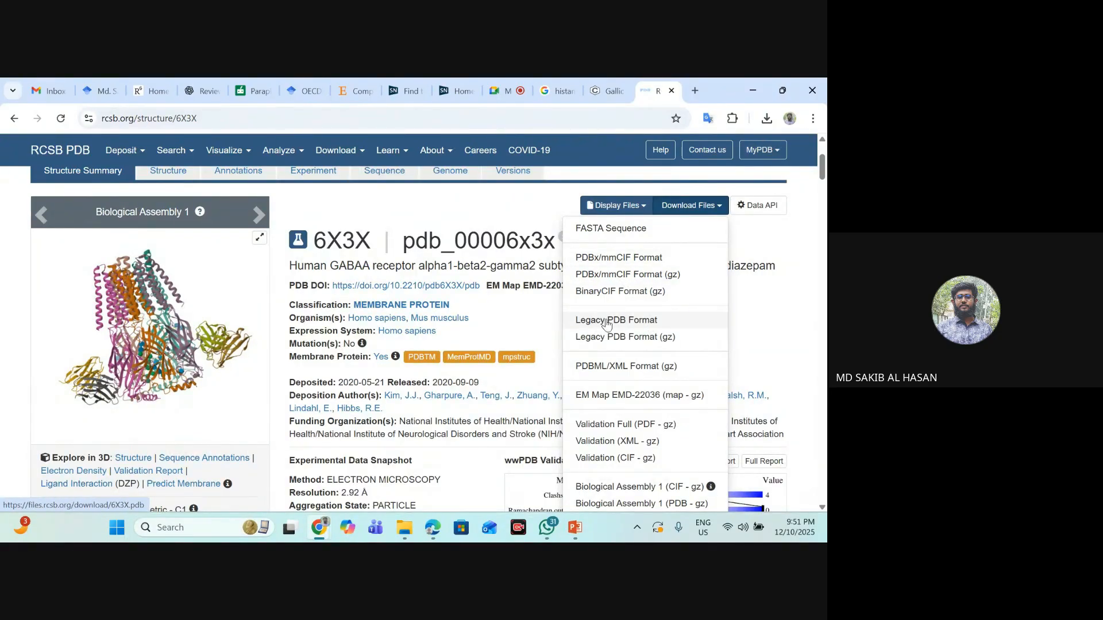
left_click(656, 324)
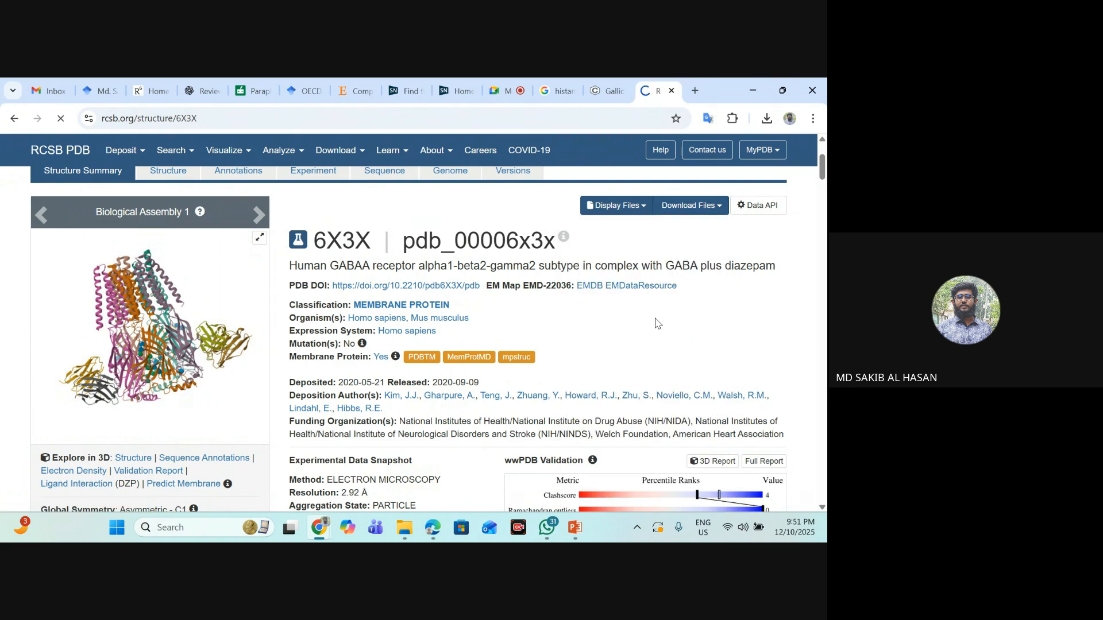
left_click(766, 119)
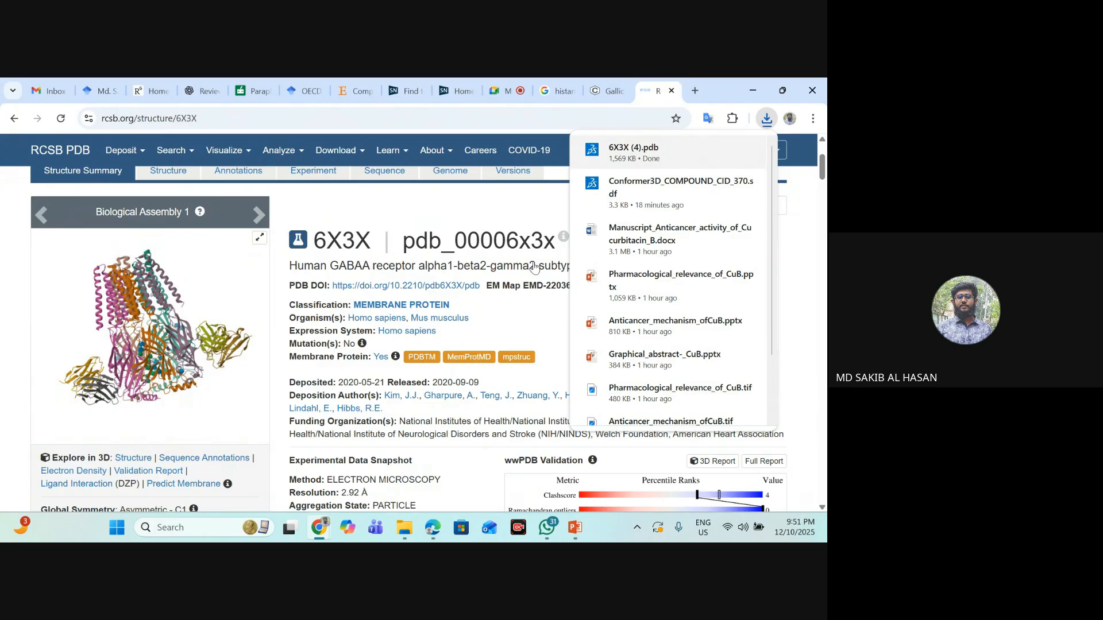
- In File Explorer's Downloads folder, rename the downloaded 6X3X (4) file as "6X3X 4"
left_click(404, 527)
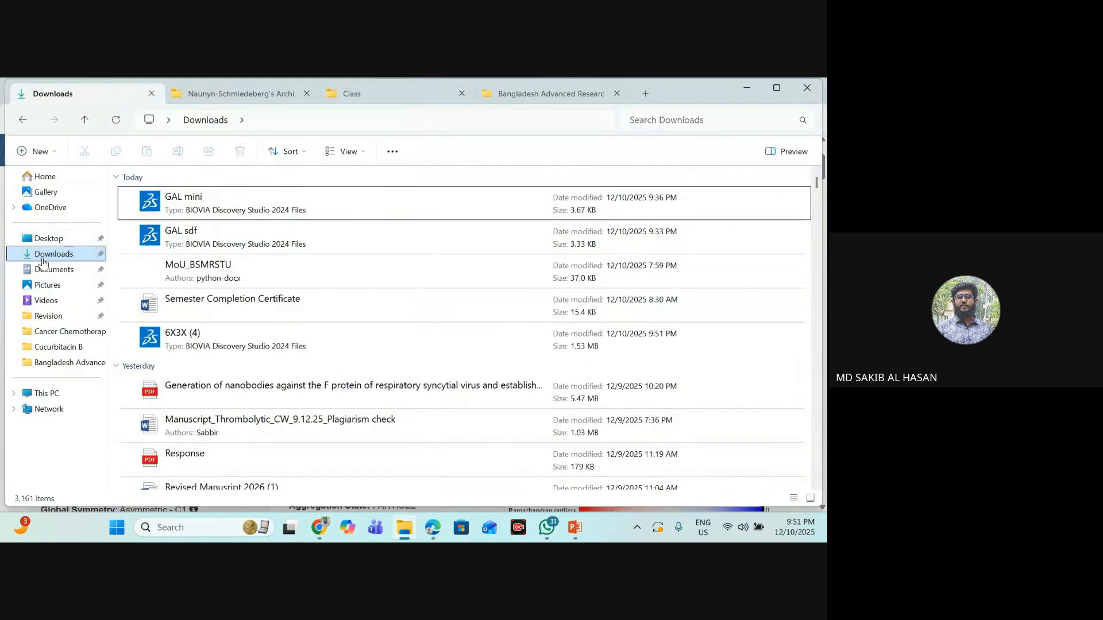
left_click(214, 210)
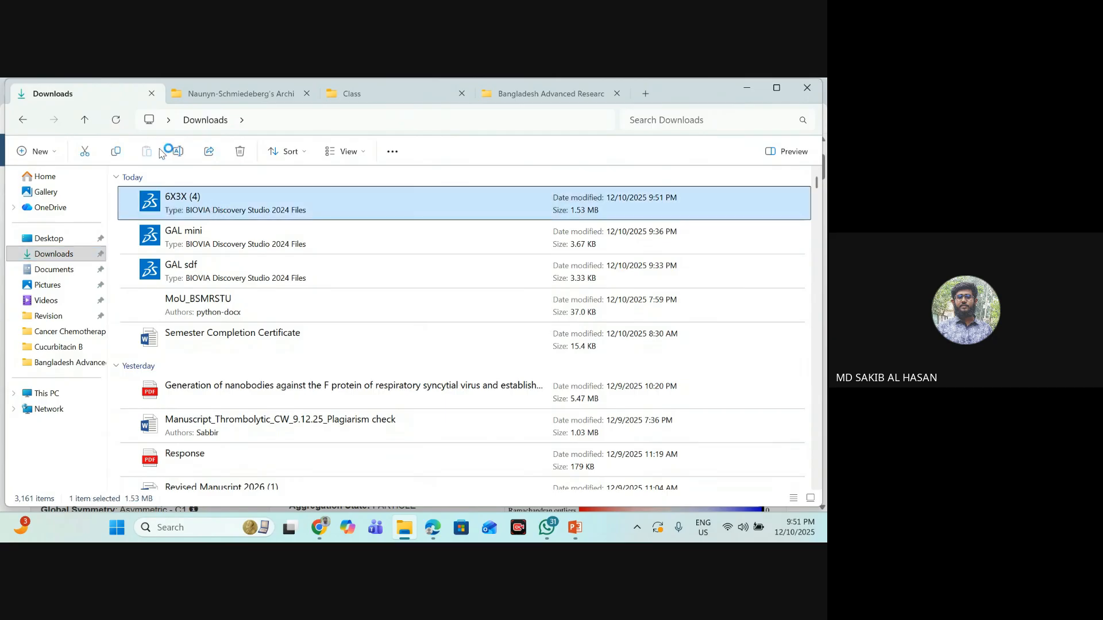
left_click(179, 151)
left_click(203, 194)
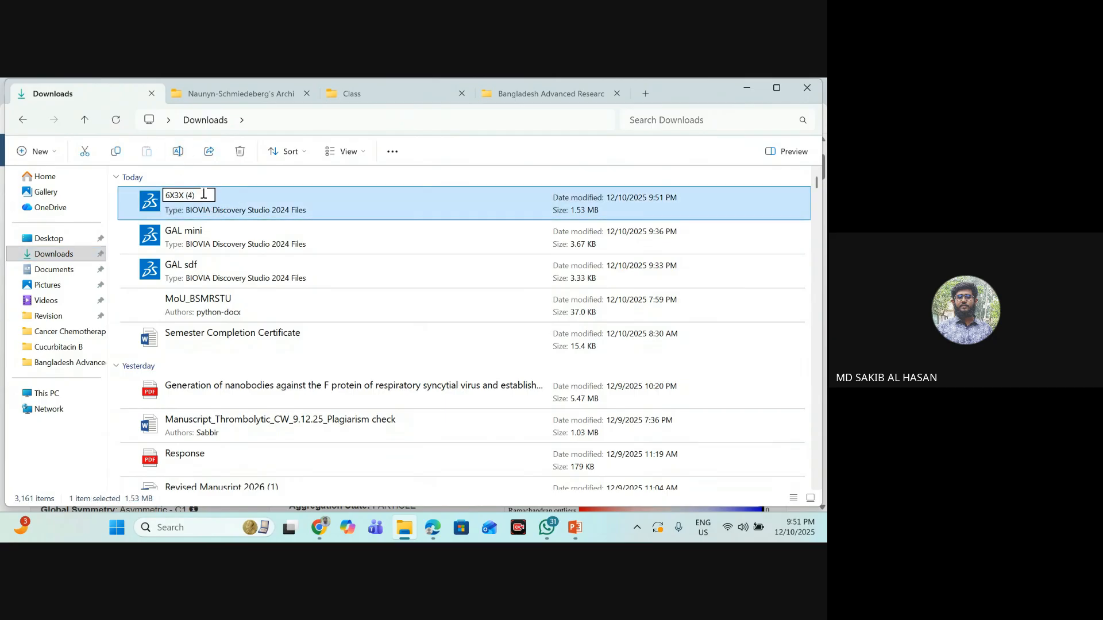
key("BackSpace")
key("BackSpace")
key("BackSpace")
type("4")
key("Return")
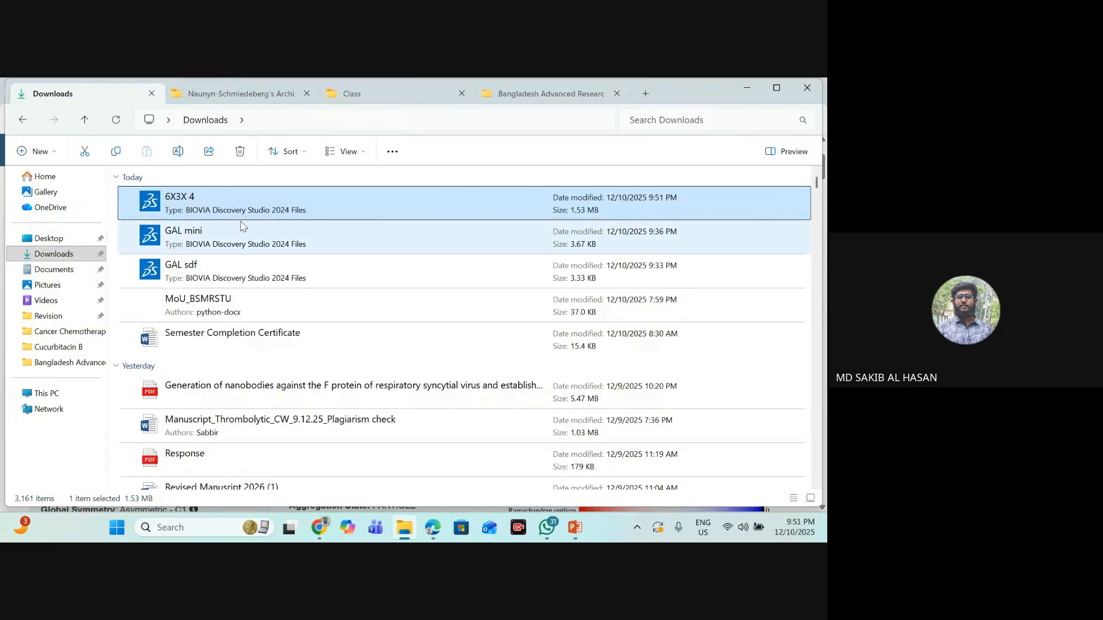
left_click(251, 205)
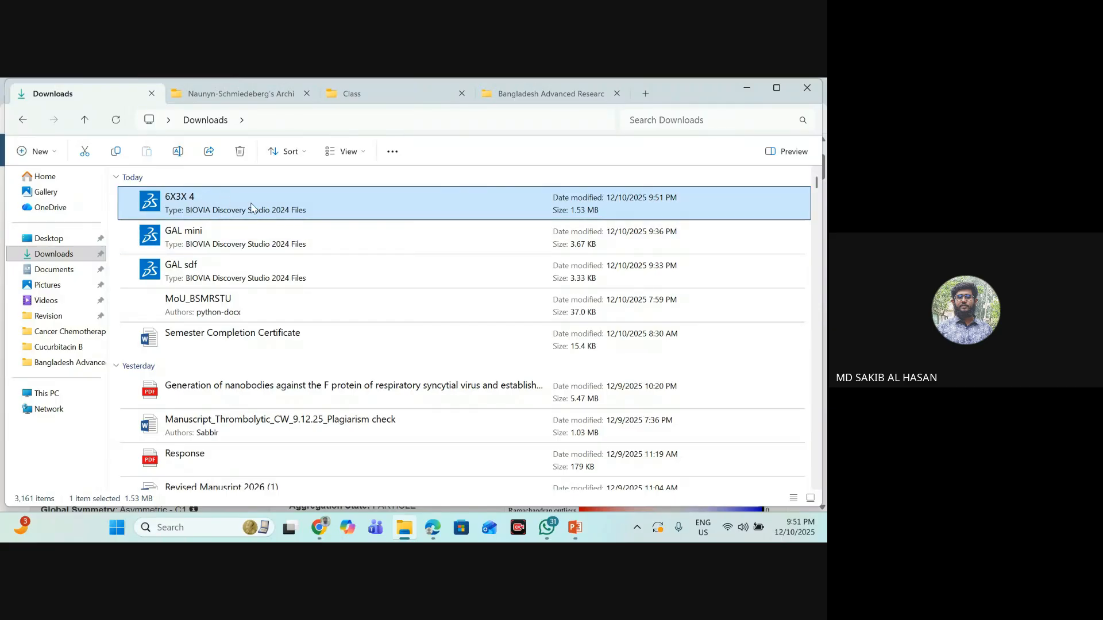
left_click(324, 528)
left_click(217, 464)
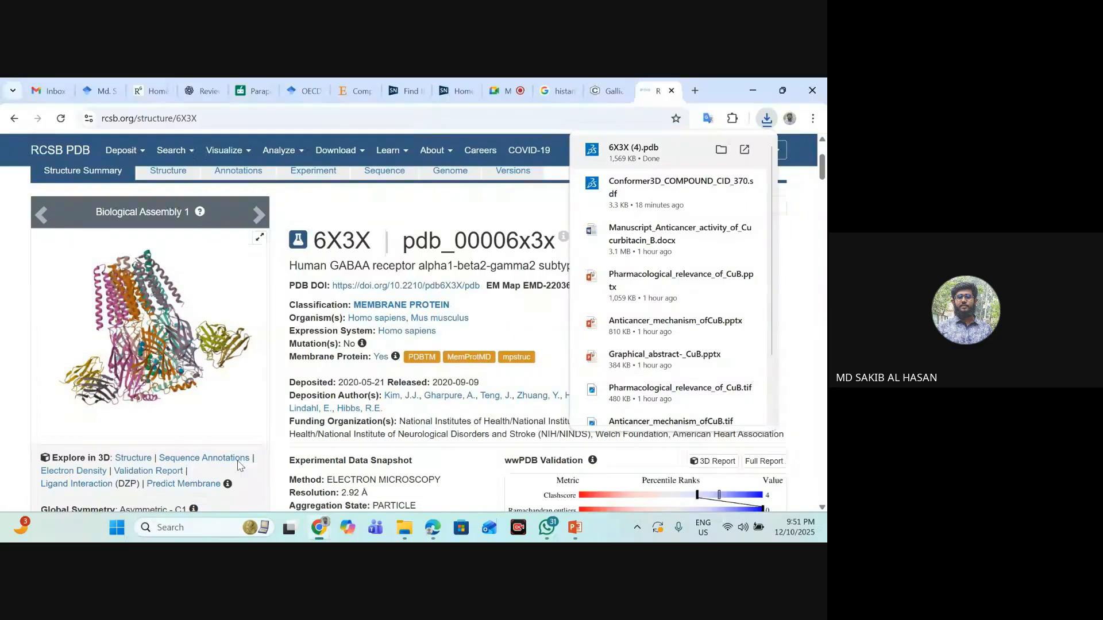
scroll(287, 373, "down", 1)
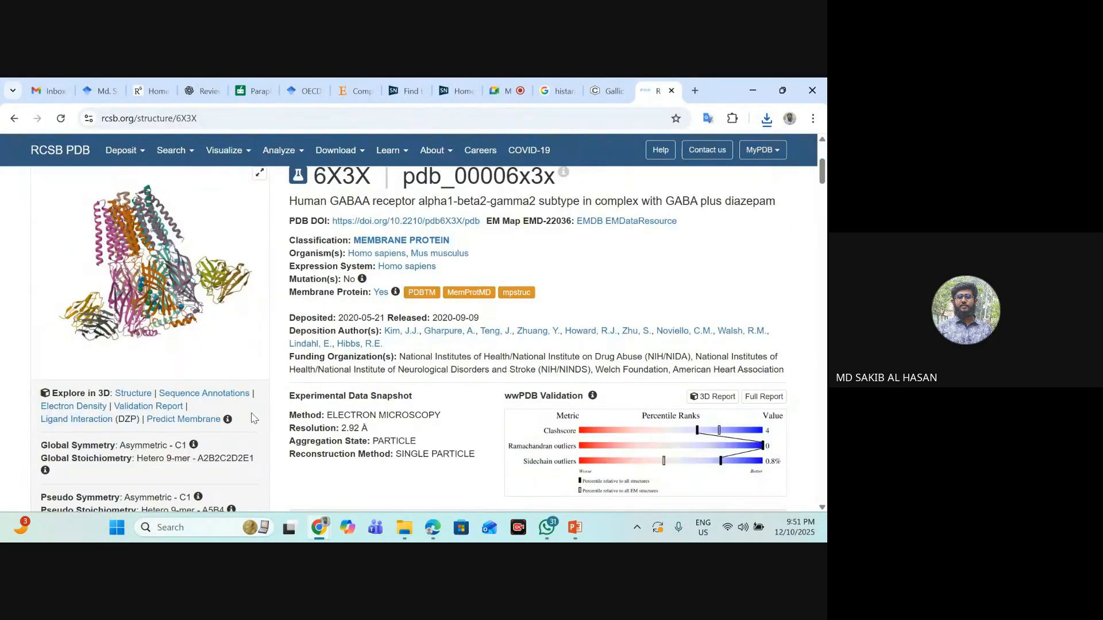
scroll(437, 342, "up", 3)
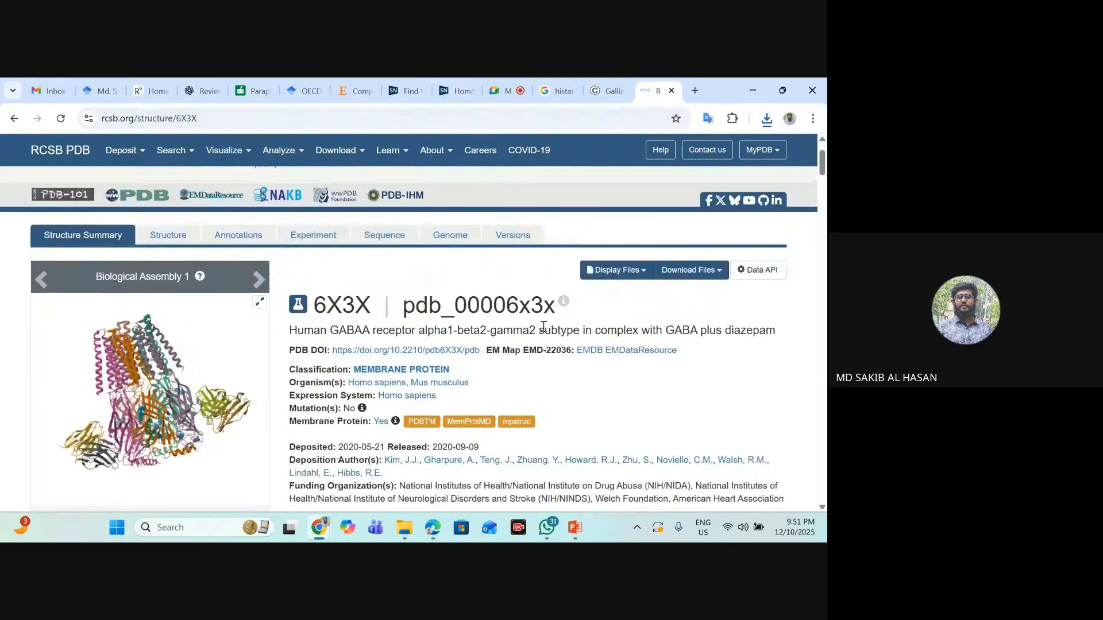
- Open the 6X3X 4 file from the Downloads folder in Discovery Studio, dismiss the printer connection dialog, and close the program
left_click(404, 527)
left_click(92, 253)
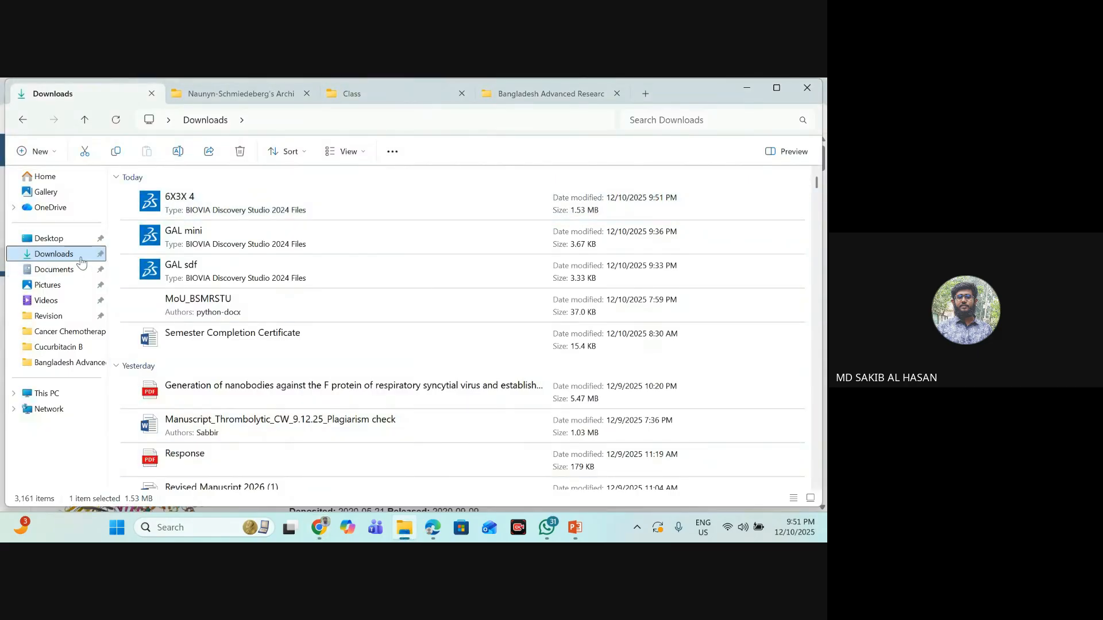
double_click(303, 205)
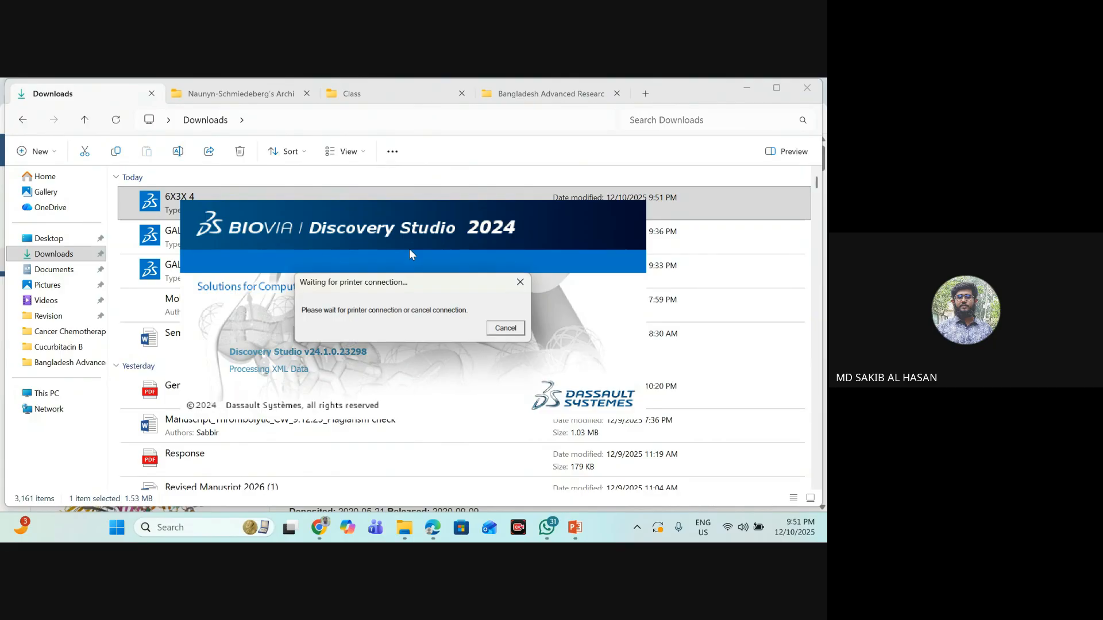
left_click(520, 281)
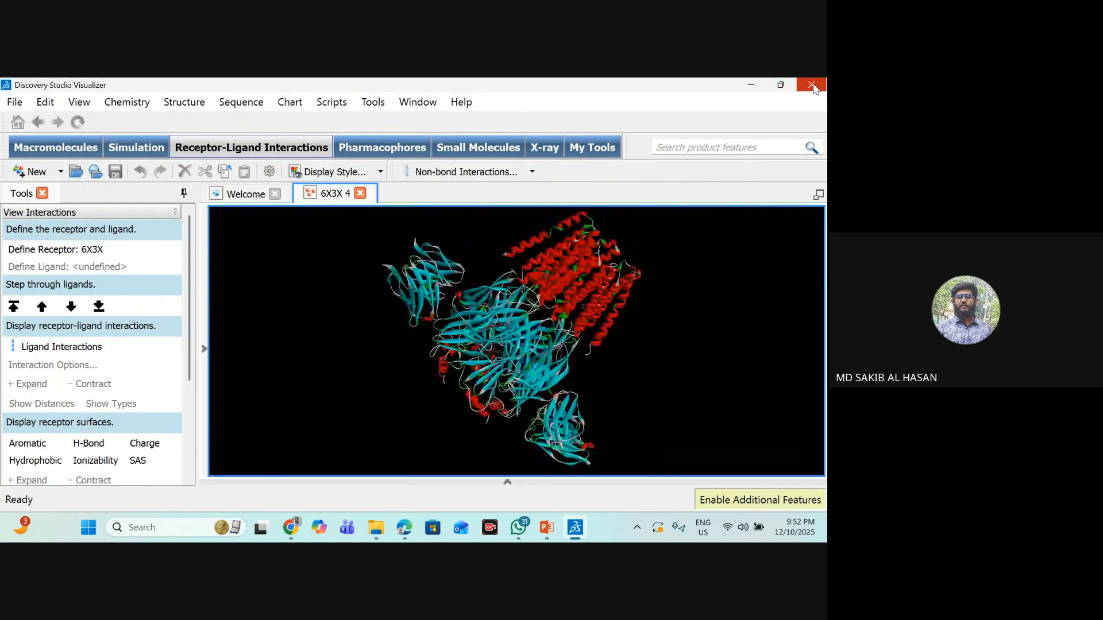
left_click(811, 85)
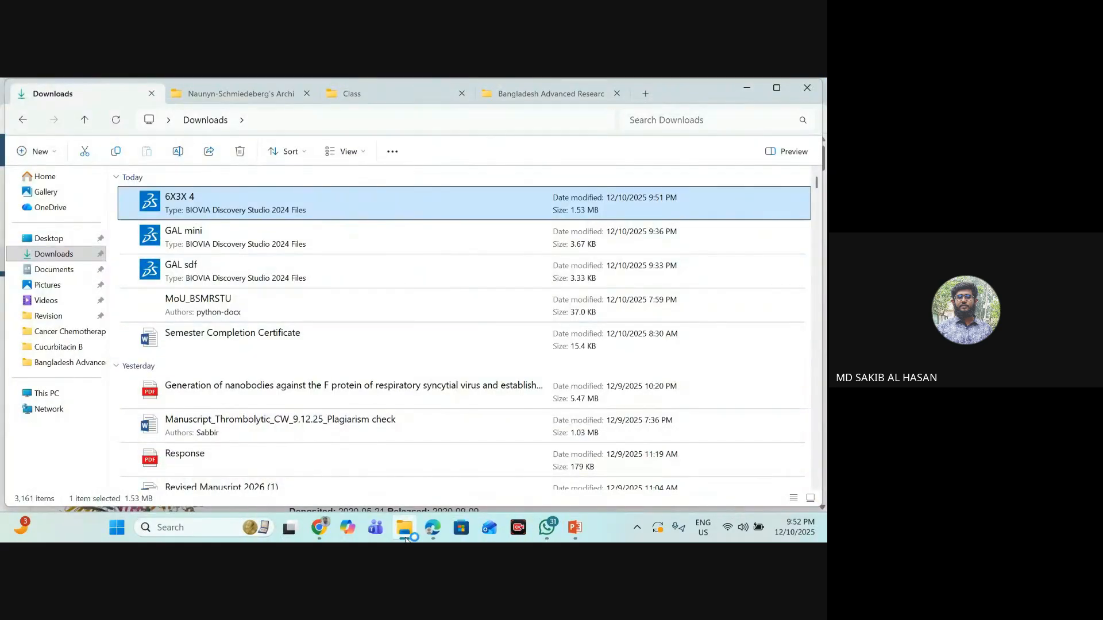
- Launch Discovery Studio Visualizer from the Windows search without loading a structure
left_click(178, 526)
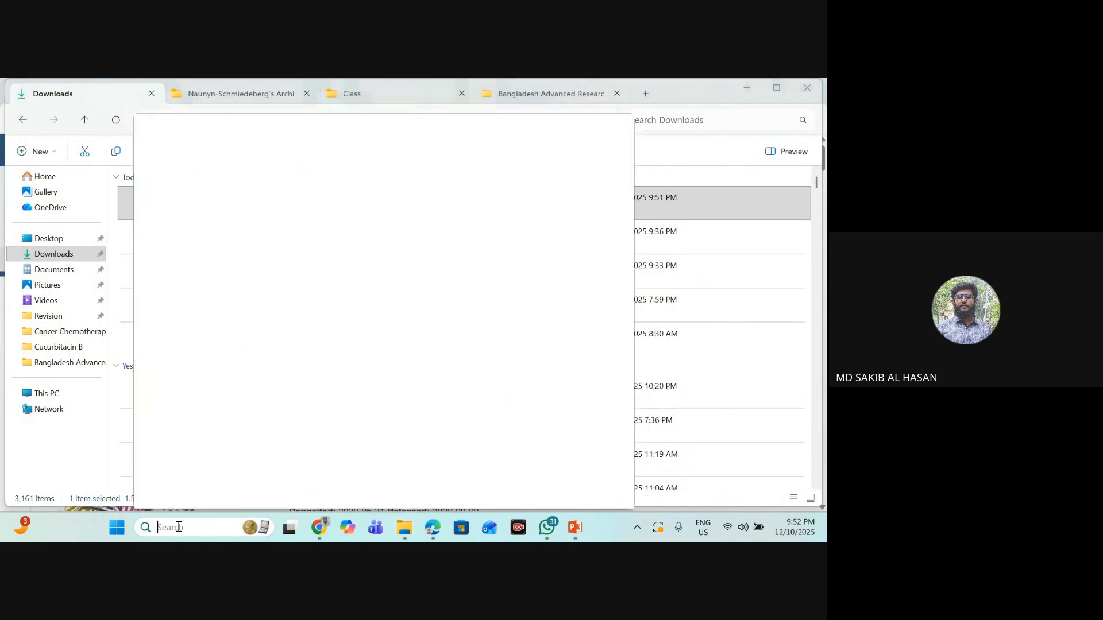
left_click(247, 172)
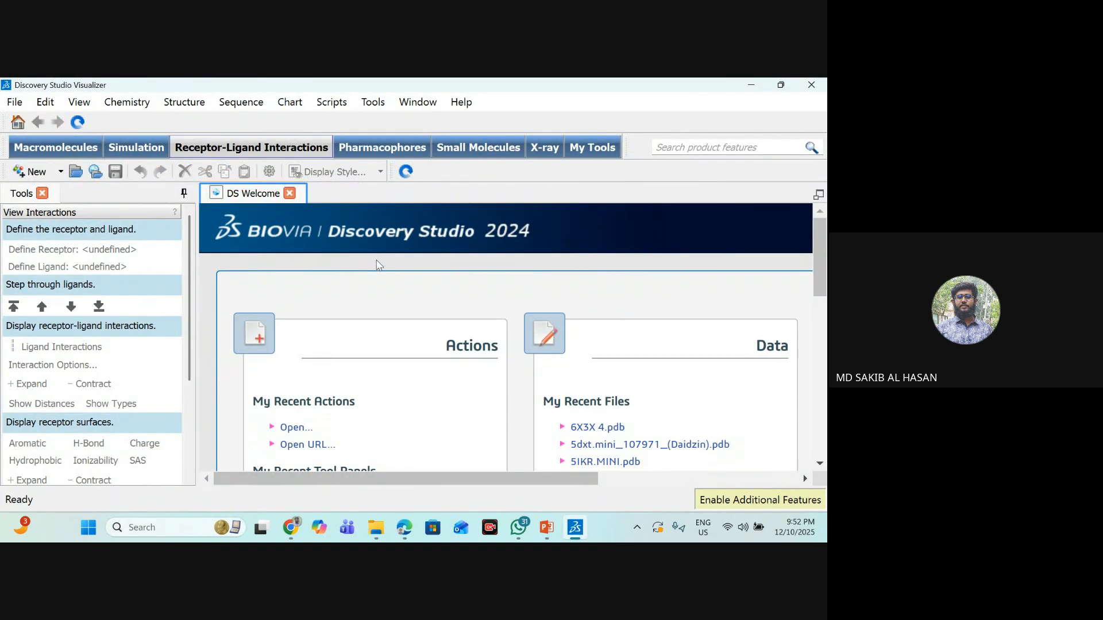
- Open the 6X3X 4 file from the Downloads folder and show the structure's chain hierarchy
left_click(14, 102)
left_click(34, 135)
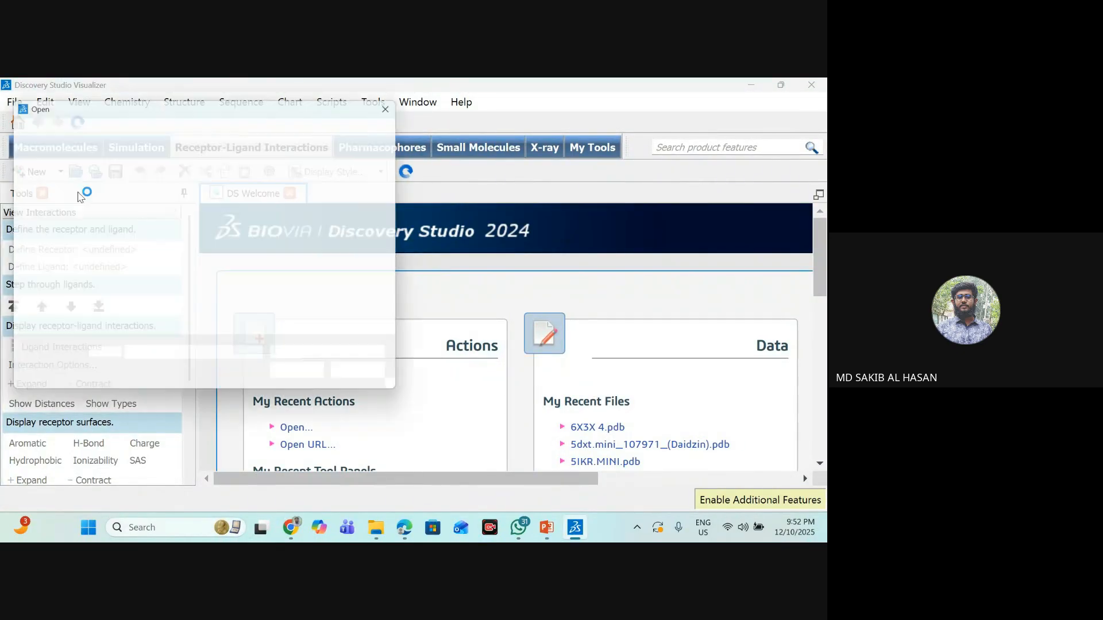
left_click(185, 193)
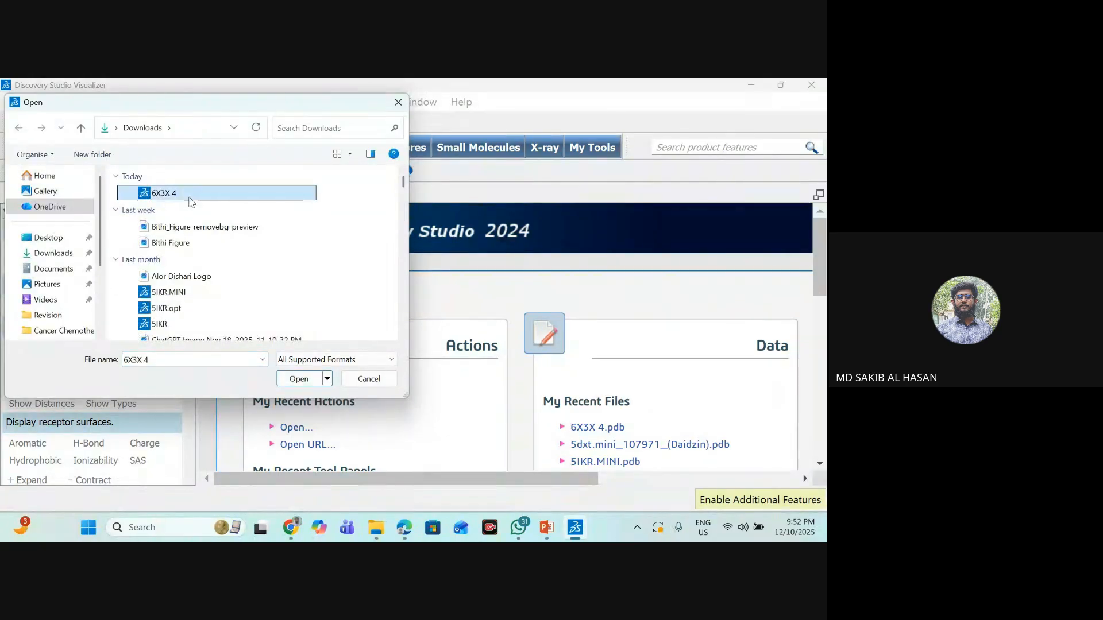
left_click(296, 378)
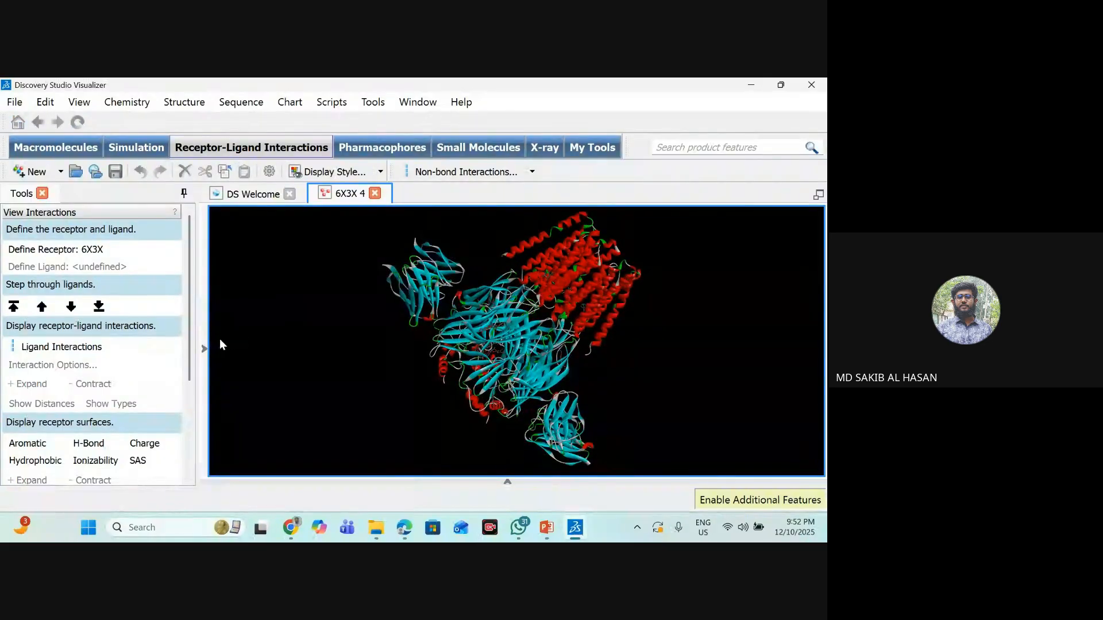
left_click(204, 348)
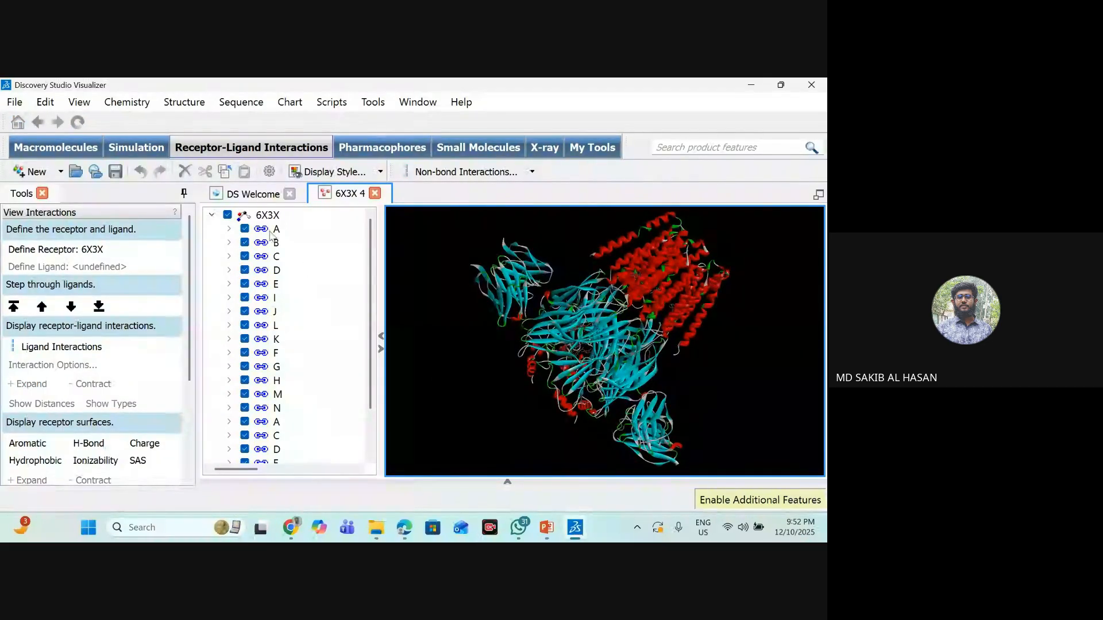
- Inspect chains A and B and the rest of the 6X3X hierarchy, and close Discovery Studio without saving
left_click(277, 233)
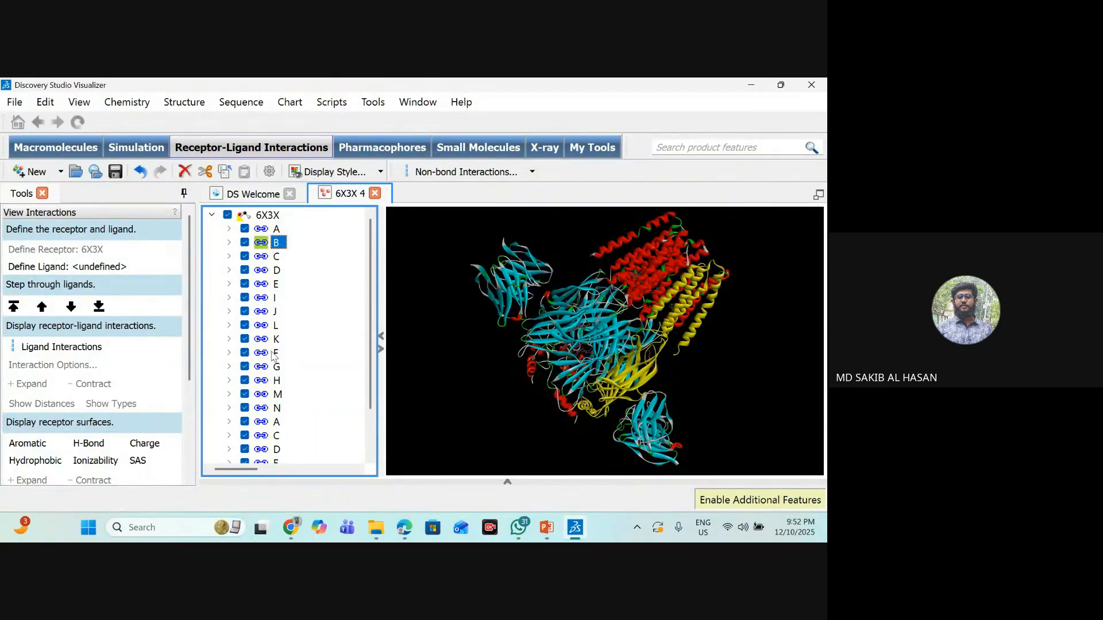
scroll(278, 359, "down", 2)
scroll(277, 361, "up", 2)
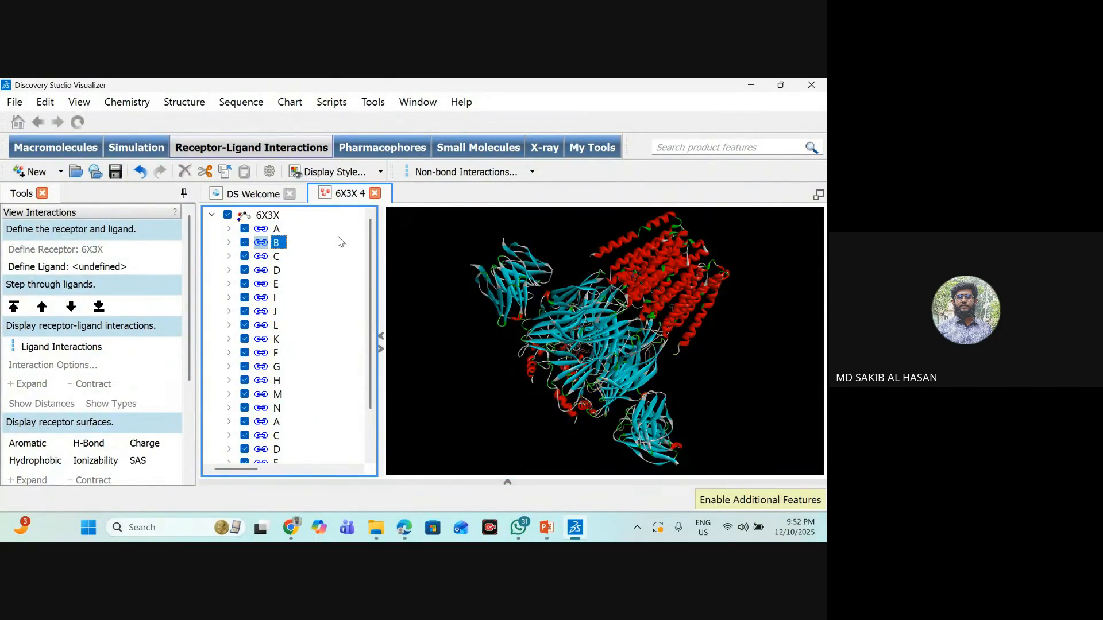
left_click(276, 231)
left_click(278, 243)
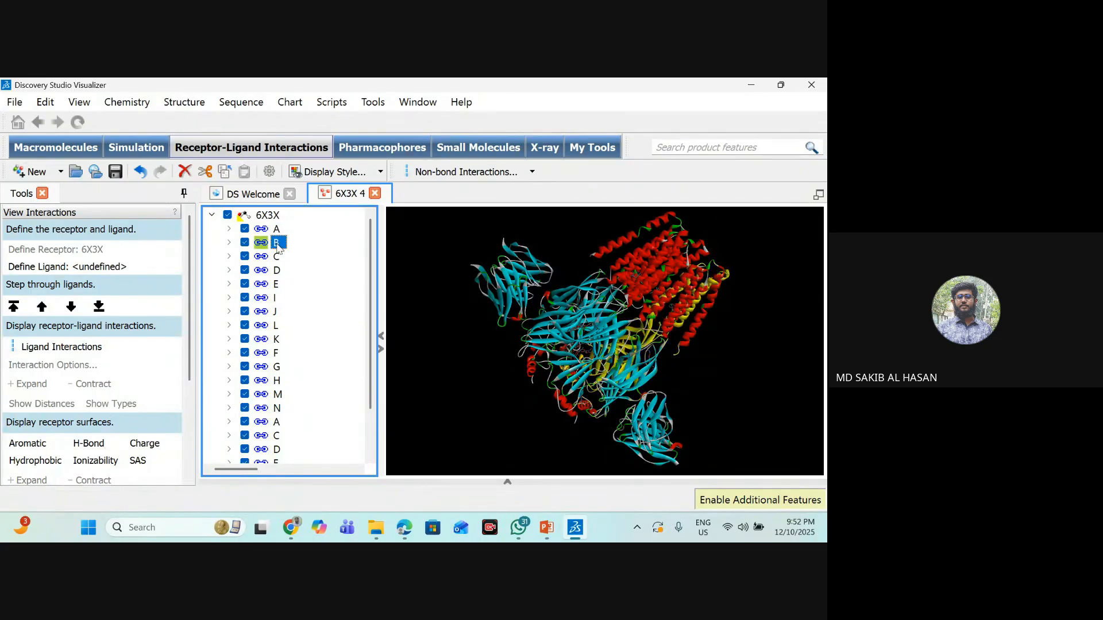
scroll(356, 253, "down", 2)
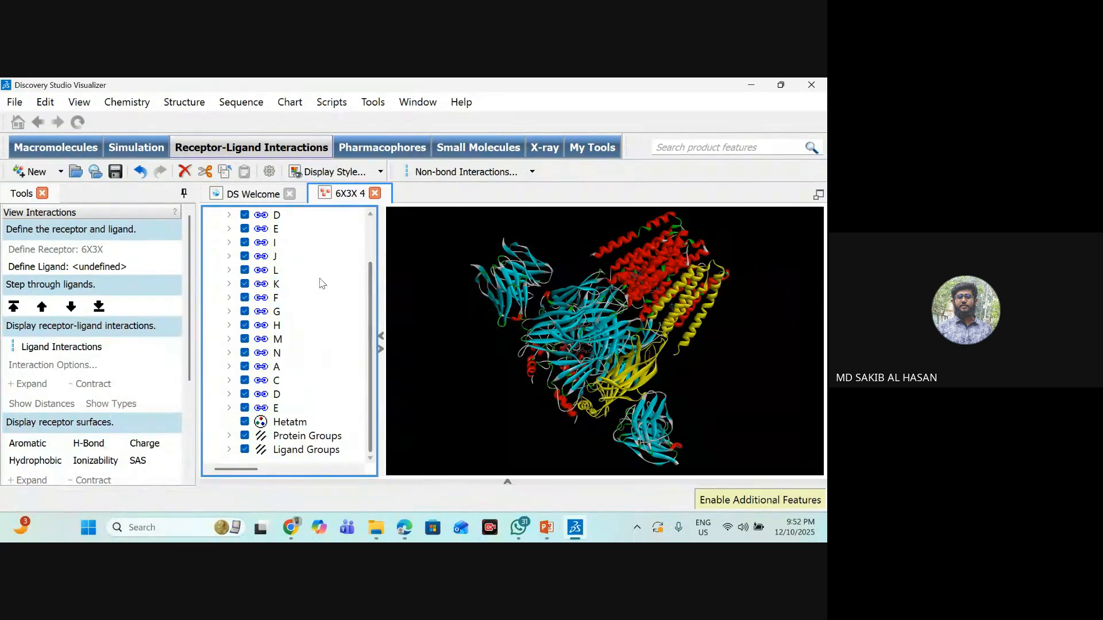
scroll(319, 286, "up", 2)
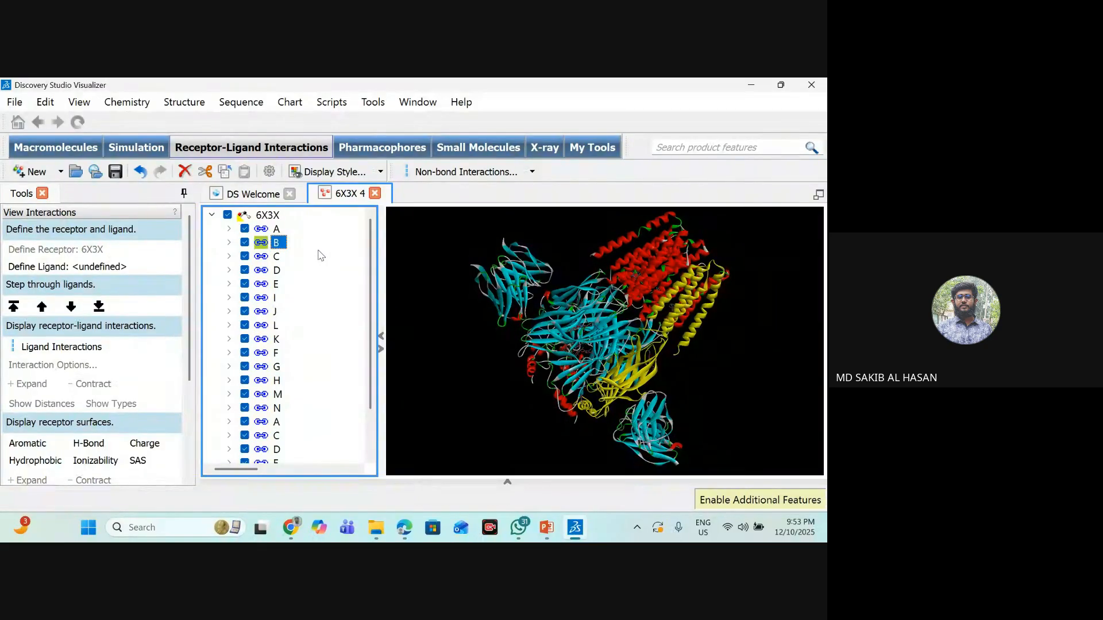
left_click(811, 85)
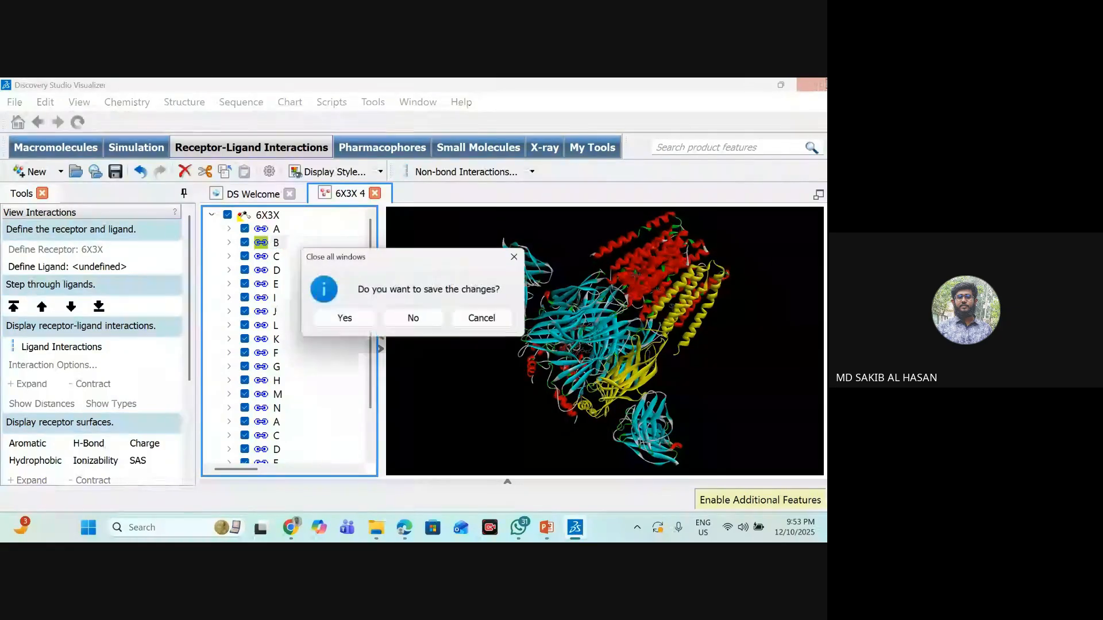
left_click(413, 319)
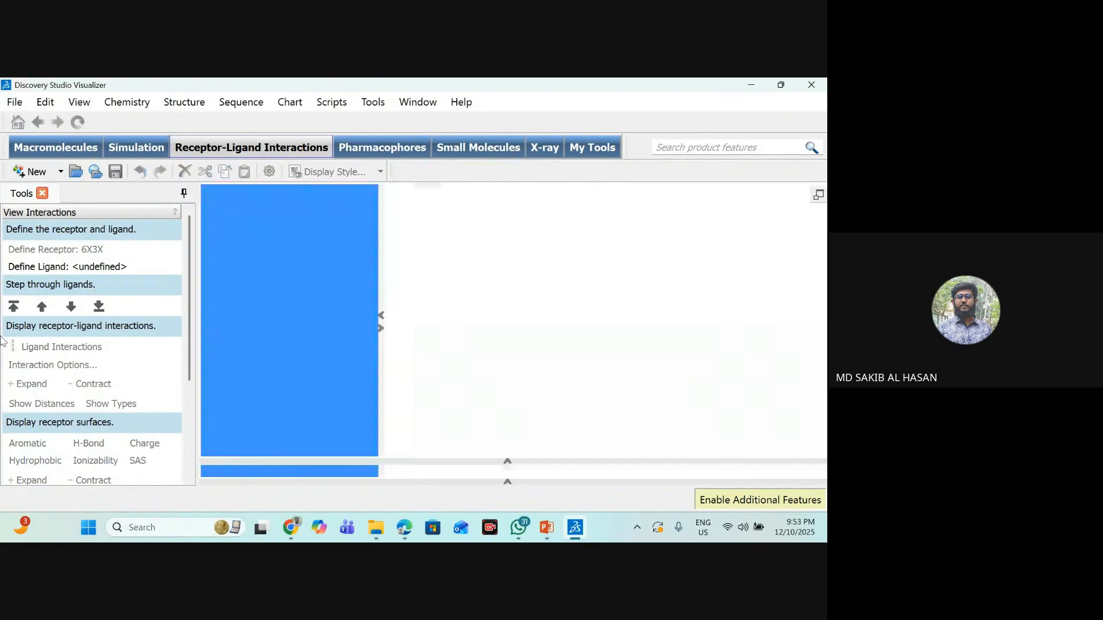
- Launch PyMOL and load the 6X3X 4 structure from the Downloads folder
left_click(224, 523)
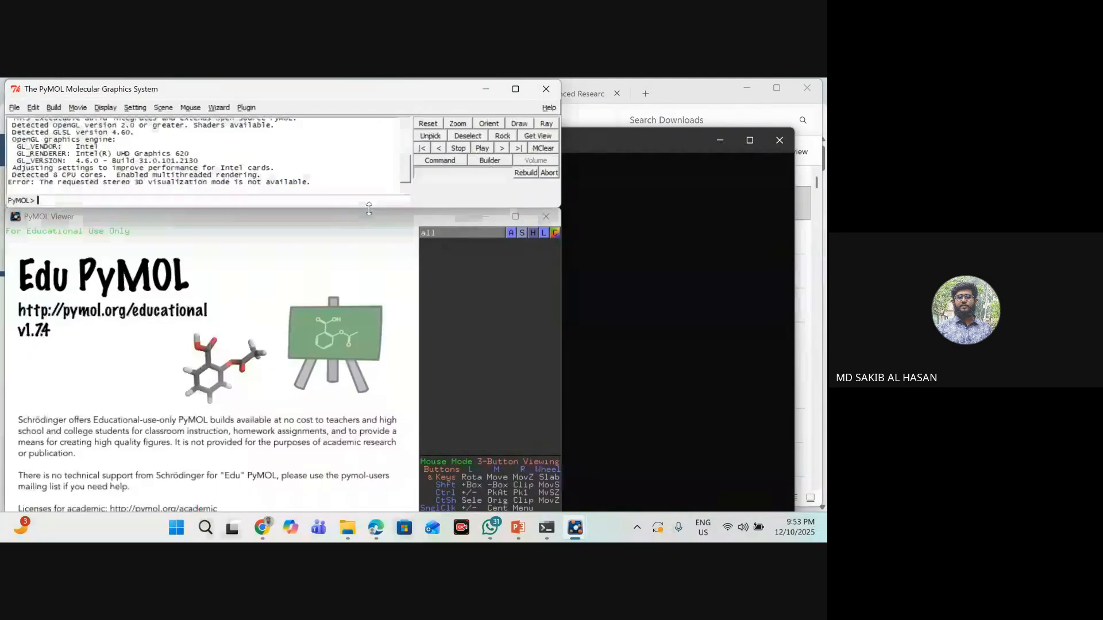
left_click(13, 107)
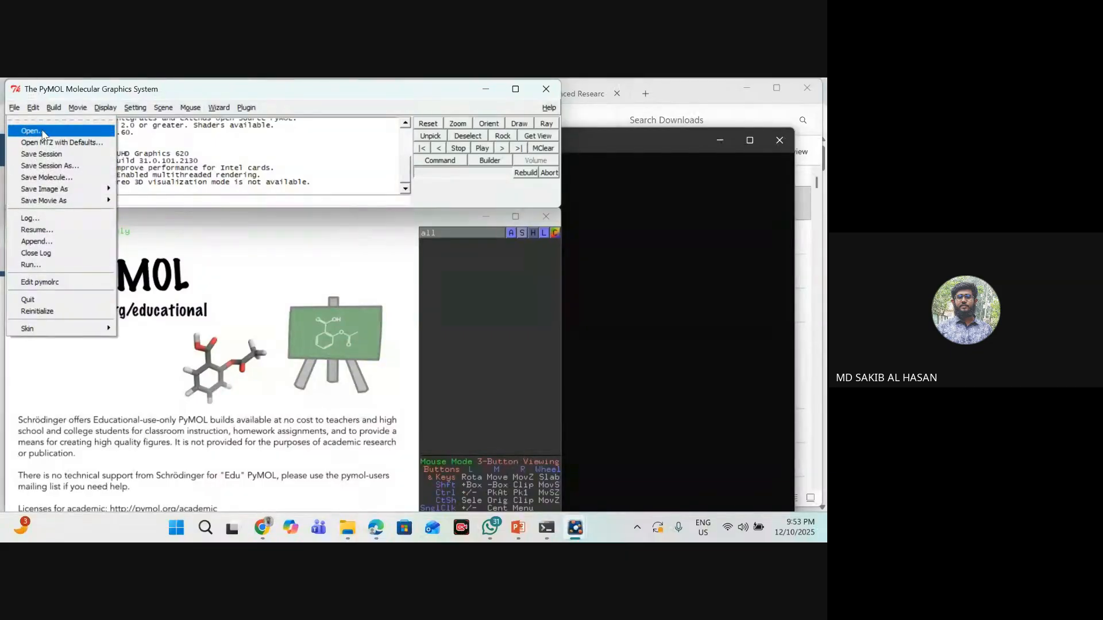
left_click(31, 132)
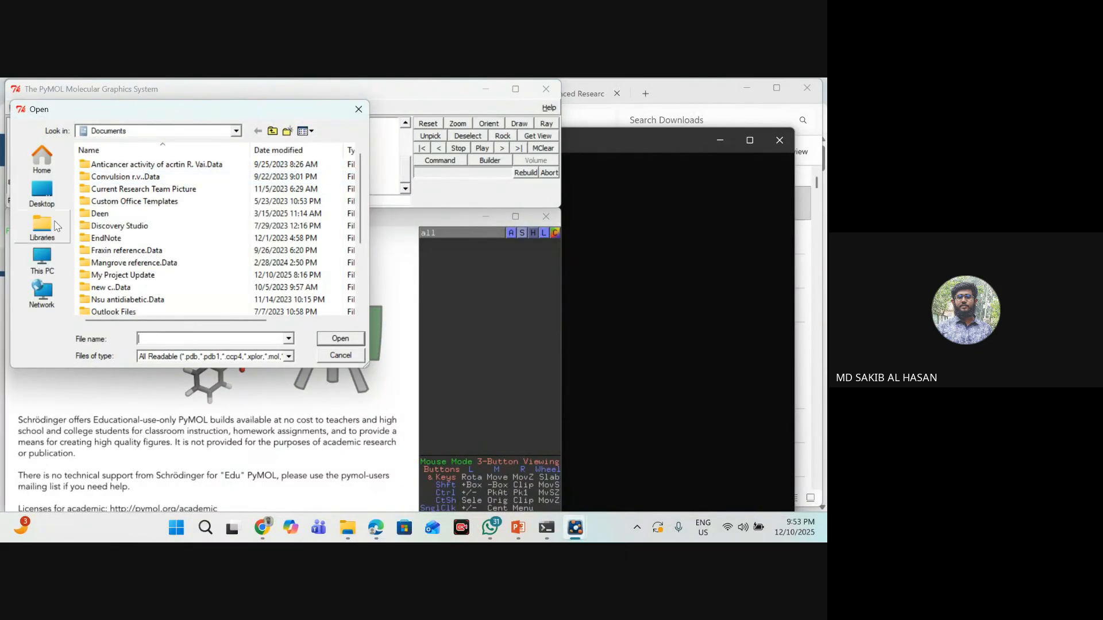
scroll(63, 242, "down", 1)
scroll(63, 241, "down", 1)
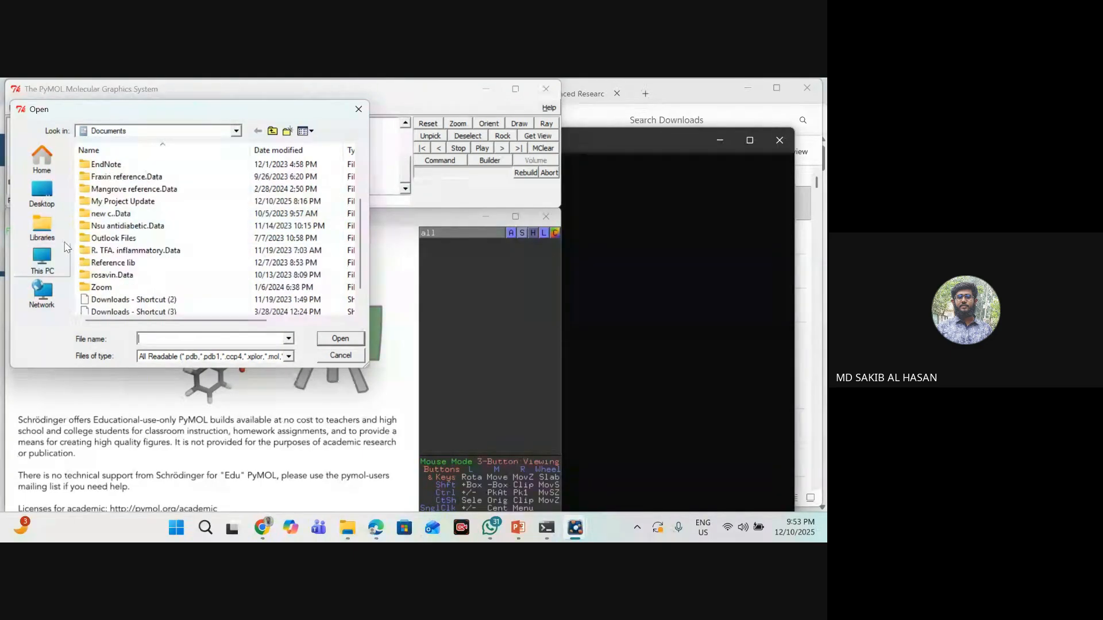
left_click(42, 192)
double_click(132, 296)
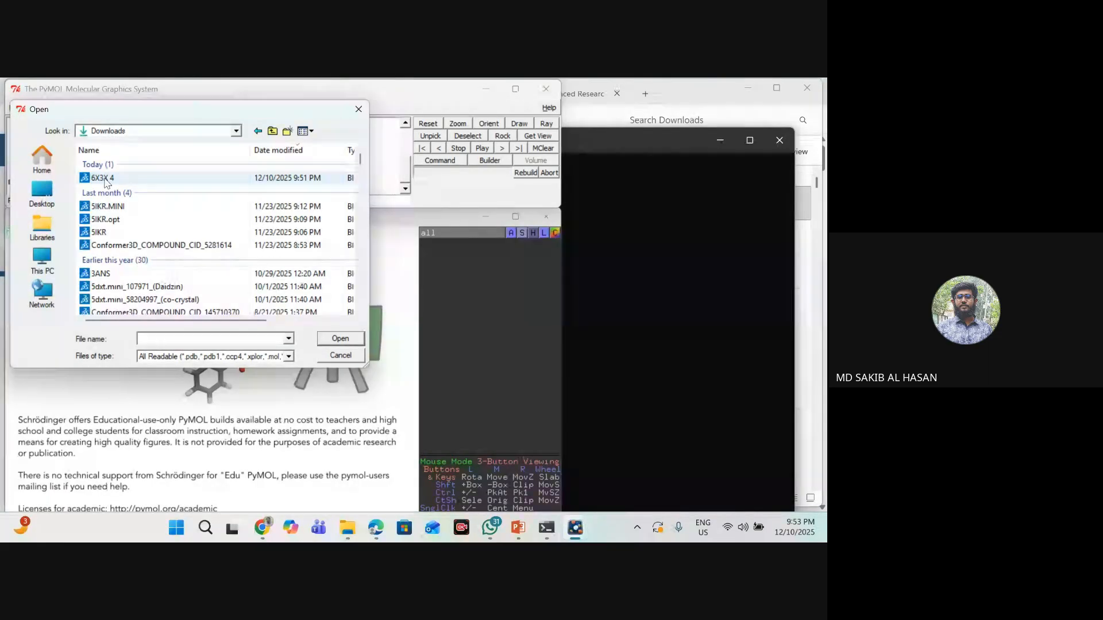
left_click(117, 182)
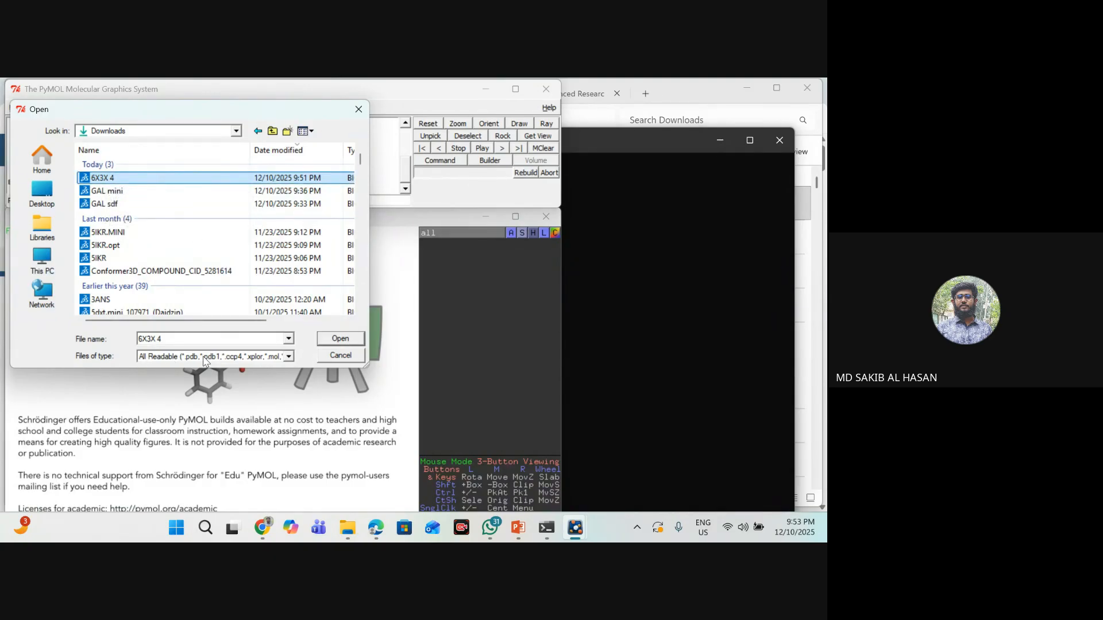
left_click(349, 339)
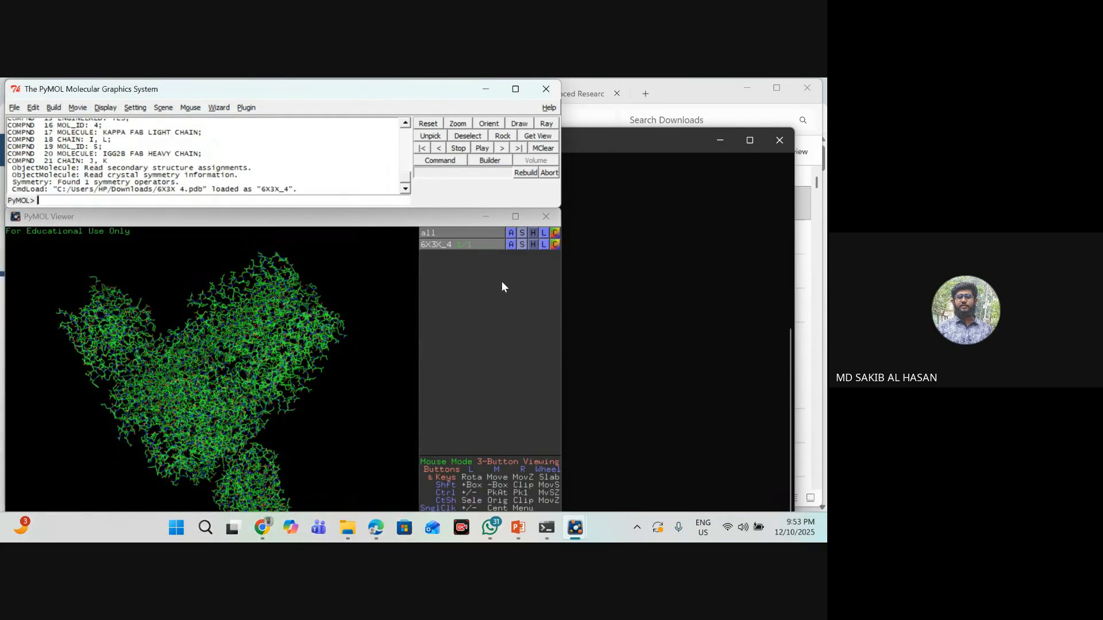
- Maximize the PyMOL viewer, display the residue sequence, and find where chain A ends and chain B begins
left_click(517, 217)
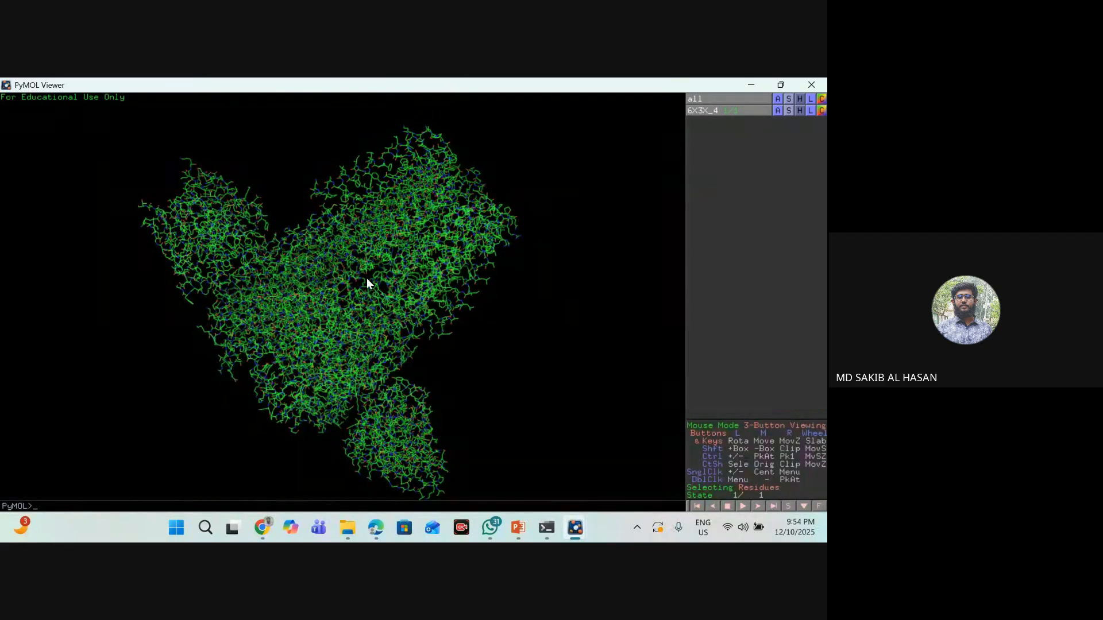
left_click(789, 508)
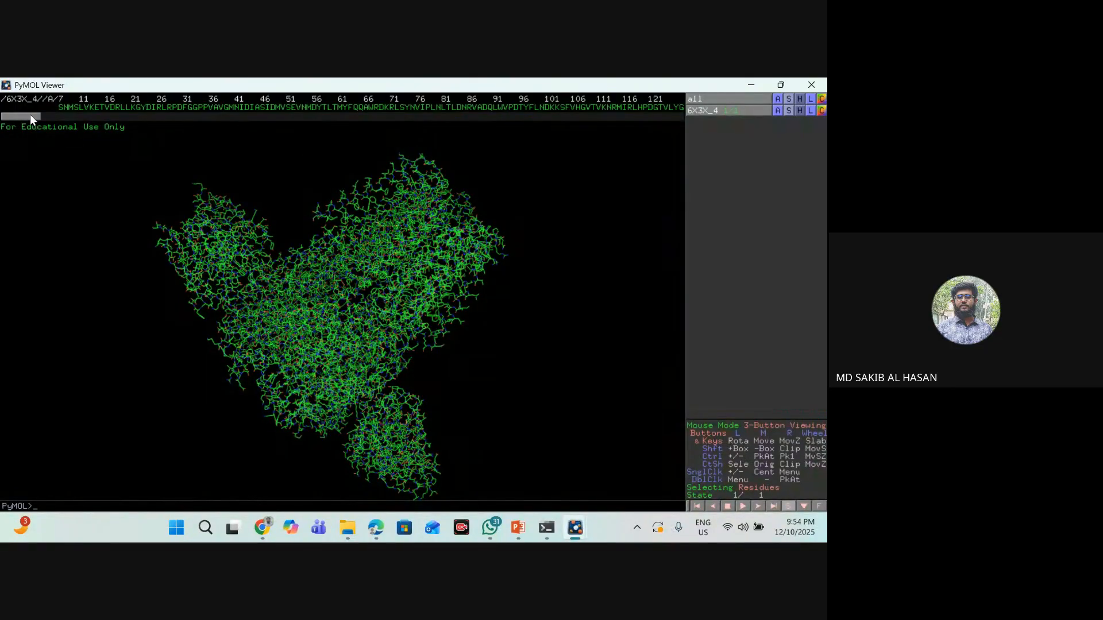
left_click_drag(30, 115, 2, 126)
left_click_drag(34, 114, 129, 119)
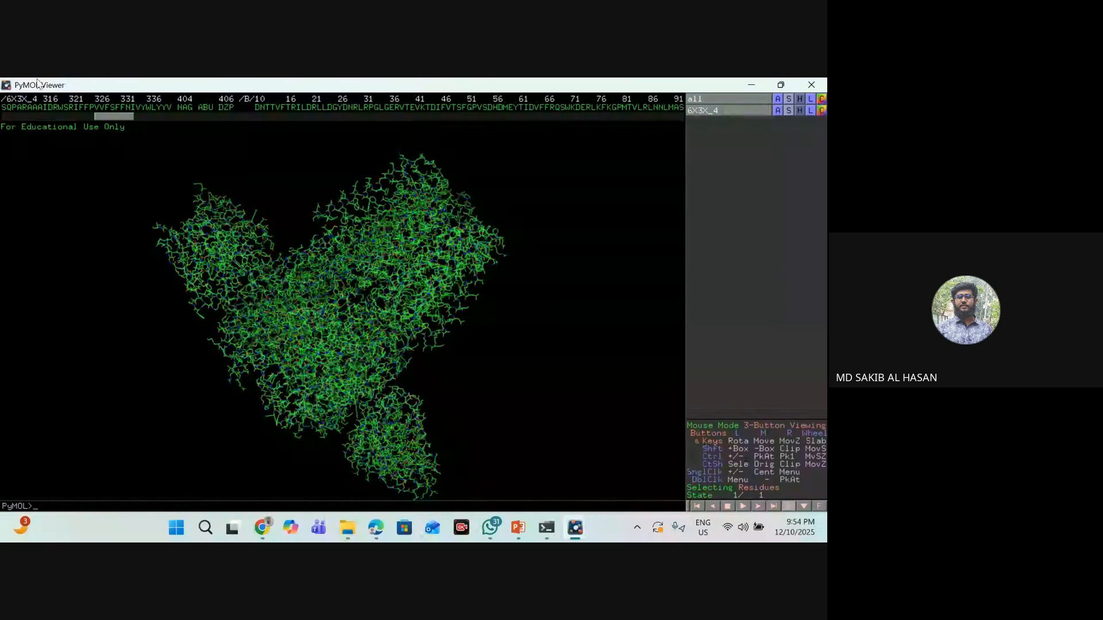
- Select the NAG, ABU and DZP residues between chains A and B in the sequence and remove them
left_click(184, 108)
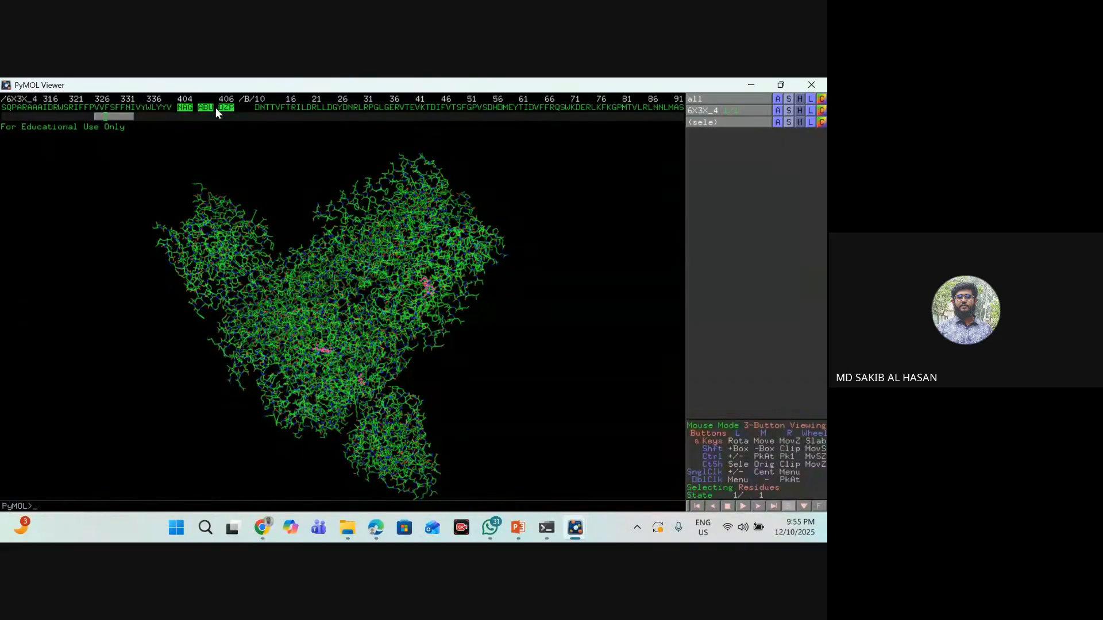
left_click(219, 147)
left_click(181, 108)
left_click(229, 106, "shift")
right_click(229, 106)
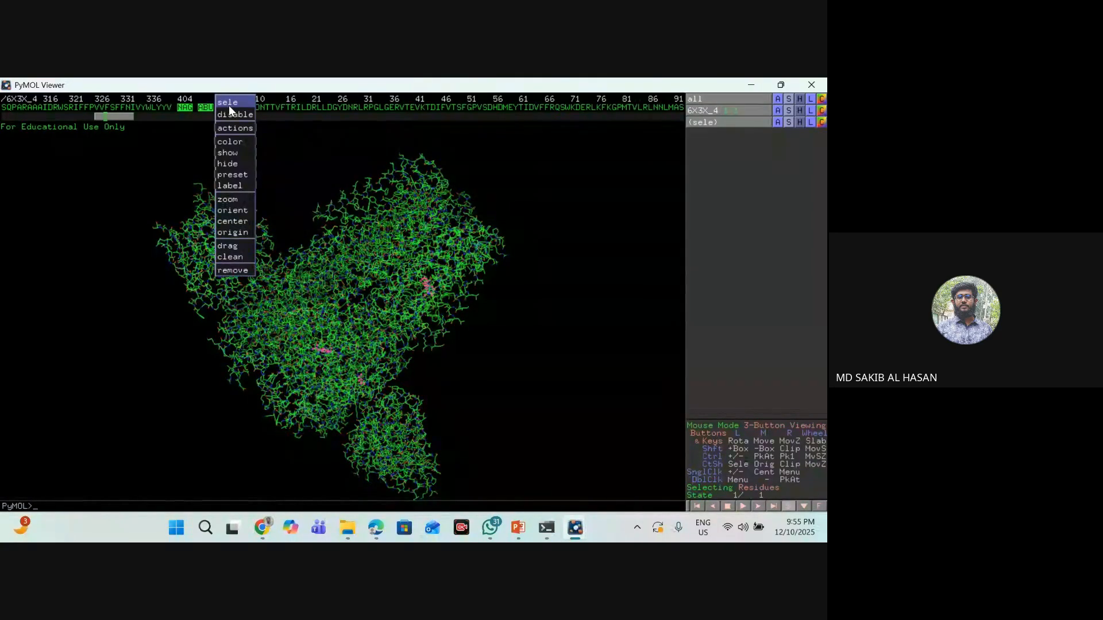
left_click(248, 271)
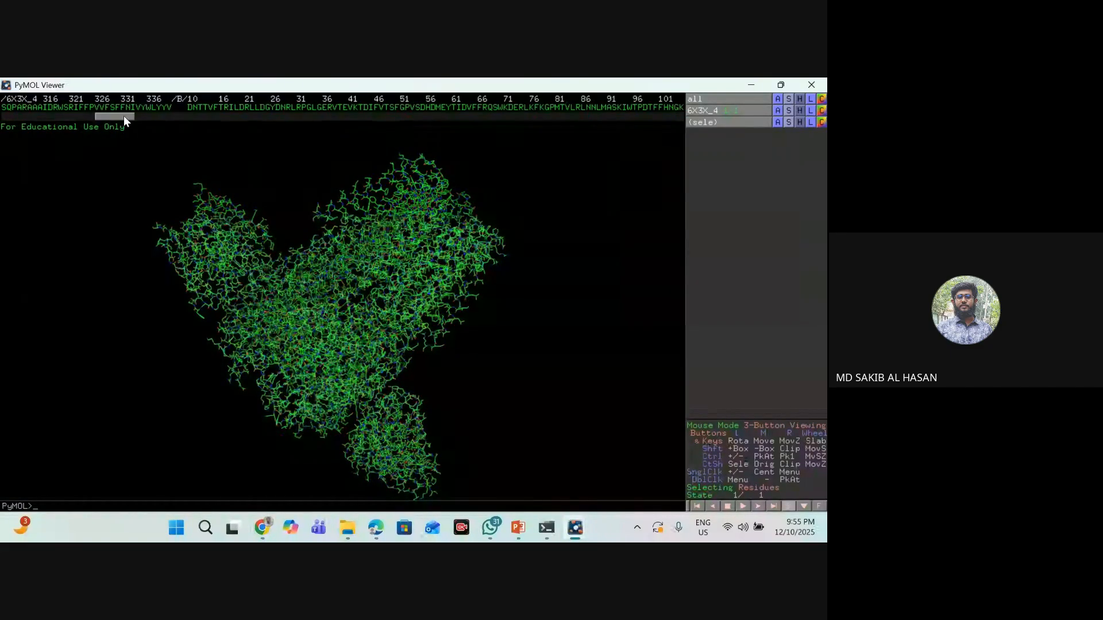
- Select everything from the first residue of chain C through the last NAG of chain N and remove it
left_click_drag(125, 115, 207, 129)
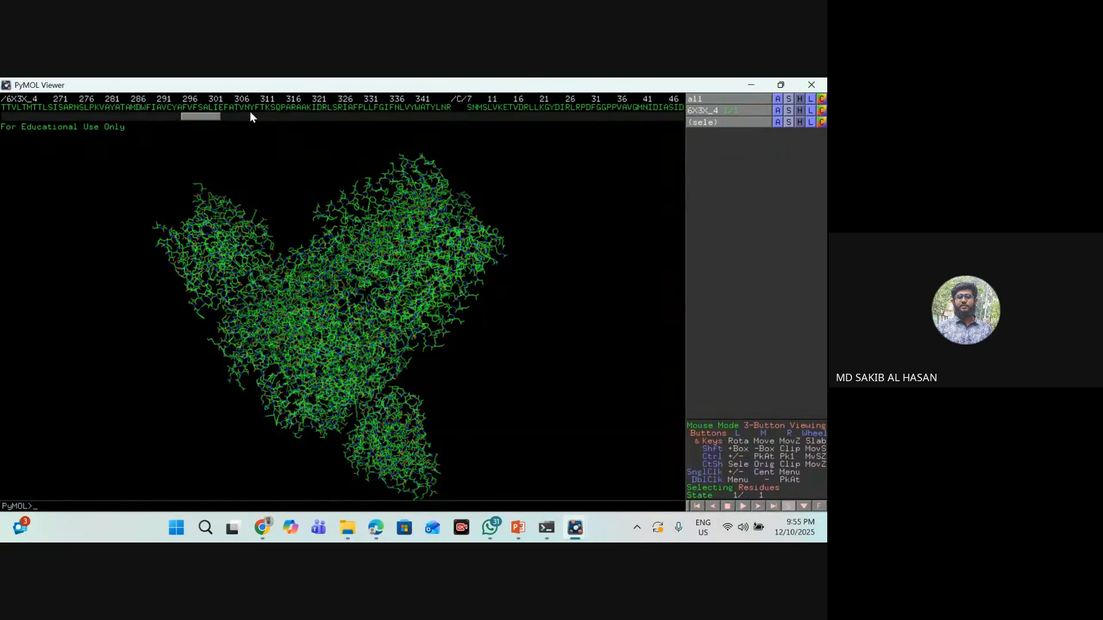
left_click_drag(218, 118, 669, 130)
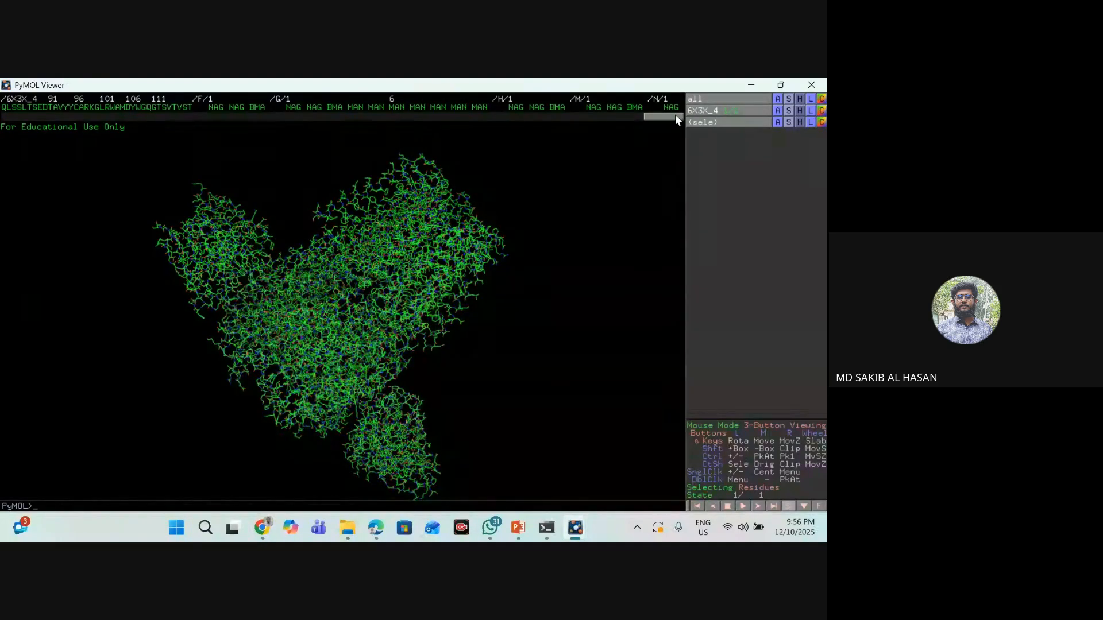
left_click_drag(674, 115, 212, 125)
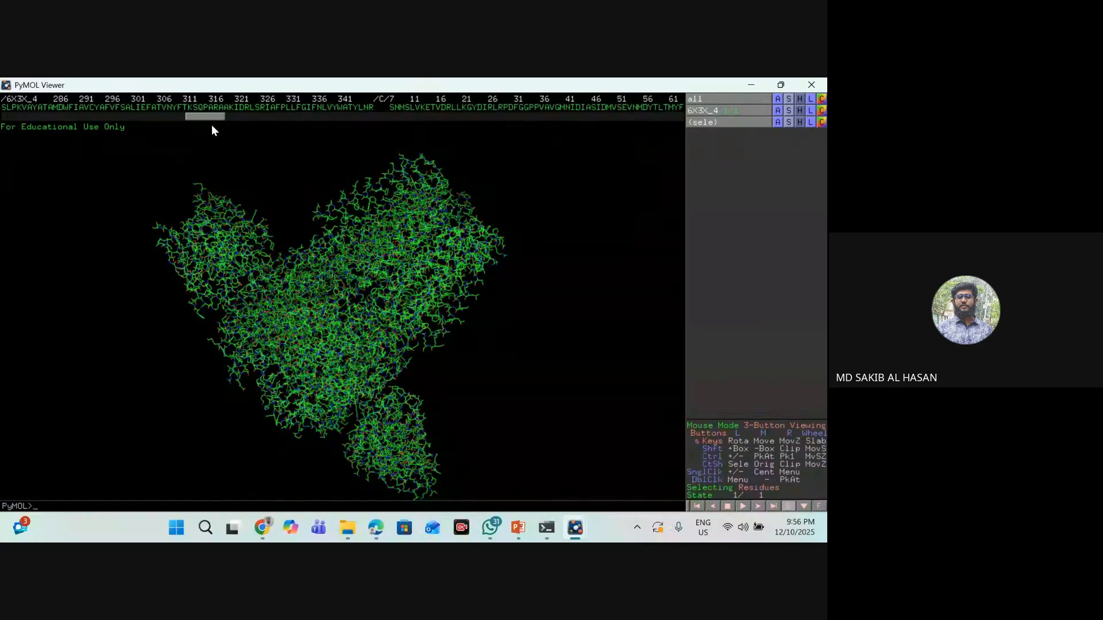
left_click(391, 108)
left_click_drag(219, 115, 688, 121)
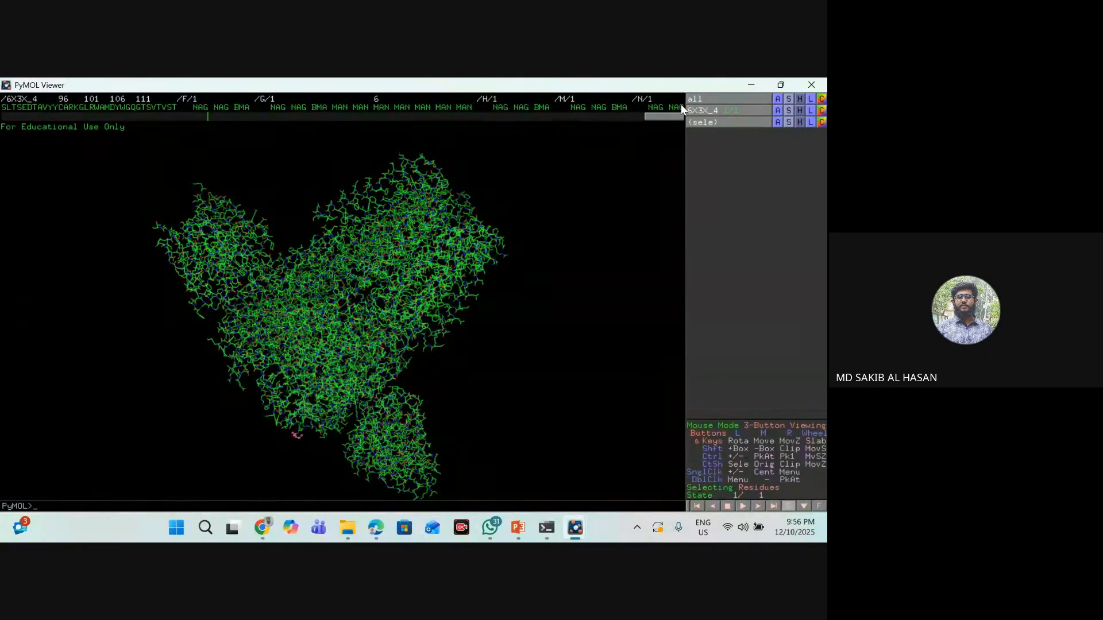
left_click(680, 105, "shift")
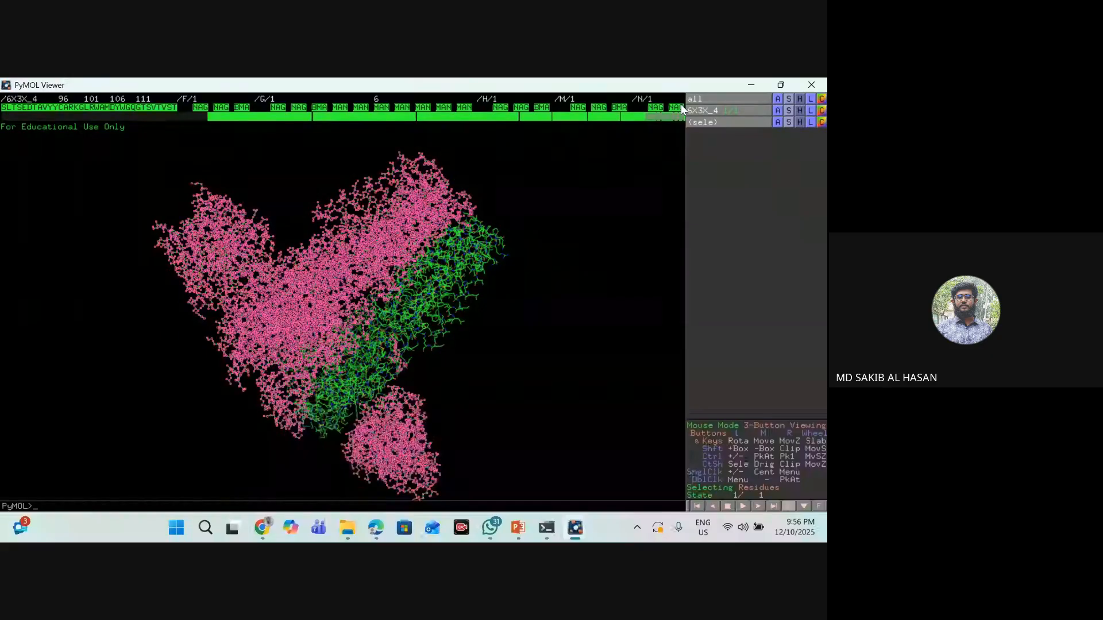
right_click(682, 108)
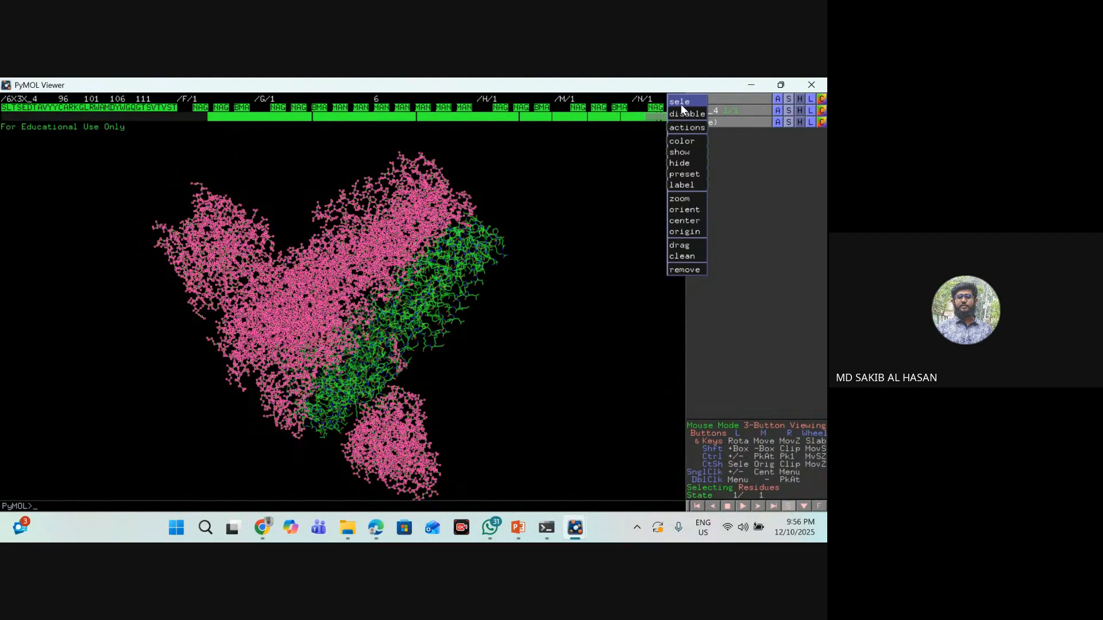
left_click(684, 270)
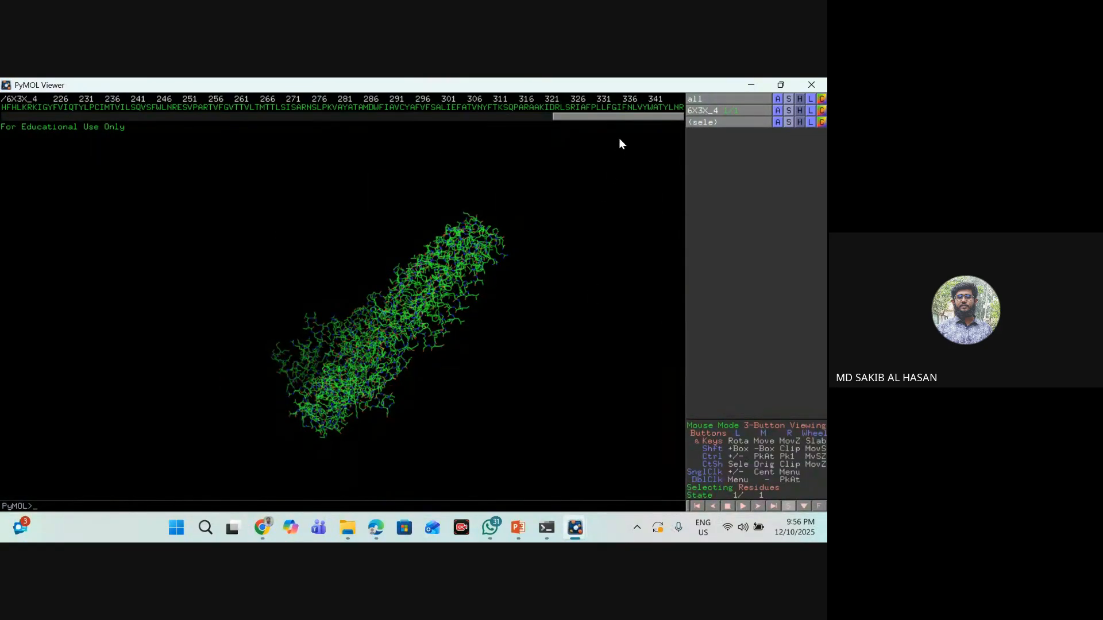
- Review the remaining sequence back to the start of chain A and restore the viewer to its smaller window size
left_click_drag(627, 116, 52, 109)
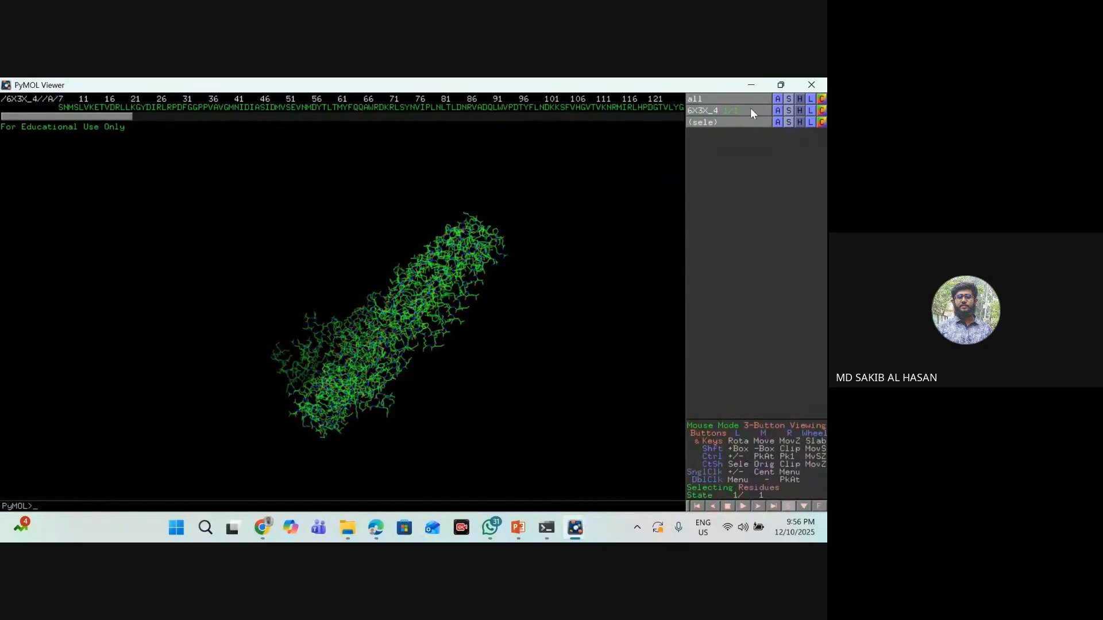
left_click(781, 85)
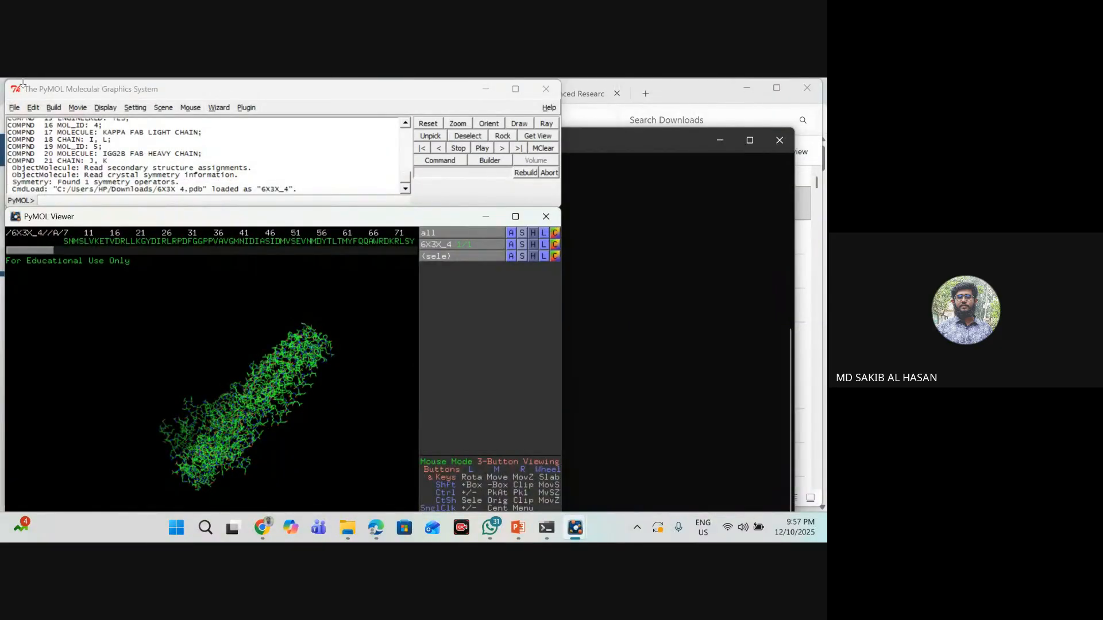
left_click(516, 216)
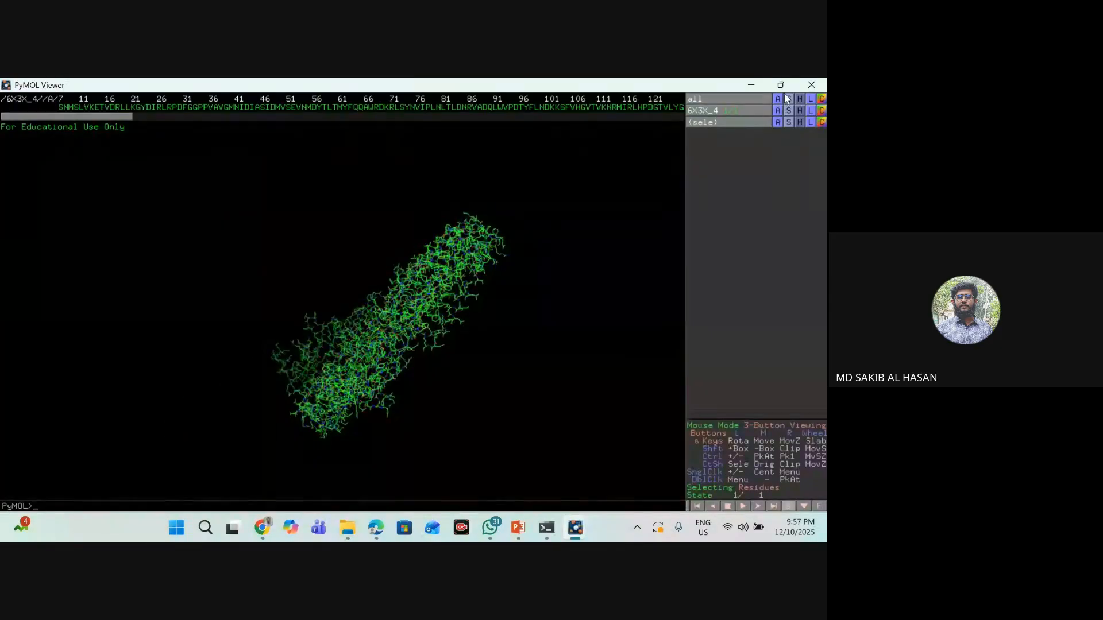
left_click(781, 85)
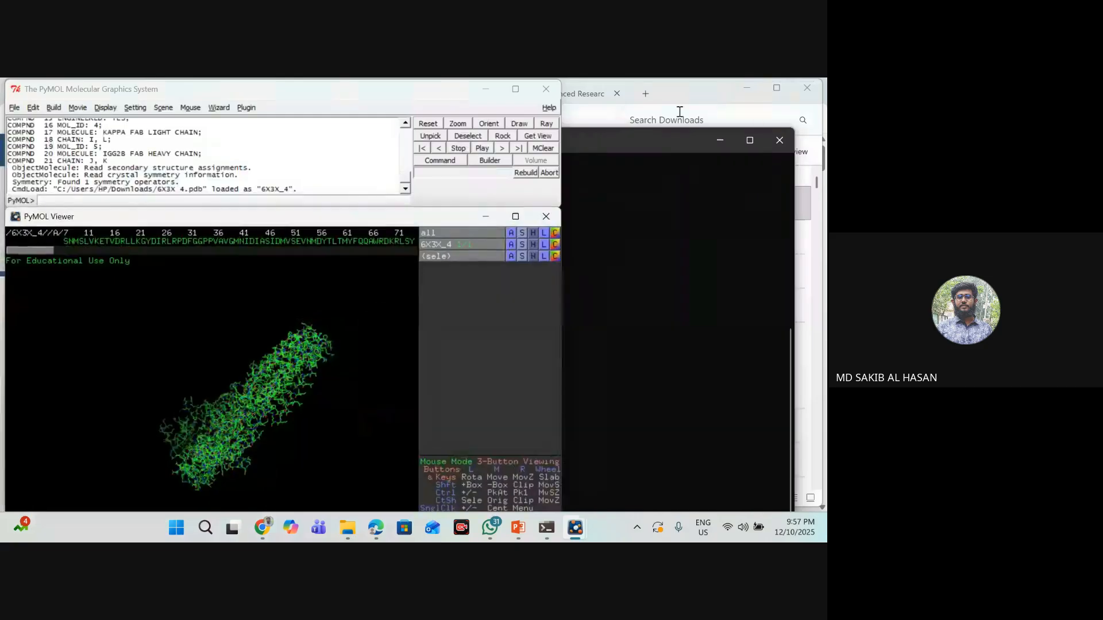
- Start saving the 6X3X_4 molecule as a single PDB file and choose the Downloads folder as its location
left_click(14, 108)
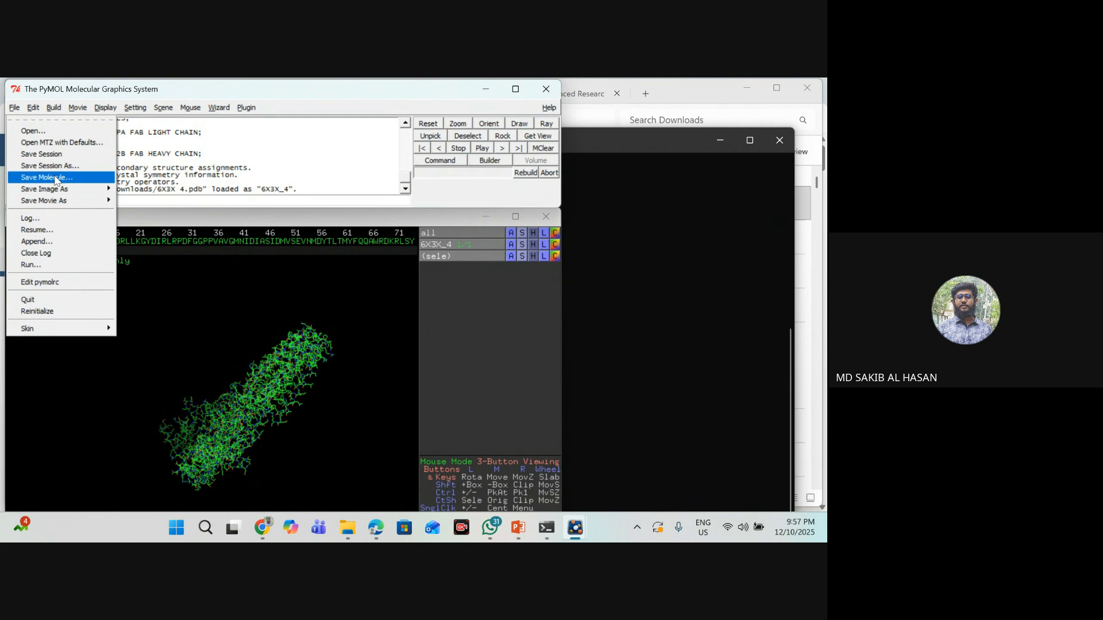
left_click(56, 178)
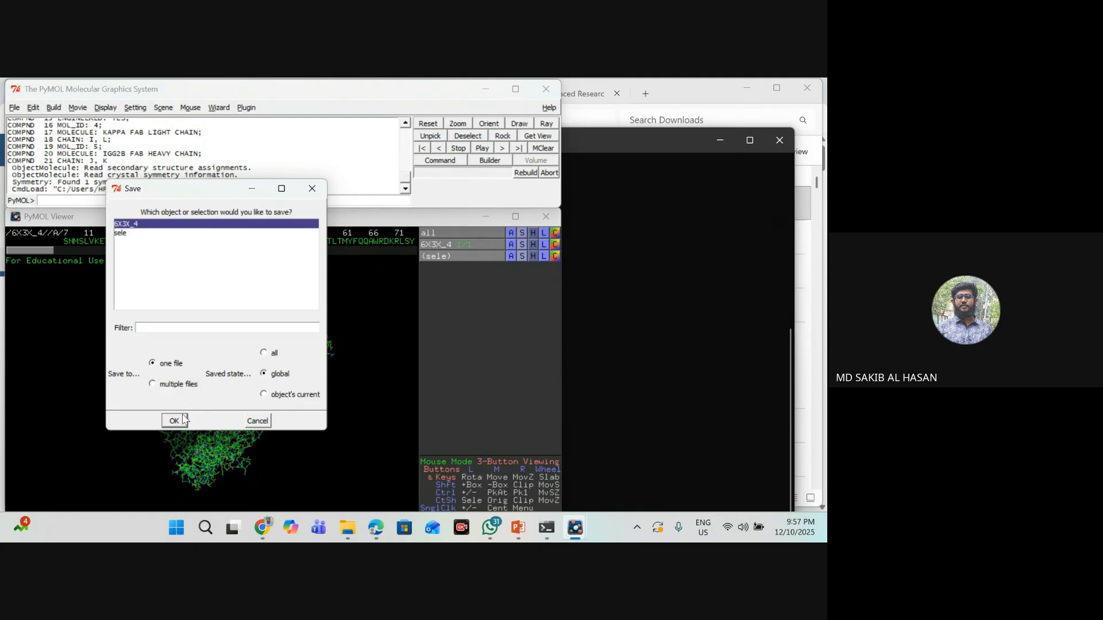
left_click(180, 419)
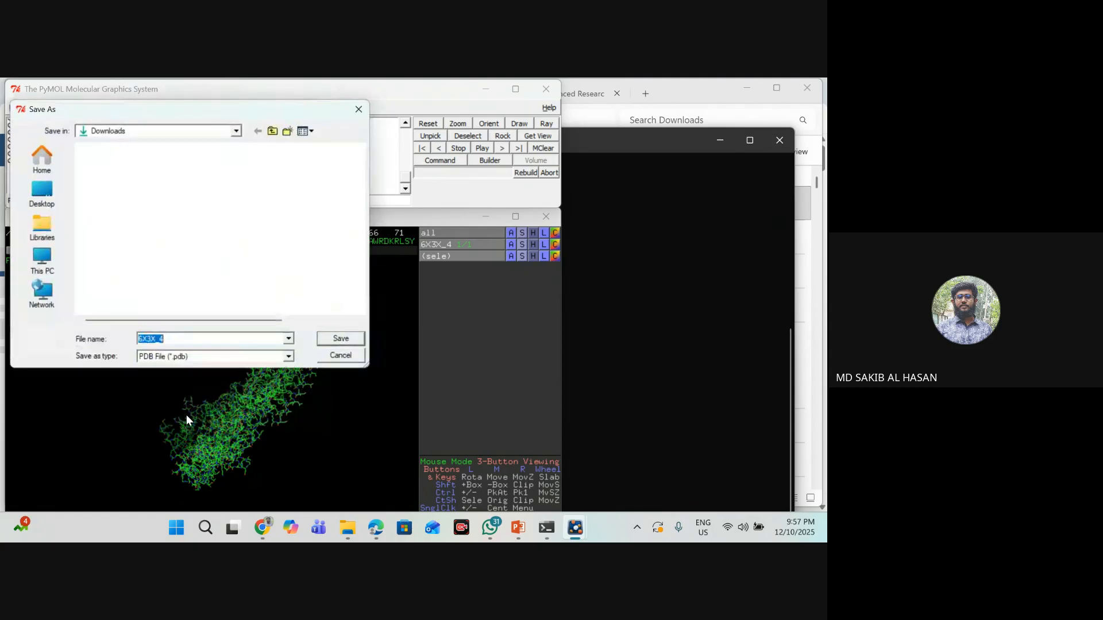
left_click(172, 341)
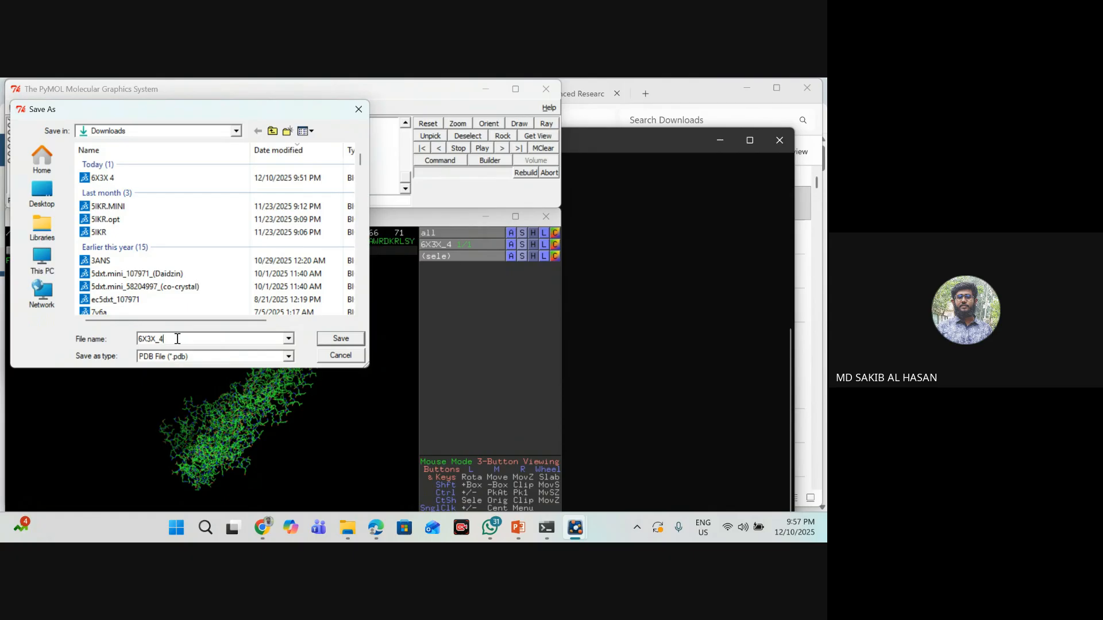
left_click(42, 193)
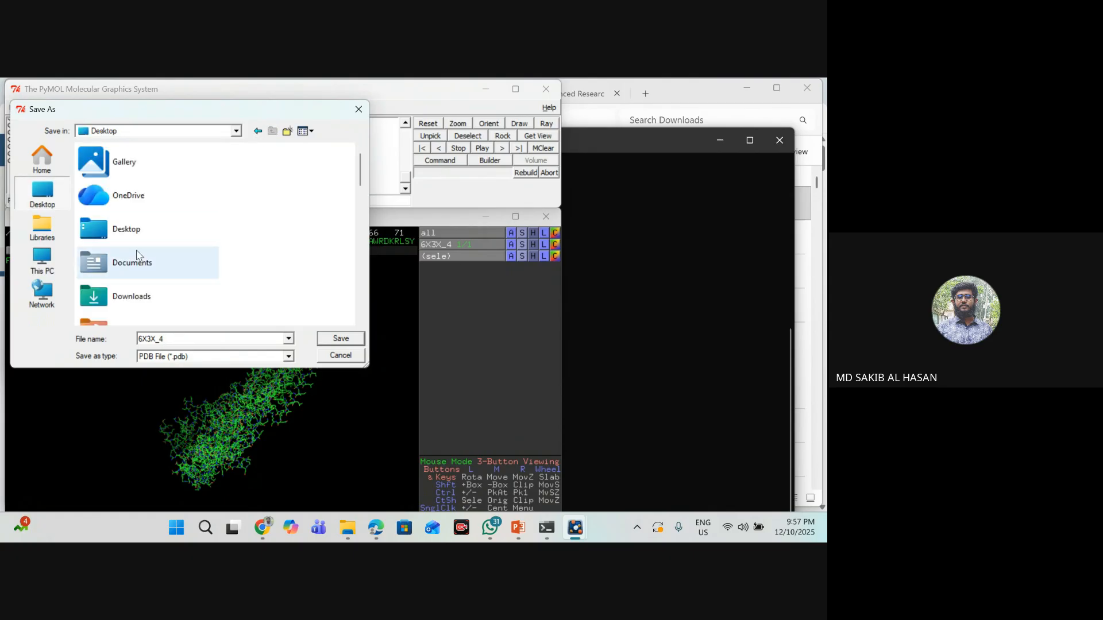
double_click(127, 308)
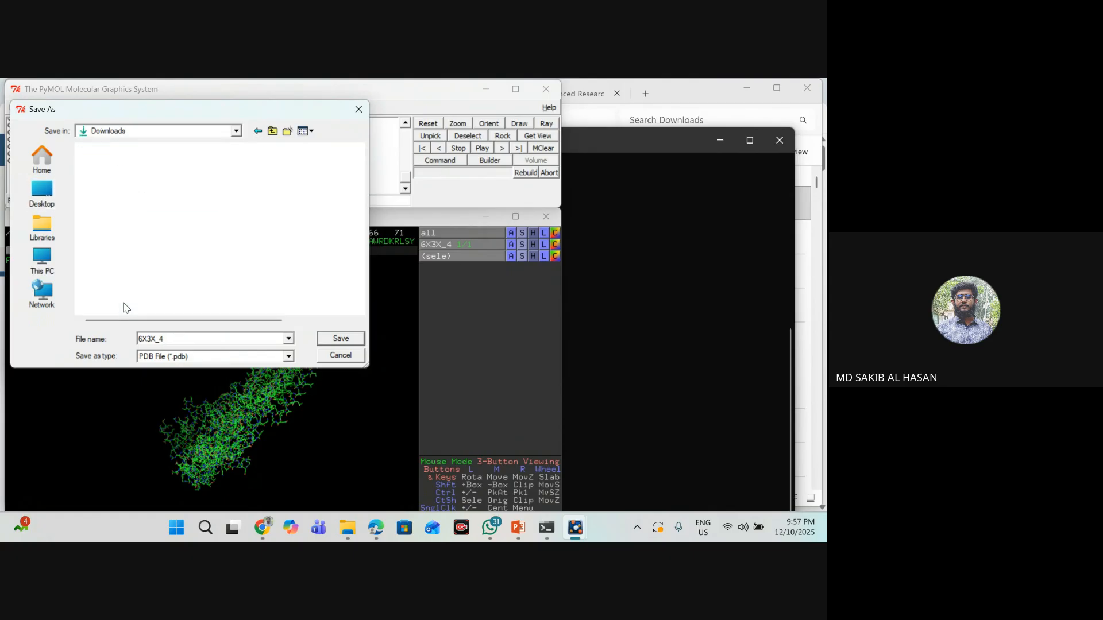
- Name the cleaned receptor file "6X3X optm." and save it
double_click(178, 339)
left_click(178, 339)
key("BackSpace")
key("BackSpace")
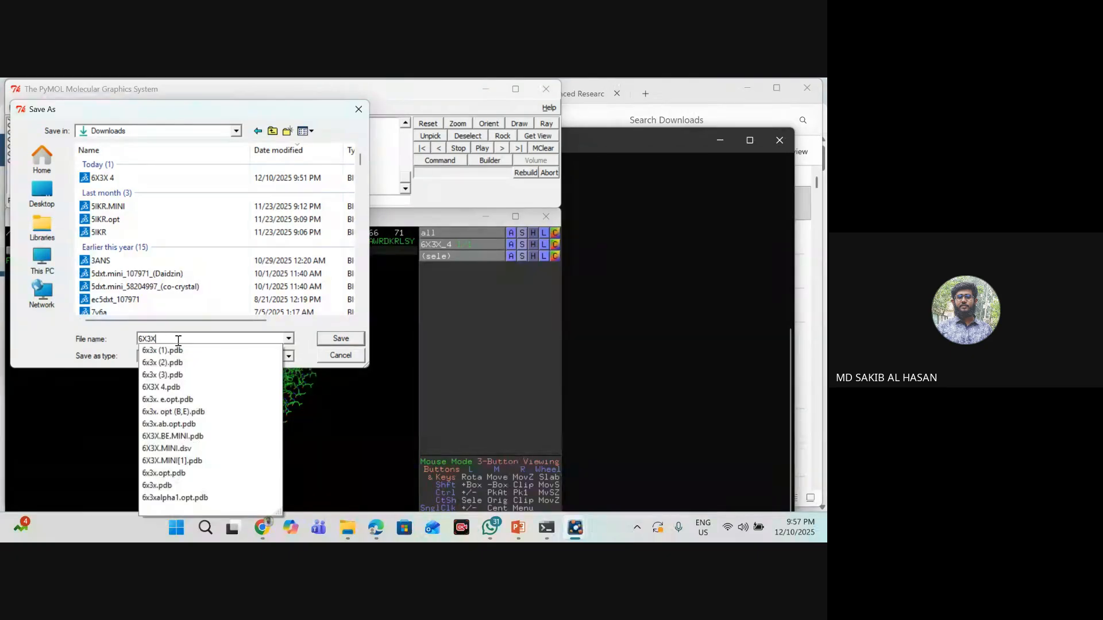
type("opt")
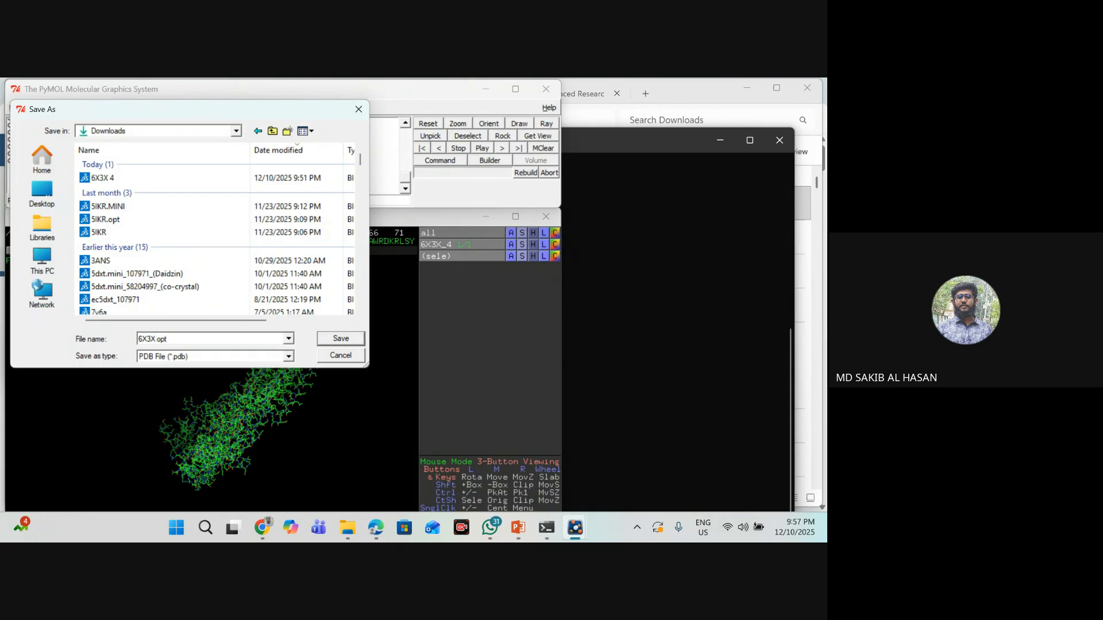
type("m.")
left_click(350, 341)
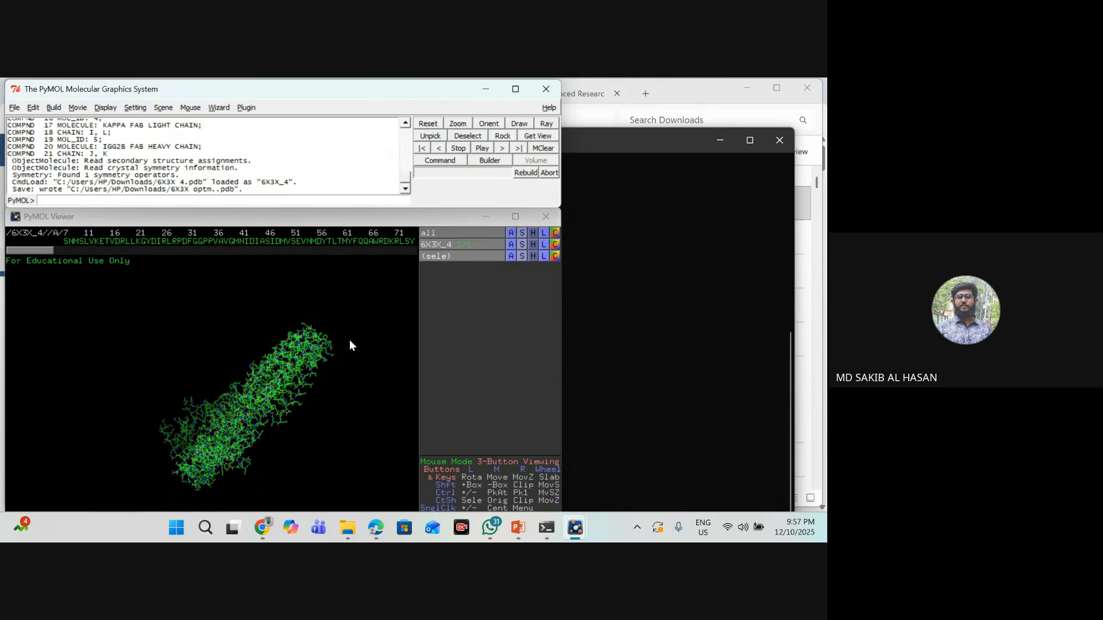
- Close PyMOL and find the saved 6X3X optm. file in the refreshed Downloads folder
left_click(550, 87)
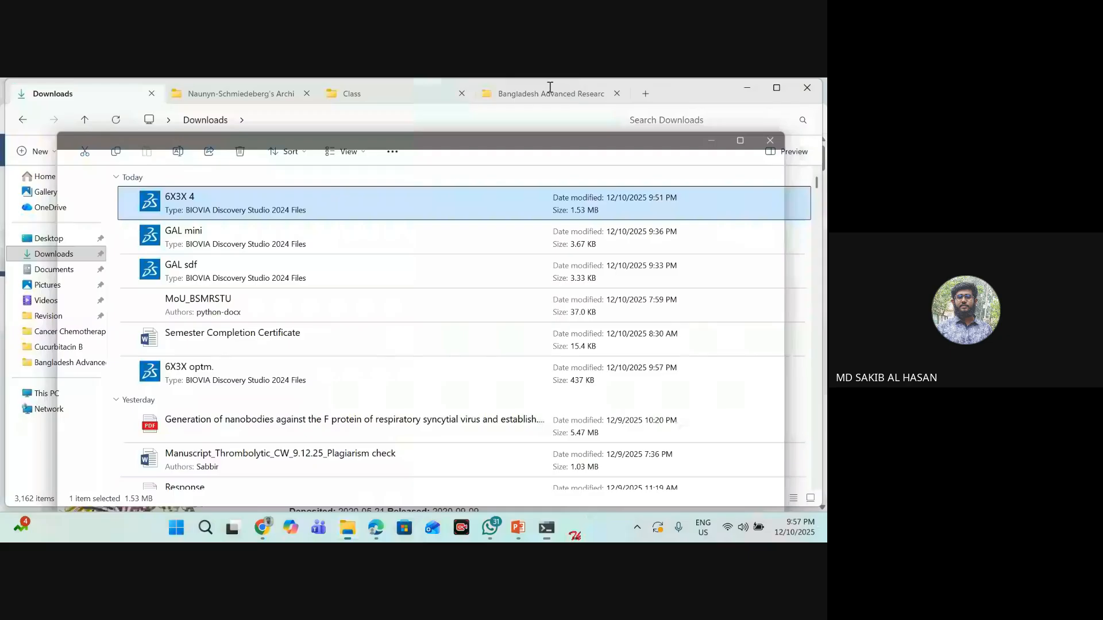
left_click(75, 255)
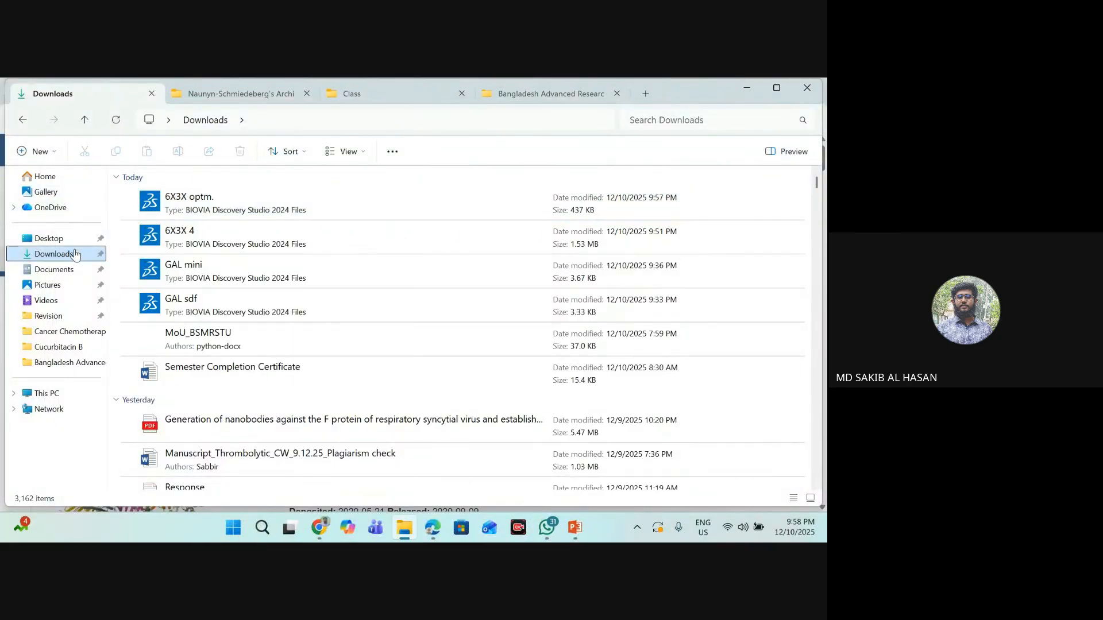
left_click(189, 217)
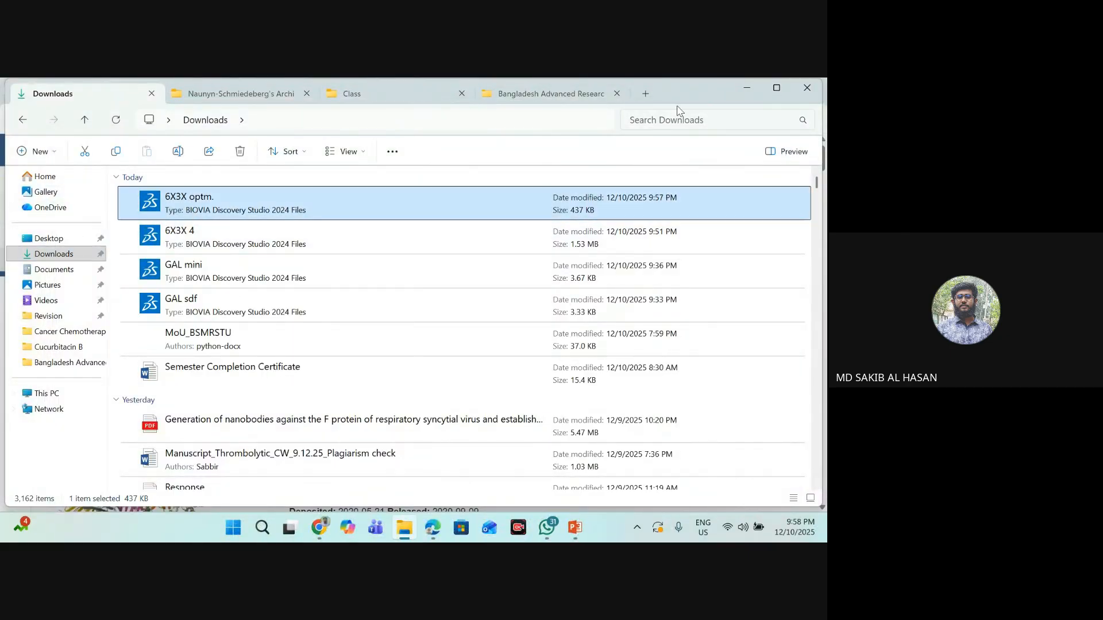
- Minimize the file explorer, browser and presentation windows to reach the desktop
left_click(747, 89)
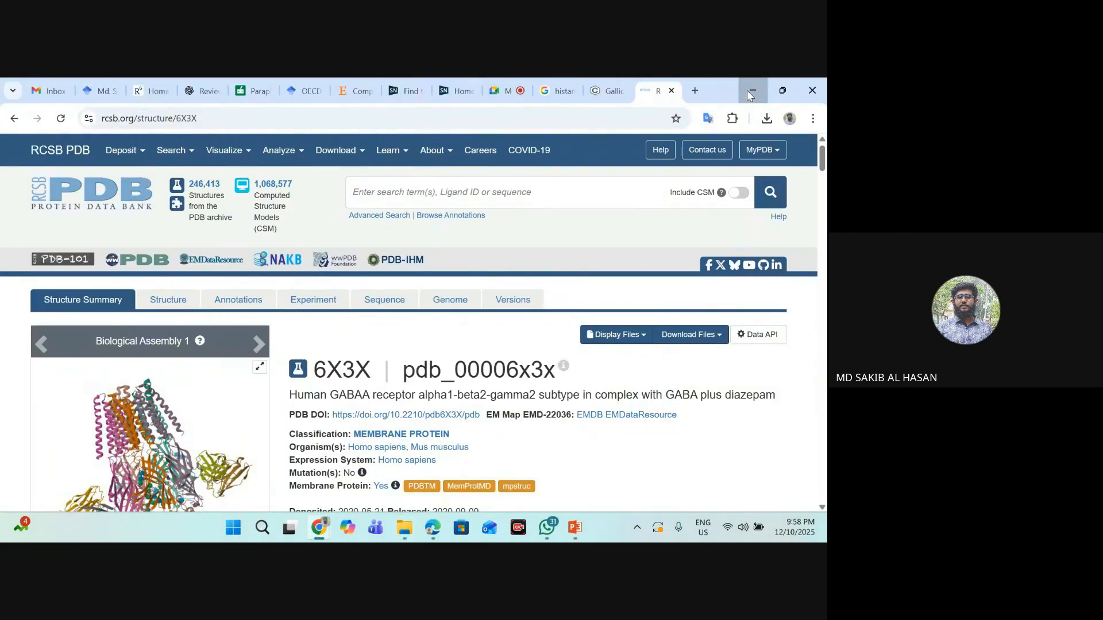
left_click(750, 95)
left_click(751, 95)
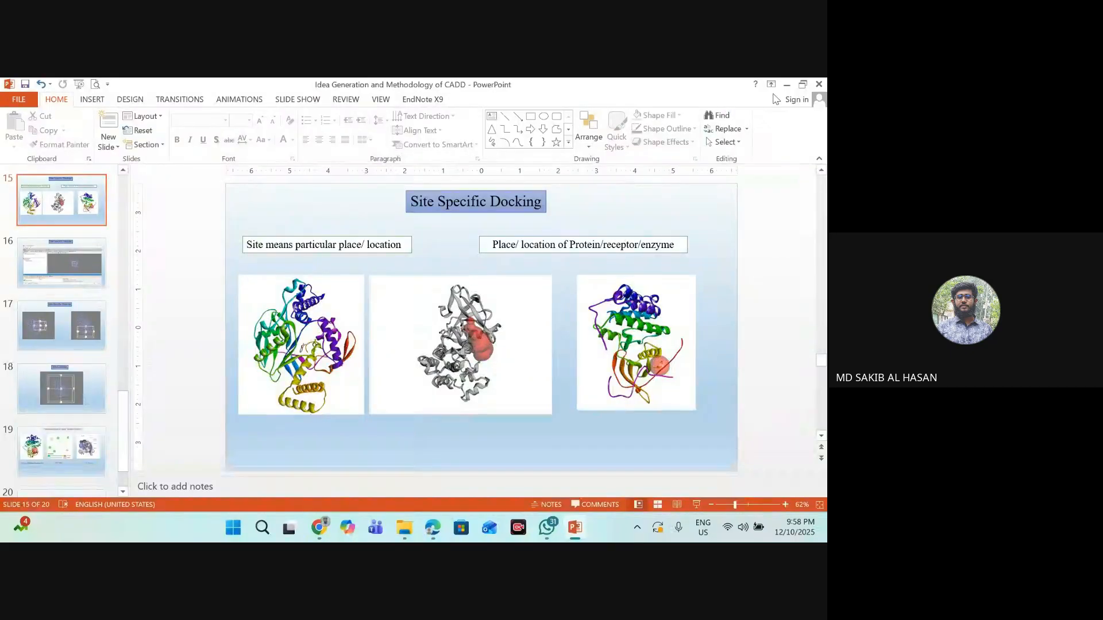
left_click(786, 84)
left_click(749, 89)
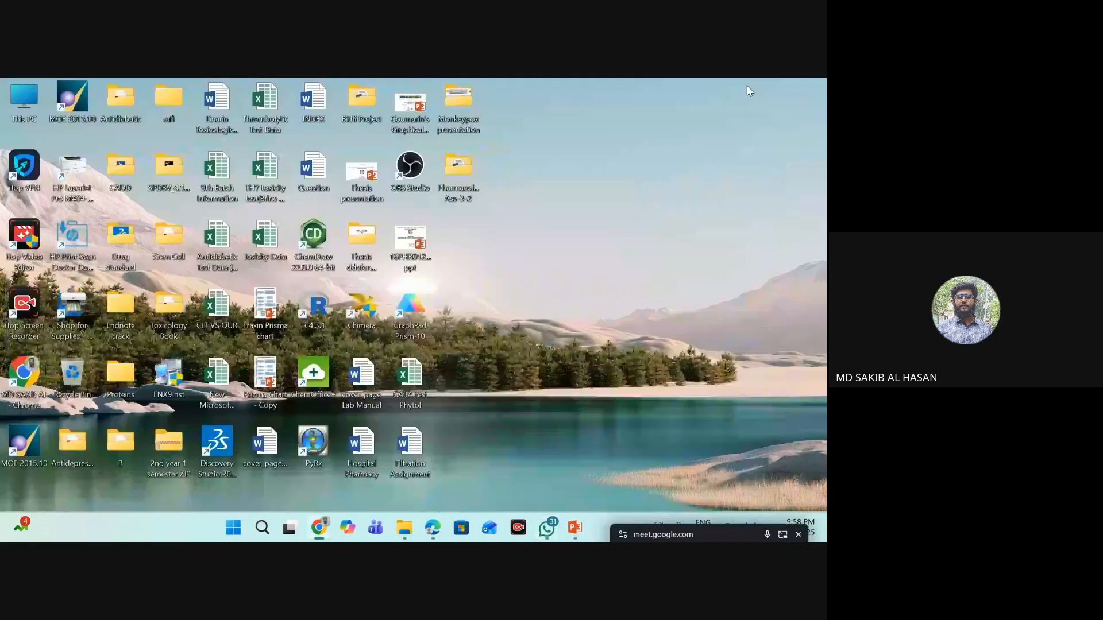
right_click(584, 204)
left_click(645, 260)
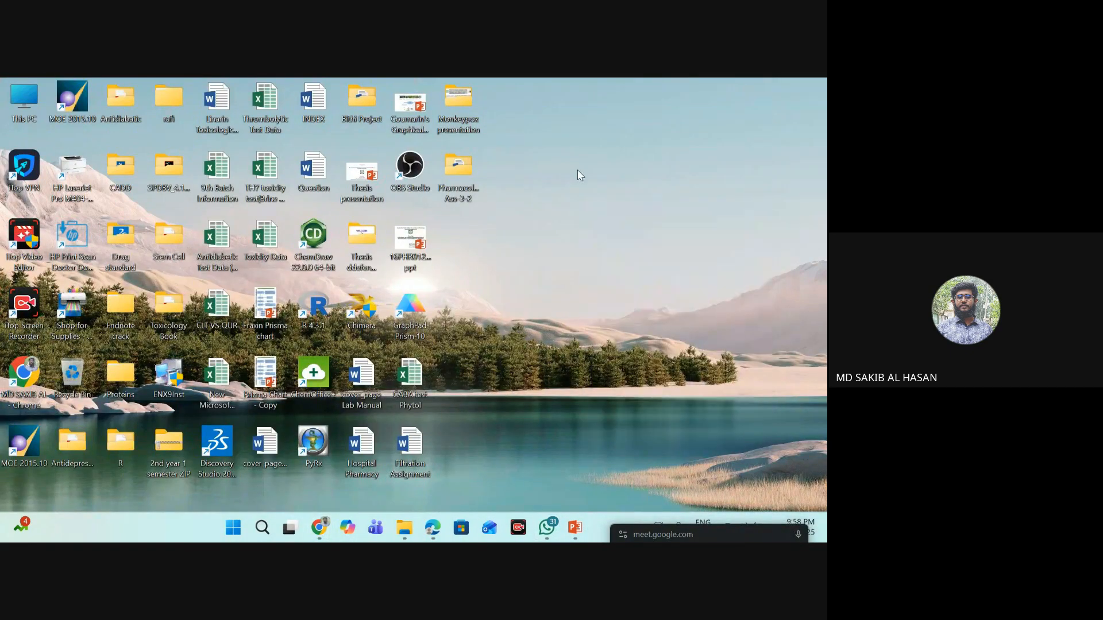
right_click(576, 174)
left_click(638, 229)
right_click(621, 185)
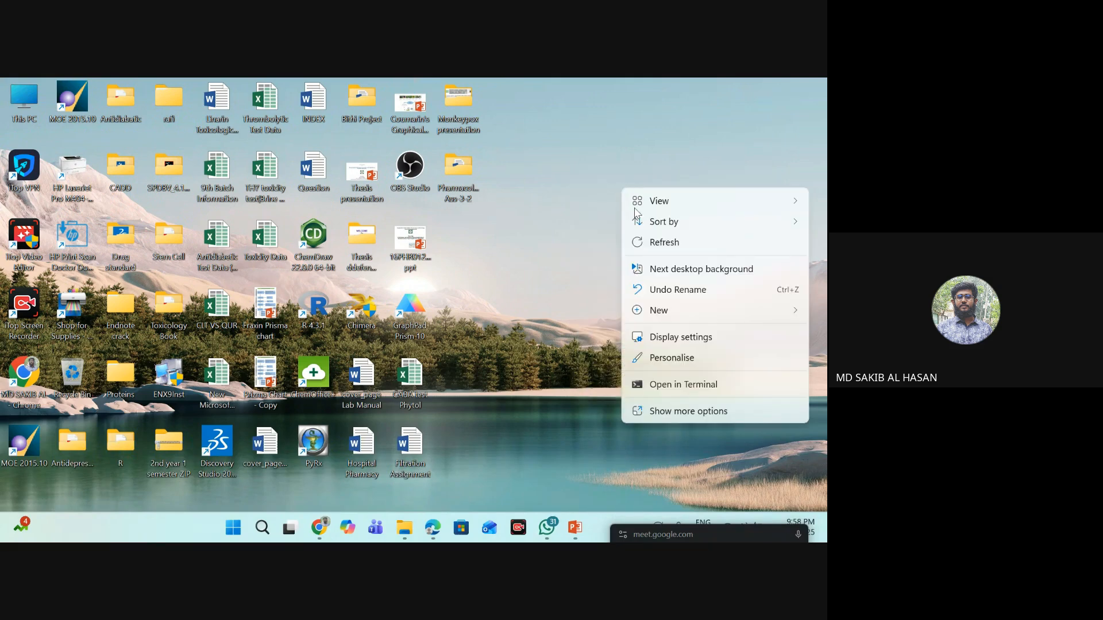
left_click(657, 243)
right_click(546, 171)
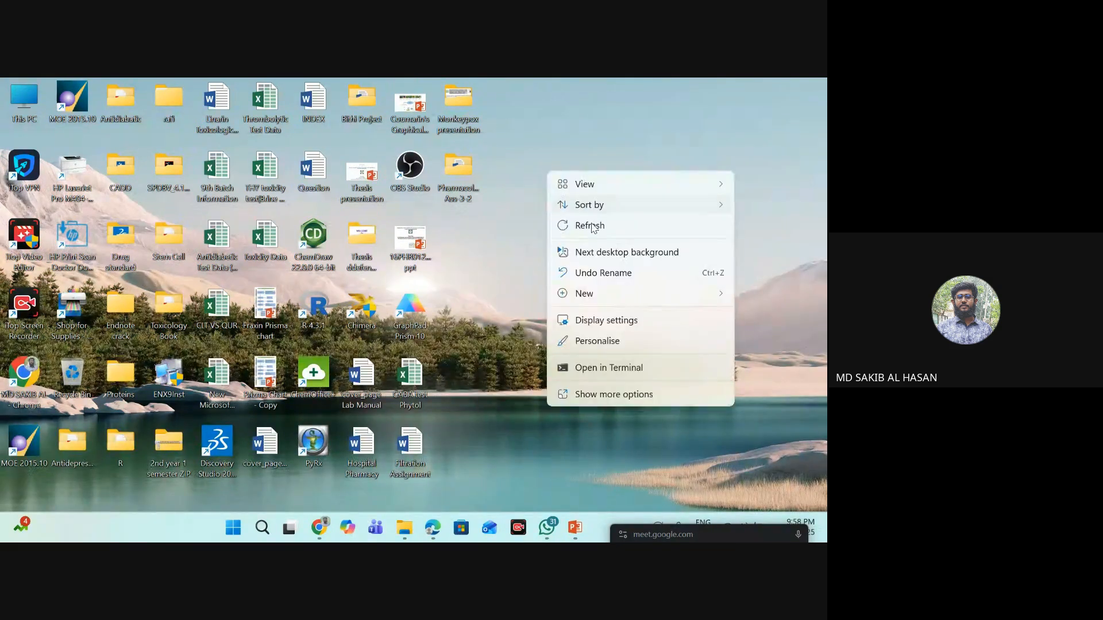
left_click(598, 226)
right_click(554, 153)
left_click(601, 209)
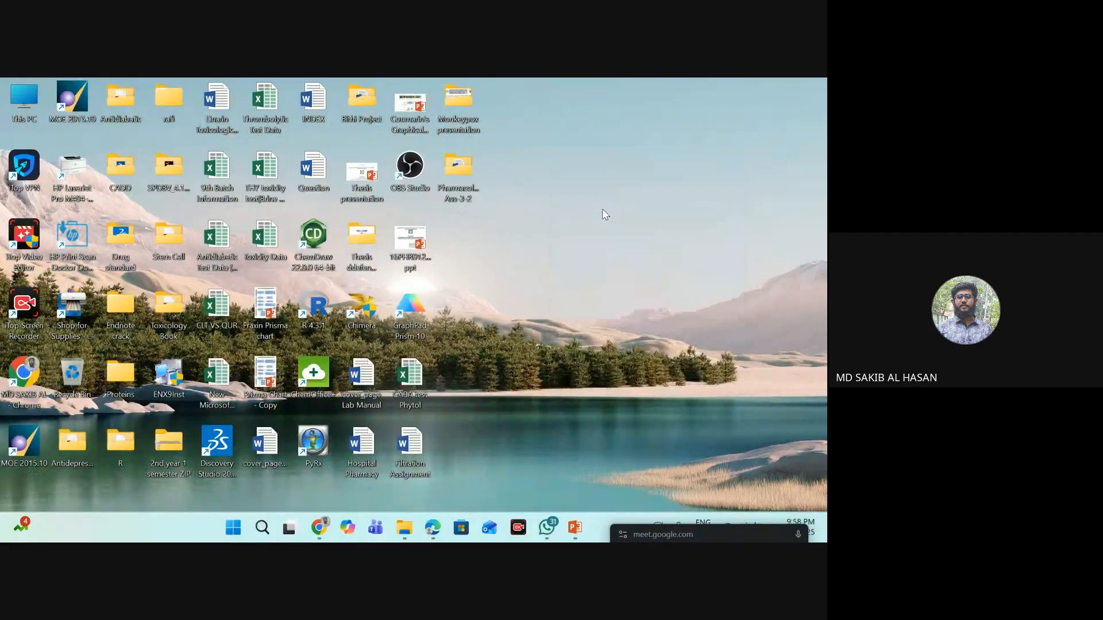
- Launch Swiss-PdbViewer (spdbv) from the SPDBV_4.10_PC desktop folder and dismiss its About window
double_click(166, 174)
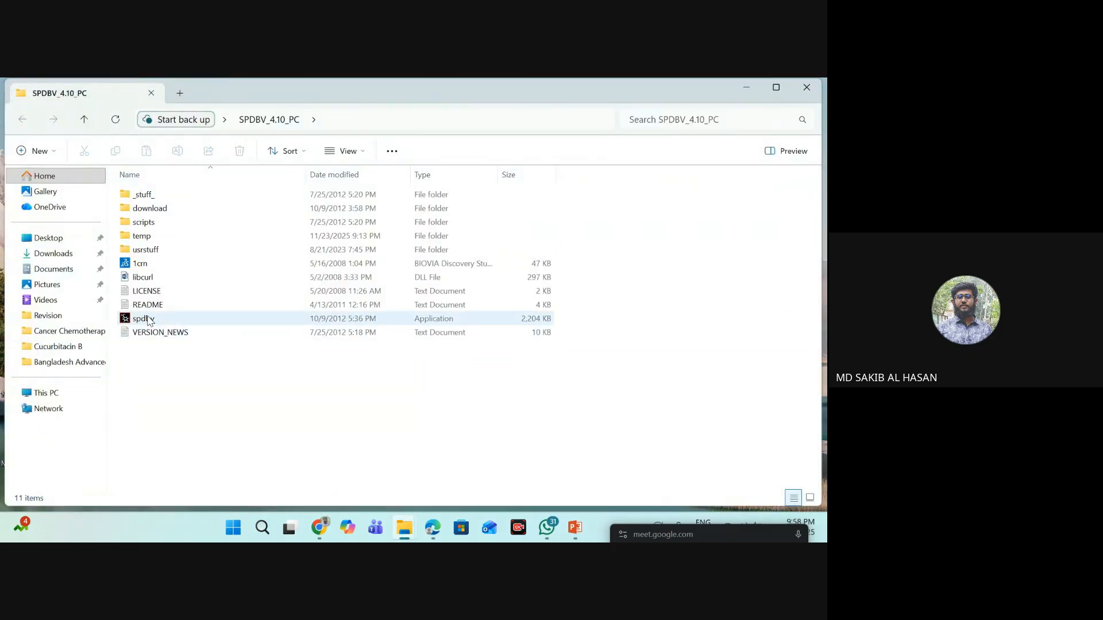
double_click(144, 319)
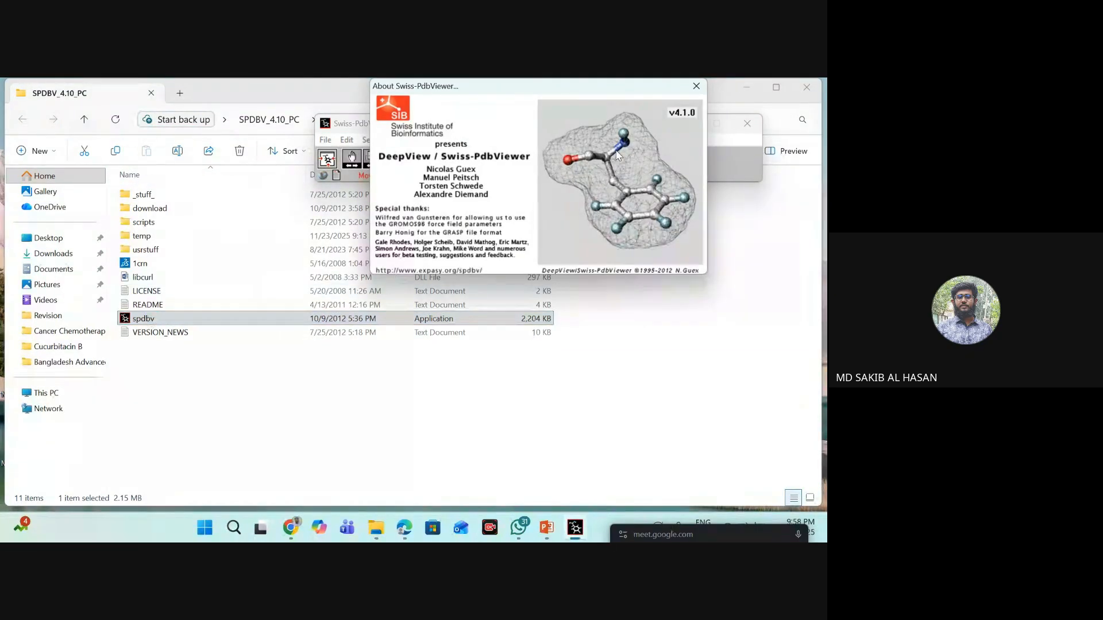
left_click(696, 87)
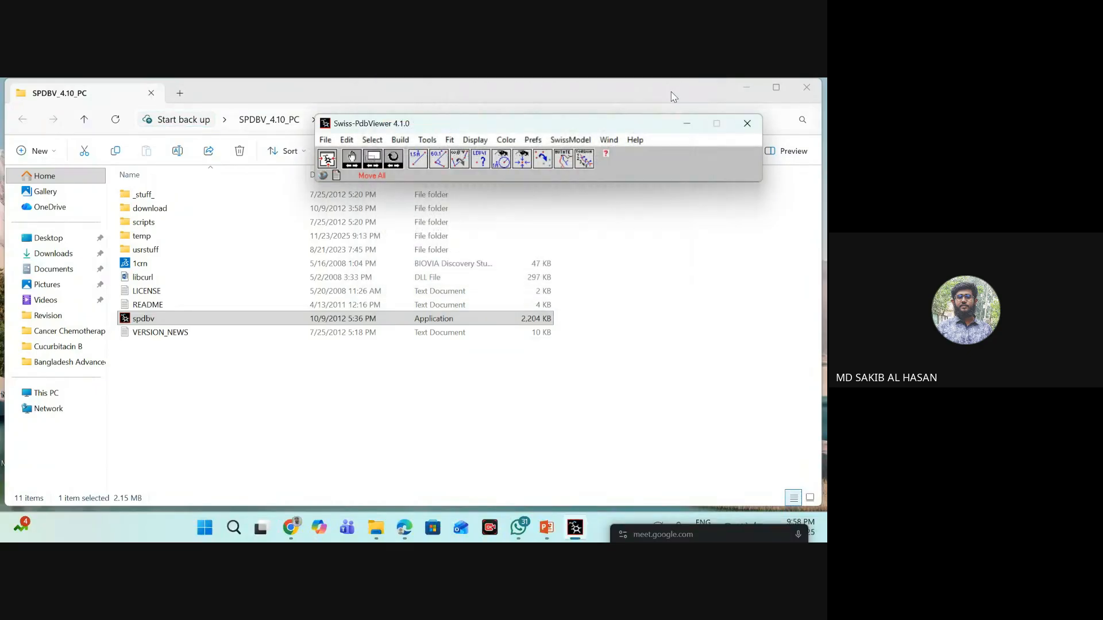
- Open the PDB file 6X3X optm. from Downloads in Swiss-PdbViewer and close the loading log
left_click(326, 140)
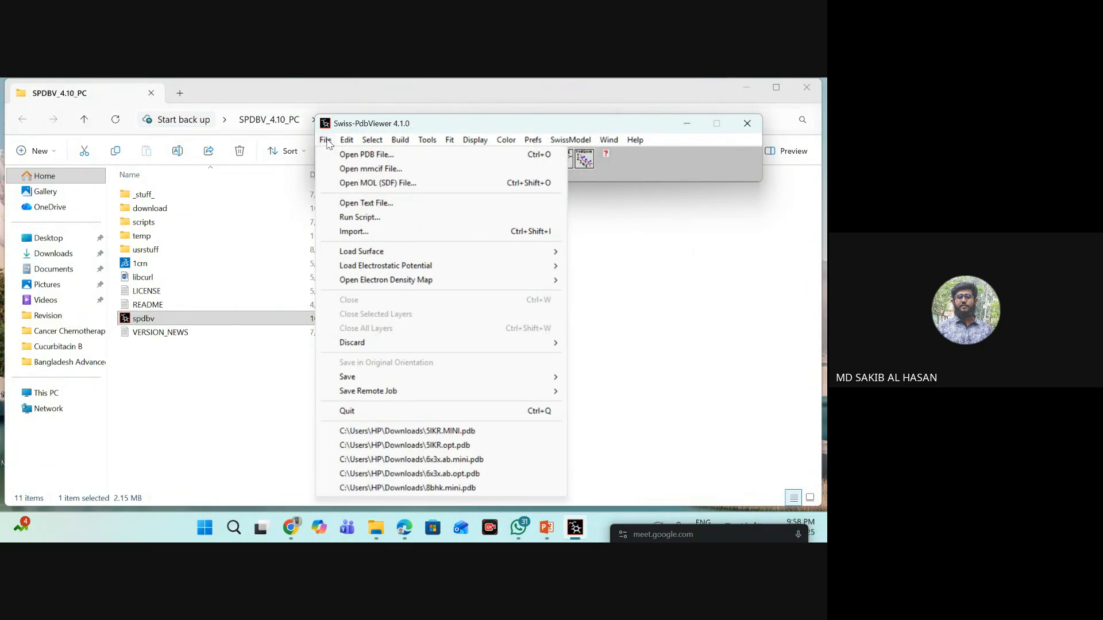
left_click(353, 151)
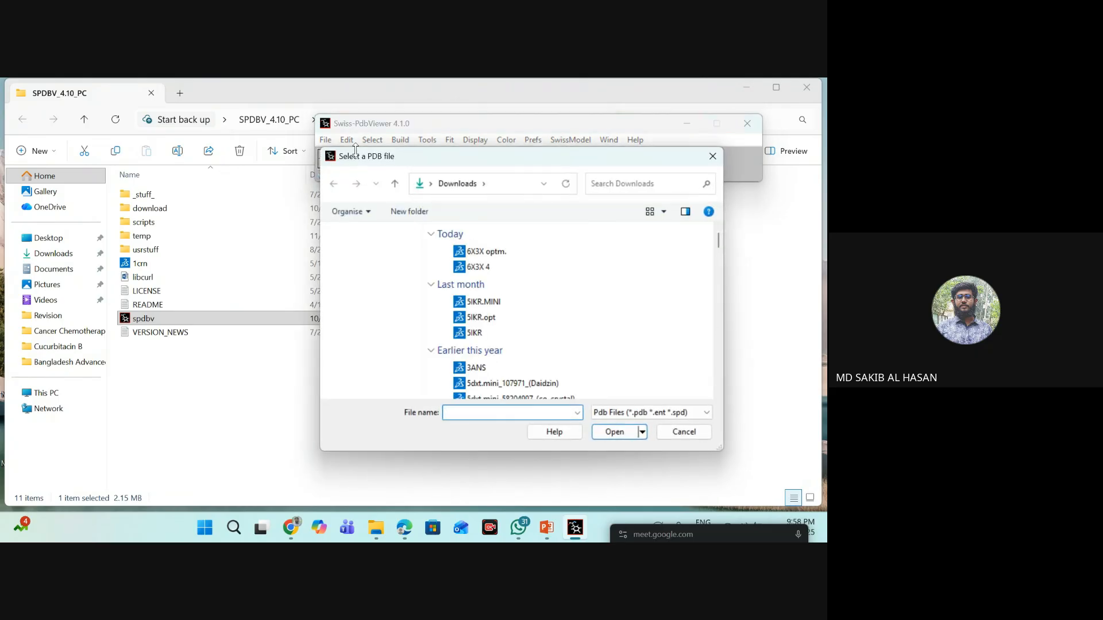
left_click(507, 253)
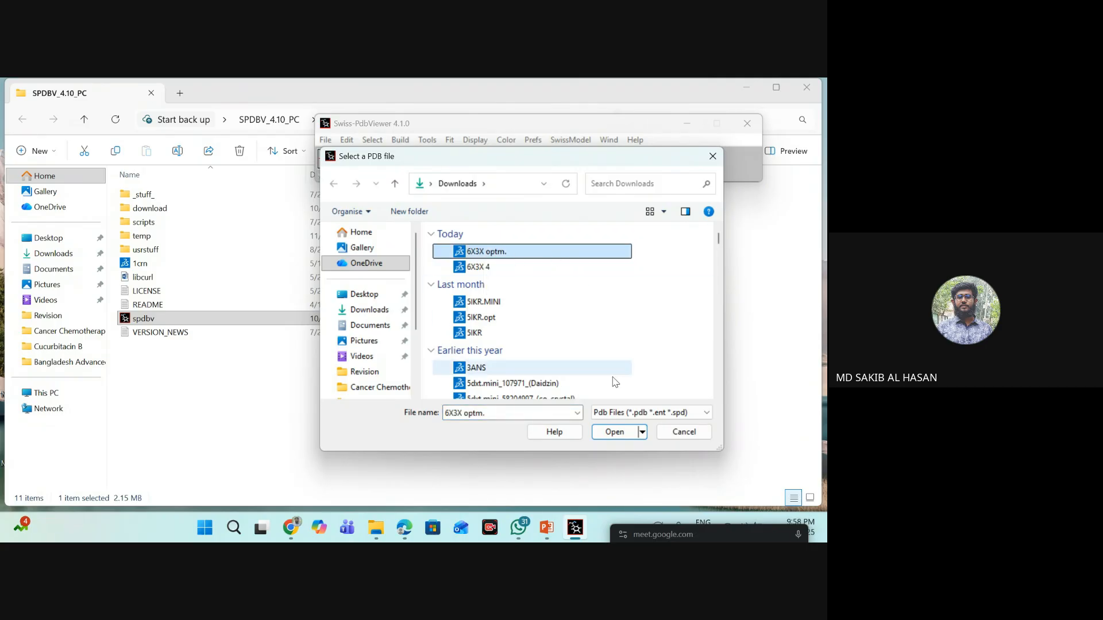
left_click(621, 436)
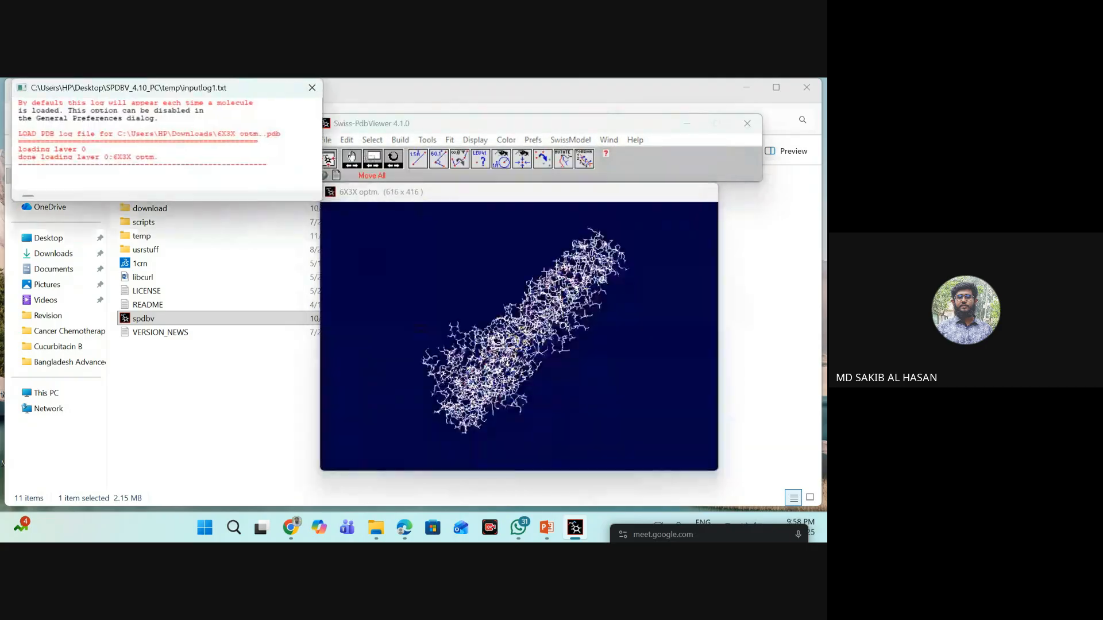
left_click(312, 89)
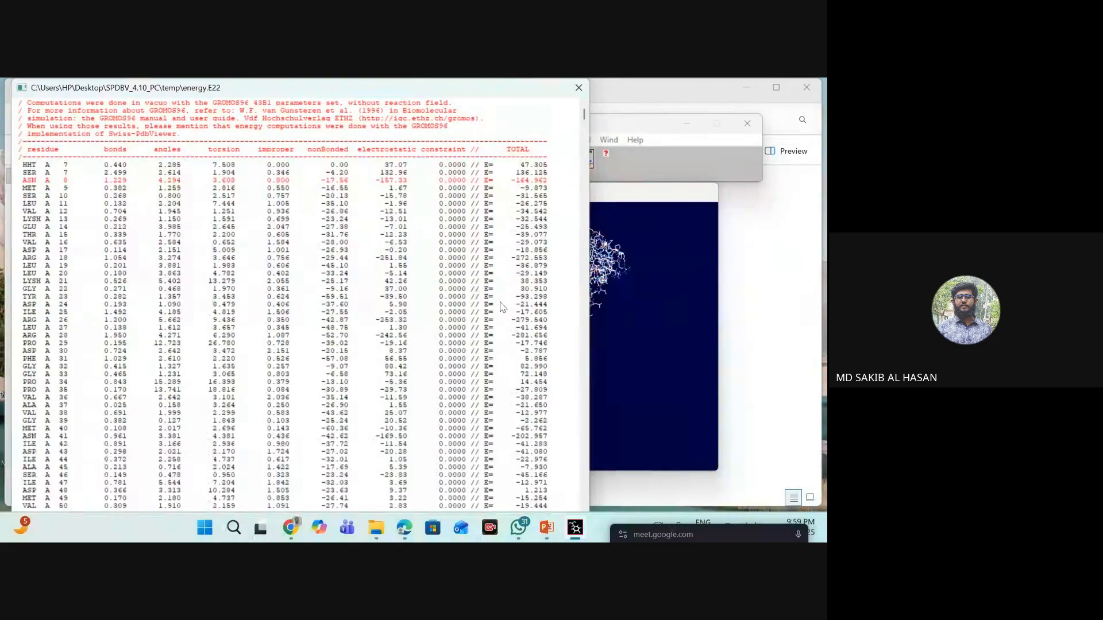
- Close the energy report and save the current layer as 6x3x.mini in the Downloads folder
left_click(579, 87)
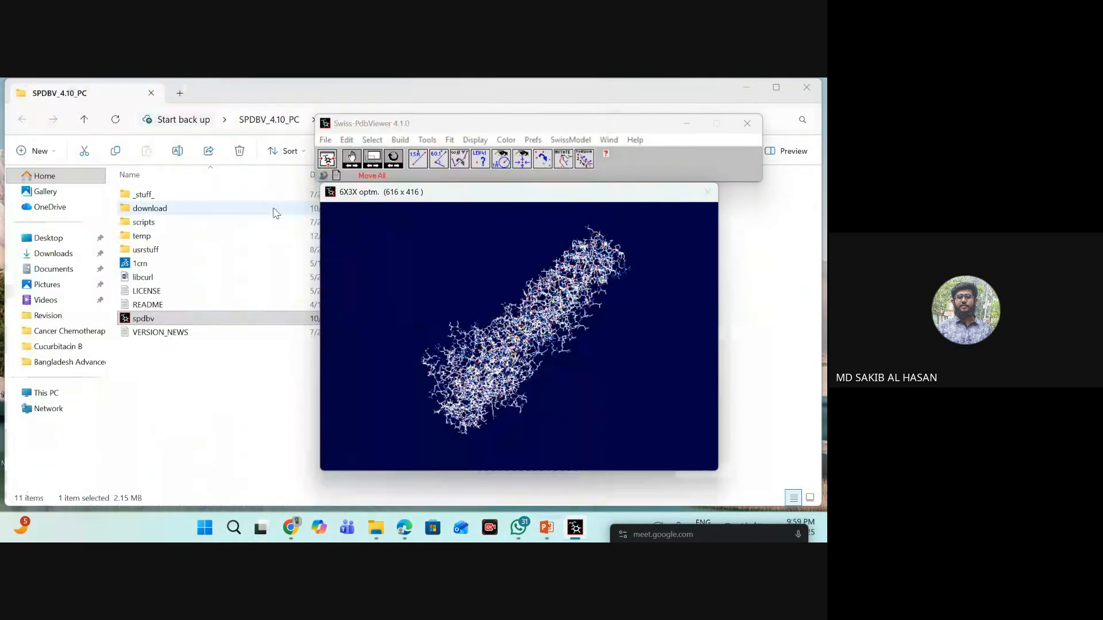
left_click(326, 140)
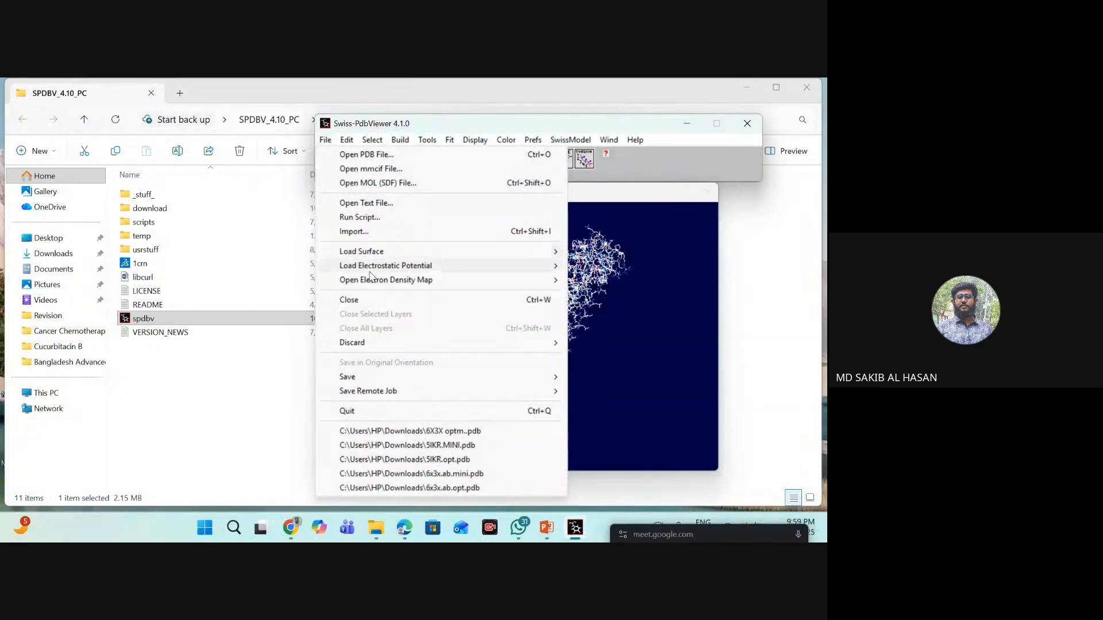
mouse_move(373, 377)
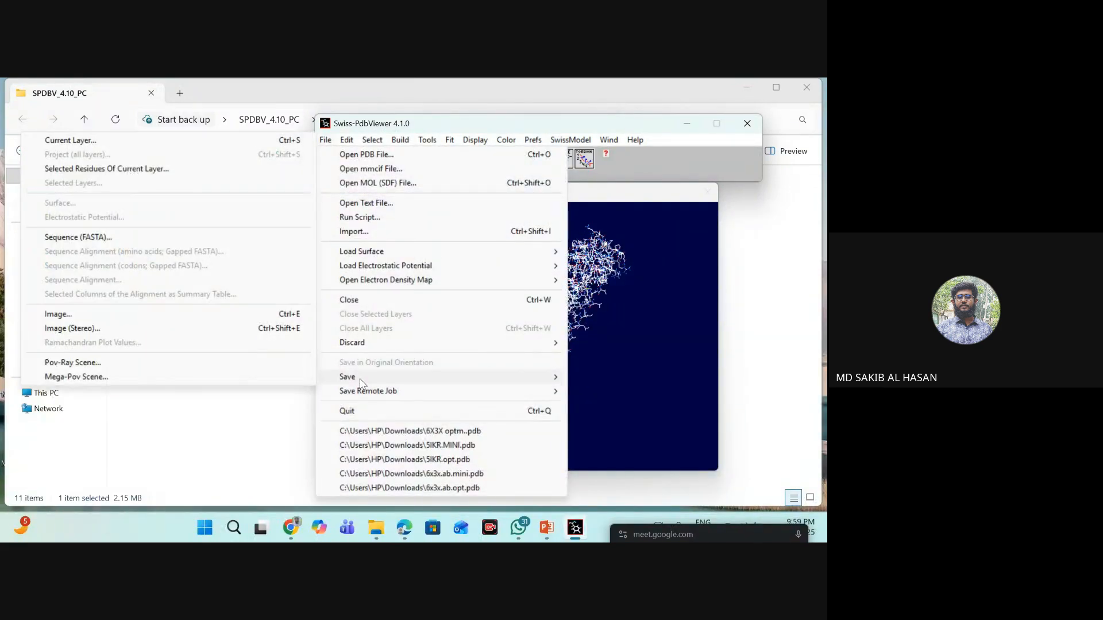
left_click(105, 144)
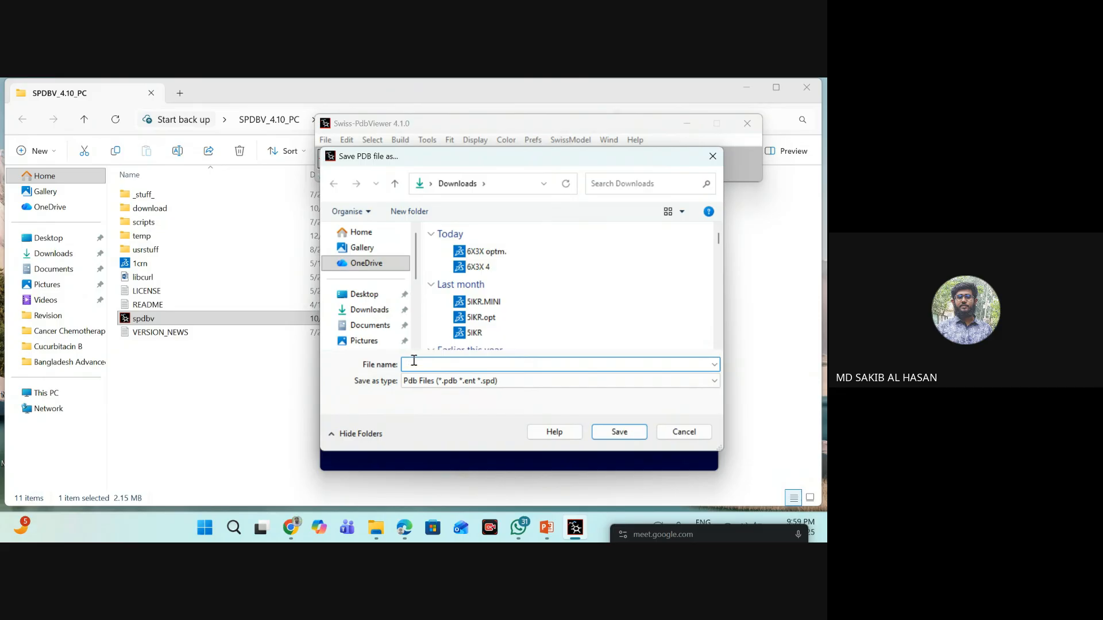
type("6x")
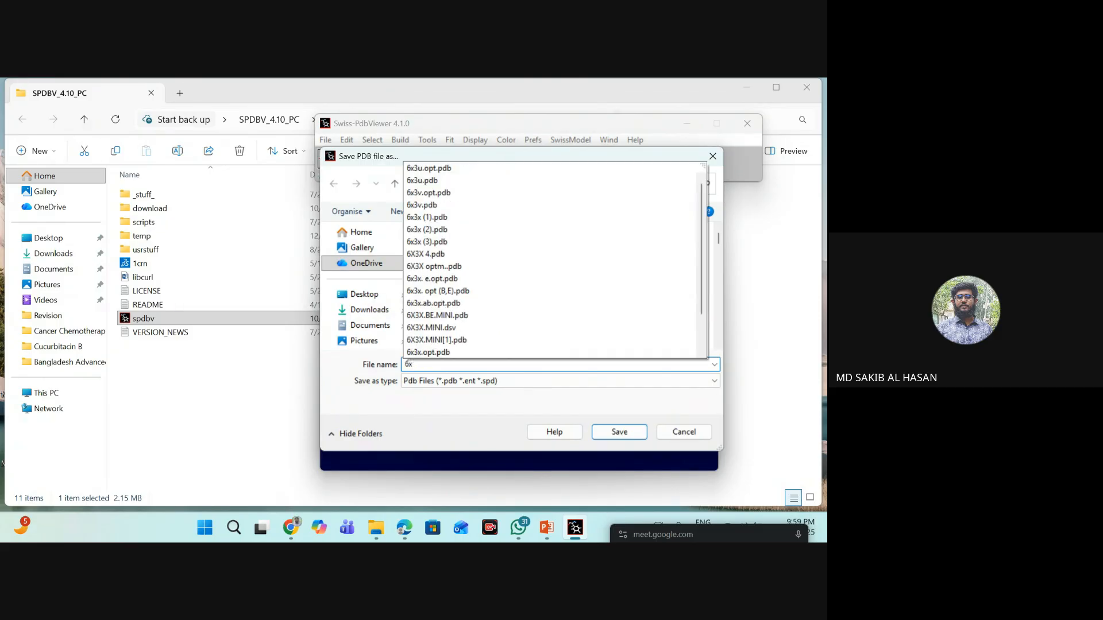
type("3x.m")
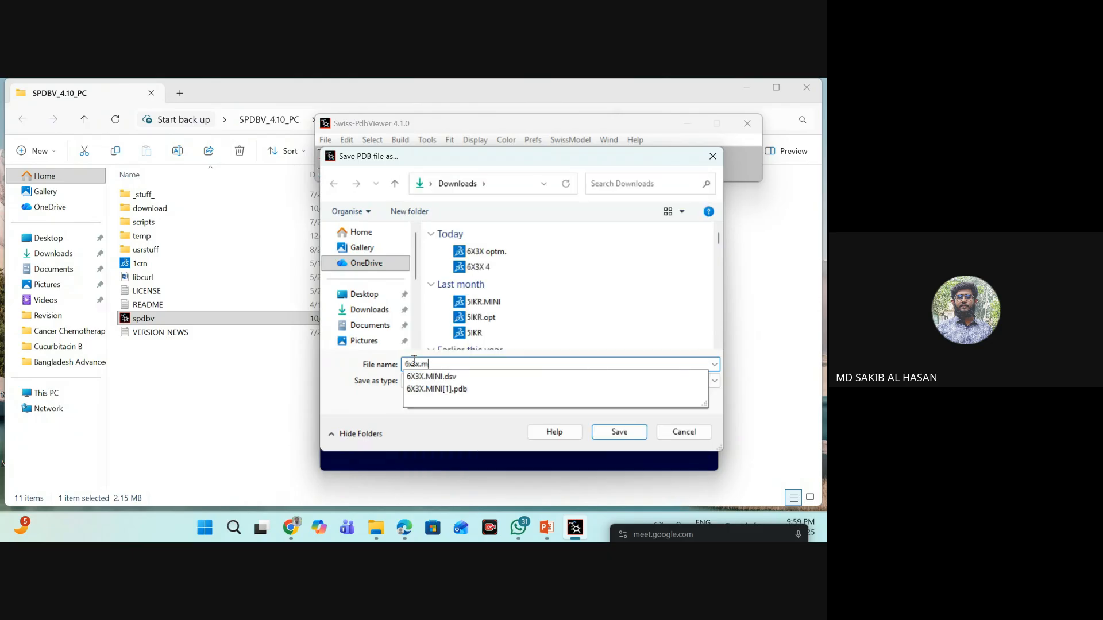
type("ini")
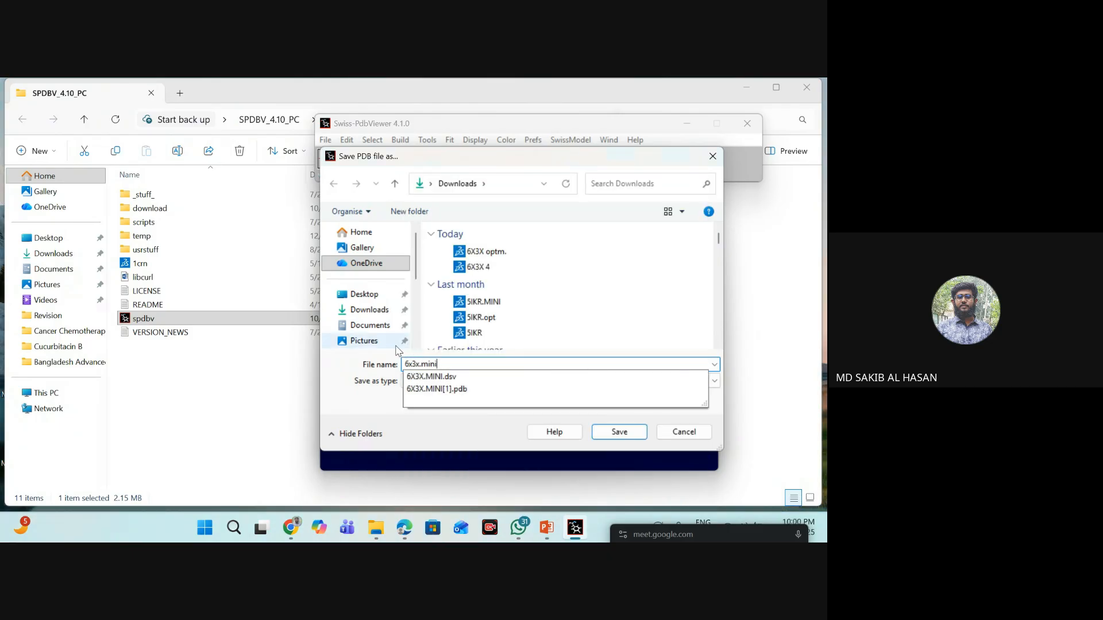
left_click(370, 310)
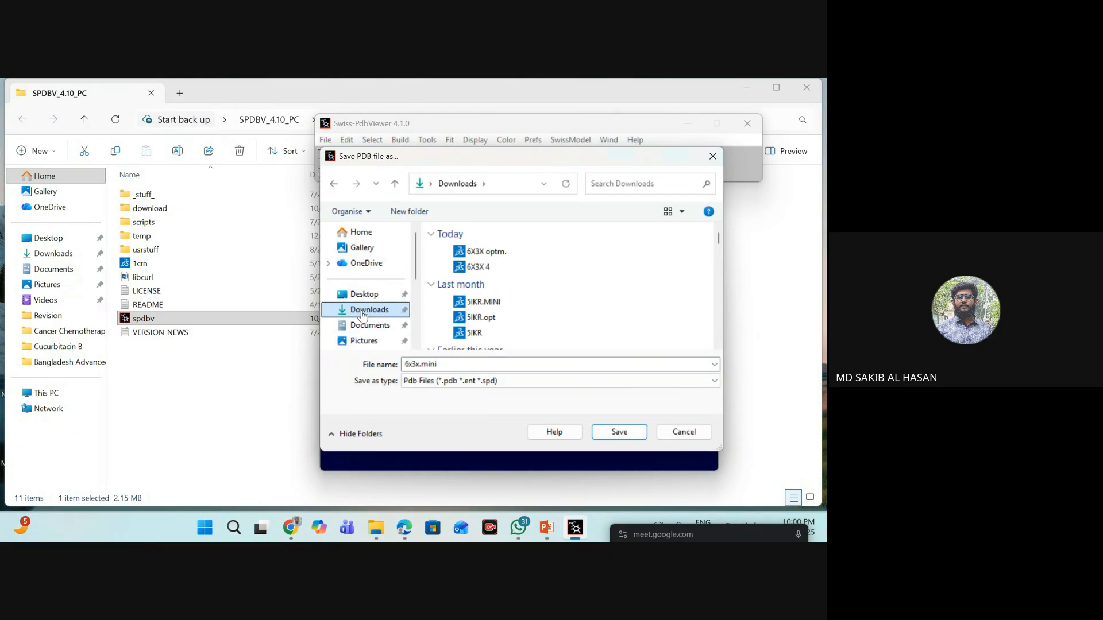
left_click(616, 430)
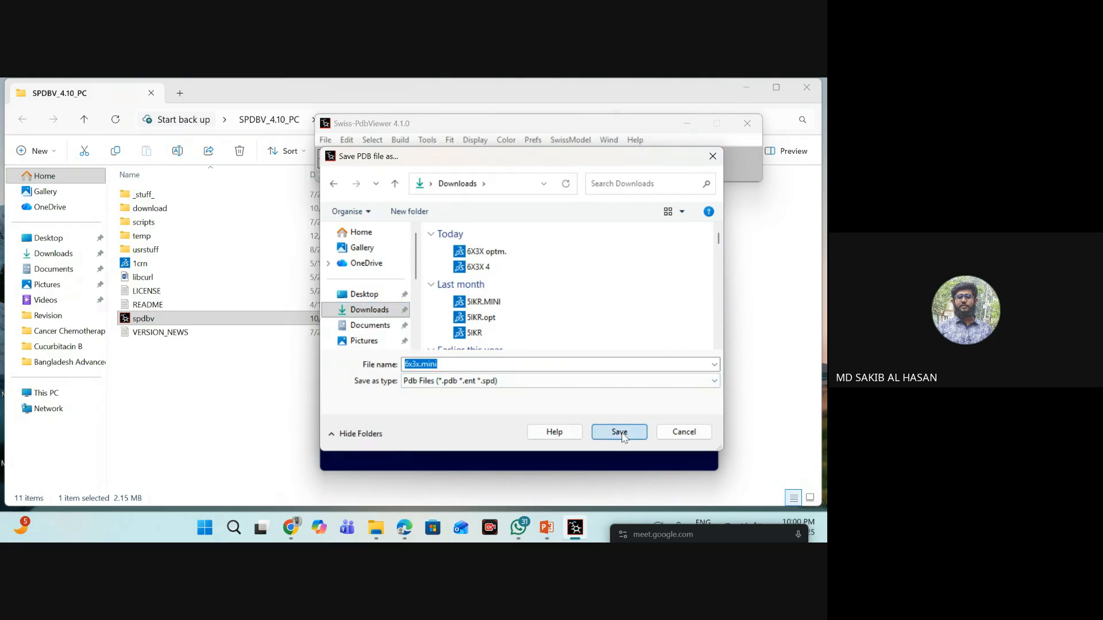
- Close Swiss-PdbViewer and its program folder, and locate the 6x3x.mini and GAL mini files in Downloads
left_click(747, 123)
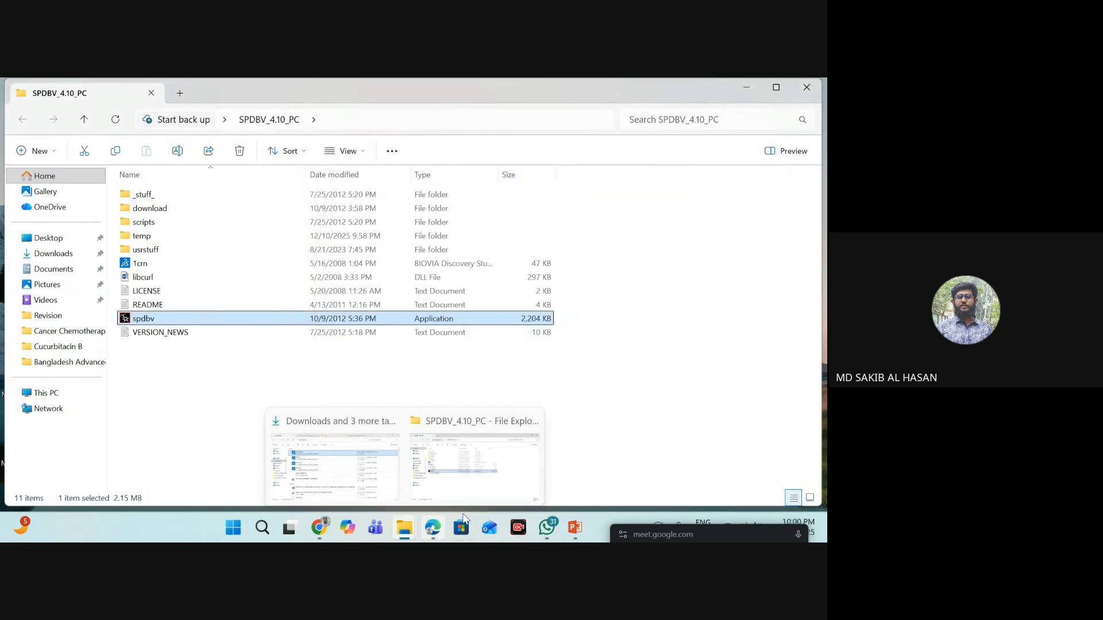
left_click(806, 87)
left_click(400, 524)
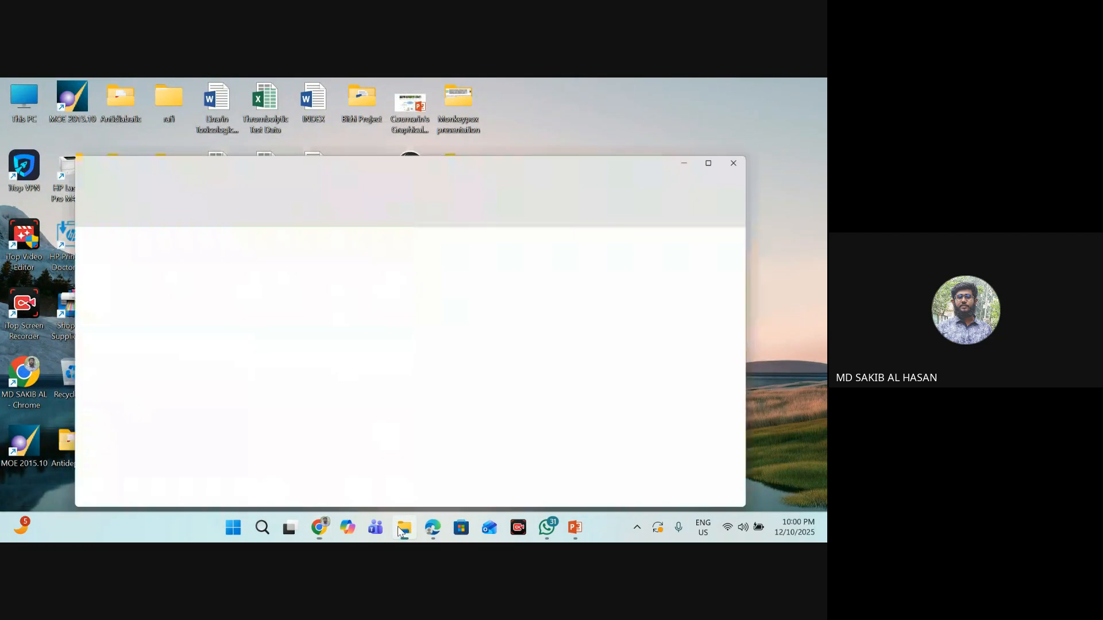
left_click(80, 260)
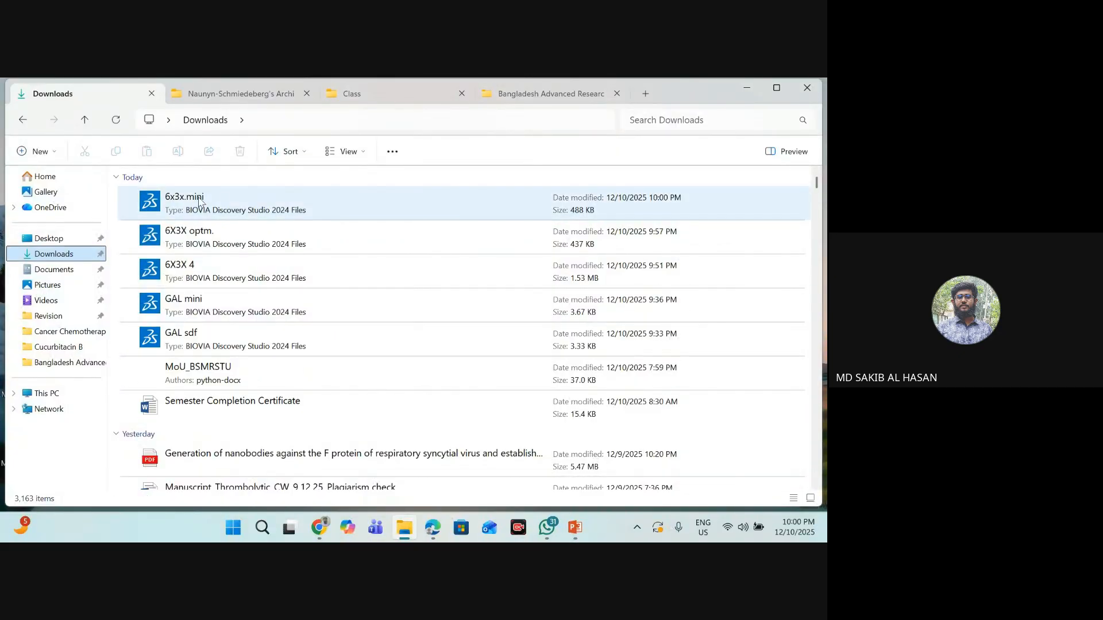
left_click(223, 200)
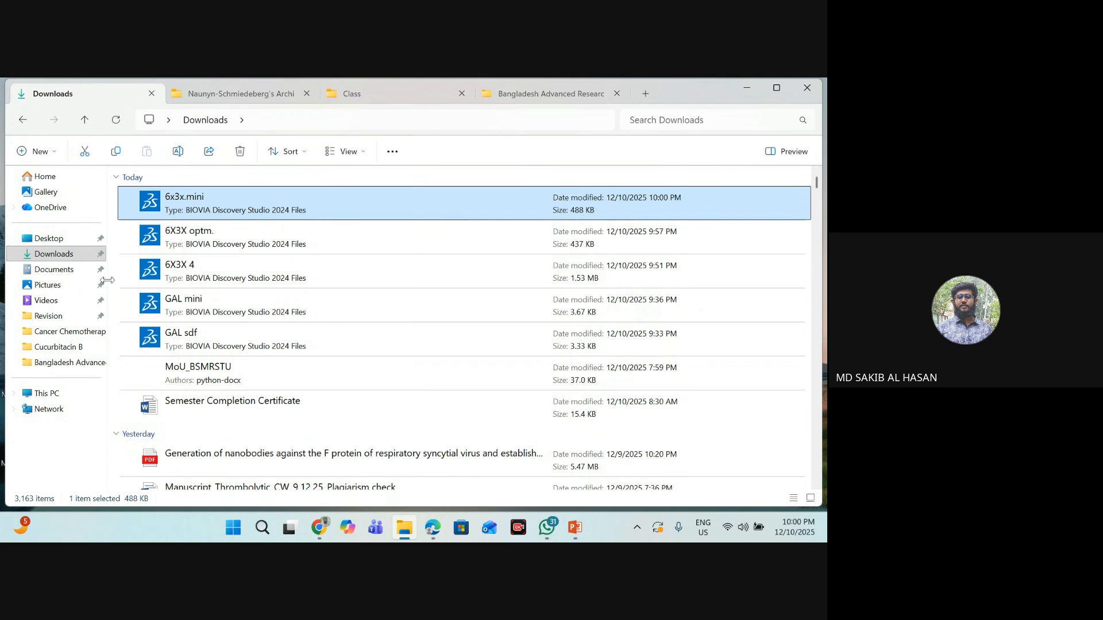
left_click(199, 306)
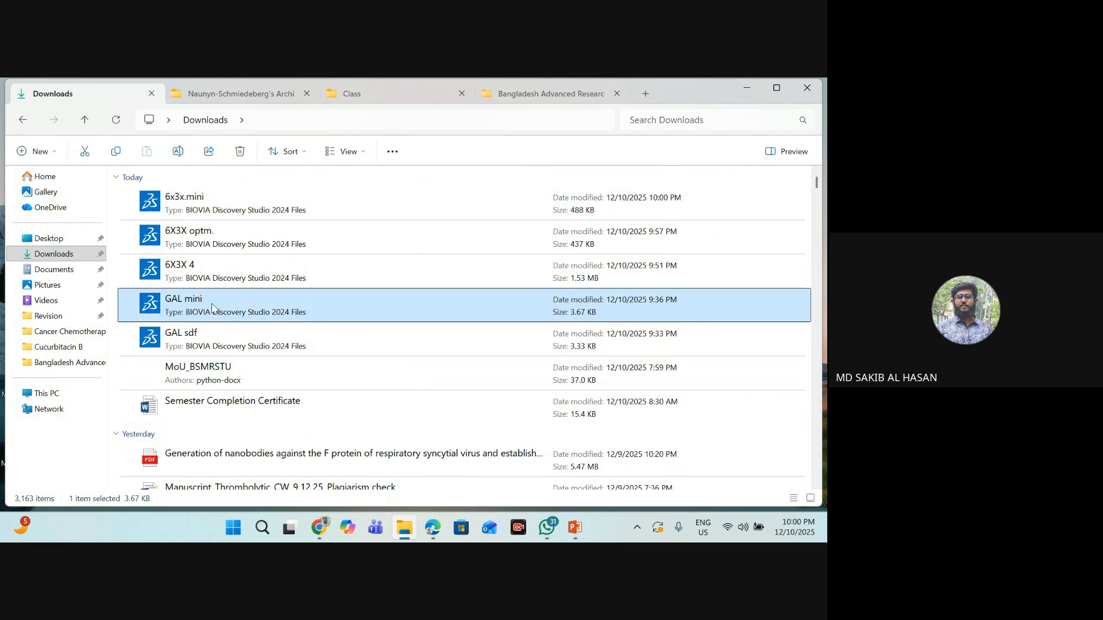
- Delete the GAL sdf, 6X3X 4 and 6X3X optm. files from Downloads
left_click(221, 341)
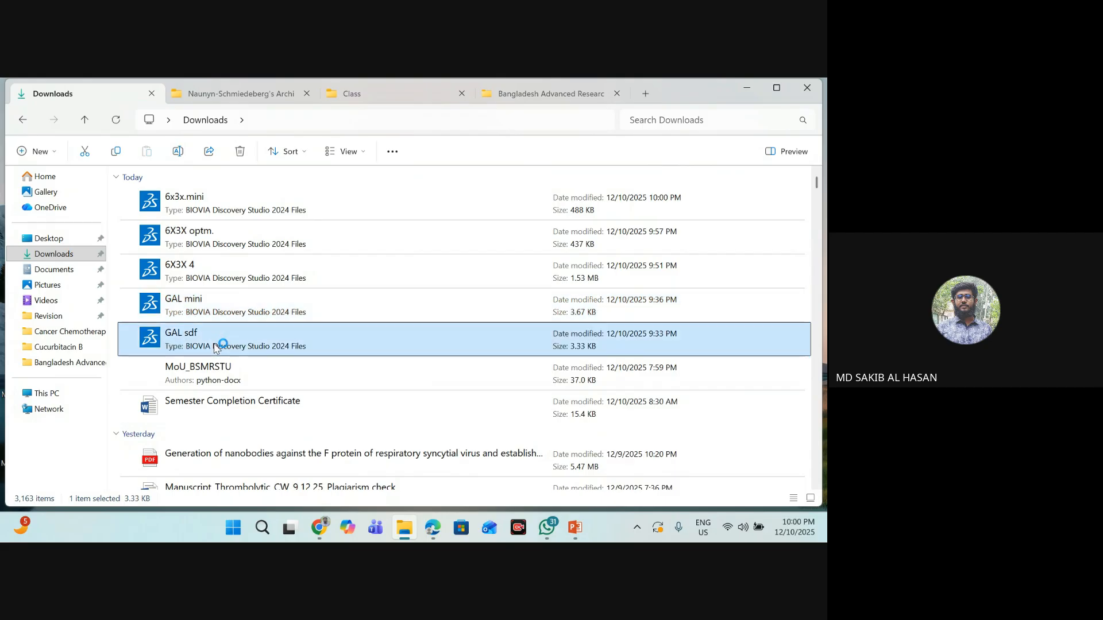
left_click(190, 269, "ctrl")
left_click(197, 240, "ctrl")
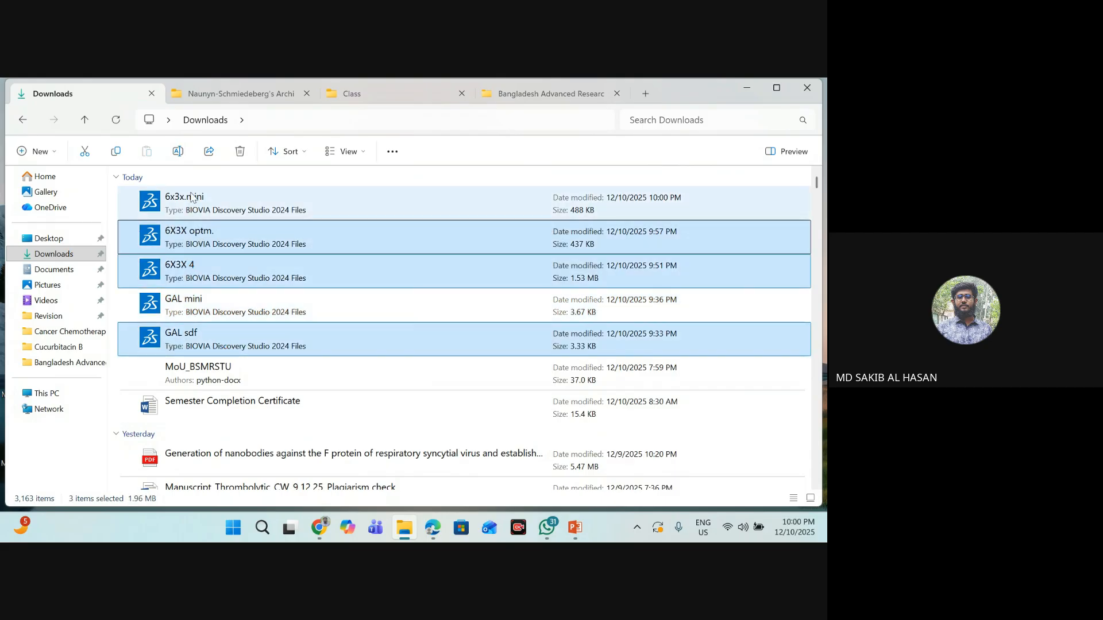
left_click(247, 151)
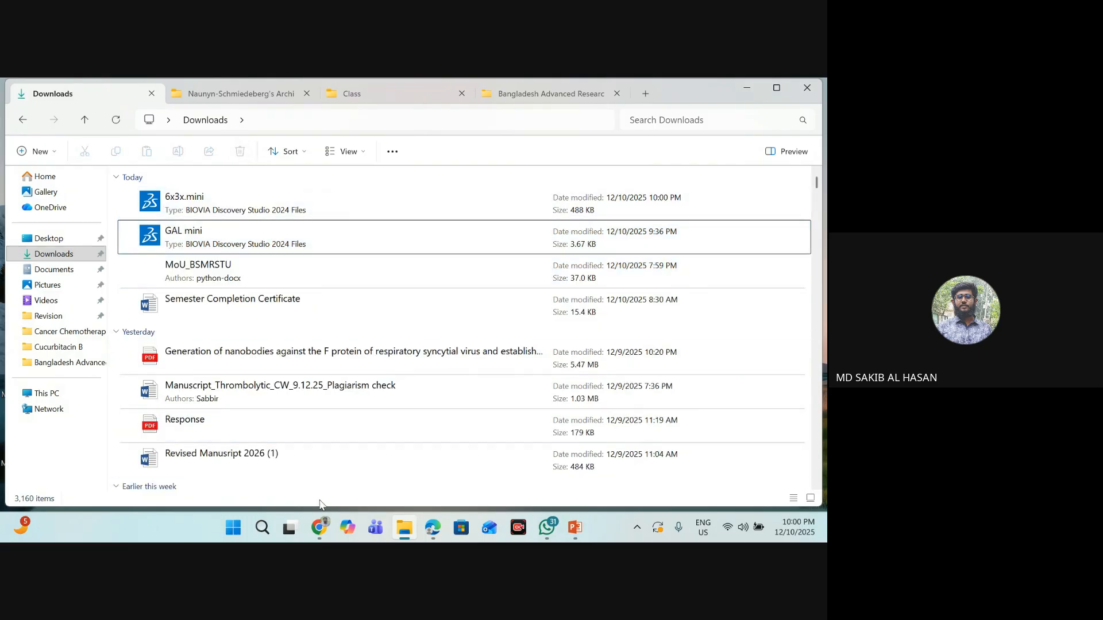
- Switch to the Google Meet call in Chrome, review the participant list, and minimize the browser
mouse_move(319, 528)
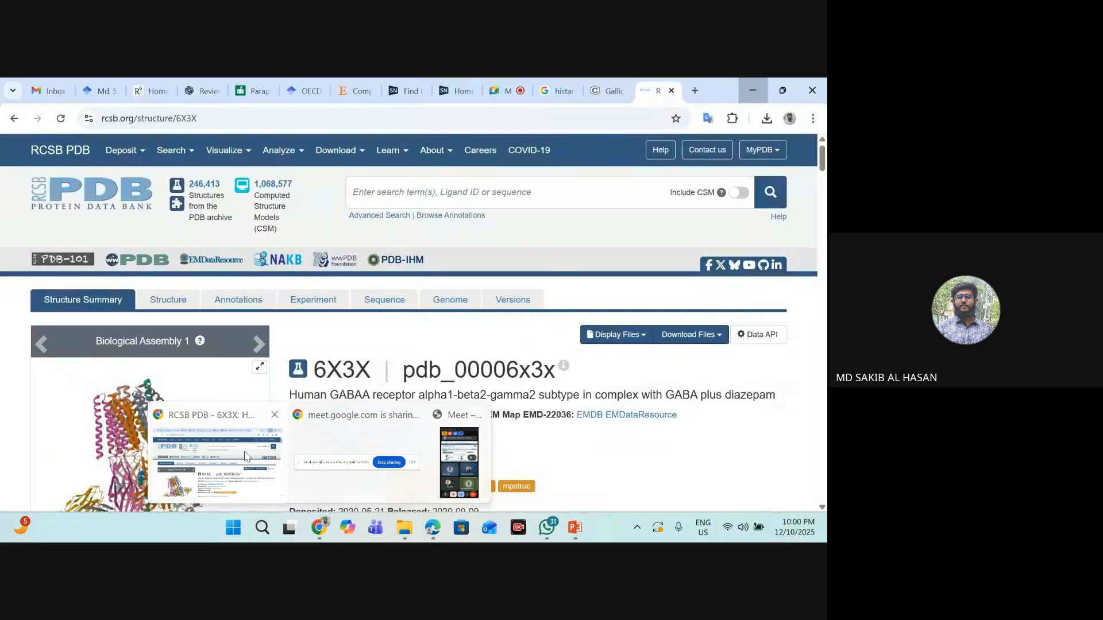
left_click(245, 456)
left_click(510, 84)
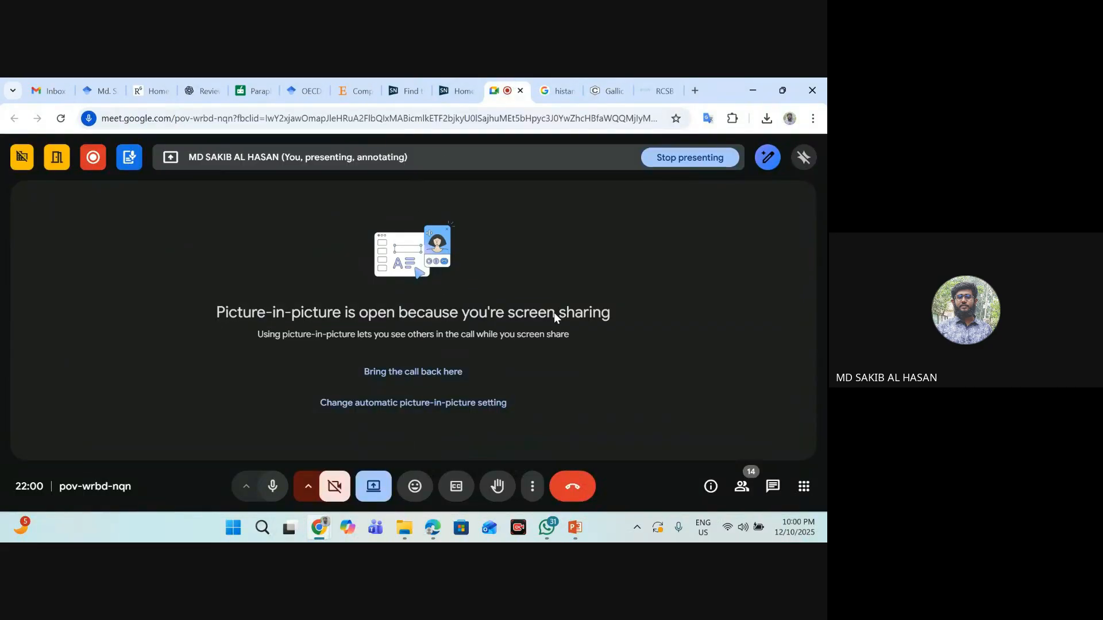
left_click(741, 487)
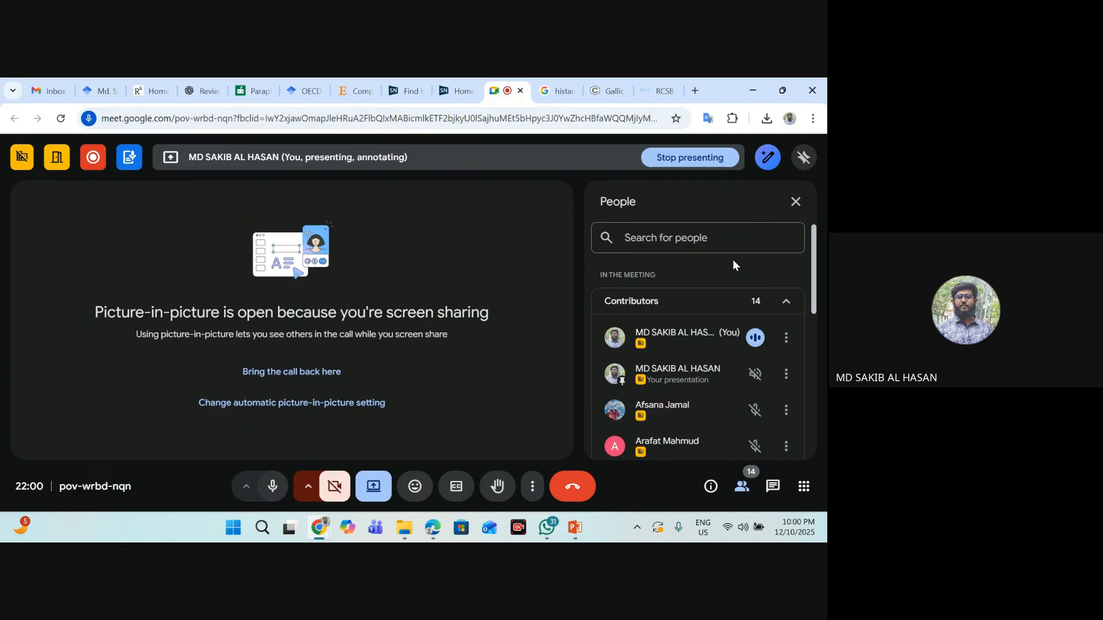
scroll(734, 288, "down", 1)
scroll(769, 274, "down", 4)
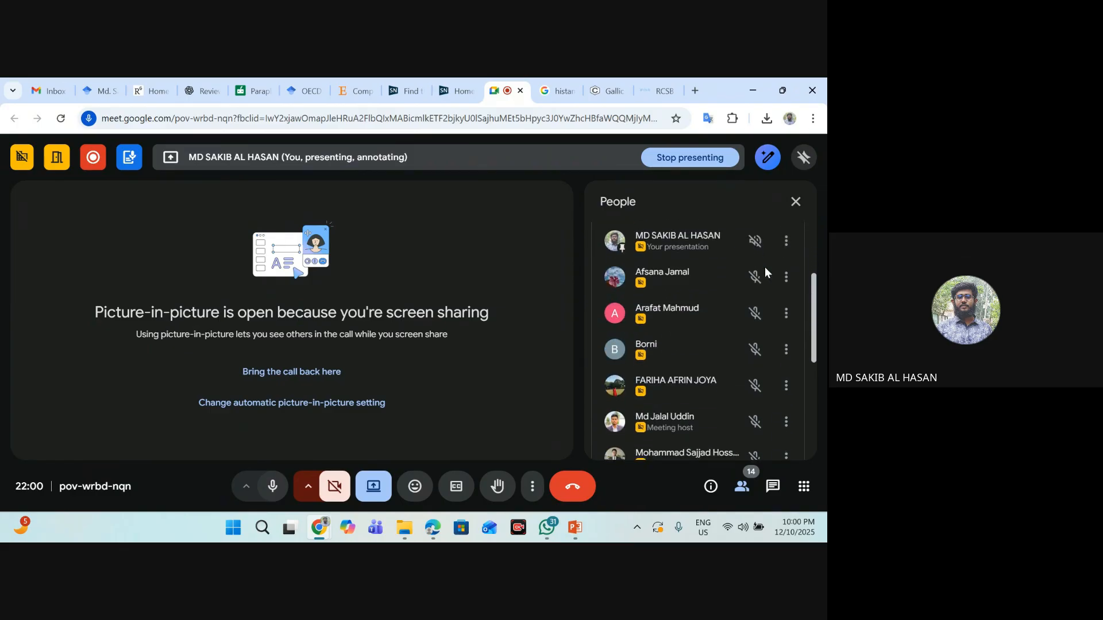
scroll(747, 294, "up", 1)
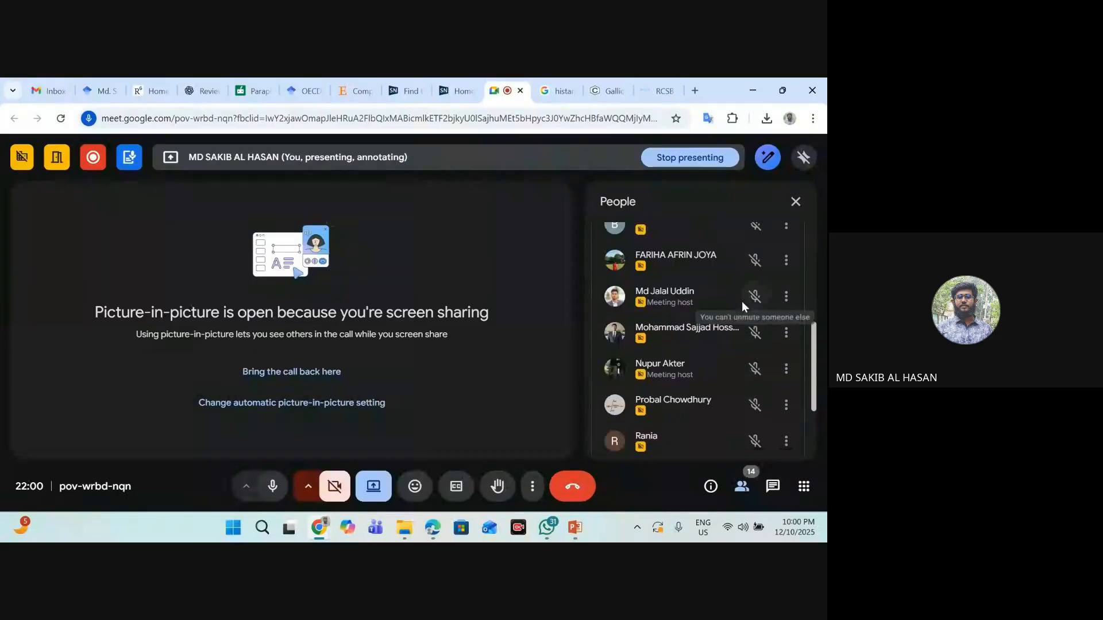
scroll(660, 292, "down", 2)
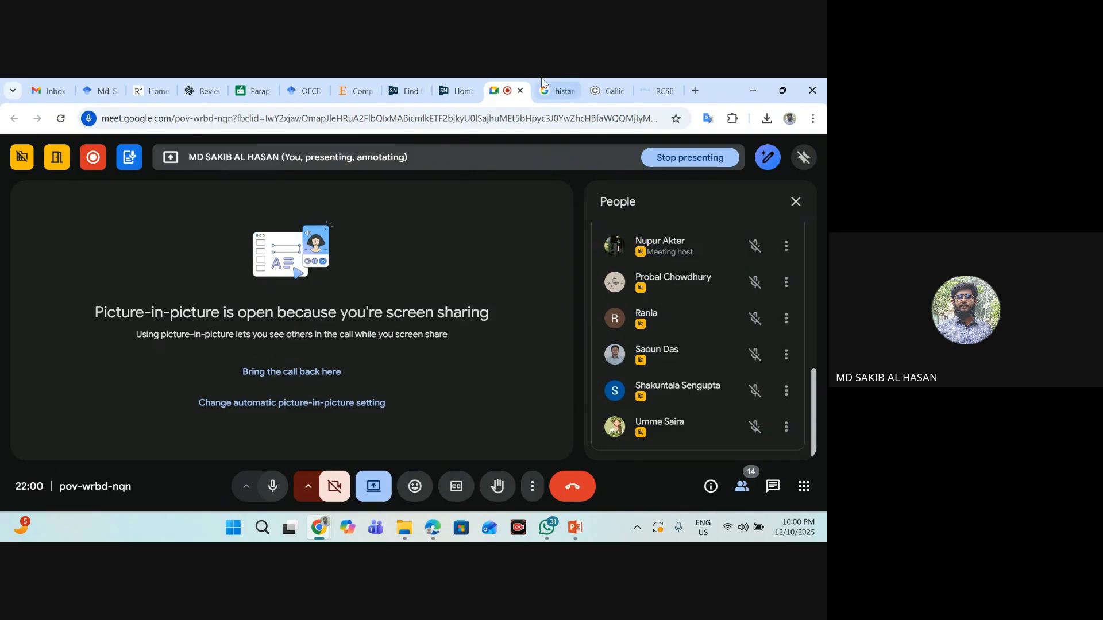
left_click(799, 211)
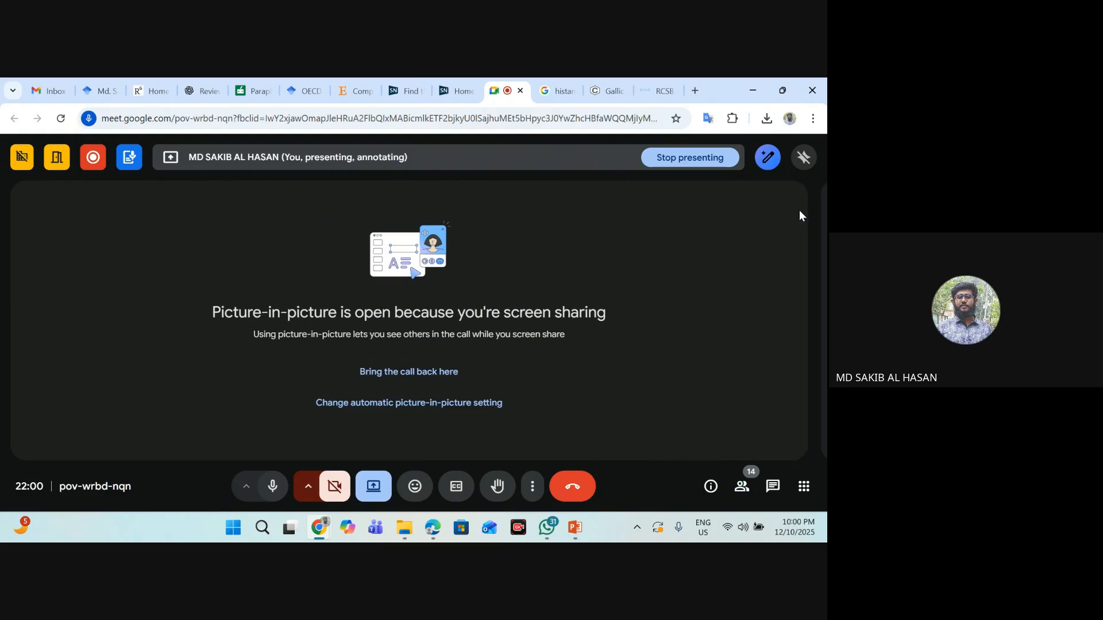
left_click(753, 90)
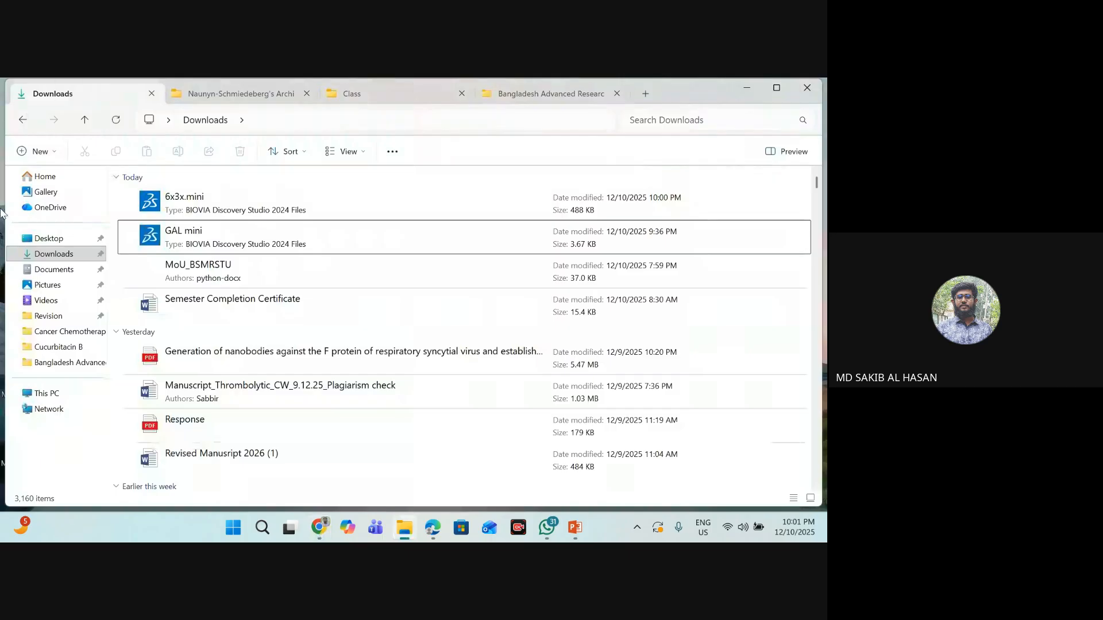
- Find PyRx through the Windows search, launch it, and minimize the file explorer window
left_click(263, 527)
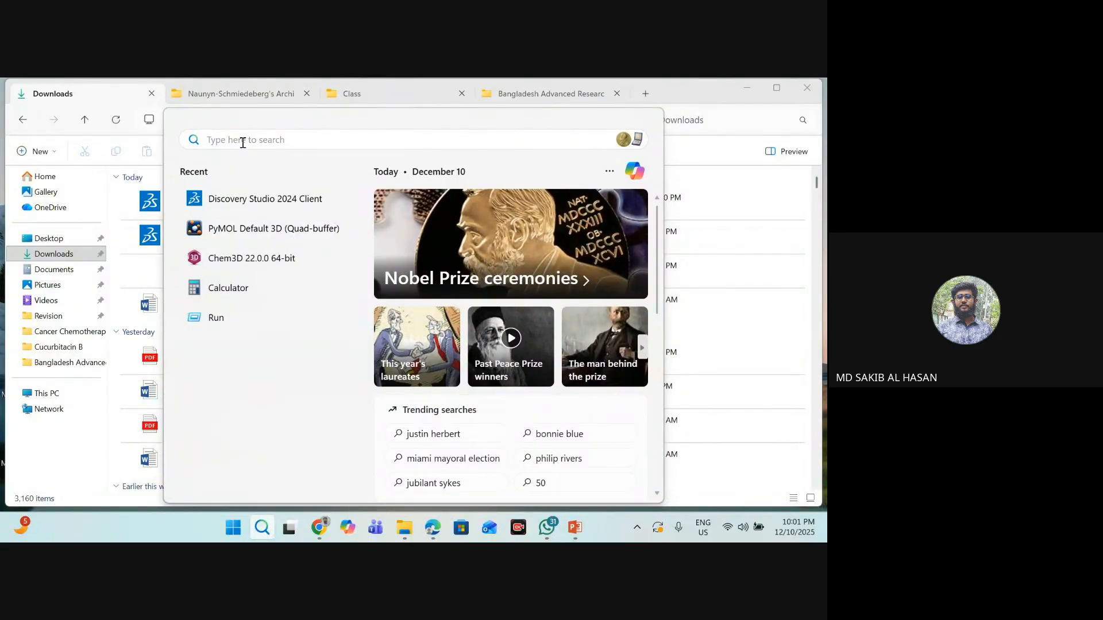
type("py")
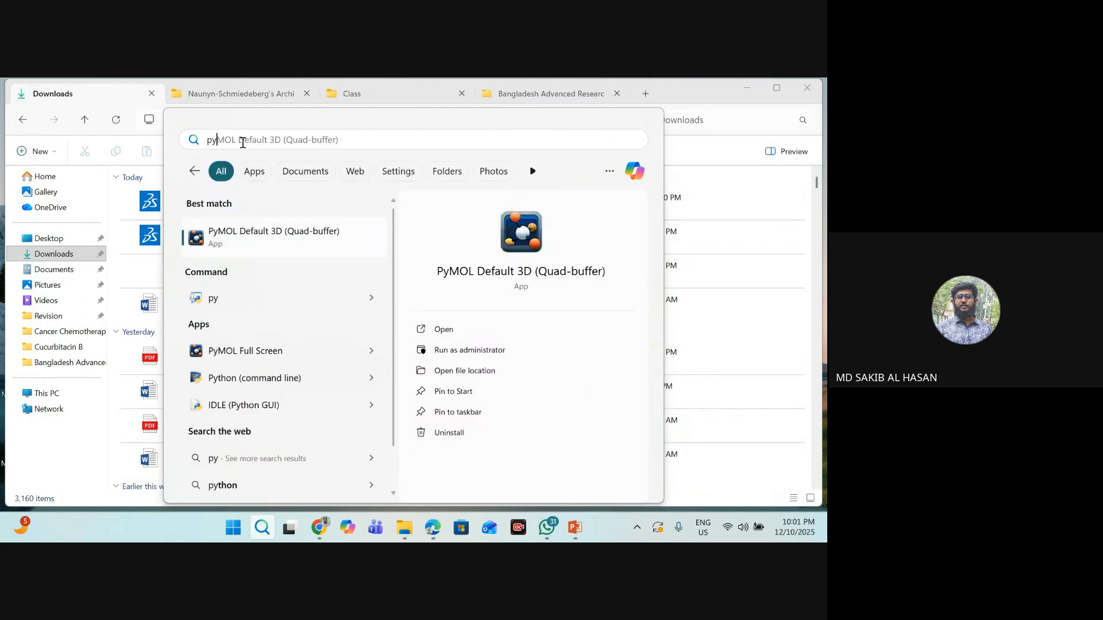
type("rx")
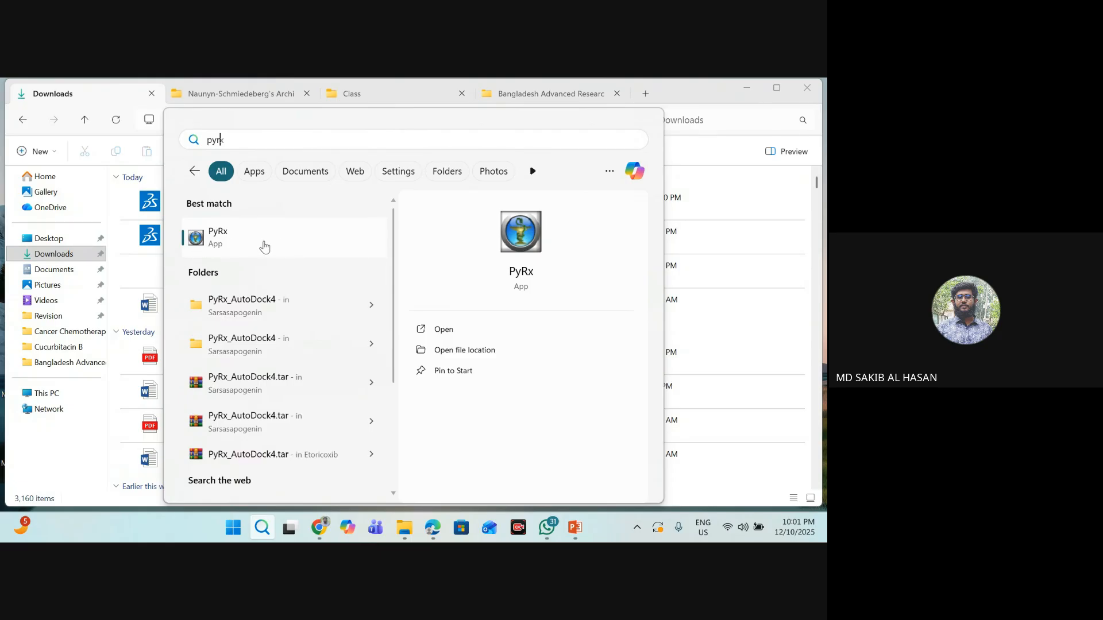
left_click(223, 237)
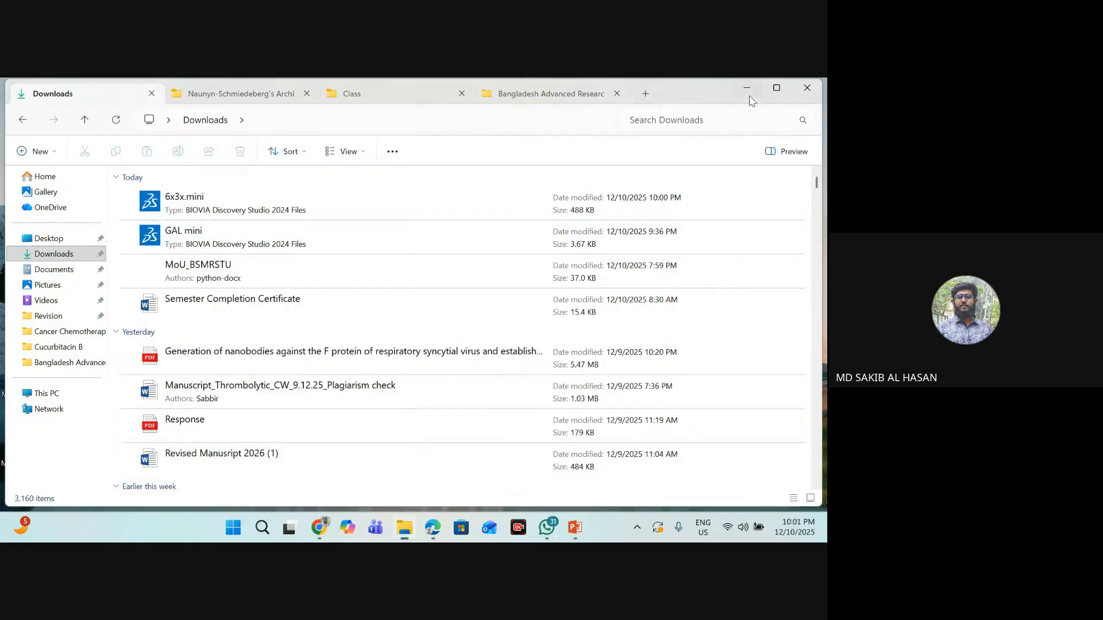
left_click(747, 88)
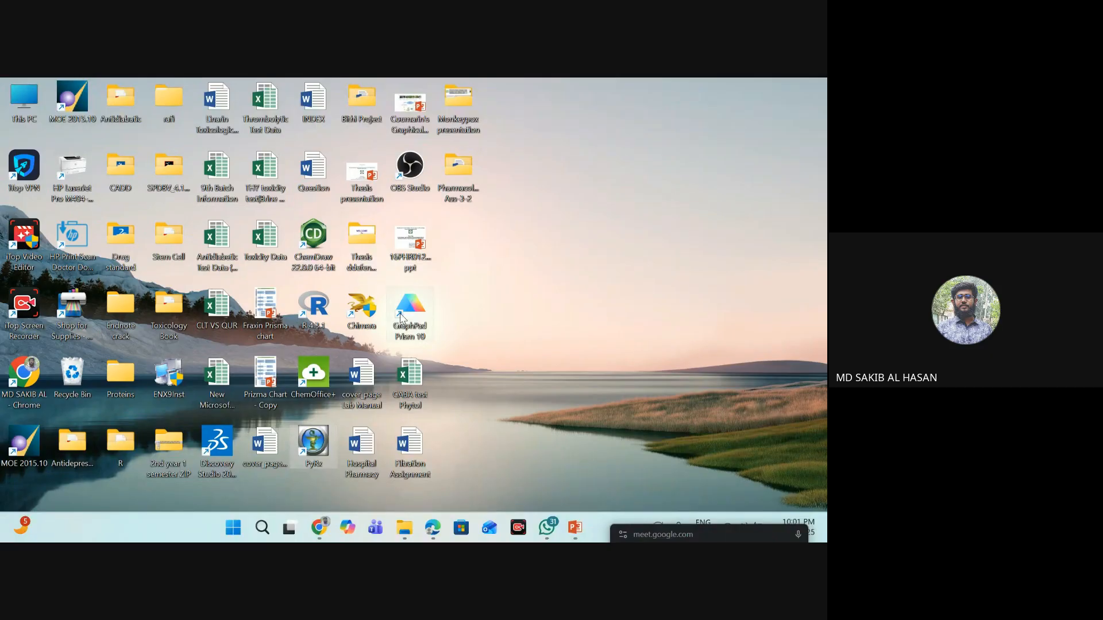
- Restore the file explorer and open the Documents folder in a new tab
left_click(405, 529)
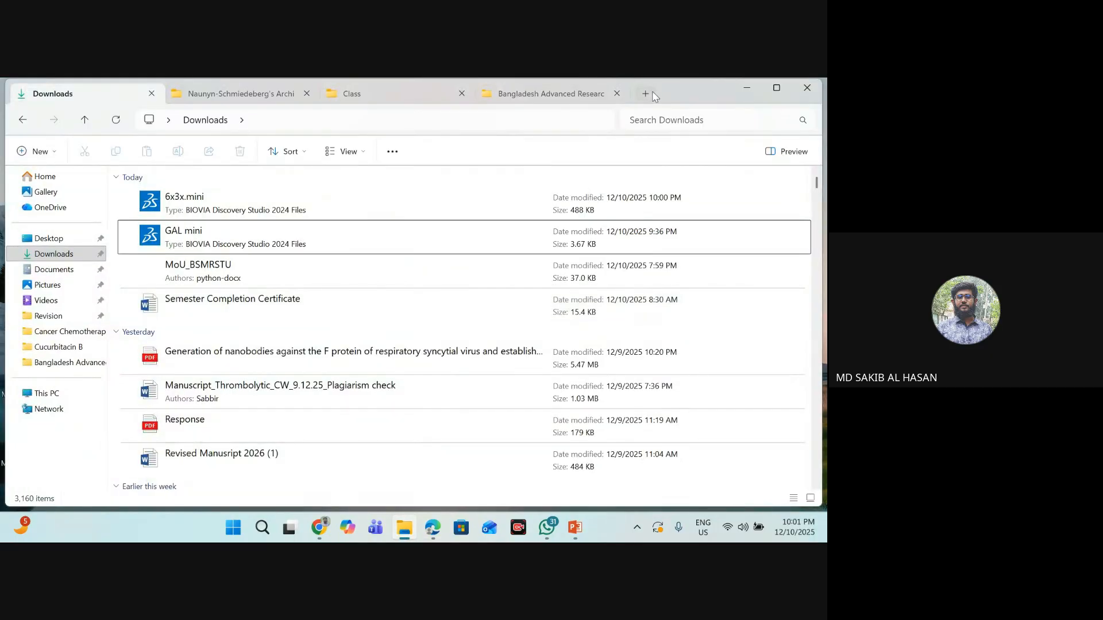
left_click(650, 93)
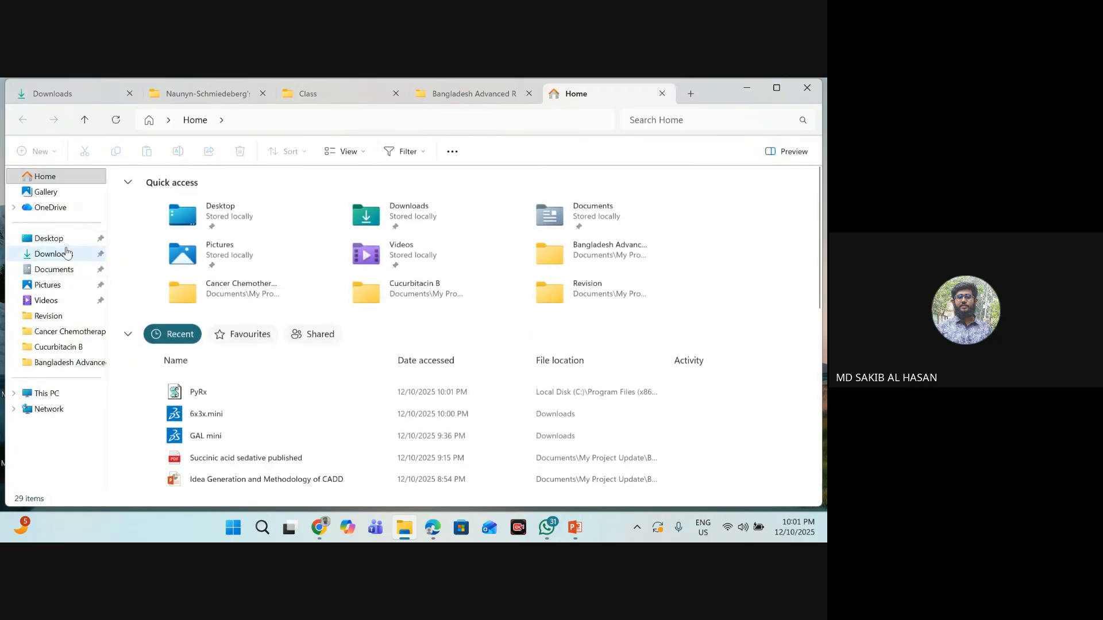
left_click(65, 182)
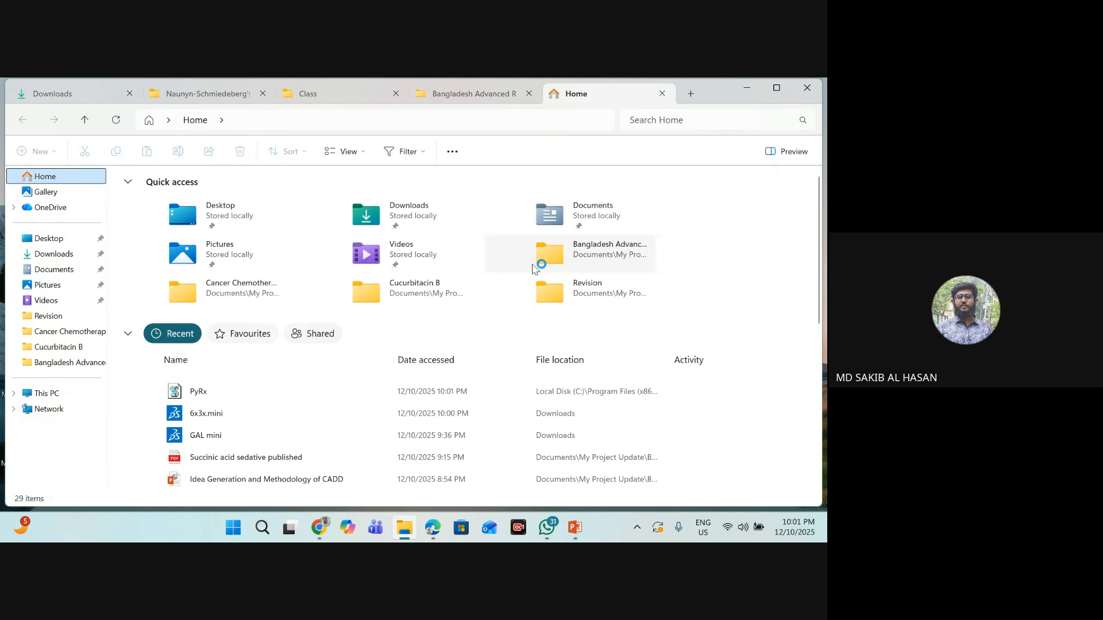
scroll(405, 326, "down", 3)
scroll(407, 323, "down", 3)
scroll(402, 322, "up", 5)
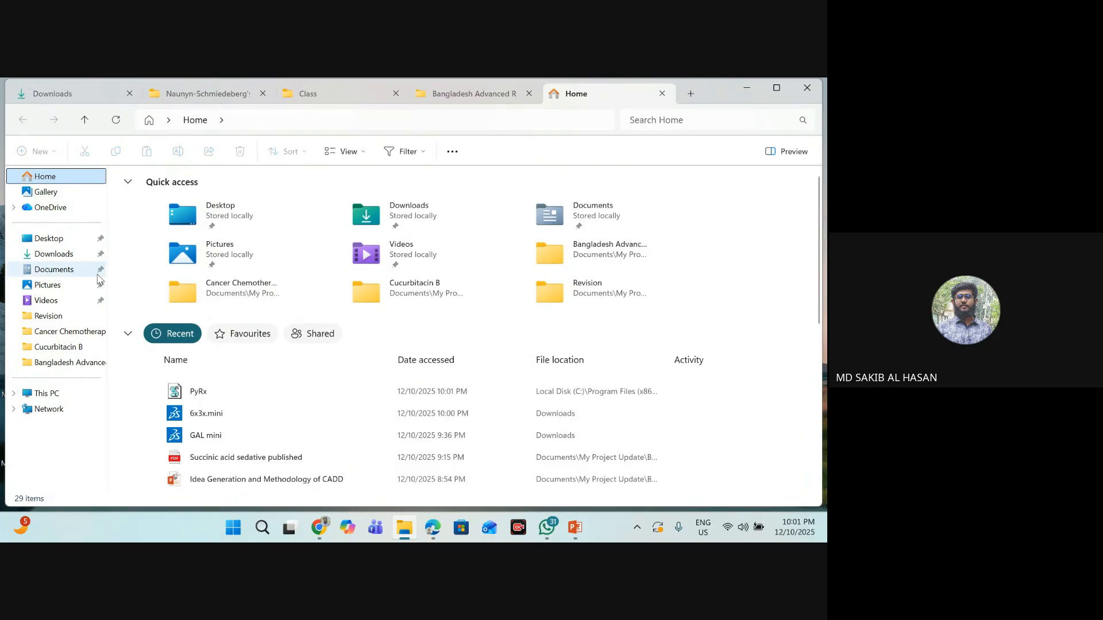
left_click(599, 223)
double_click(599, 223)
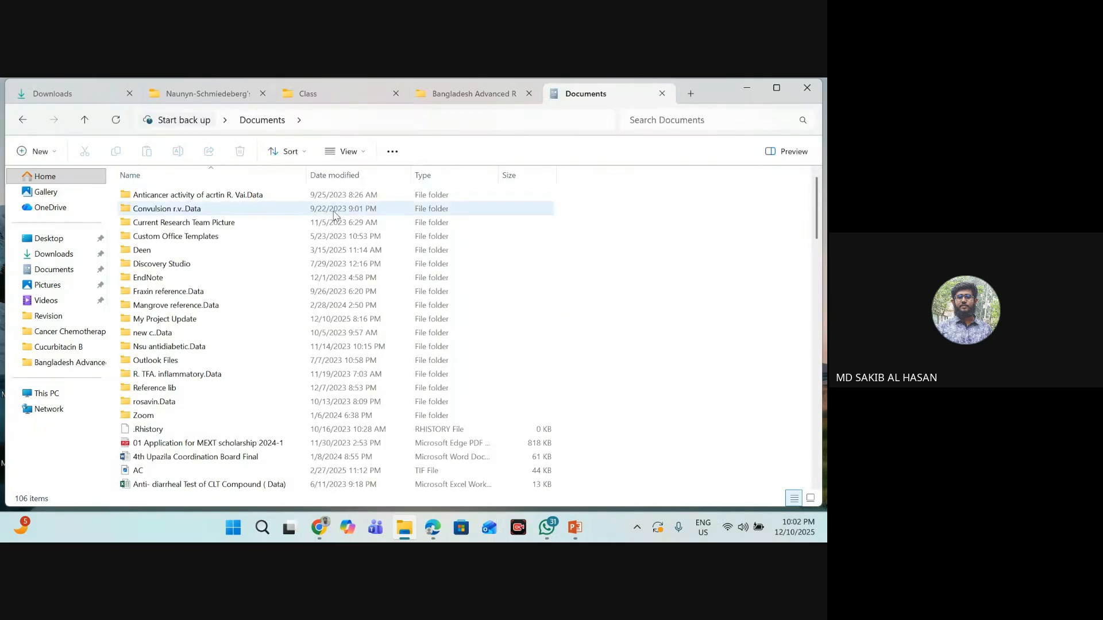
- Go up to the Desktop folder in the file explorer, minimize the explorer, and dismiss the PyRx startup error
left_click(86, 122)
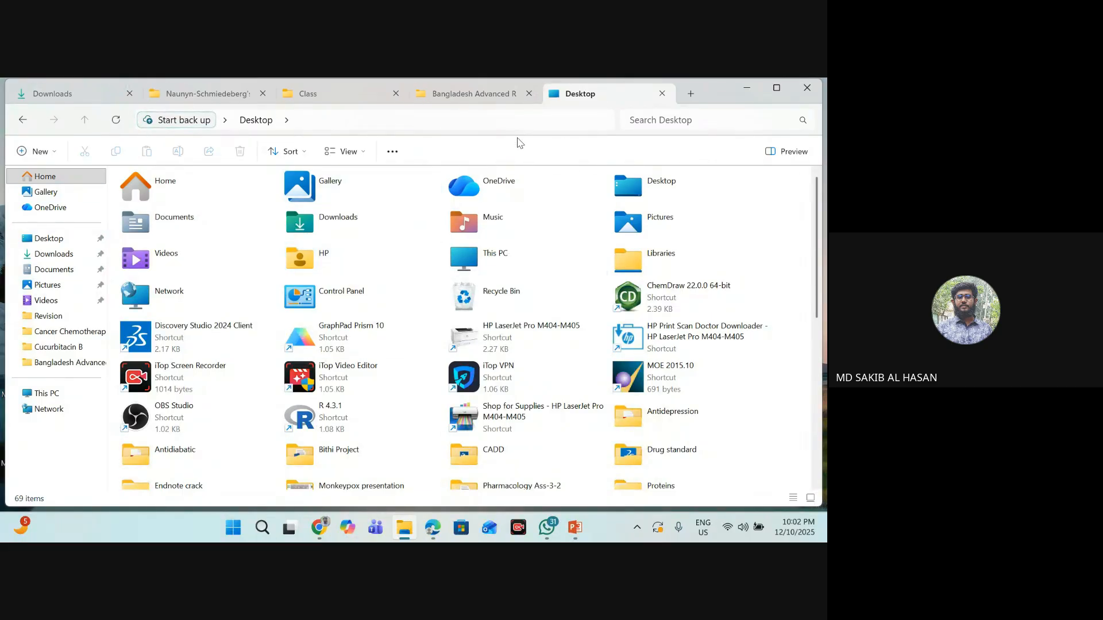
left_click(749, 87)
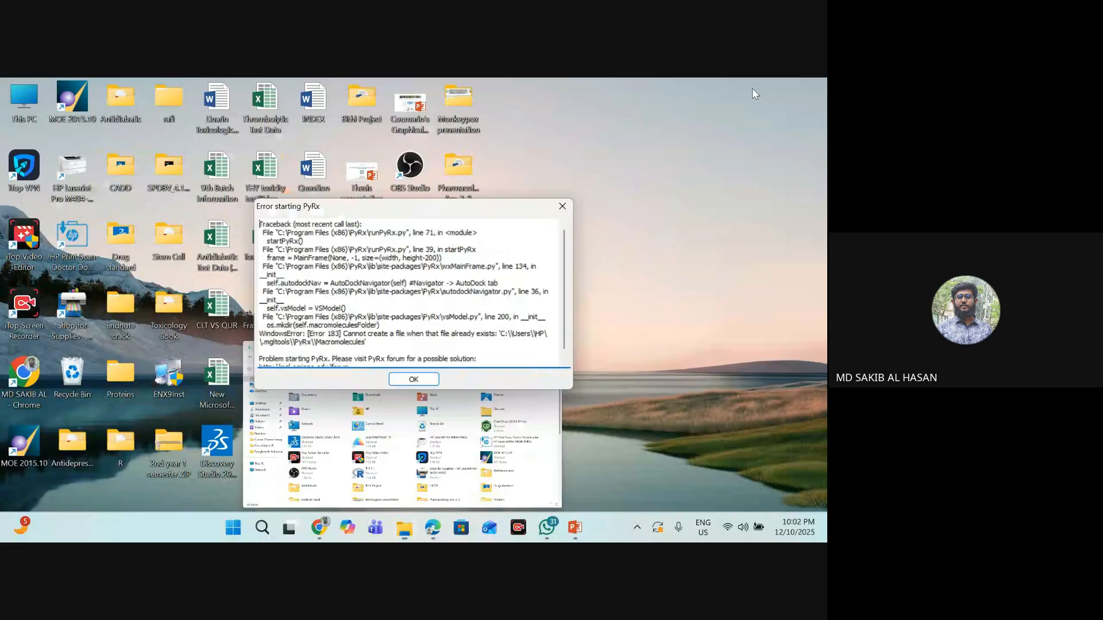
left_click(562, 206)
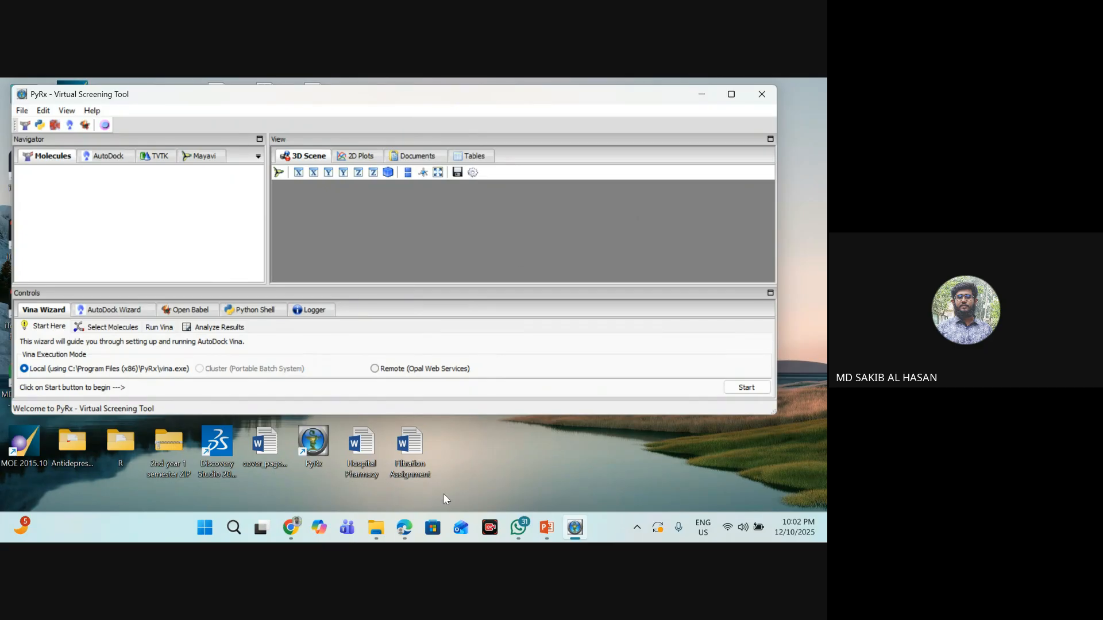
- Restore the file explorer, open HP > .mgltools > PyRx, and delete the etc, Ligands and Macromolecules folders and the preferences file
left_click(382, 529)
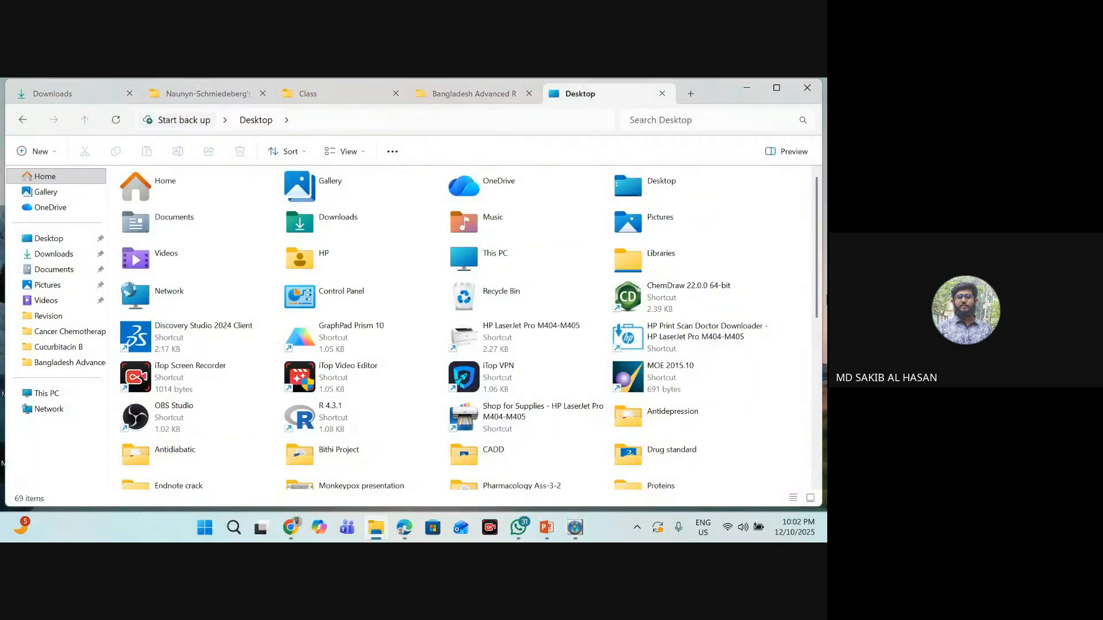
left_click(90, 177)
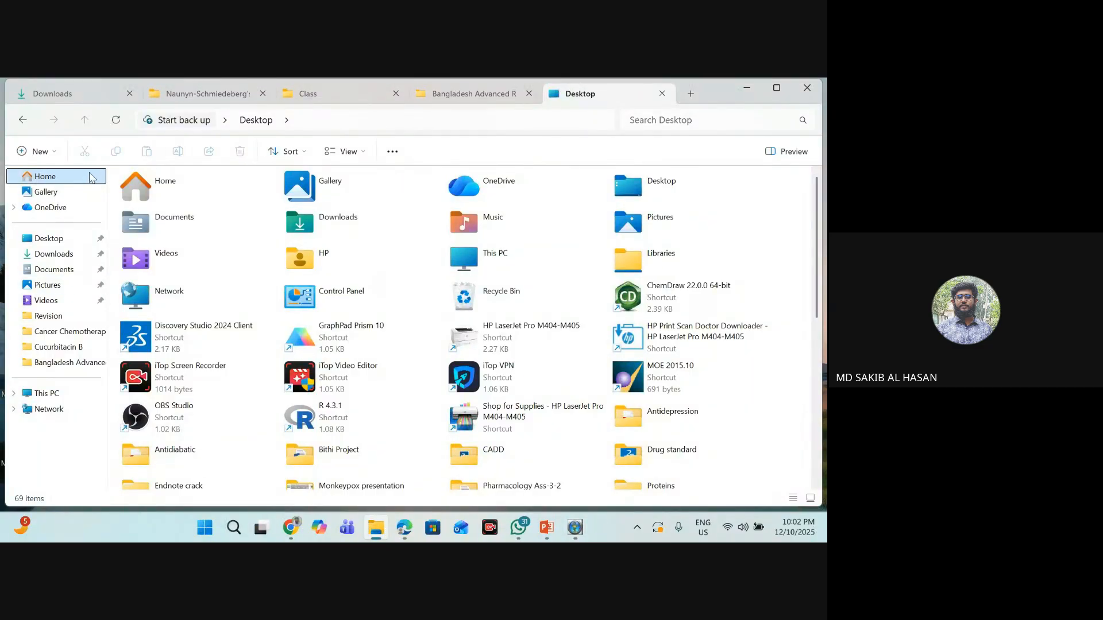
double_click(356, 261)
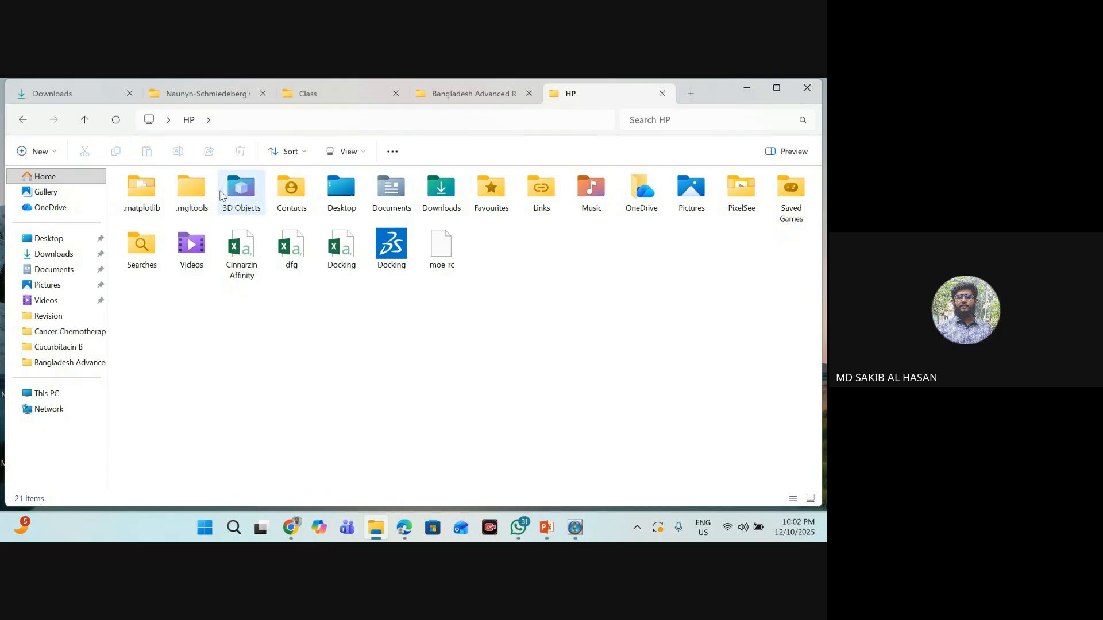
double_click(199, 197)
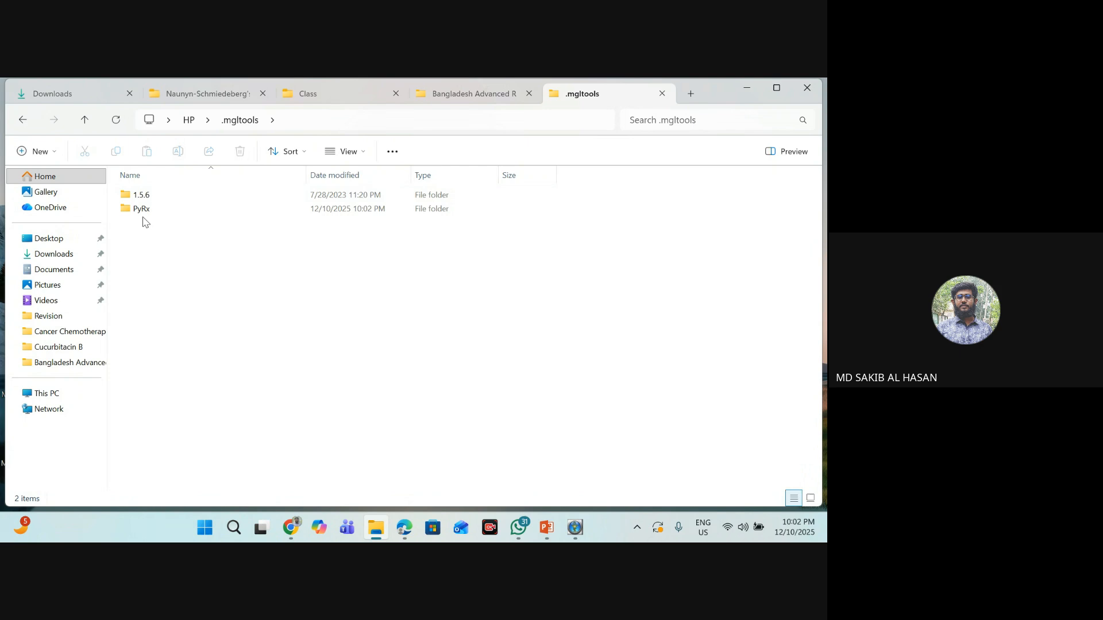
double_click(176, 211)
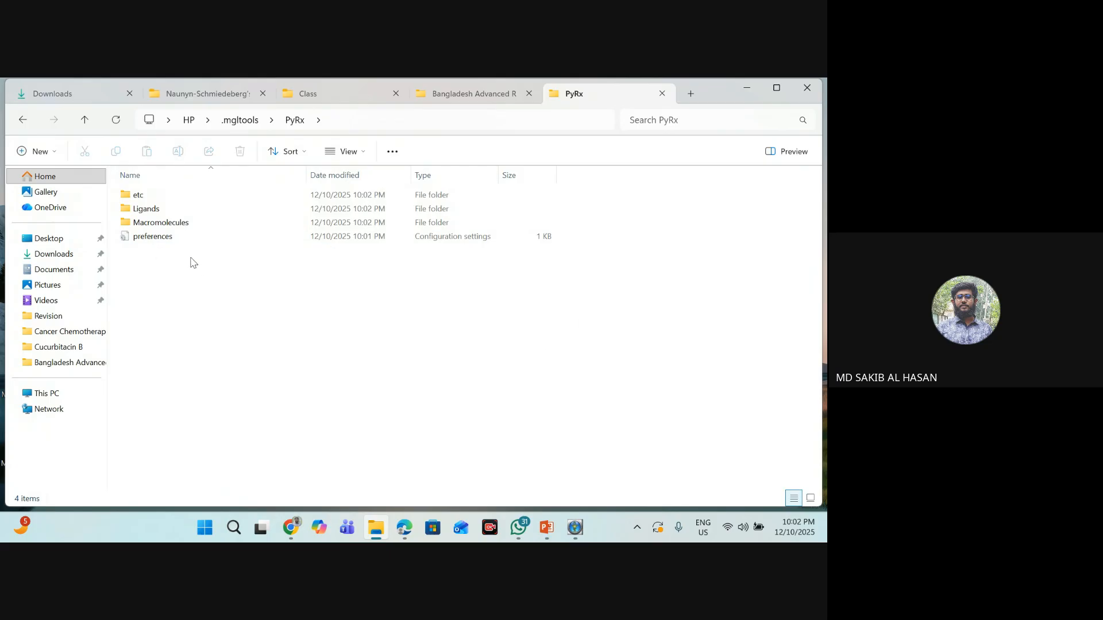
left_click_drag(216, 284, 136, 191)
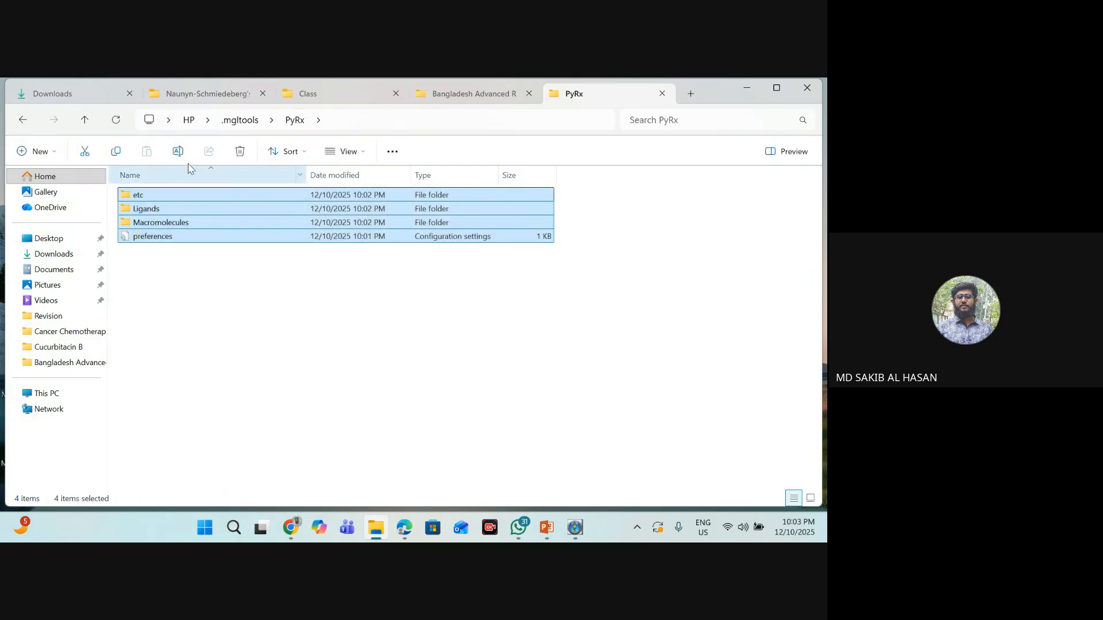
left_click(240, 152)
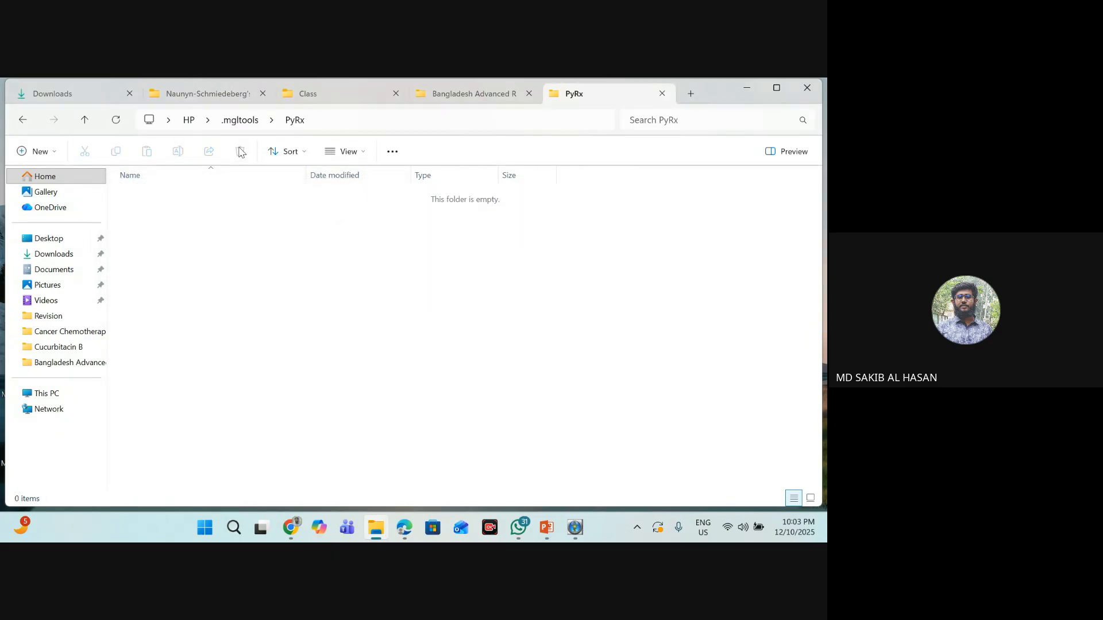
- Switch to PyRx and maximize its window
left_click(546, 527)
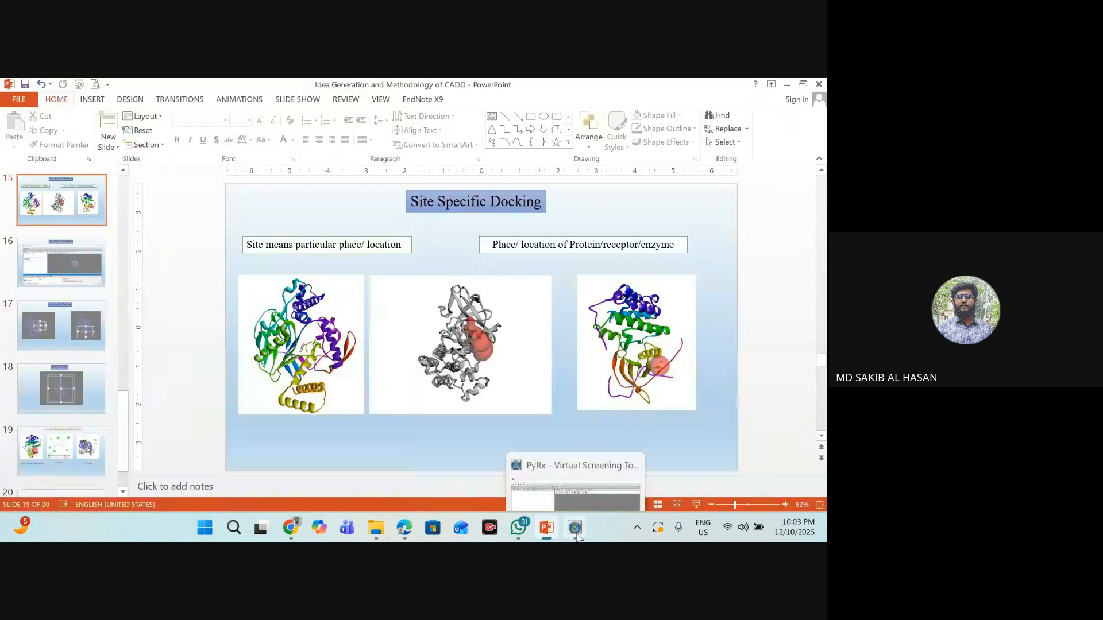
left_click(575, 527)
left_click(731, 93)
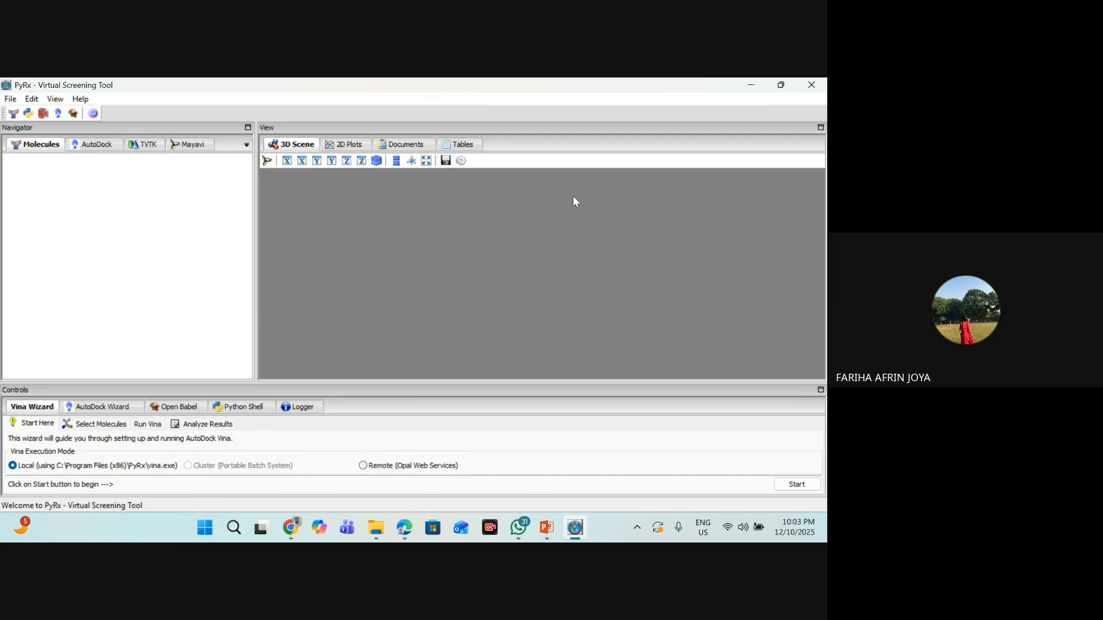
- Retrace the path from Home up to Desktop and through HP and .mgltools to the PyRx folder in the file explorer
left_click(377, 529)
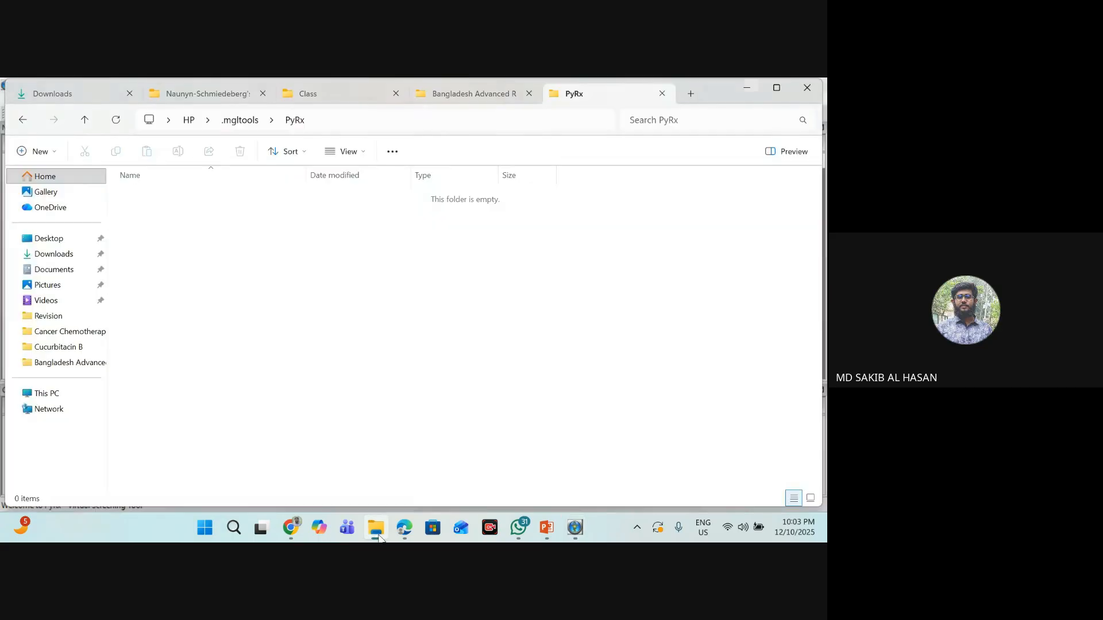
left_click(377, 530)
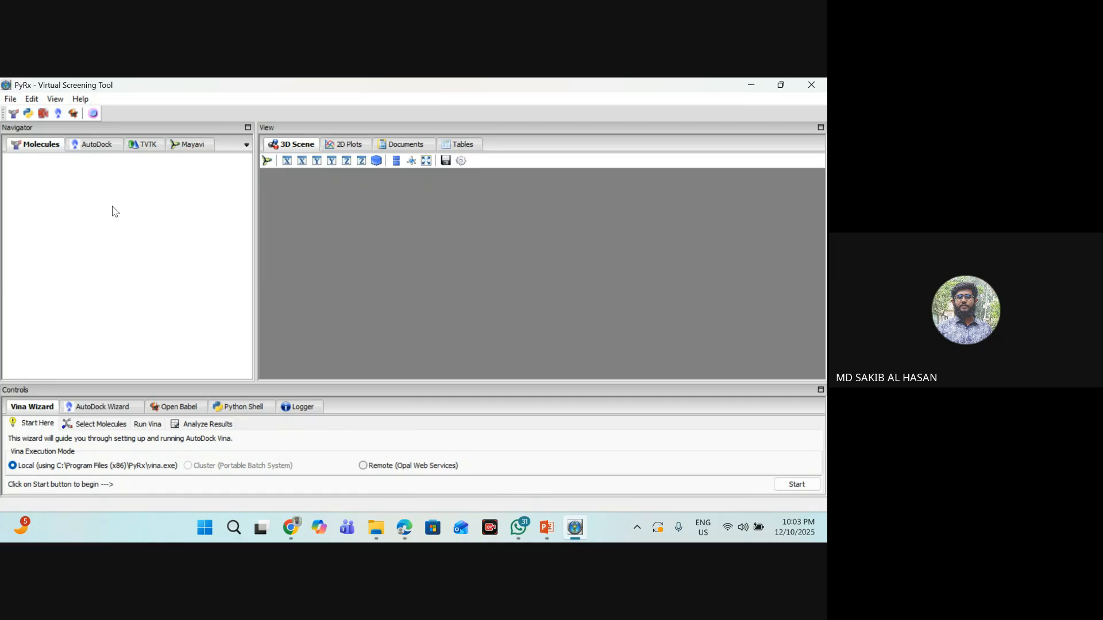
left_click(375, 527)
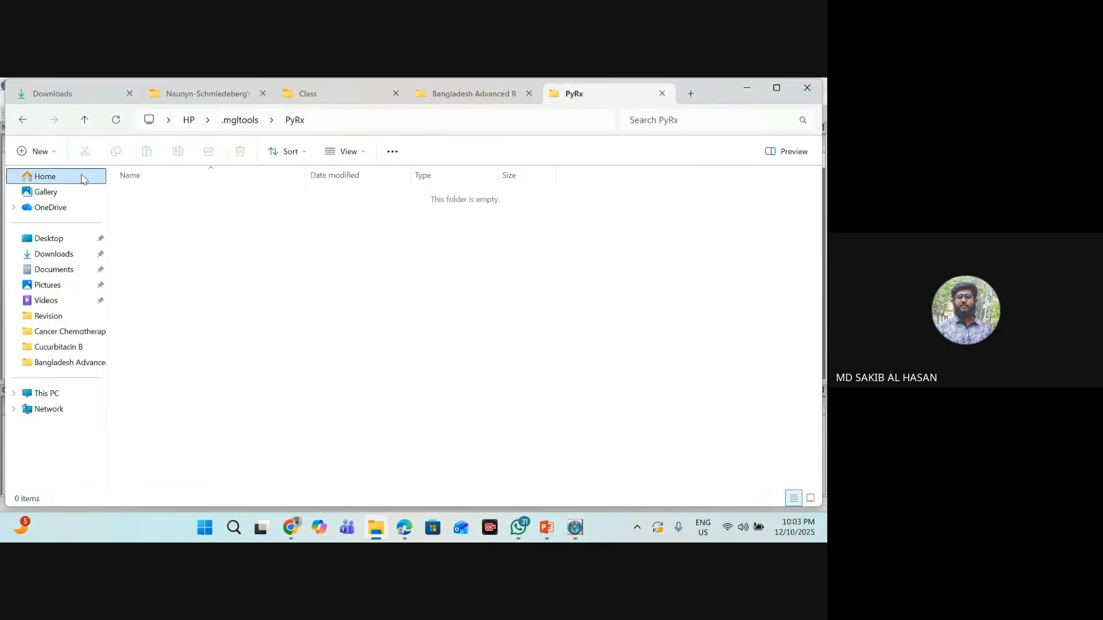
left_click(101, 182)
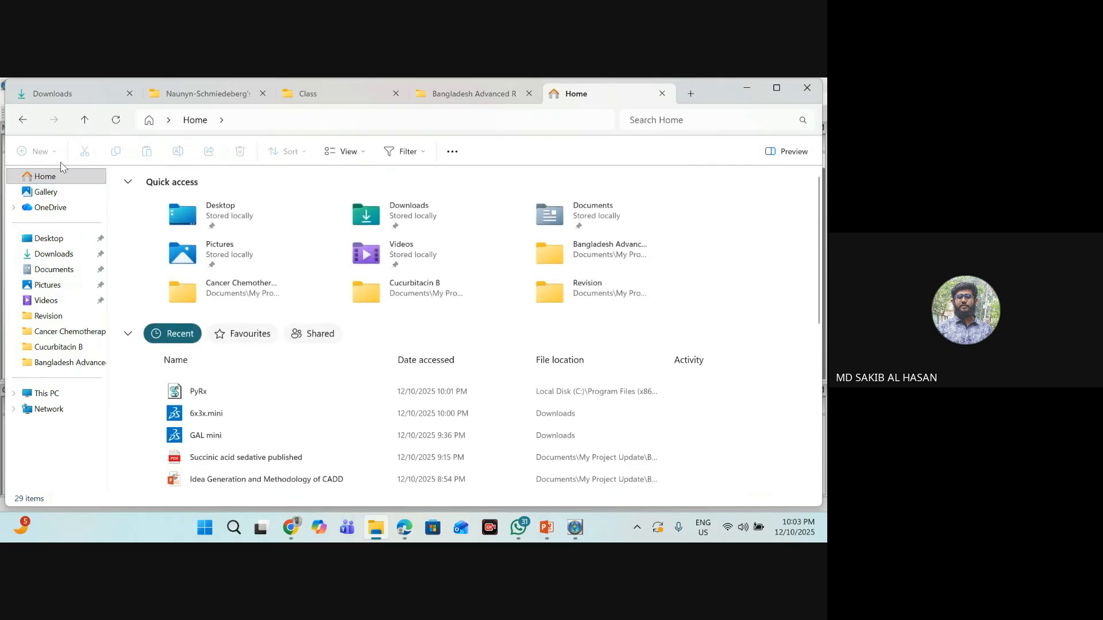
left_click(64, 177)
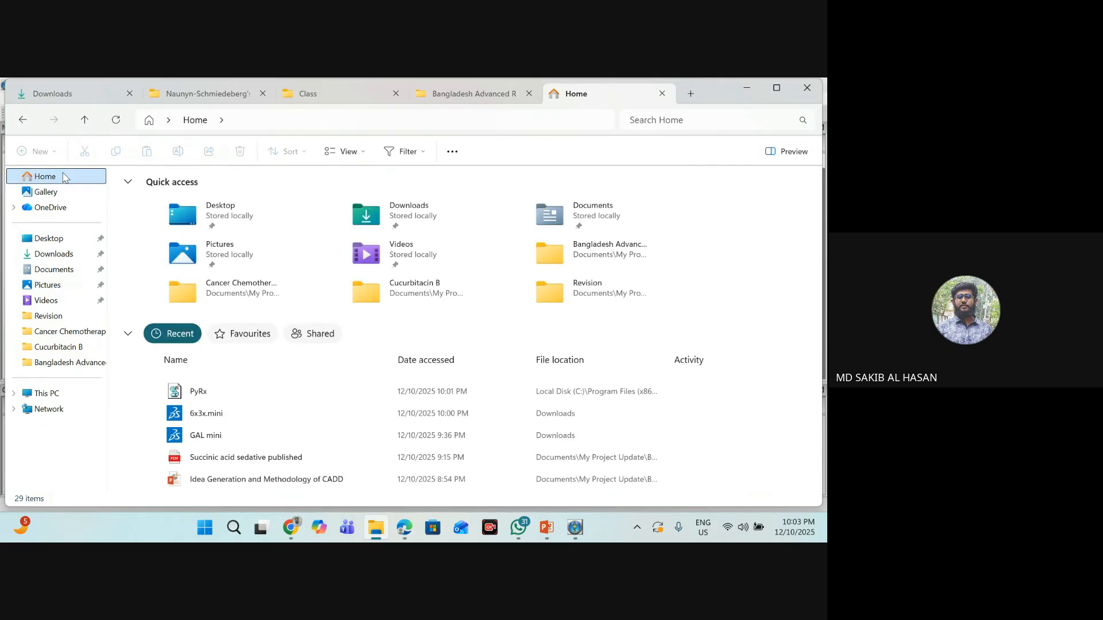
left_click(84, 120)
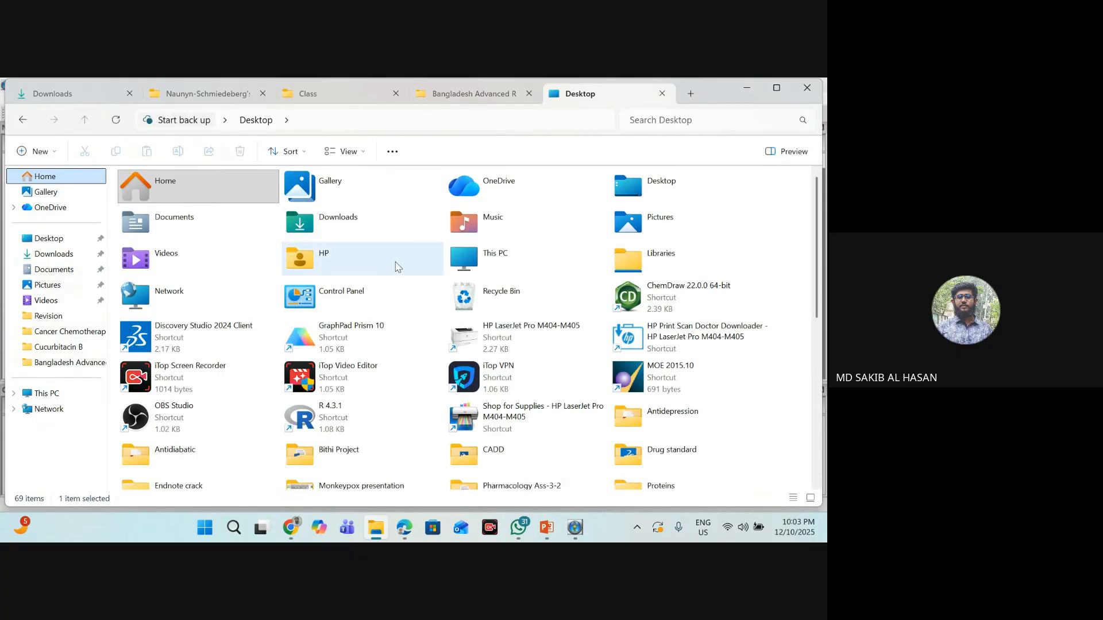
left_click(331, 262)
double_click(331, 262)
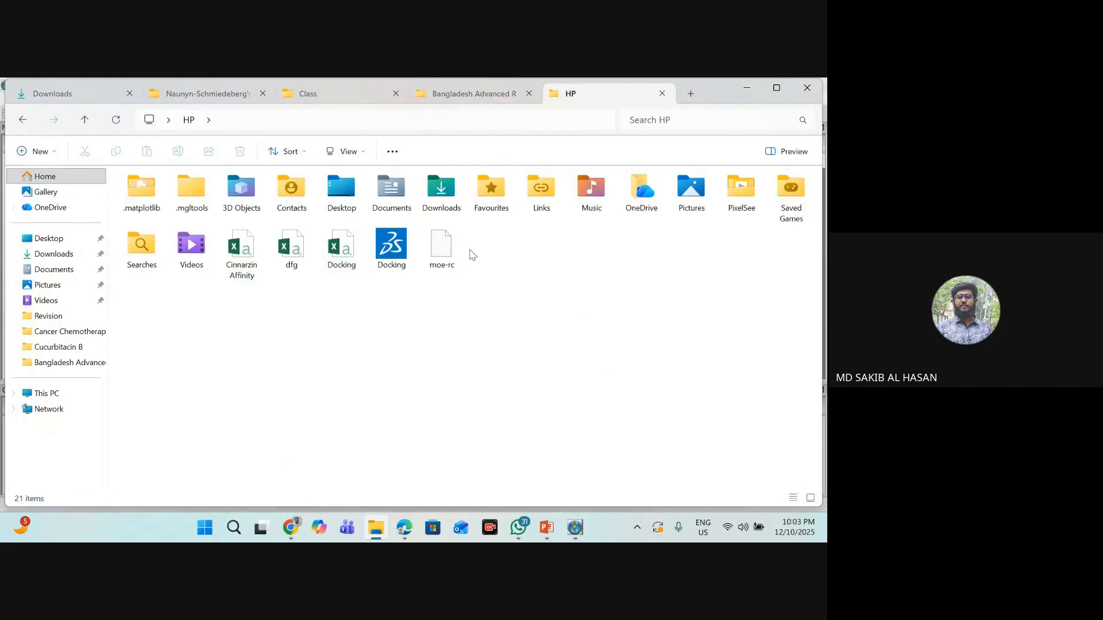
double_click(191, 195)
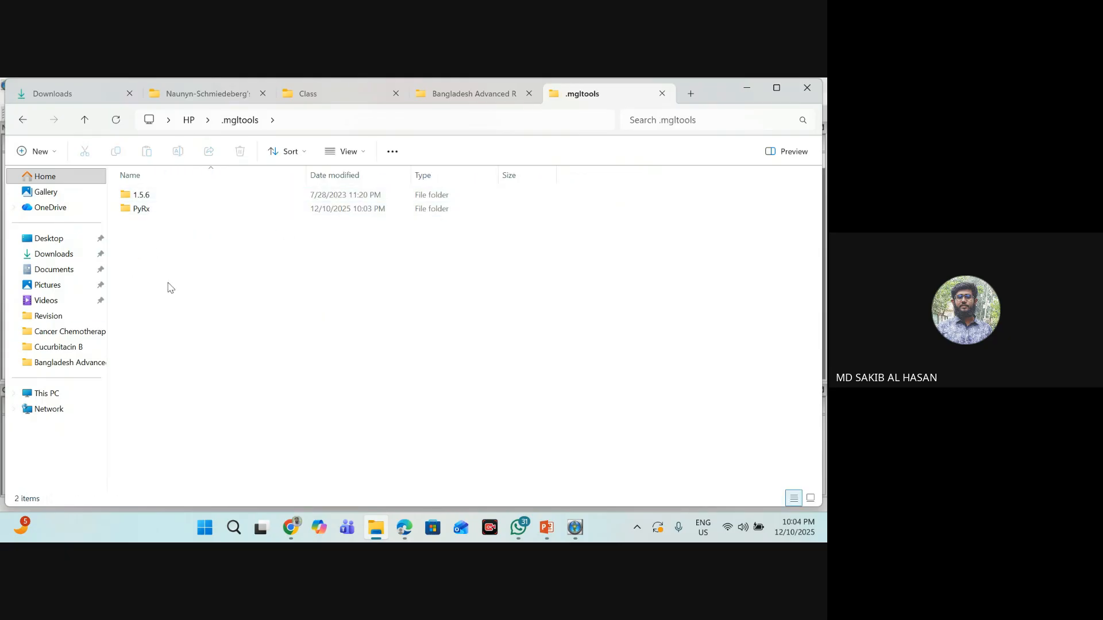
double_click(182, 213)
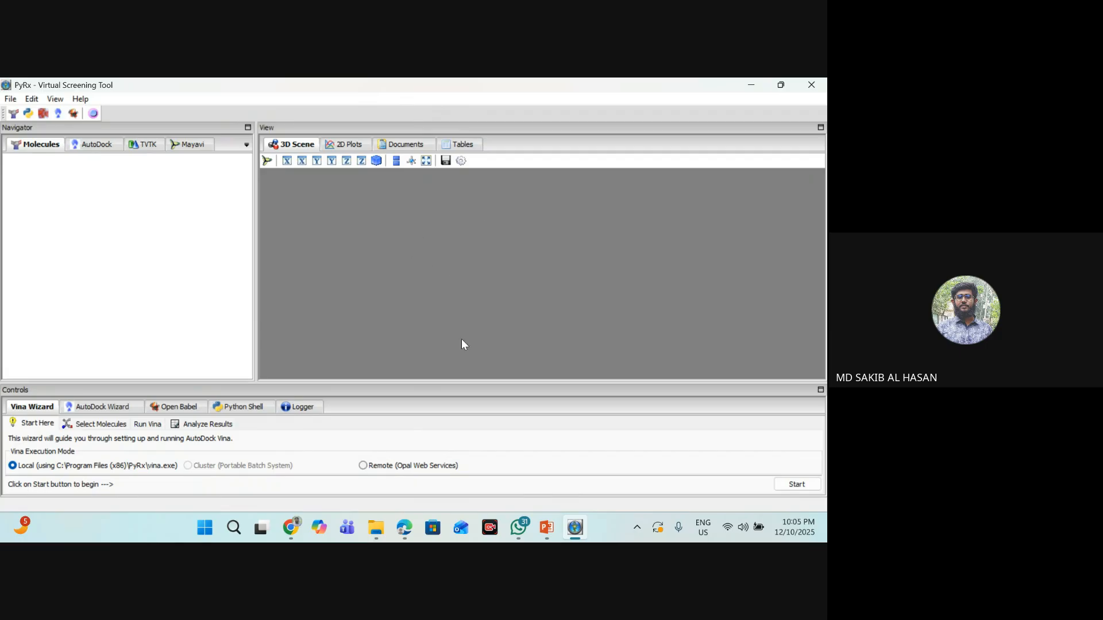
- Load the 6x3x.mini protein file from Downloads as a molecule in PyRx
left_click(9, 100)
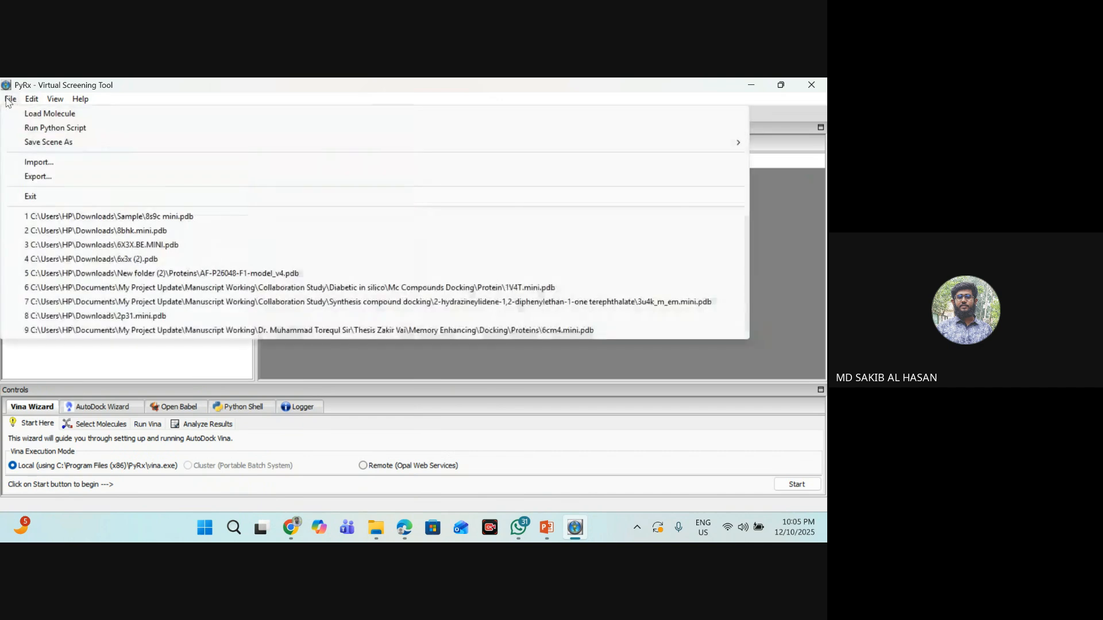
left_click(51, 114)
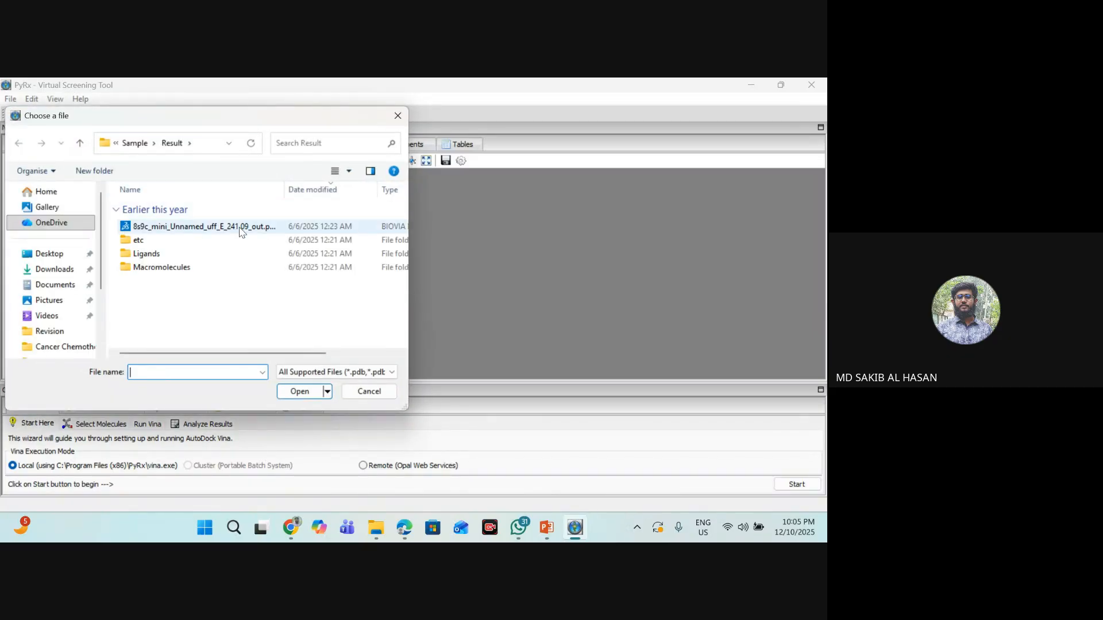
left_click(42, 269)
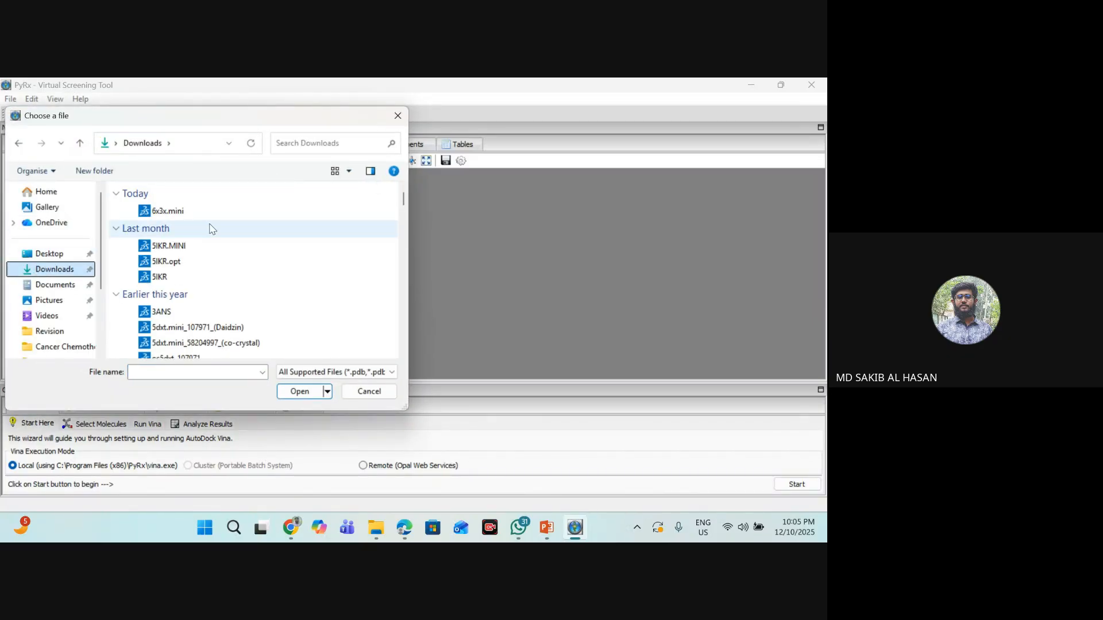
scroll(195, 230, "down", 3)
scroll(178, 233, "up", 3)
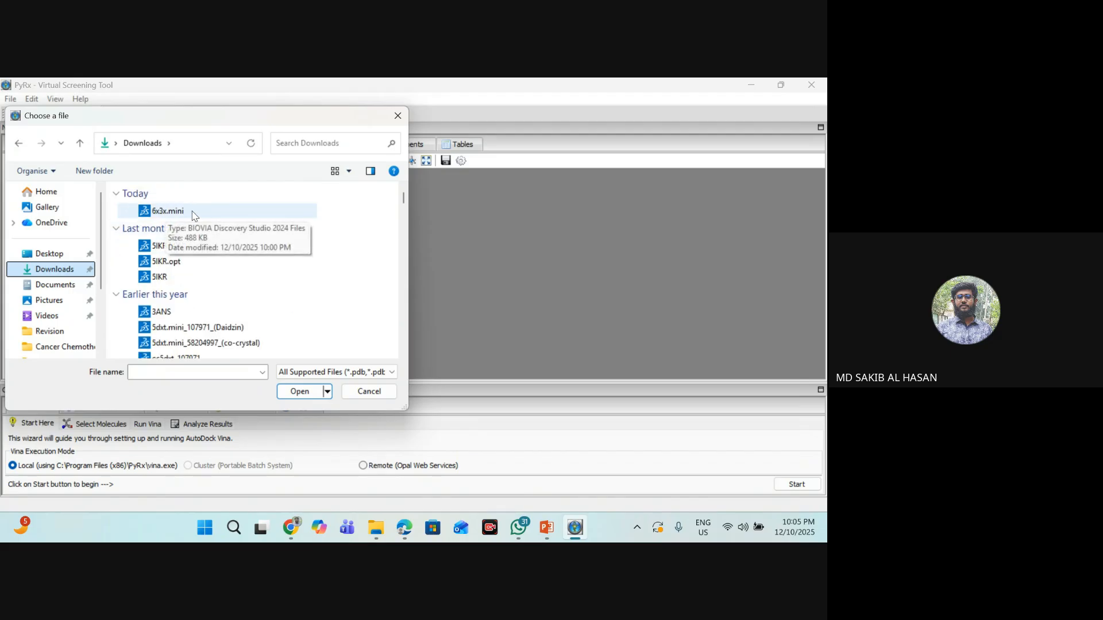
left_click(194, 212)
left_click(300, 392)
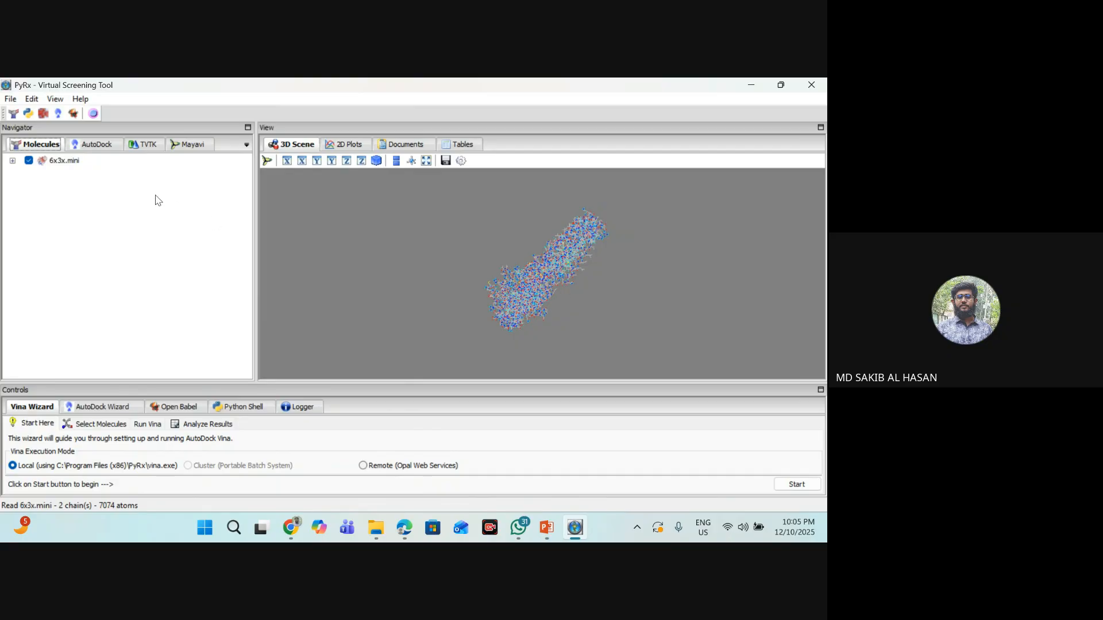
- Try to make 6x3x.mini an AutoDock macromolecule, close the error output window, and reset the logs
left_click(65, 161)
right_click(69, 163)
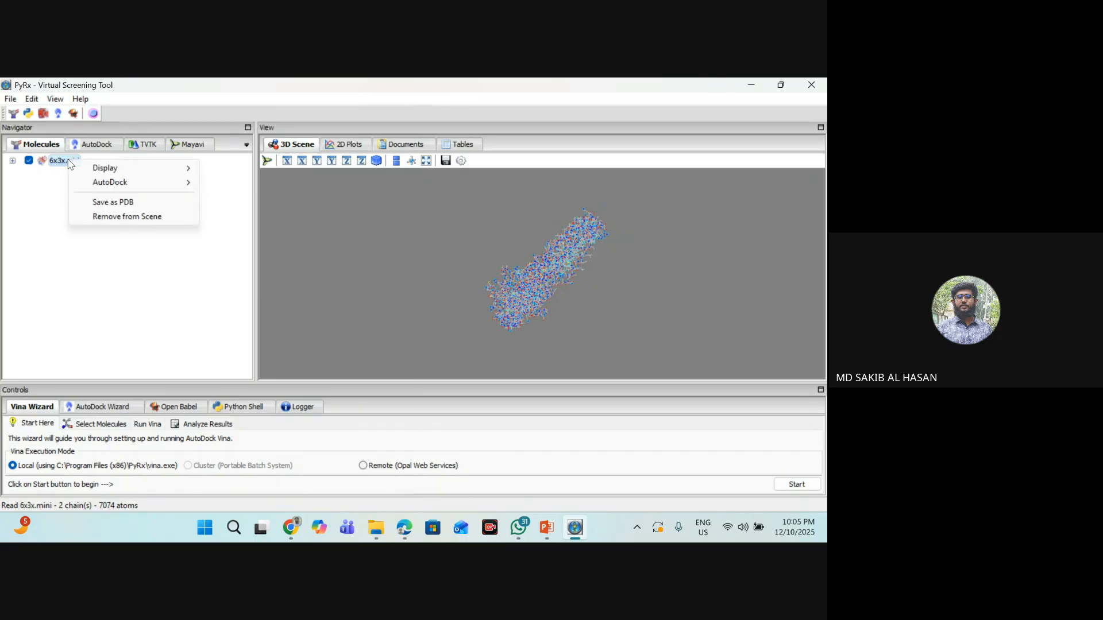
mouse_move(85, 185)
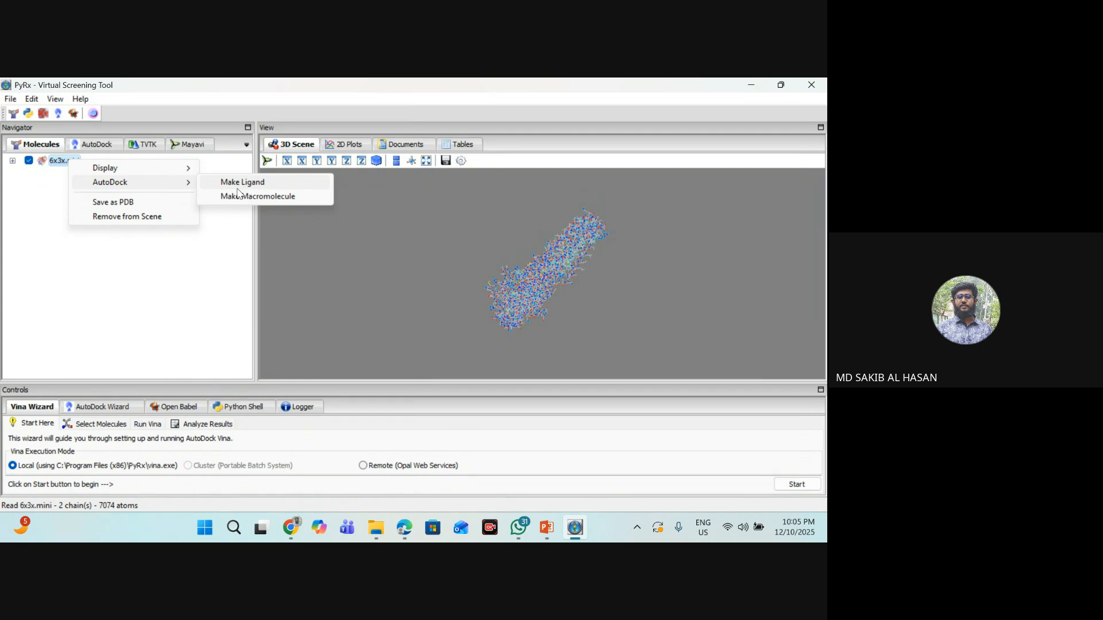
left_click(258, 197)
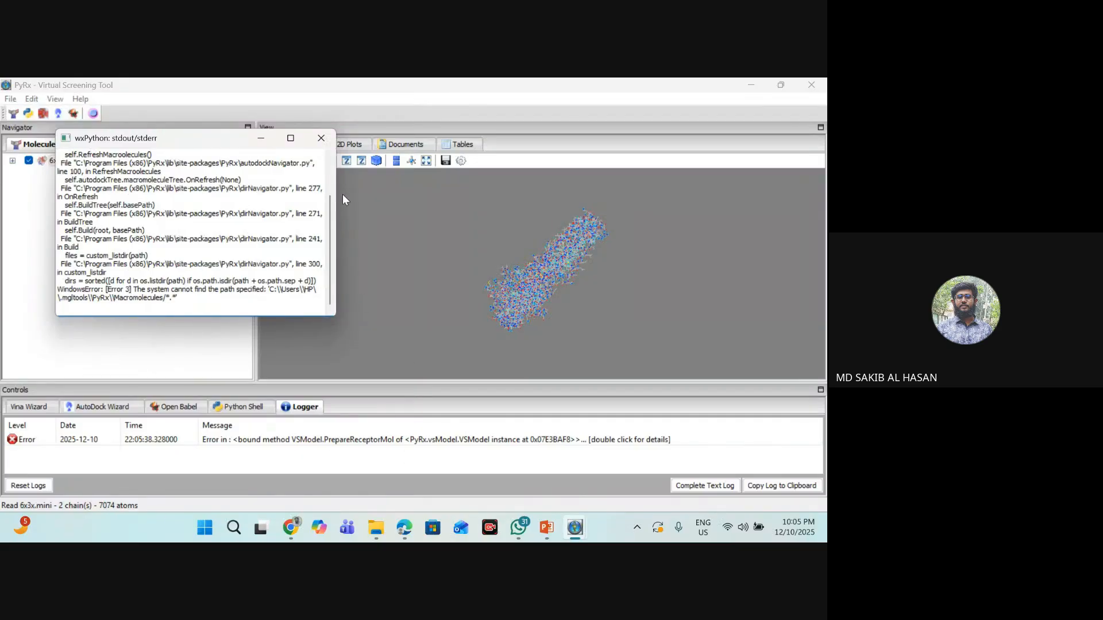
left_click(321, 138)
left_click(31, 441)
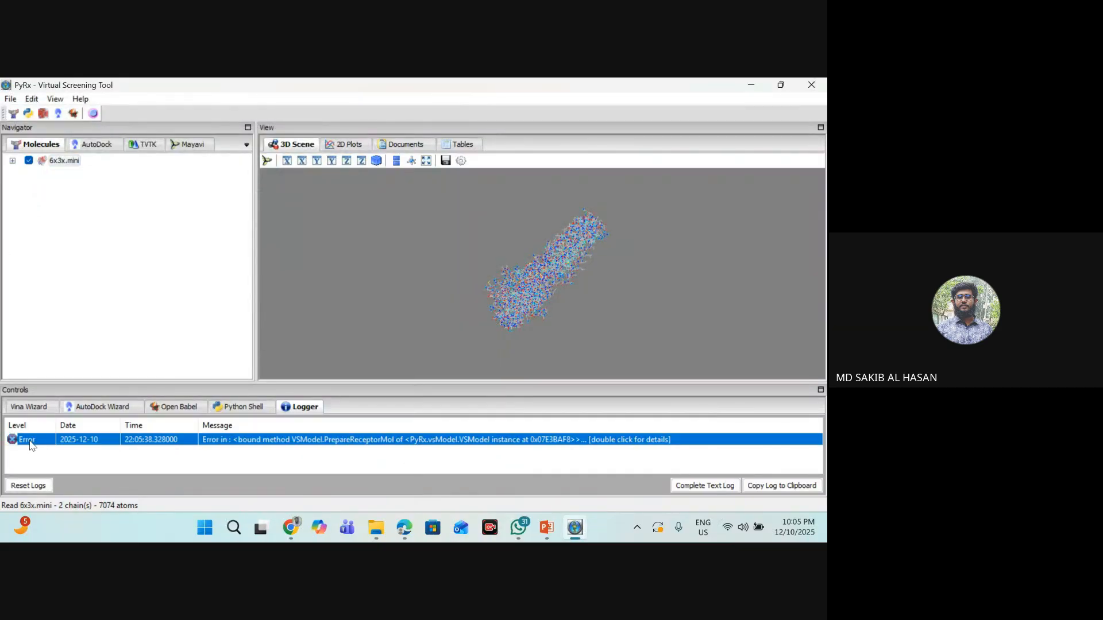
left_click(41, 488)
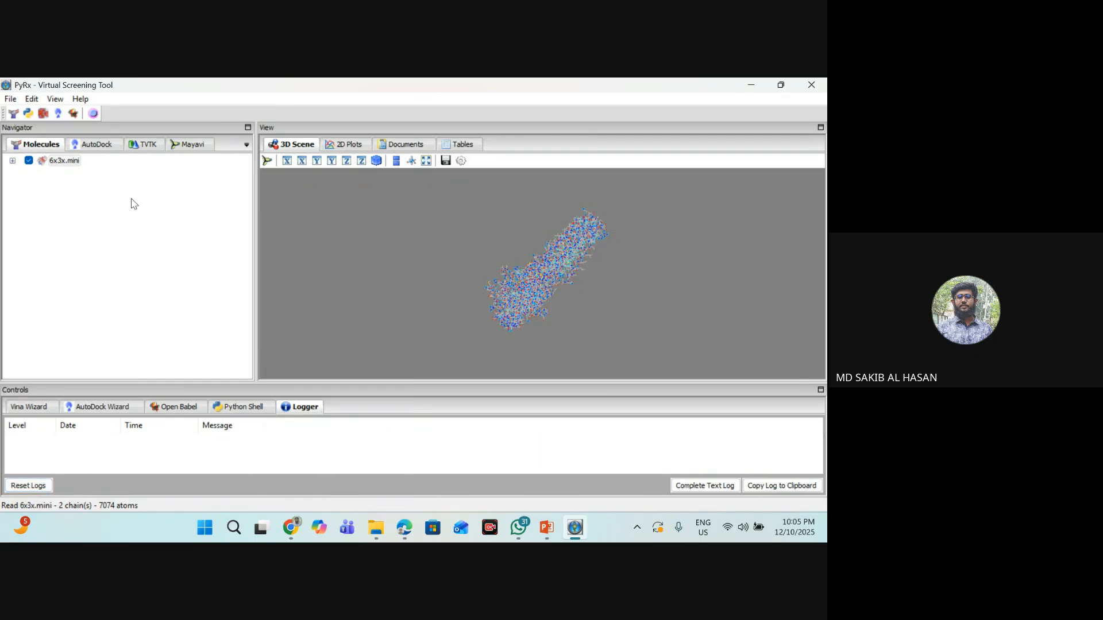
- Import the GAL mini ligand from Downloads as a Chemical Table File (SDF)
left_click(9, 98)
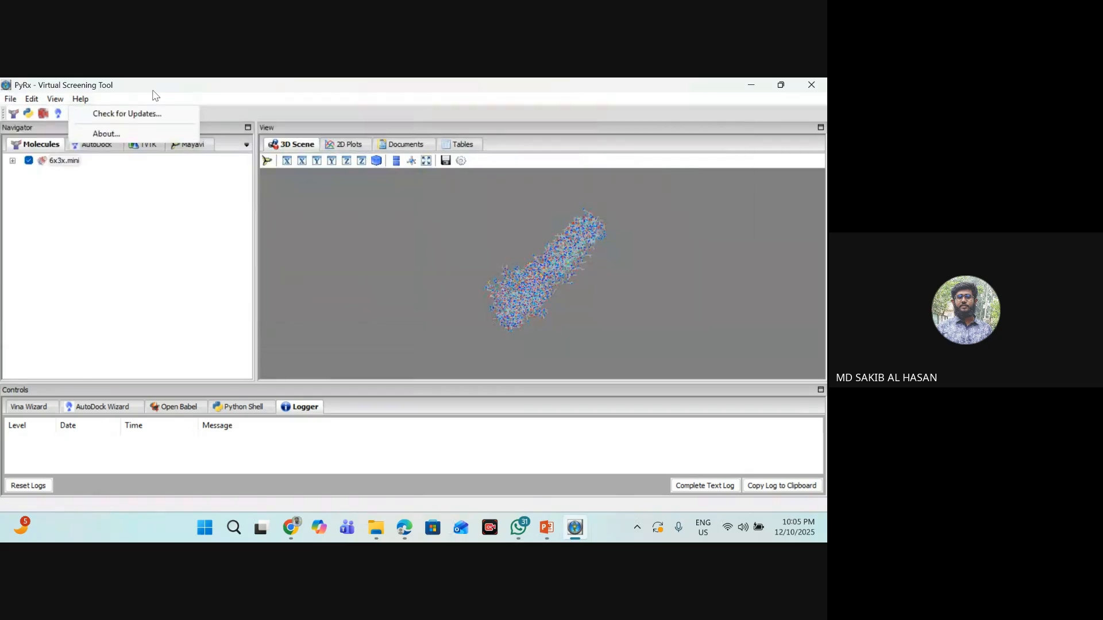
left_click(11, 99)
left_click(11, 99)
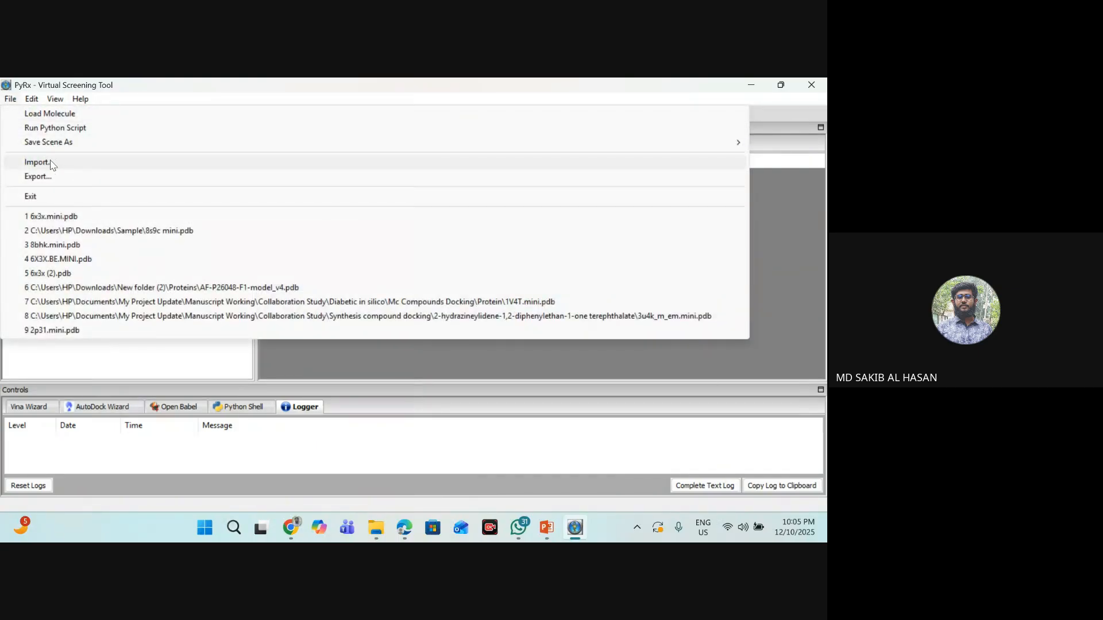
left_click(38, 162)
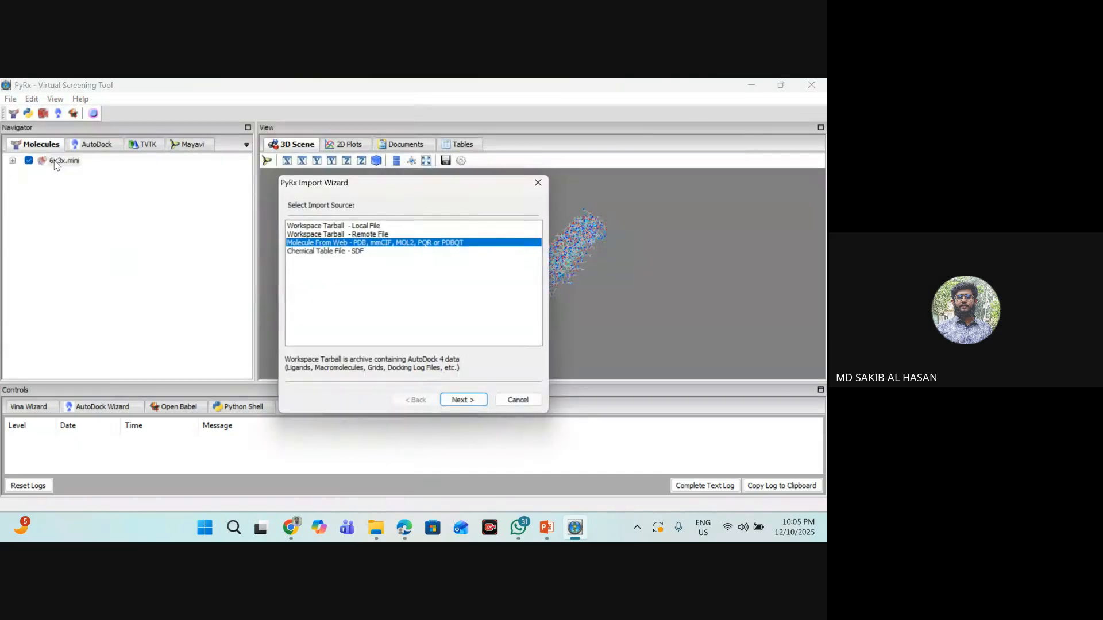
left_click(357, 253)
left_click(465, 400)
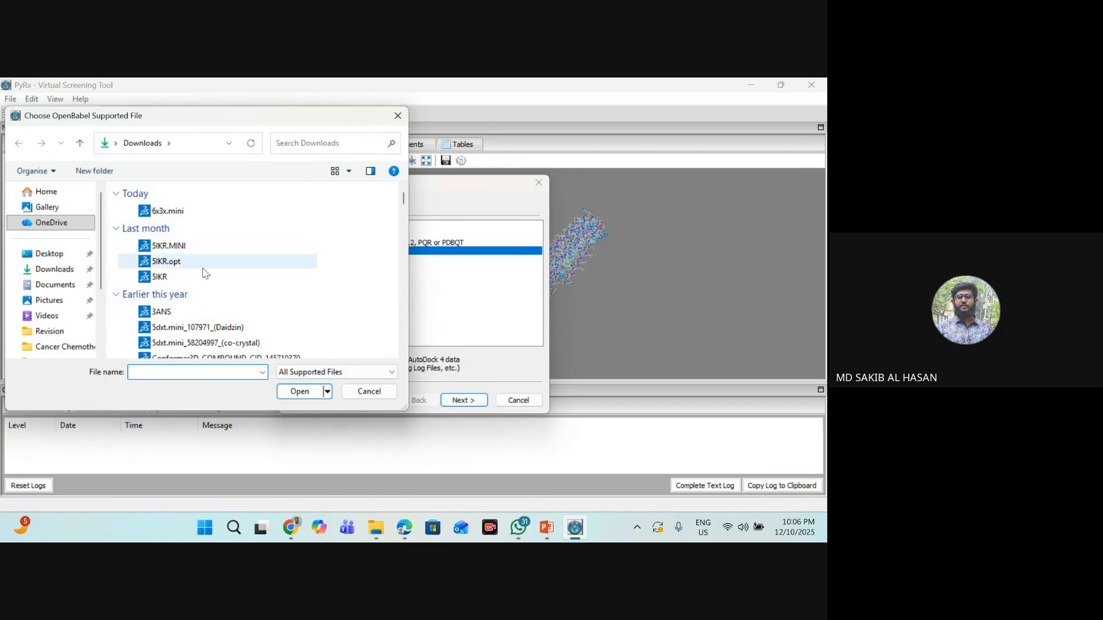
left_click(56, 270)
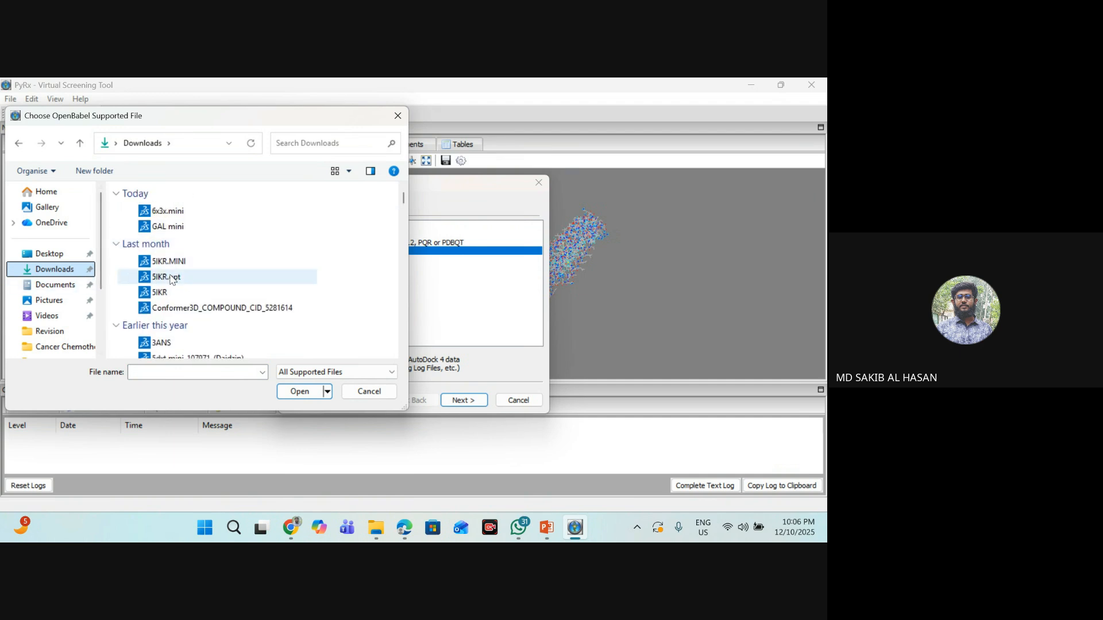
left_click(180, 231)
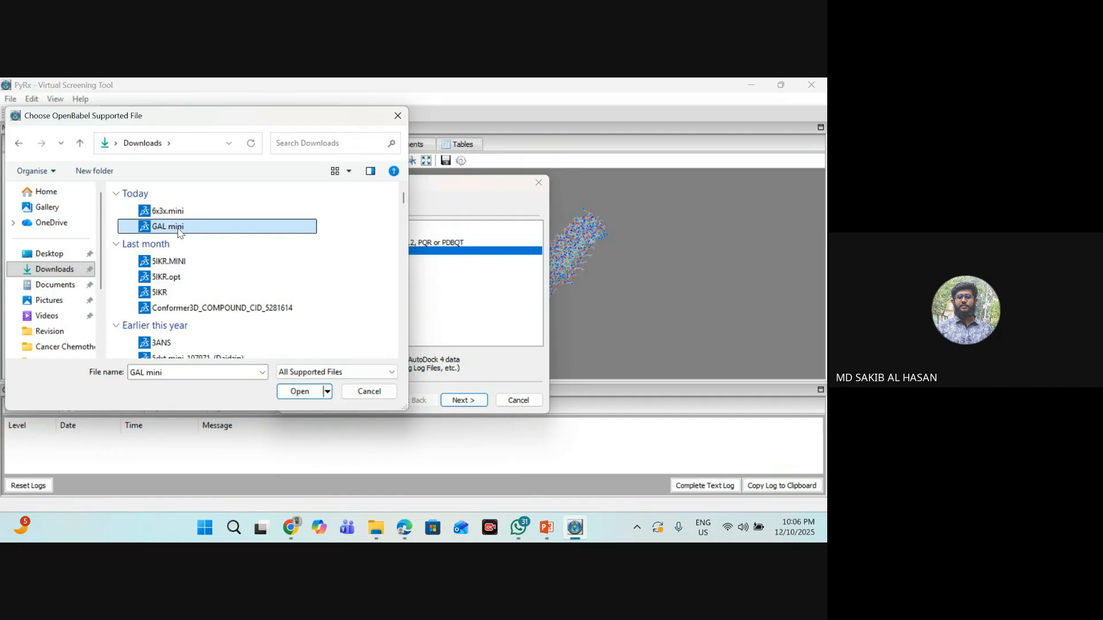
left_click(310, 393)
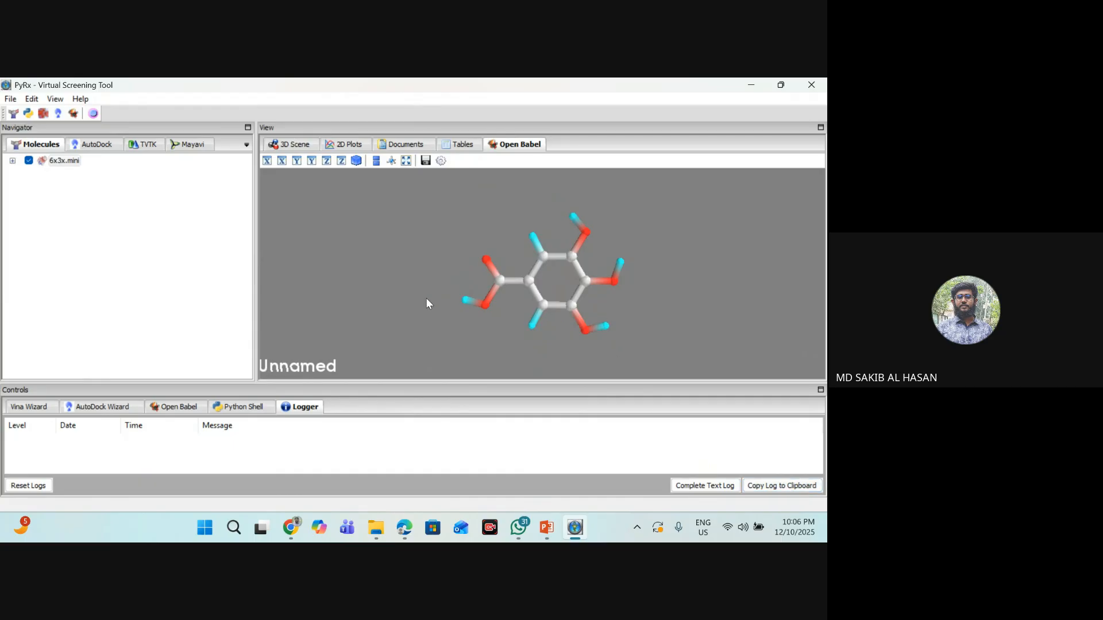
- Reset the logs and close PyRx
scroll(353, 370, "down", 1)
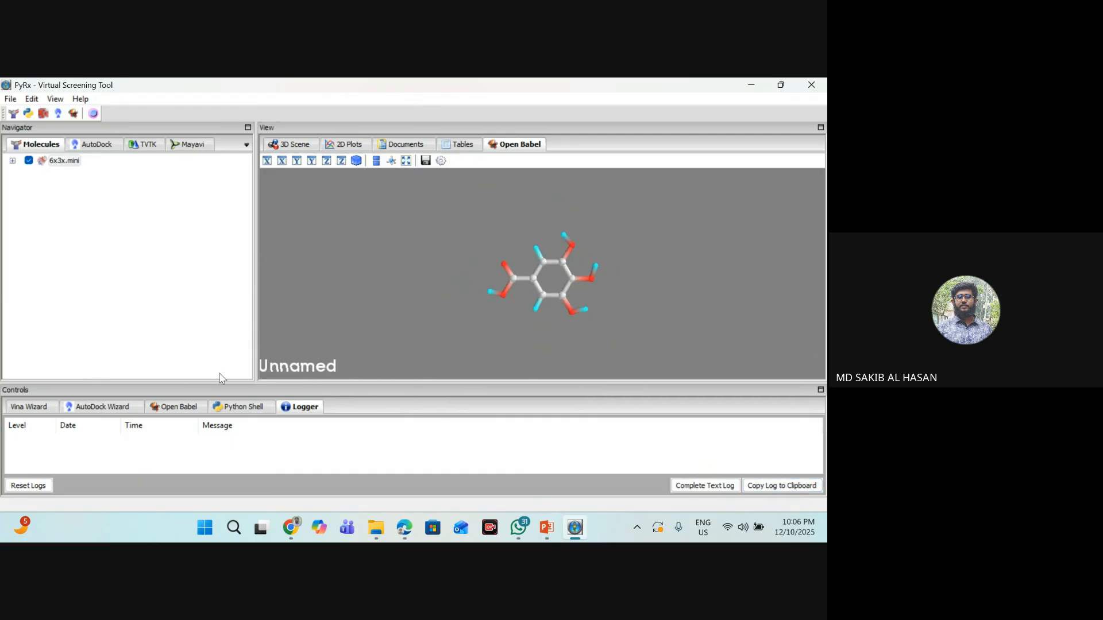
scroll(299, 356, "up", 2)
scroll(299, 356, "down", 2)
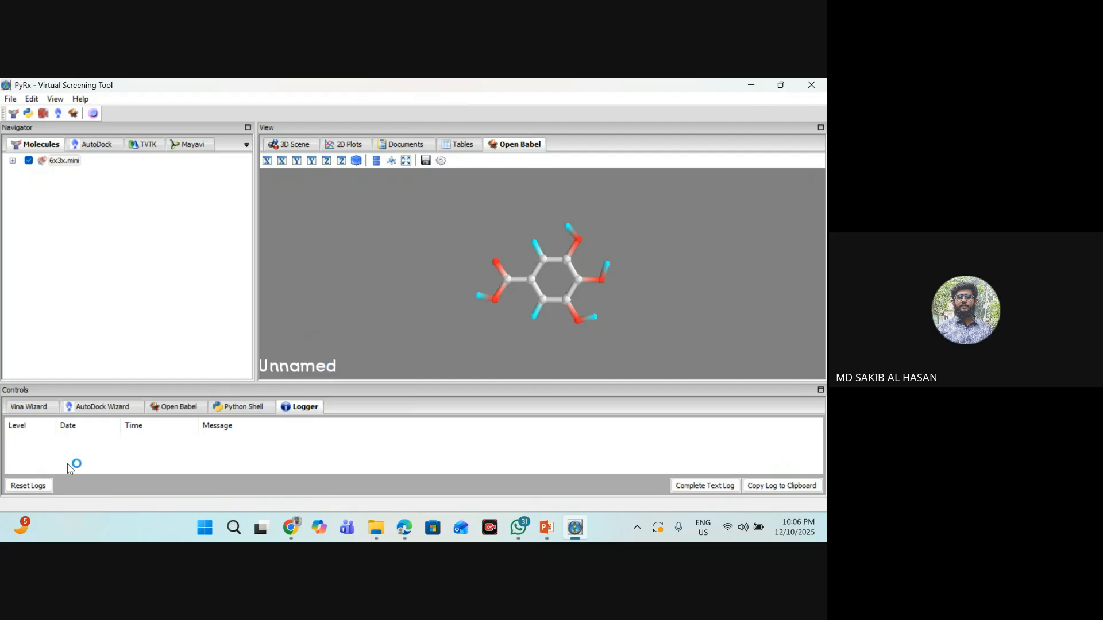
left_click(44, 486)
left_click(811, 84)
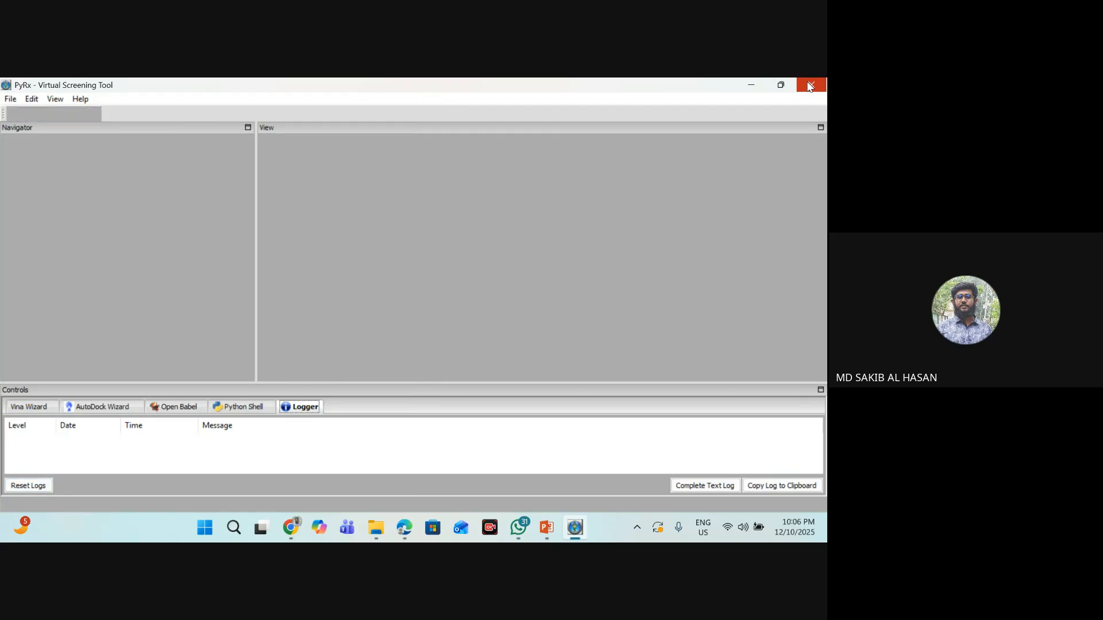
- Switch to File Explorer, delete the PDB folder and .PyRx_Perspective file from the PyRx folder, and minimize the open windows to reach the desktop
left_click(404, 528)
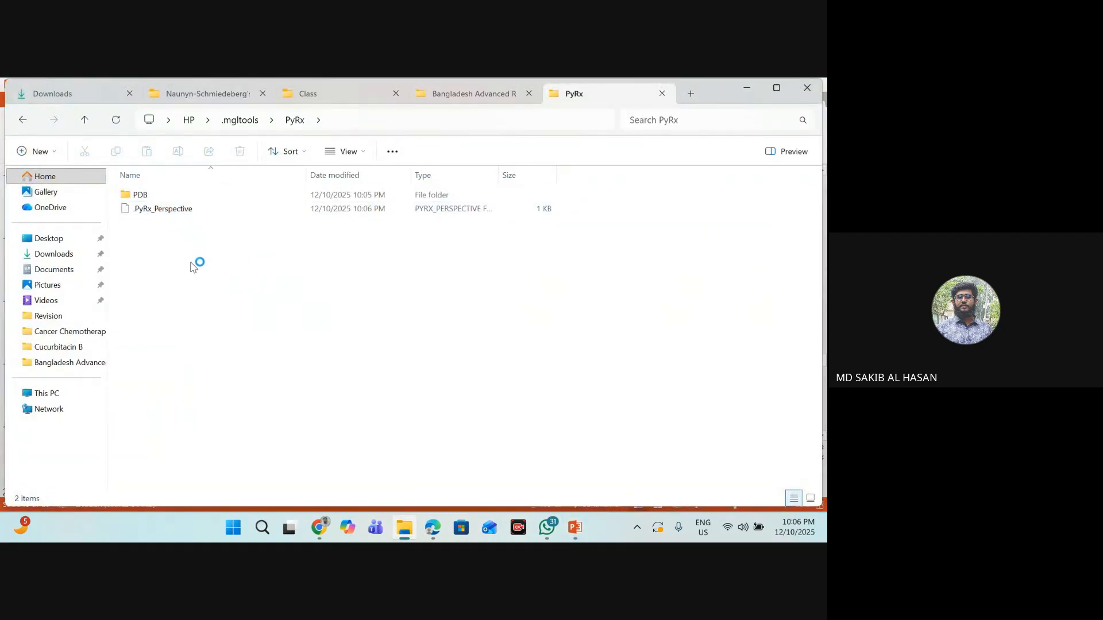
left_click(85, 119)
double_click(204, 210)
left_click_drag(267, 322, 133, 185)
left_click(238, 154)
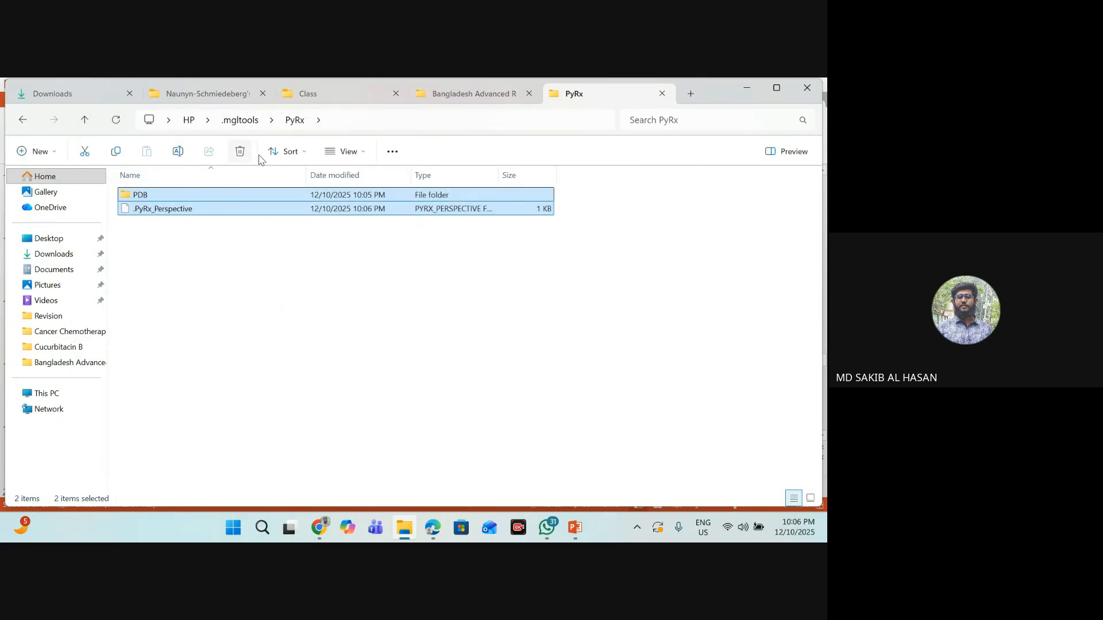
left_click(746, 87)
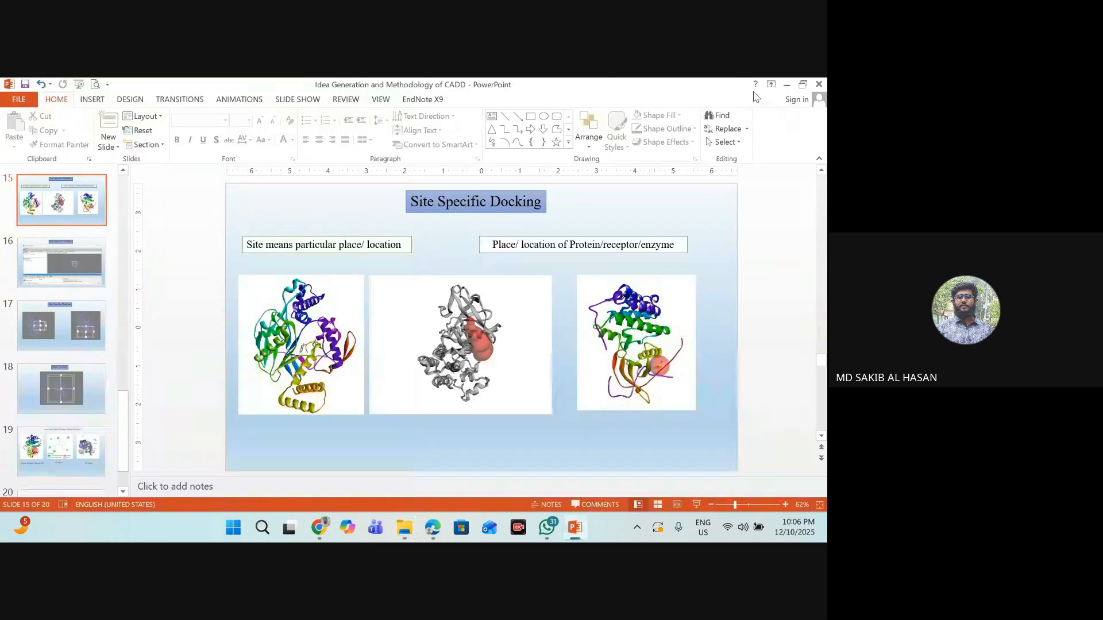
left_click(786, 85)
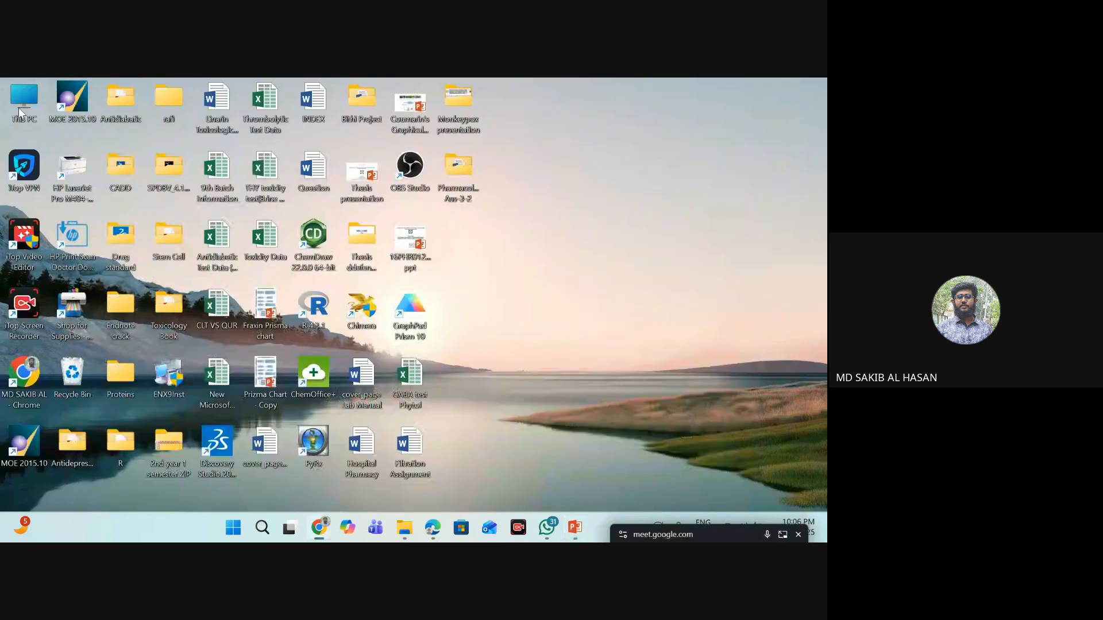
right_click(582, 178)
left_click(620, 230)
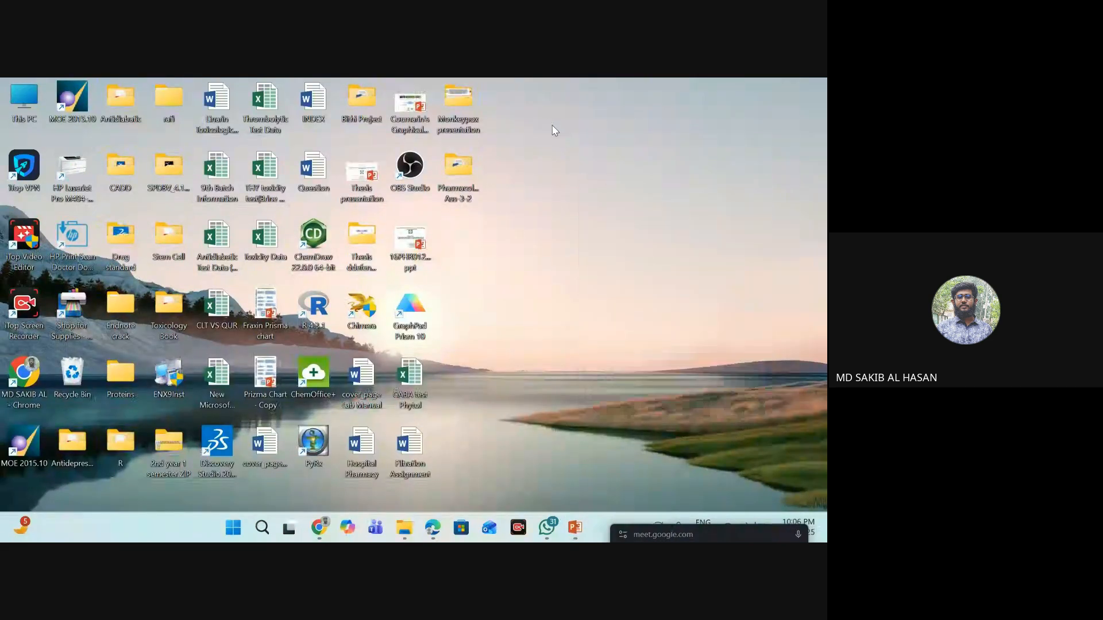
right_click(547, 123)
left_click(592, 175)
right_click(592, 159)
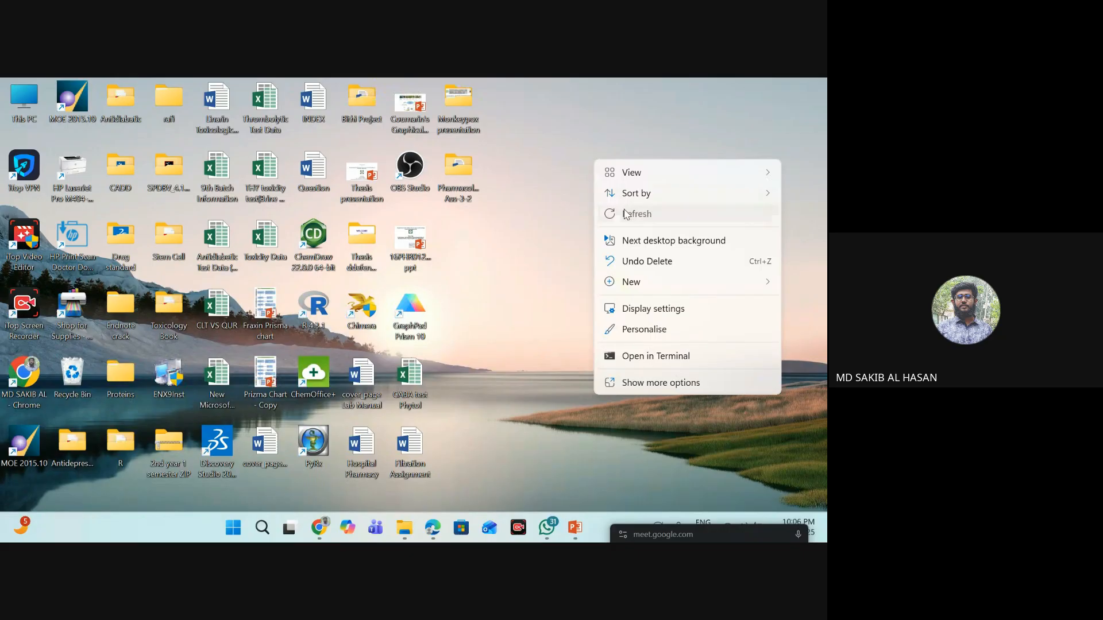
left_click(621, 212)
right_click(557, 168)
left_click(595, 224)
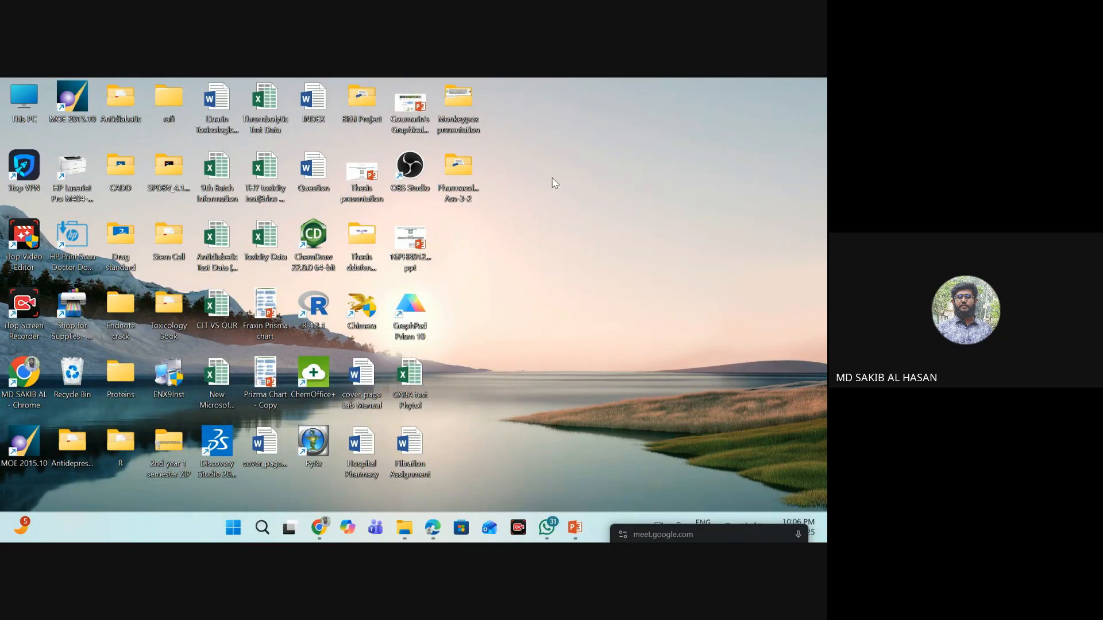
right_click(554, 183)
left_click(583, 235)
right_click(508, 156)
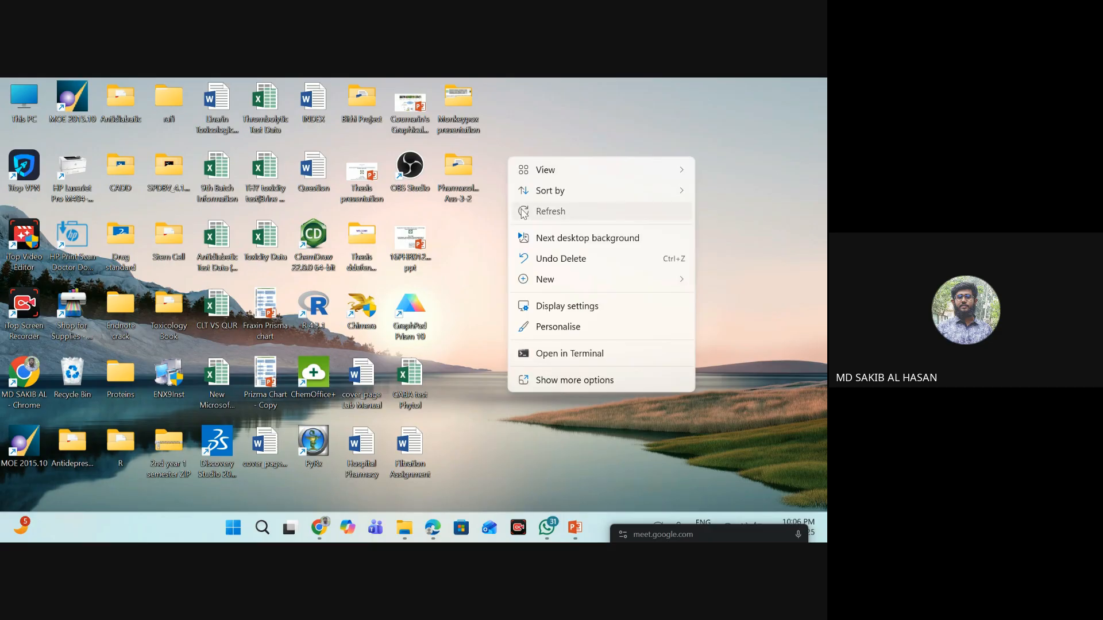
left_click(523, 213)
right_click(515, 156)
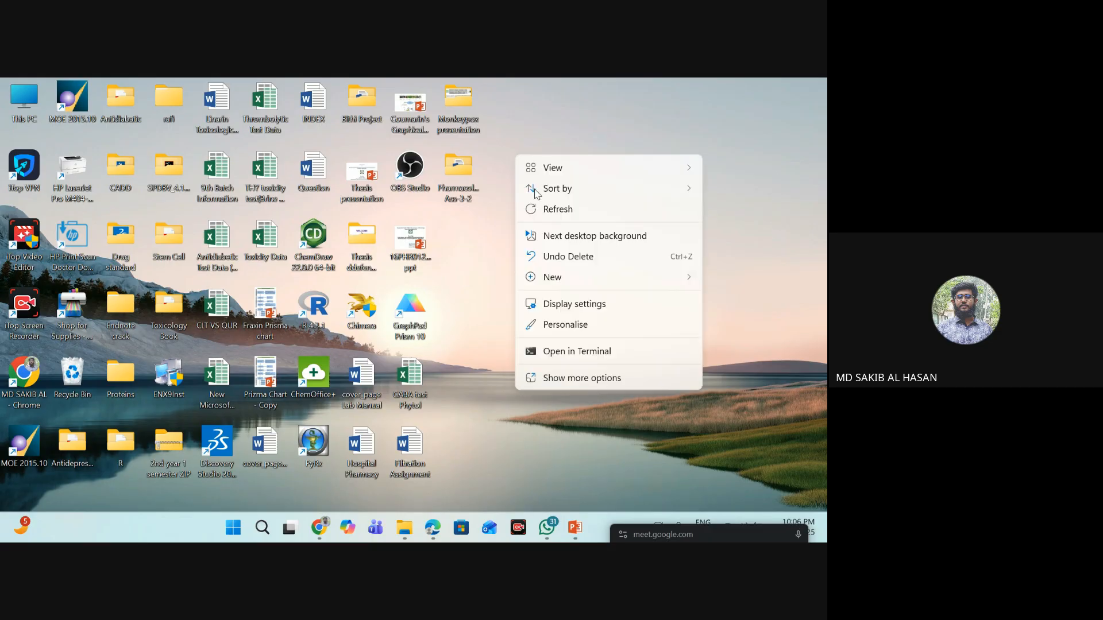
left_click(560, 215)
right_click(545, 175)
left_click(632, 230)
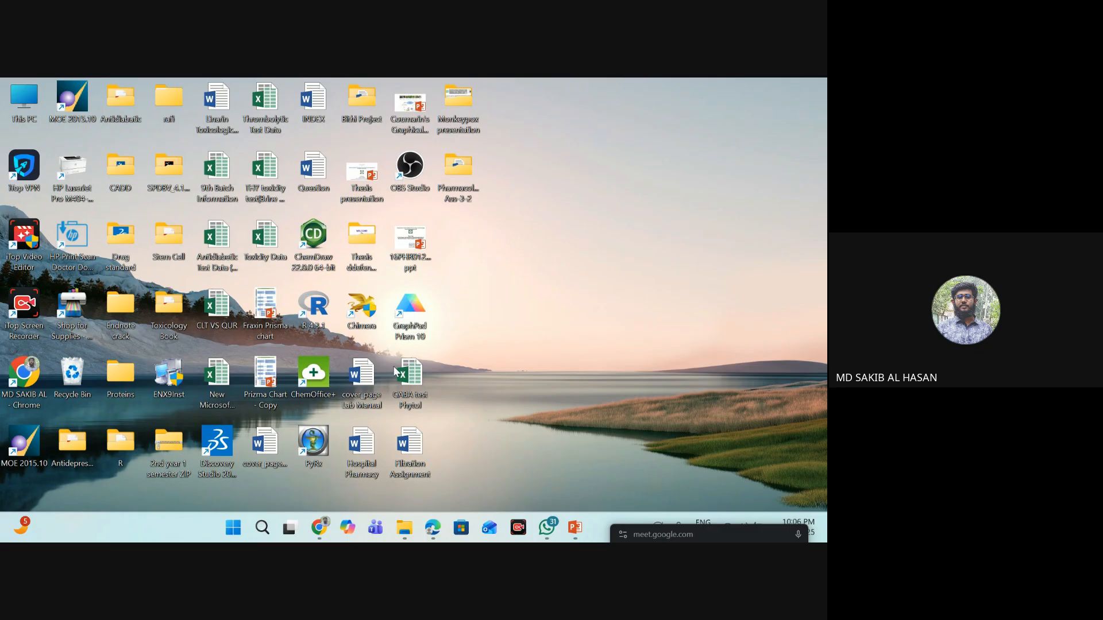
- Launch PyRx again in a maximized window and load the 6x3x.mini protein file from Downloads
double_click(315, 441)
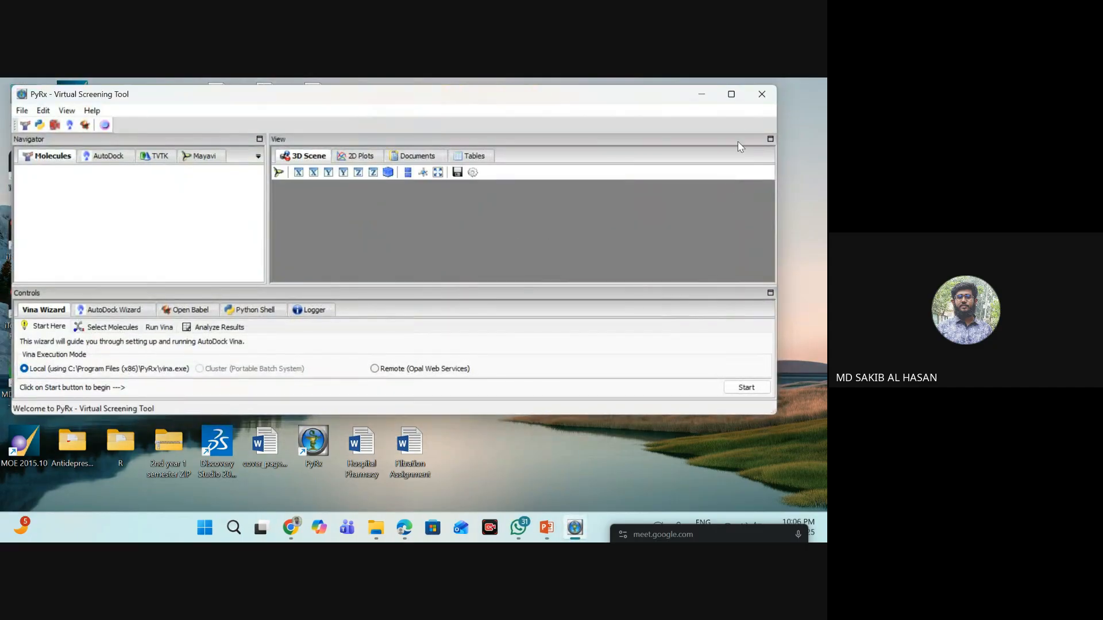
left_click(738, 96)
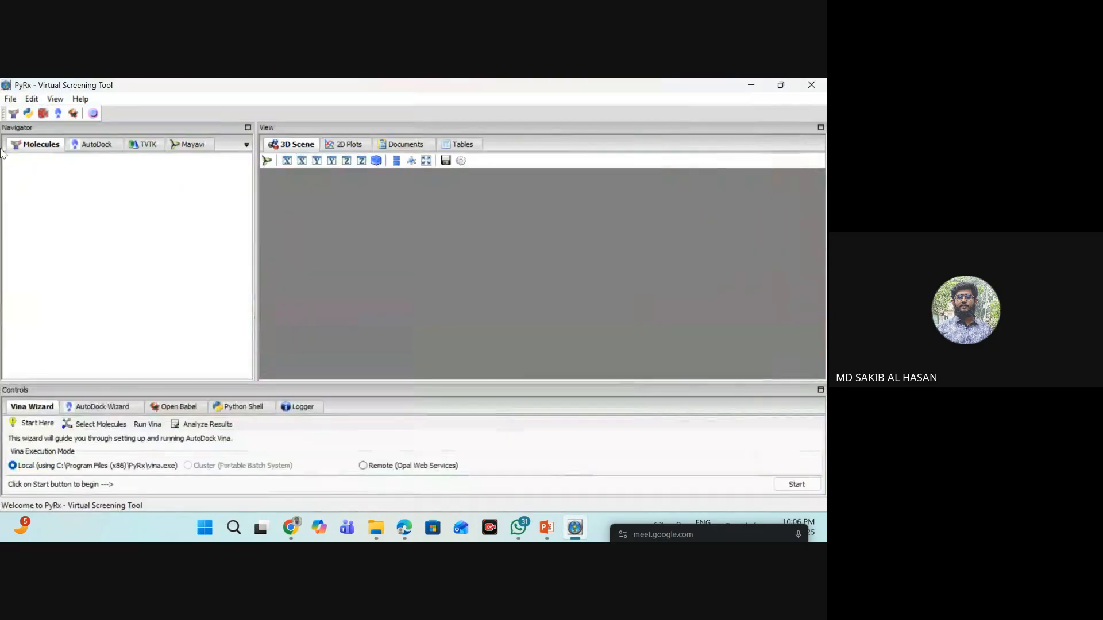
left_click(11, 100)
left_click(24, 114)
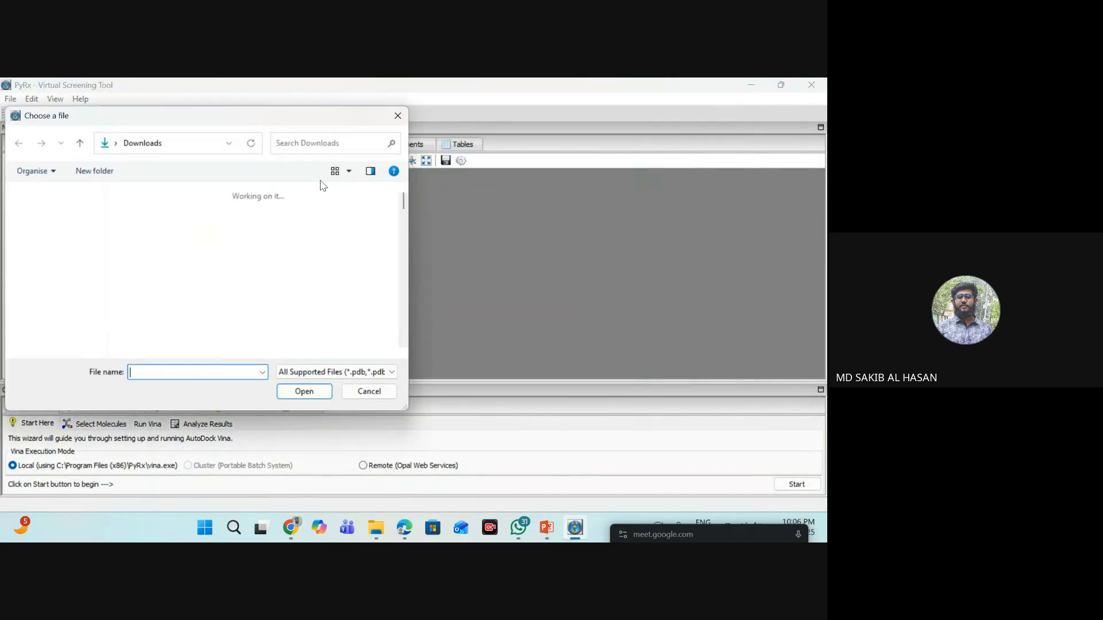
left_click(175, 212)
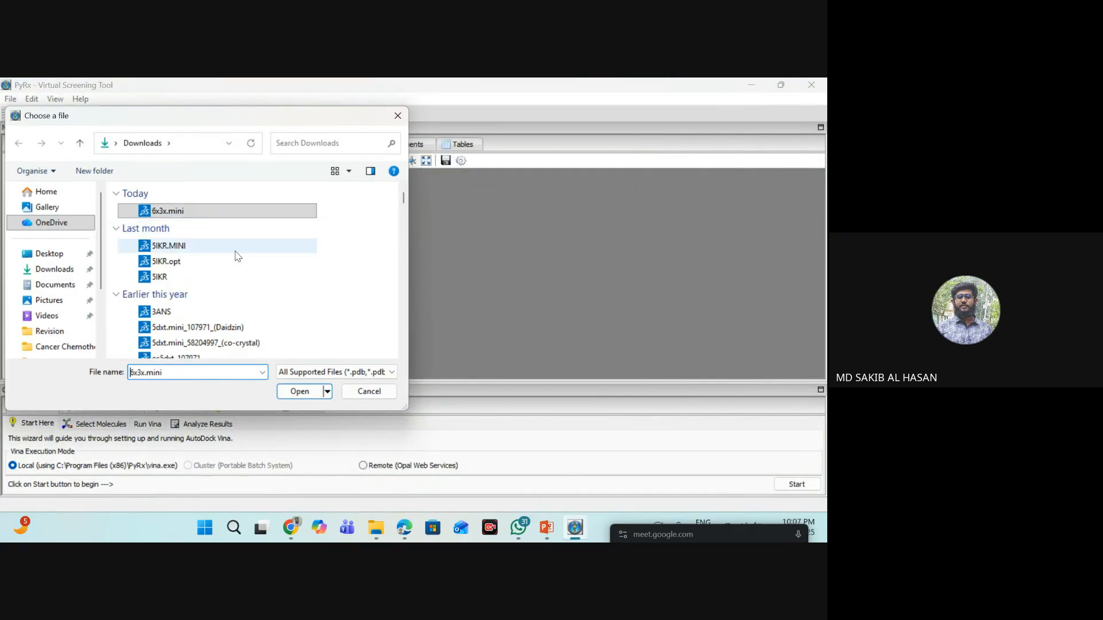
left_click(299, 392)
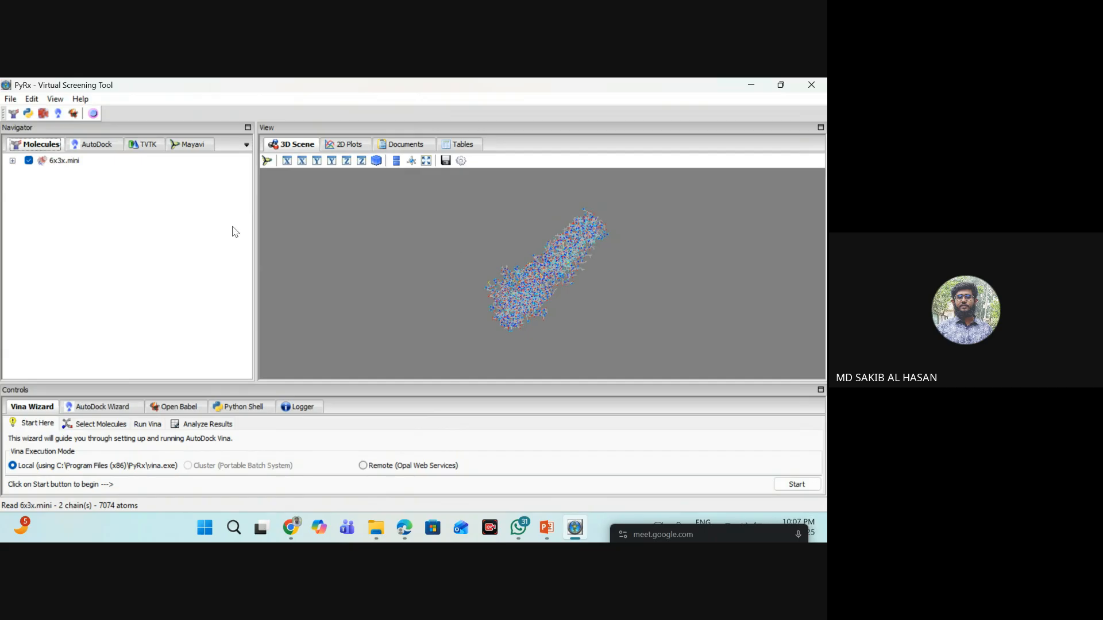
- Make the loaded 6x3x.mini protein an AutoDock macromolecule
left_click(71, 163)
right_click(71, 162)
mouse_move(103, 191)
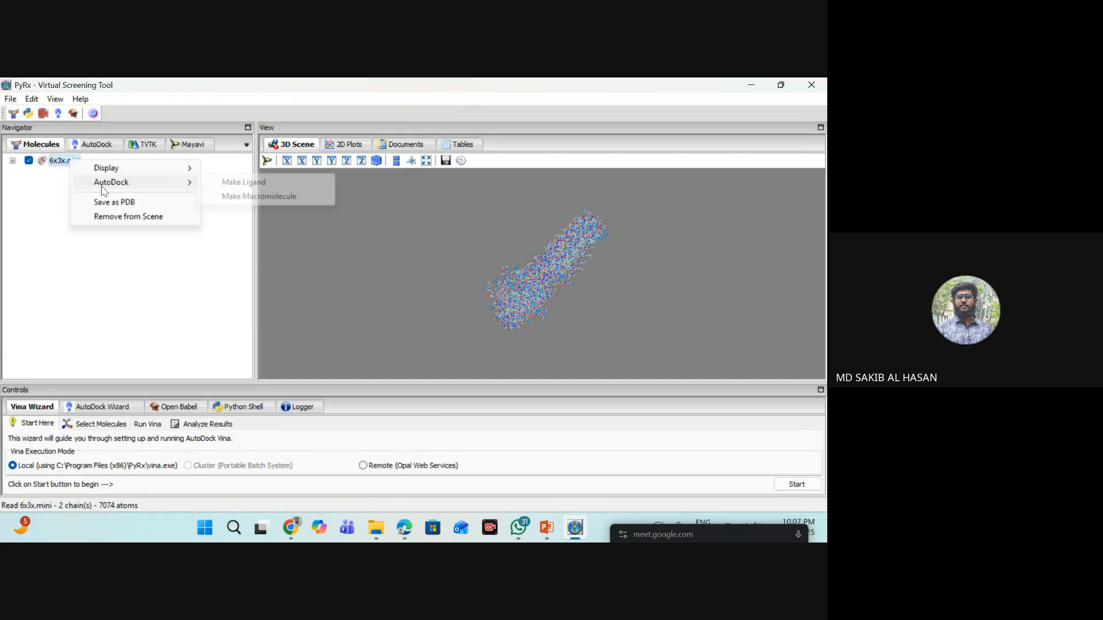
left_click(243, 197)
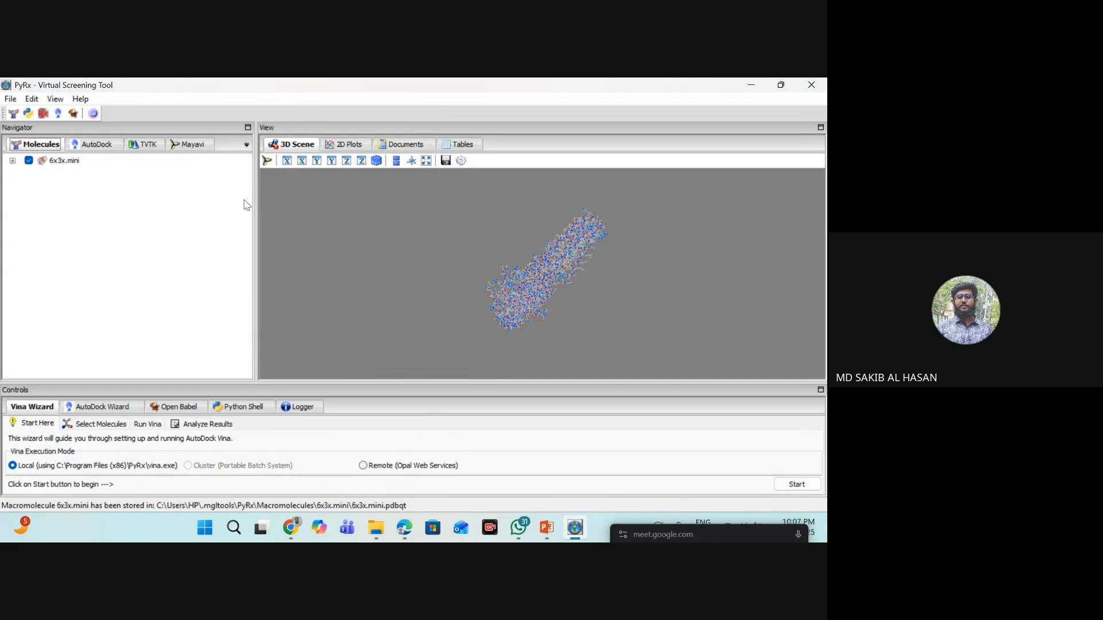
- Import the GAL mini file from Downloads through the import wizard, using Chemical Table File - SDF as the source
left_click(11, 99)
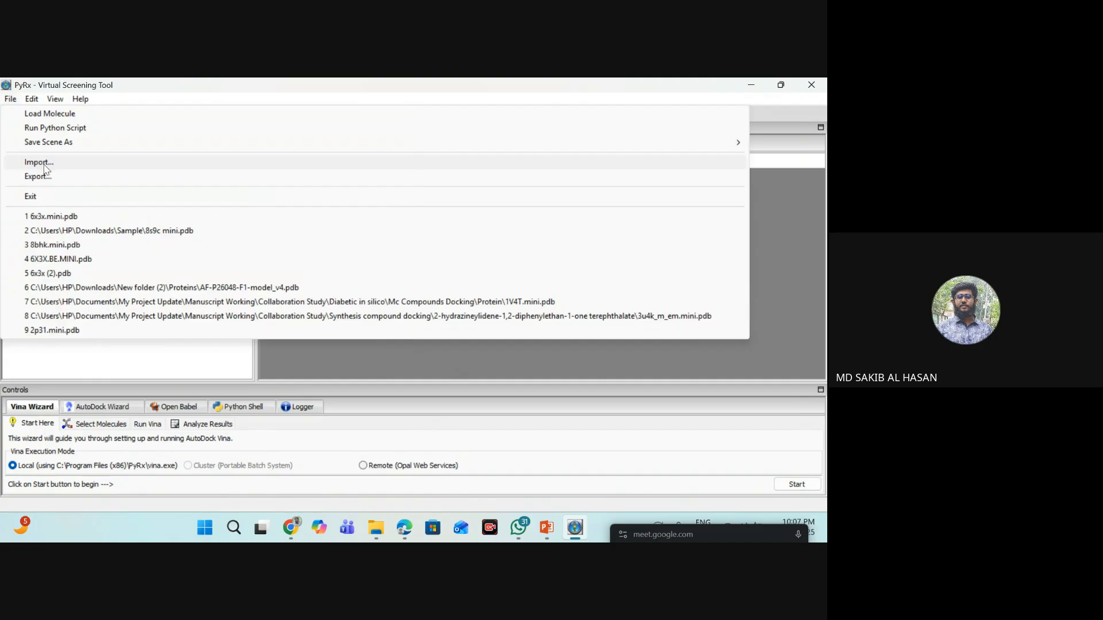
left_click(39, 163)
left_click(320, 251)
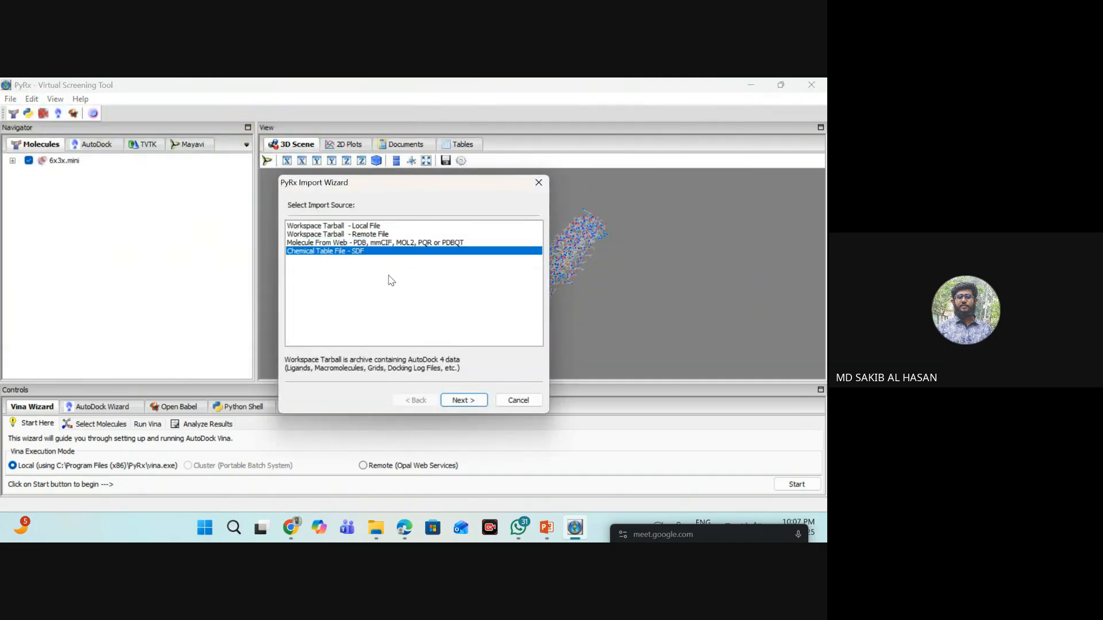
left_click(464, 400)
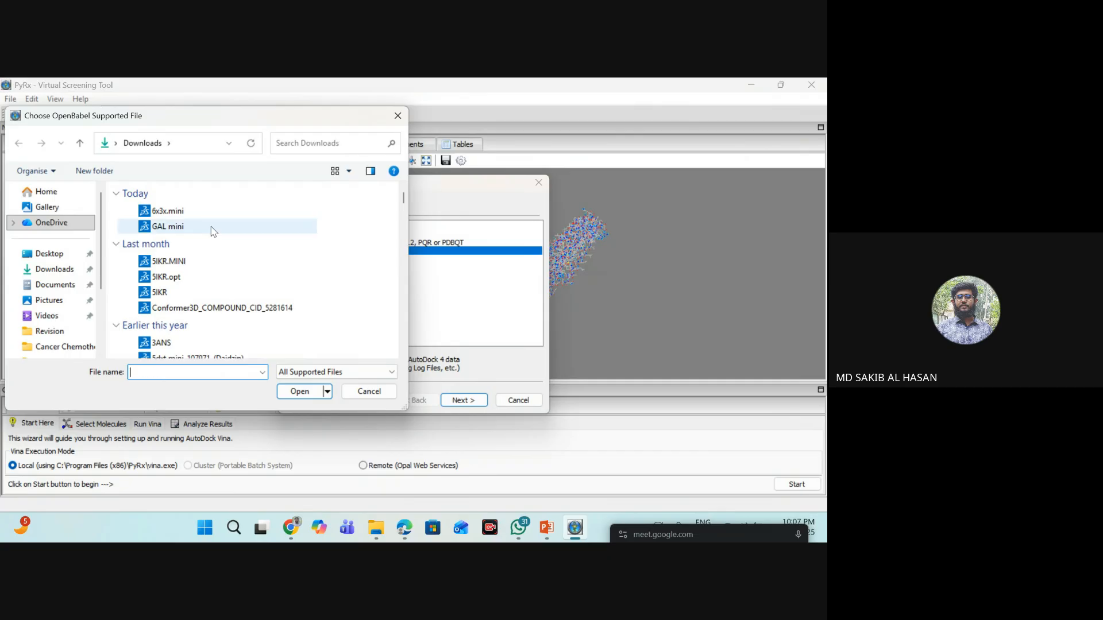
left_click(212, 227)
left_click(304, 391)
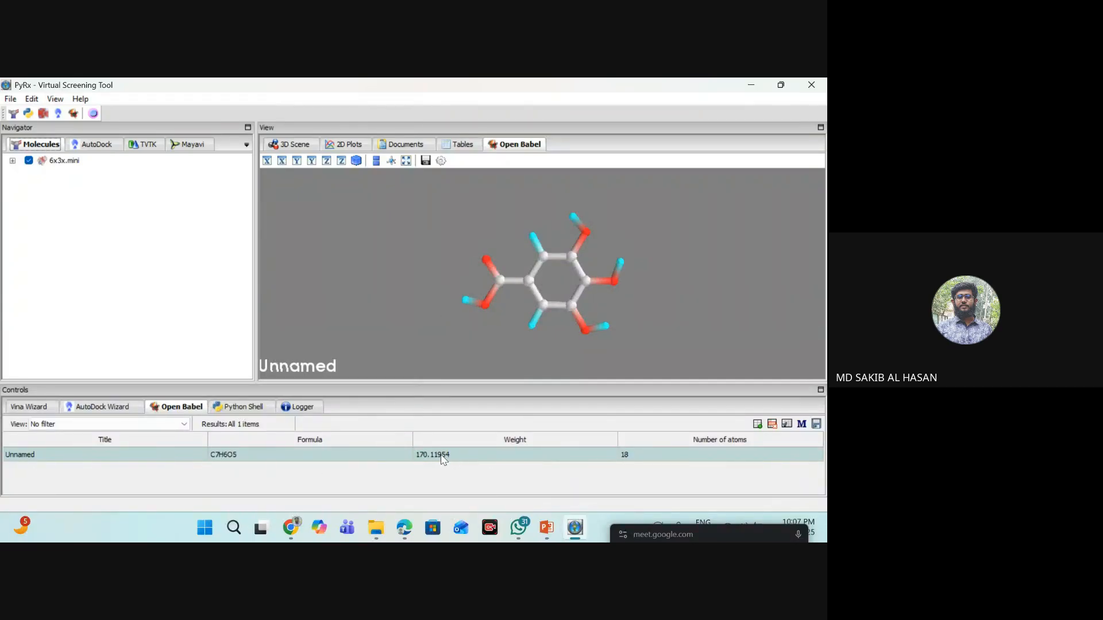
- Minimize the energy of the selected C7H6O5 ligand with the uff force field, Steepest Descent algorithm and 200 total steps
left_click(459, 460)
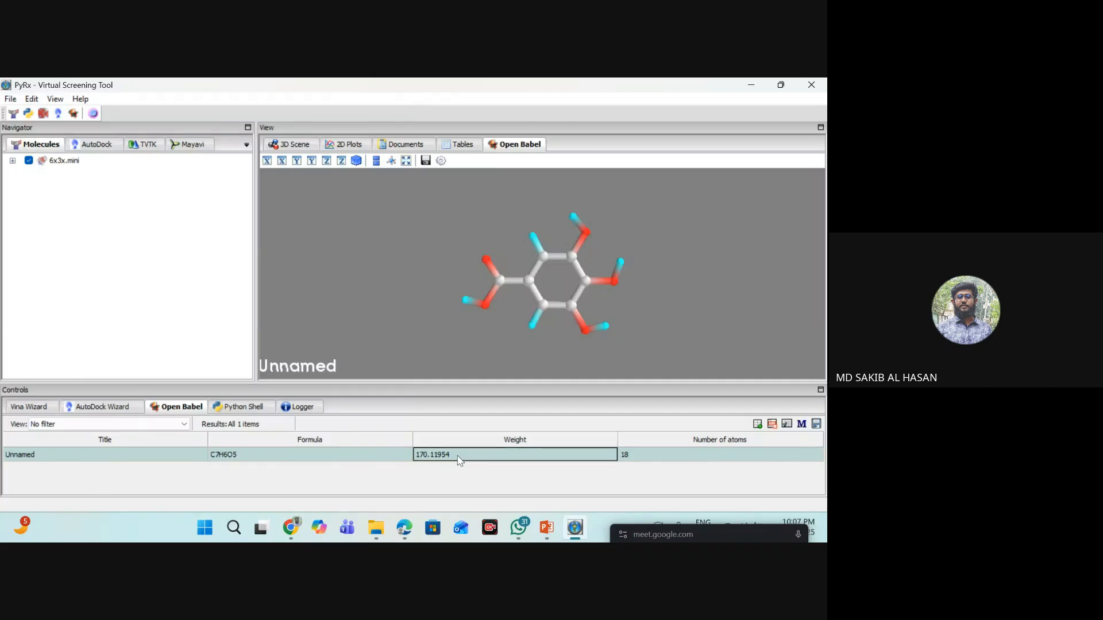
right_click(458, 457)
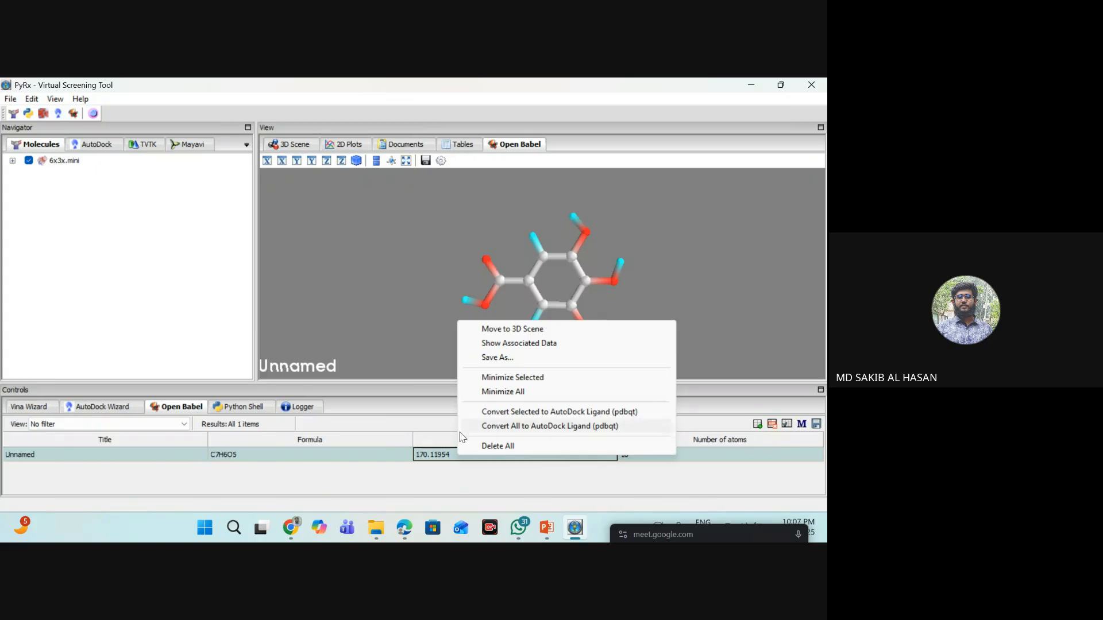
left_click(553, 379)
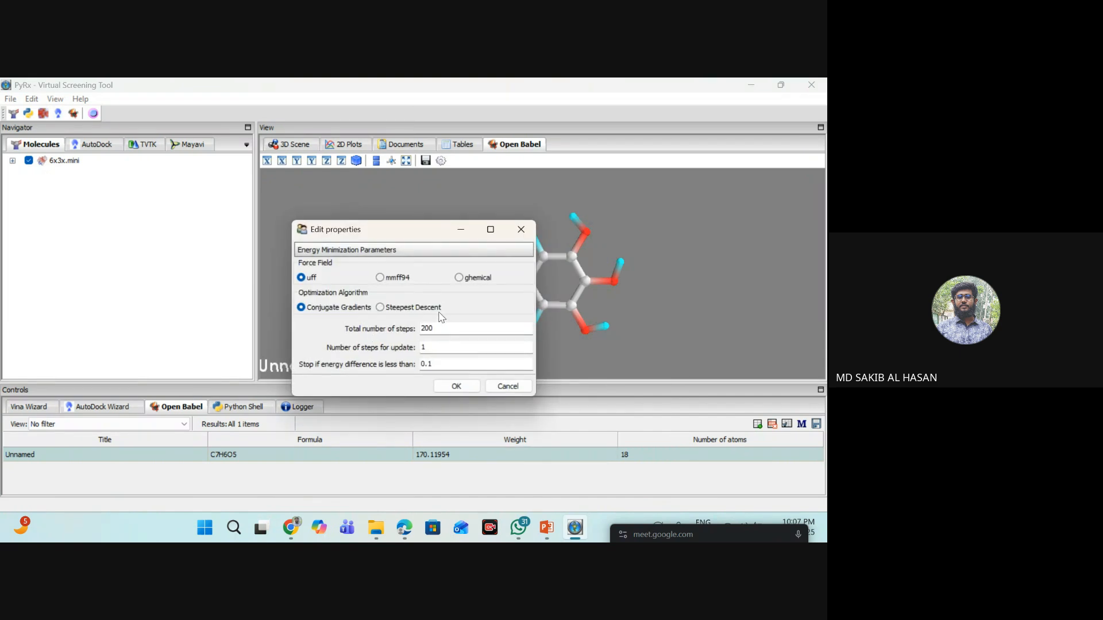
left_click(382, 308)
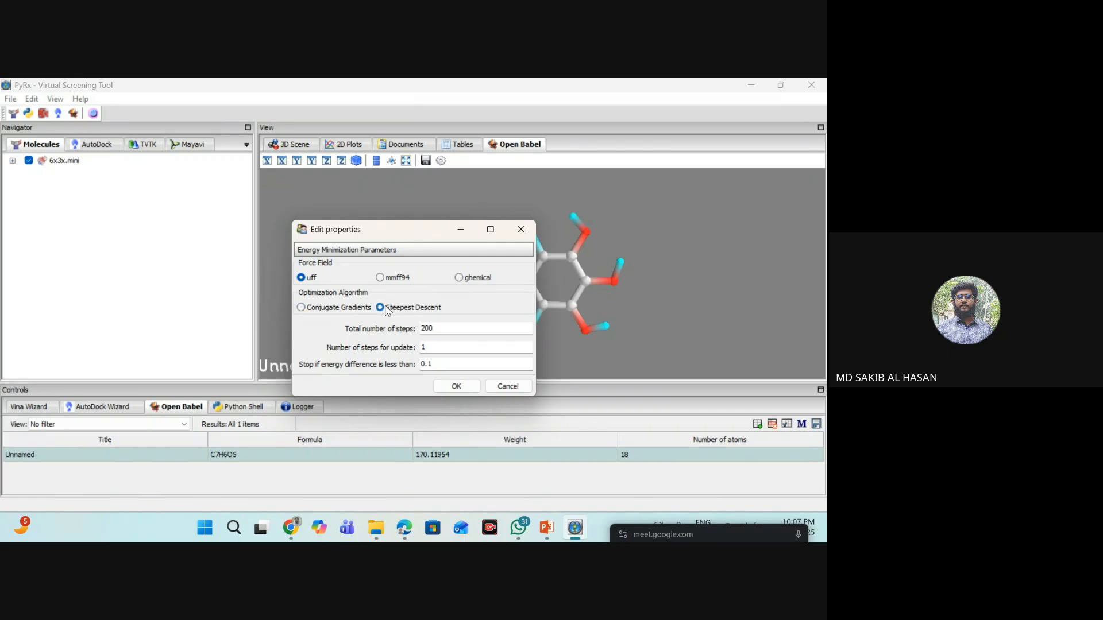
left_click(440, 330)
left_click(457, 386)
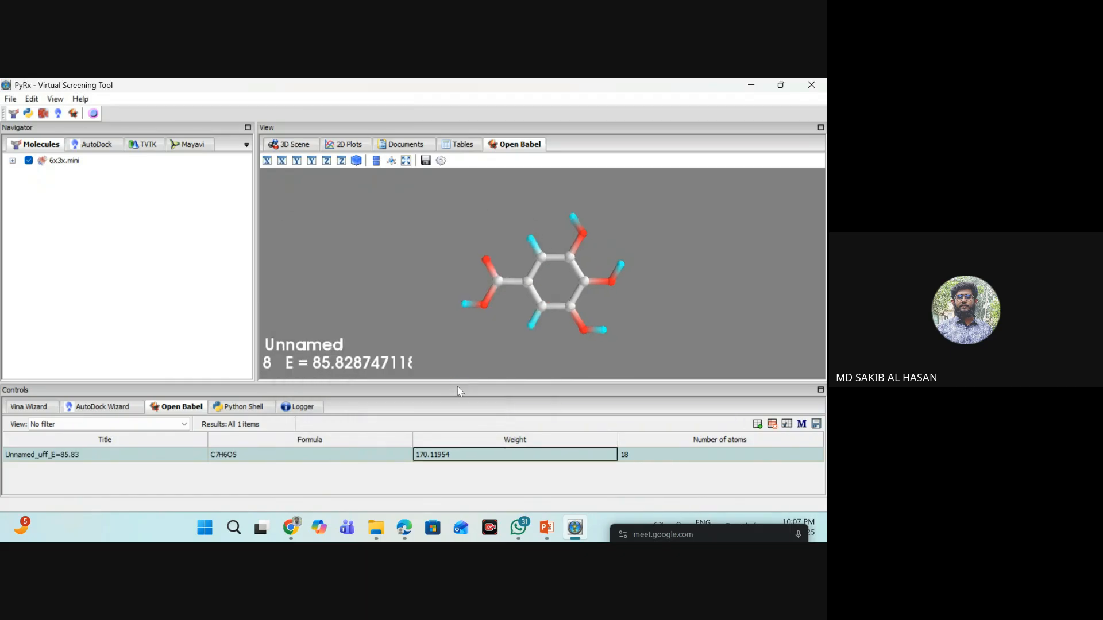
- Convert the minimized ligand to AutoDock Ligand (pdbqt) format and expand the 6x3x.mini macromolecule to select its pdbqt file
right_click(470, 461)
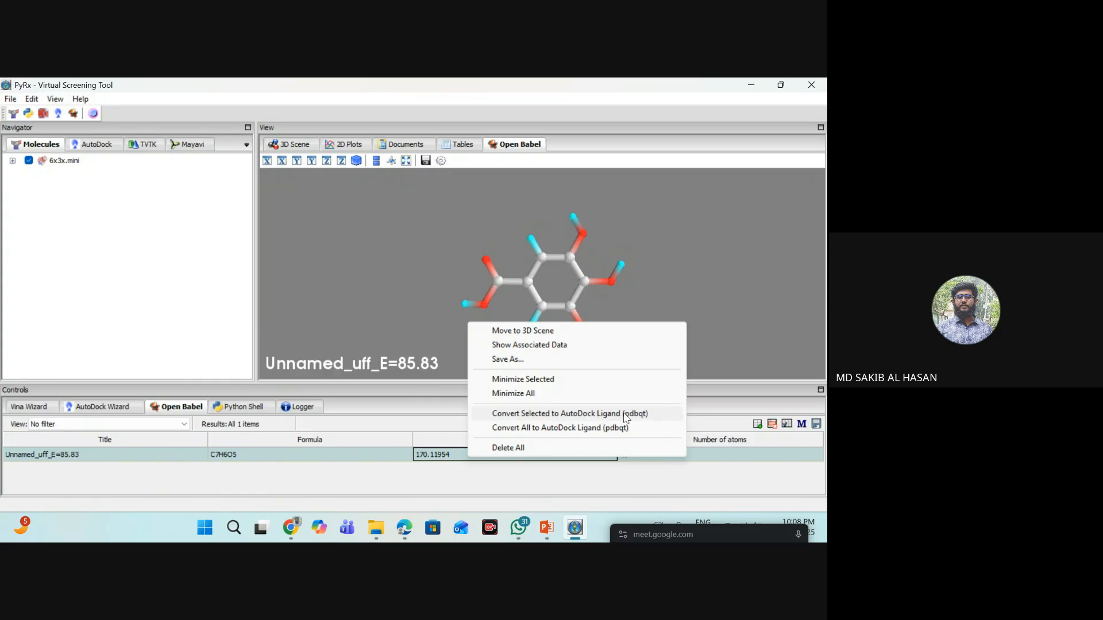
left_click(602, 414)
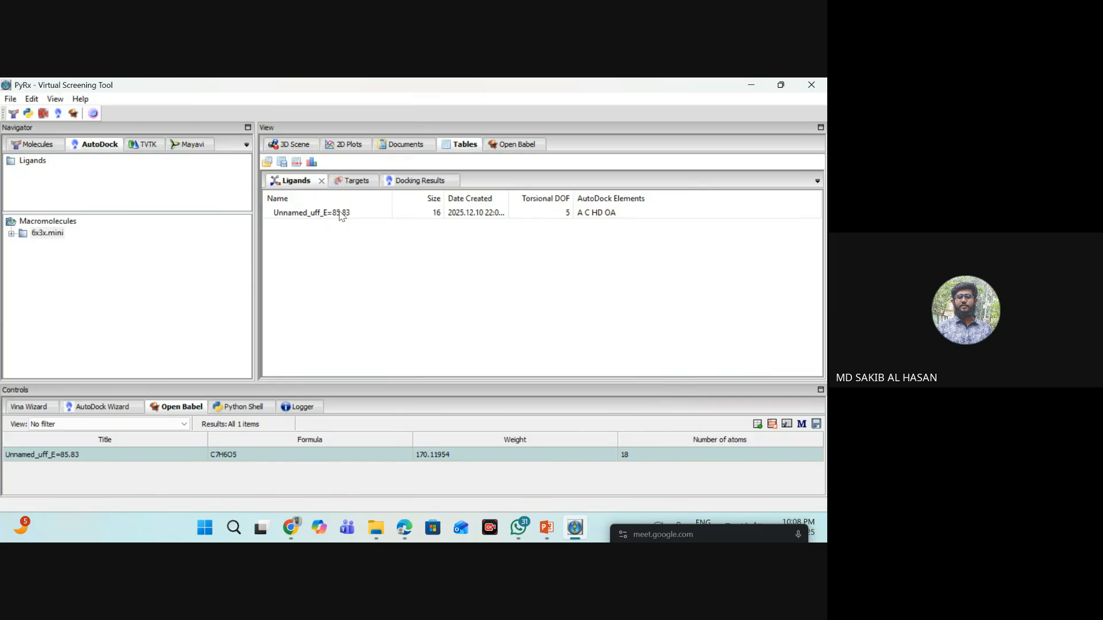
left_click(26, 162)
double_click(41, 234)
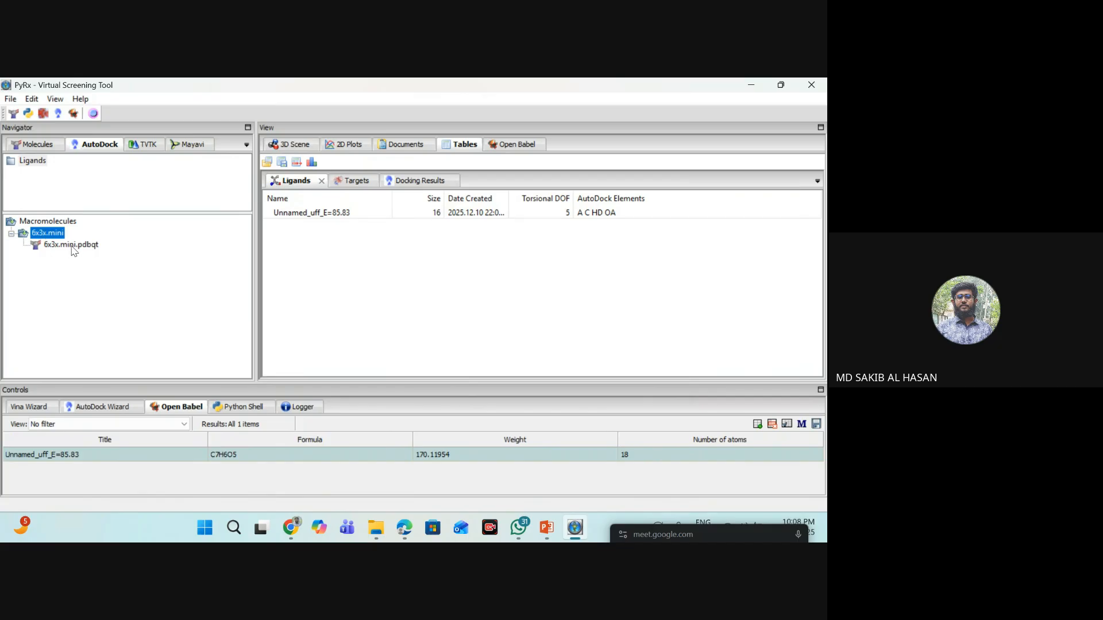
left_click(37, 162)
left_click(308, 212)
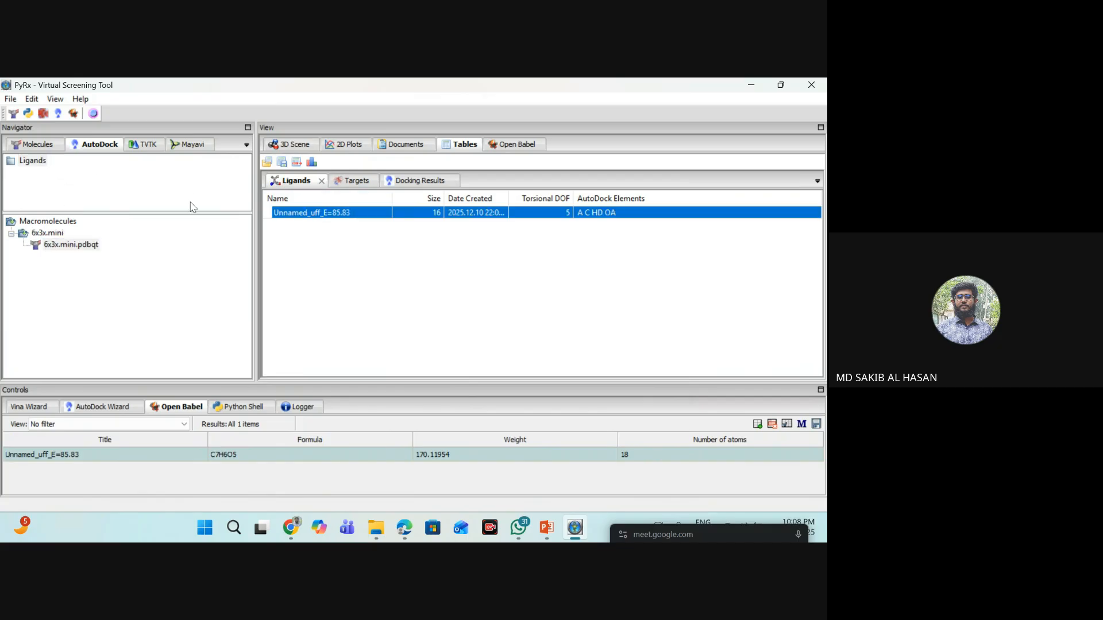
left_click(40, 164)
left_click(72, 245)
left_click(279, 214)
- Start a local Vina Wizard run with the Unnamed_uff_E=85.83 ligand and the 6x3x.mini.pdbqt macromolecule, and proceed to the search space setup
left_click(30, 408)
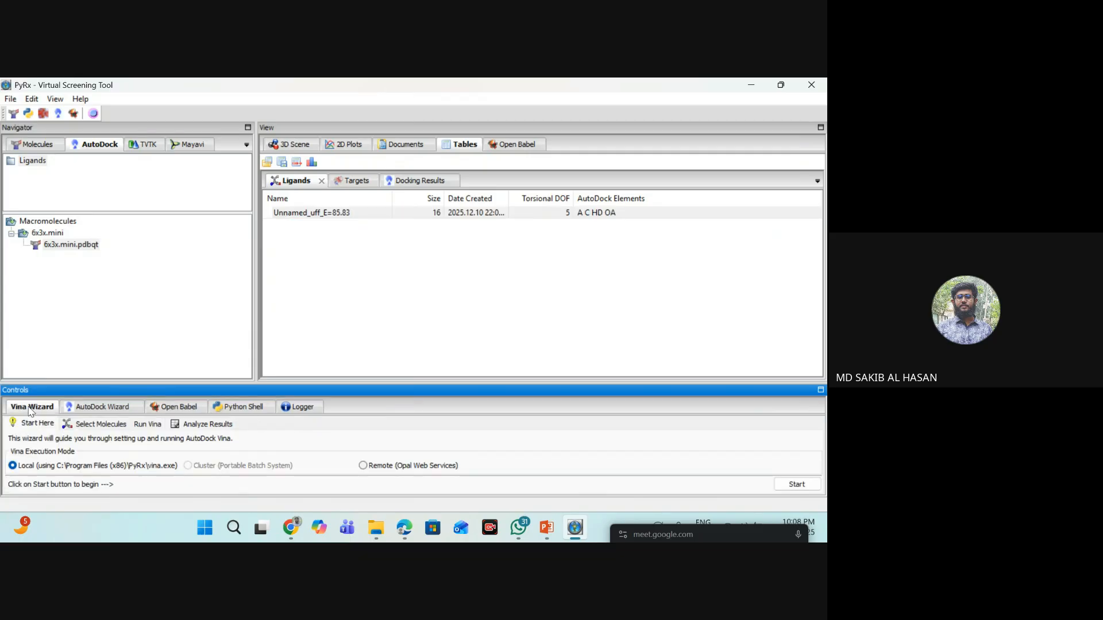
left_click(810, 486)
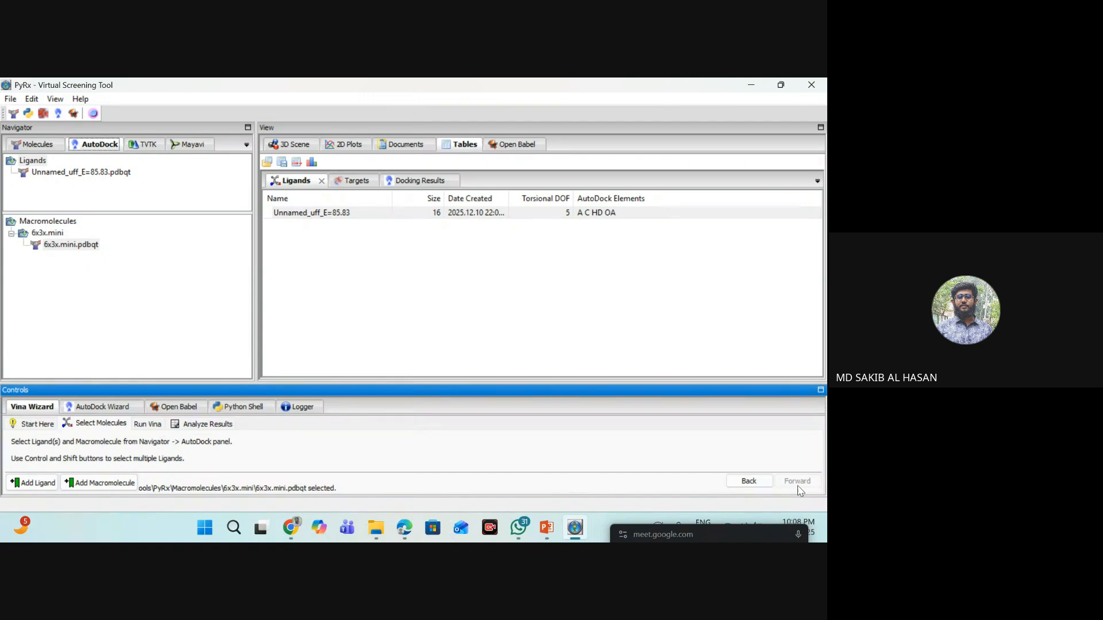
left_click(64, 174)
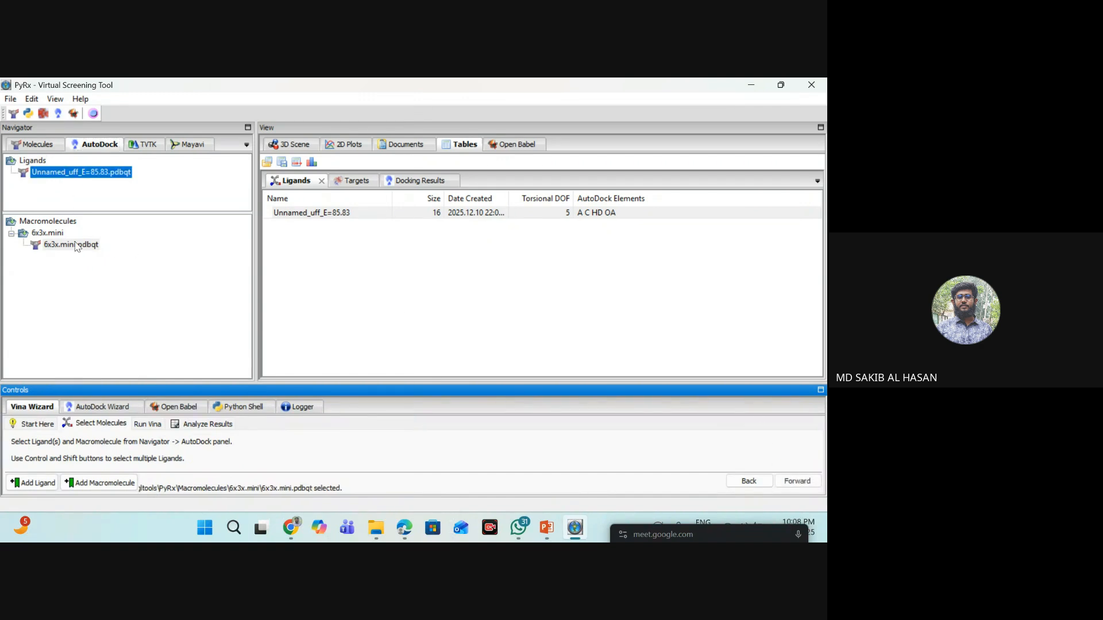
left_click(89, 246)
left_click(338, 214)
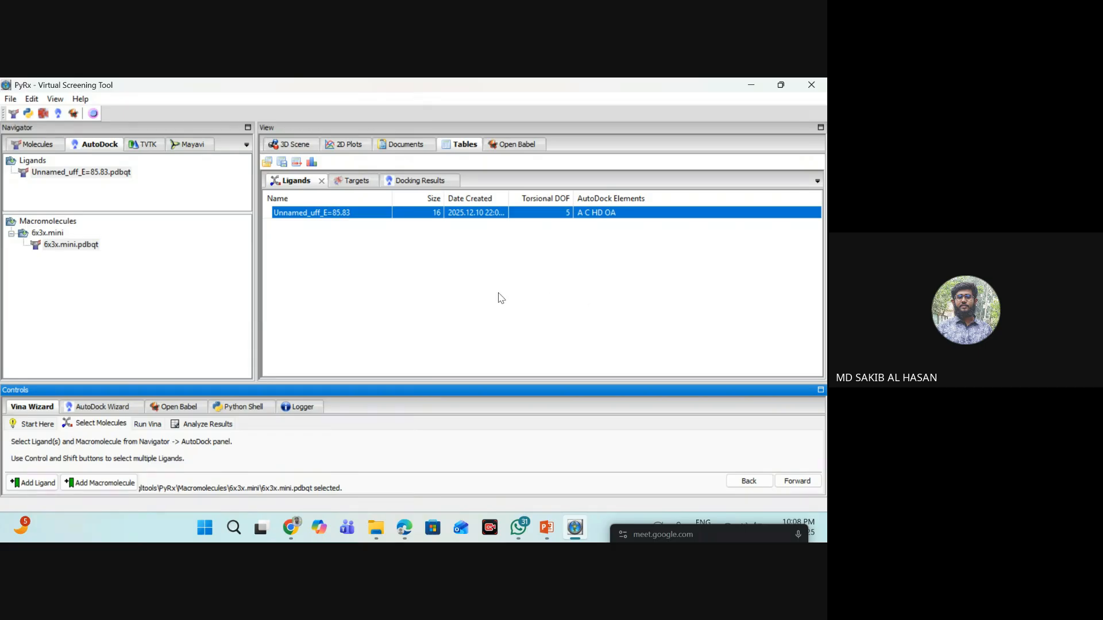
left_click(796, 481)
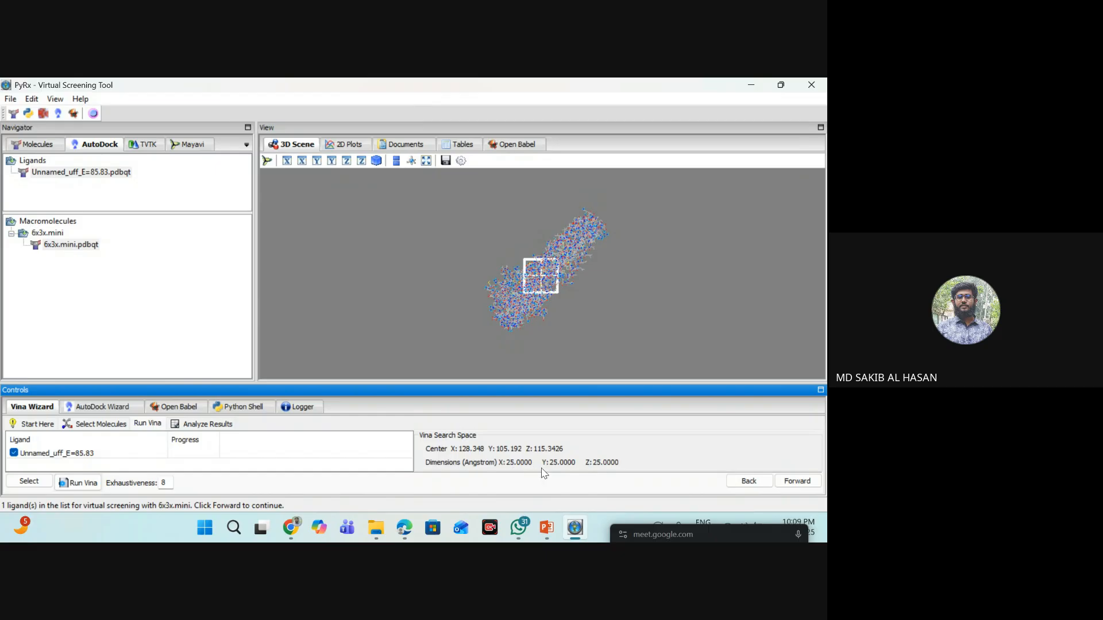
- Enlarge the Vina search box around the whole protein to about 122 × 103 Å in X and Y
left_click(544, 280)
left_click_drag(562, 282, 618, 284)
left_click_drag(522, 281, 461, 276)
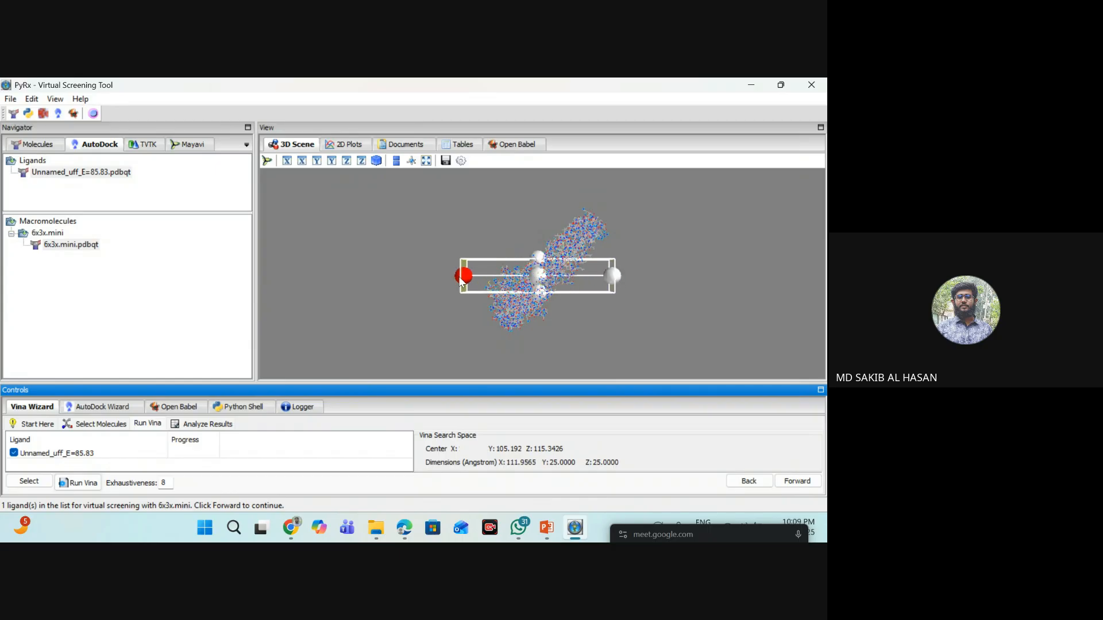
left_click_drag(538, 293, 537, 338)
left_click_drag(544, 265, 538, 198)
left_click_drag(613, 269, 626, 273)
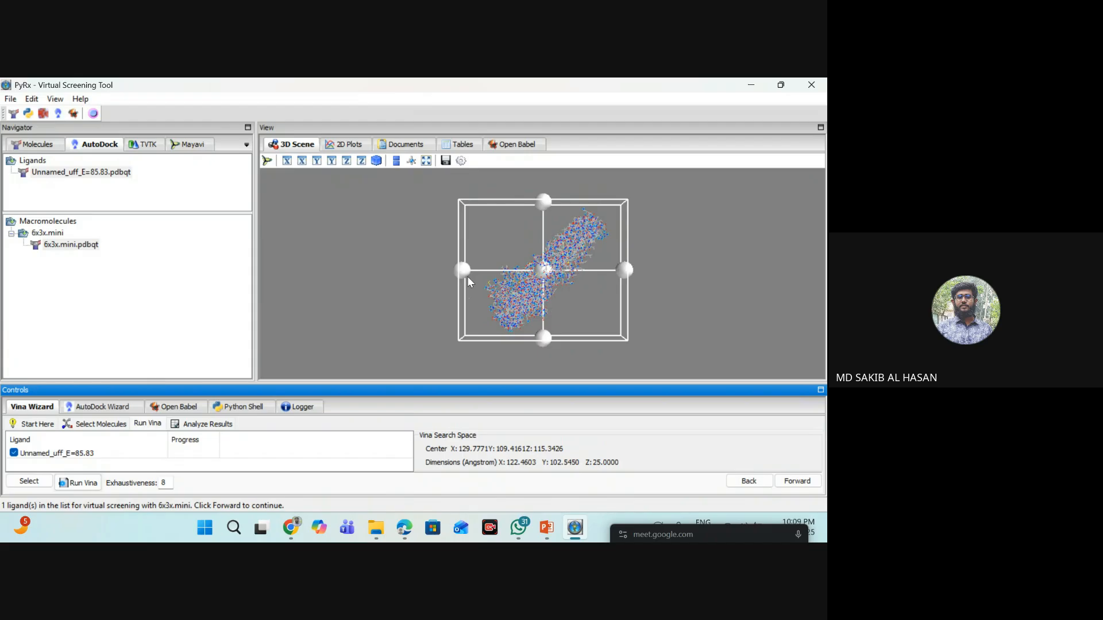
- Try narrowing the search box to the protein's upper-right portion, about 45 × 87 Å in X and Y
left_click_drag(467, 277, 546, 272)
left_click_drag(591, 342, 588, 292)
left_click_drag(586, 201, 576, 343)
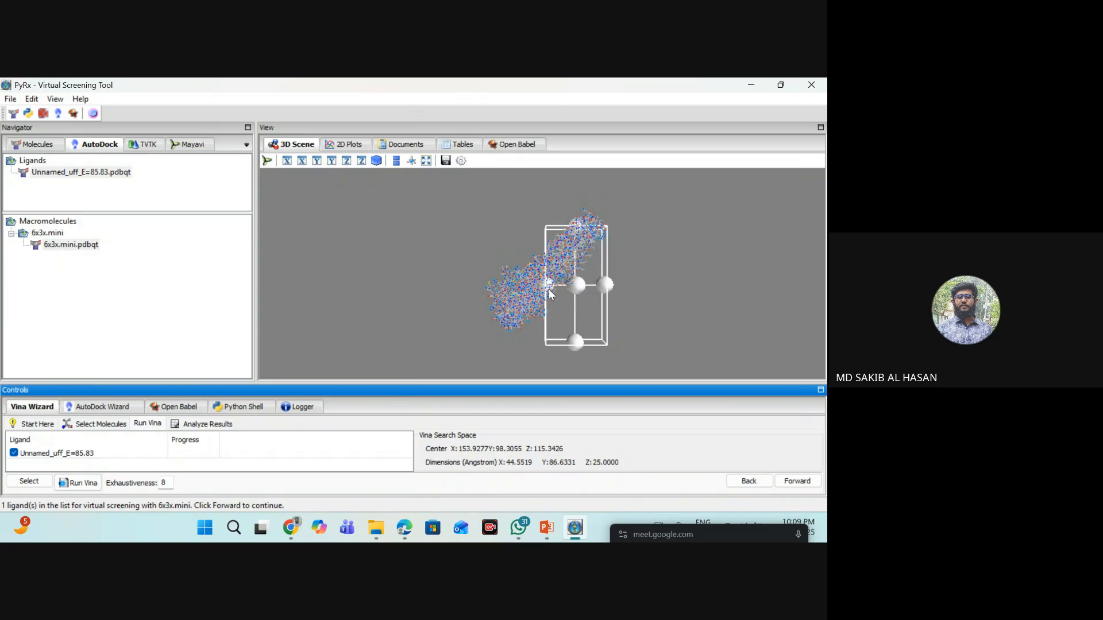
- Widen the search box back over the whole protein, to about 110 × 109 Å in X and Y
left_click_drag(549, 289, 472, 290)
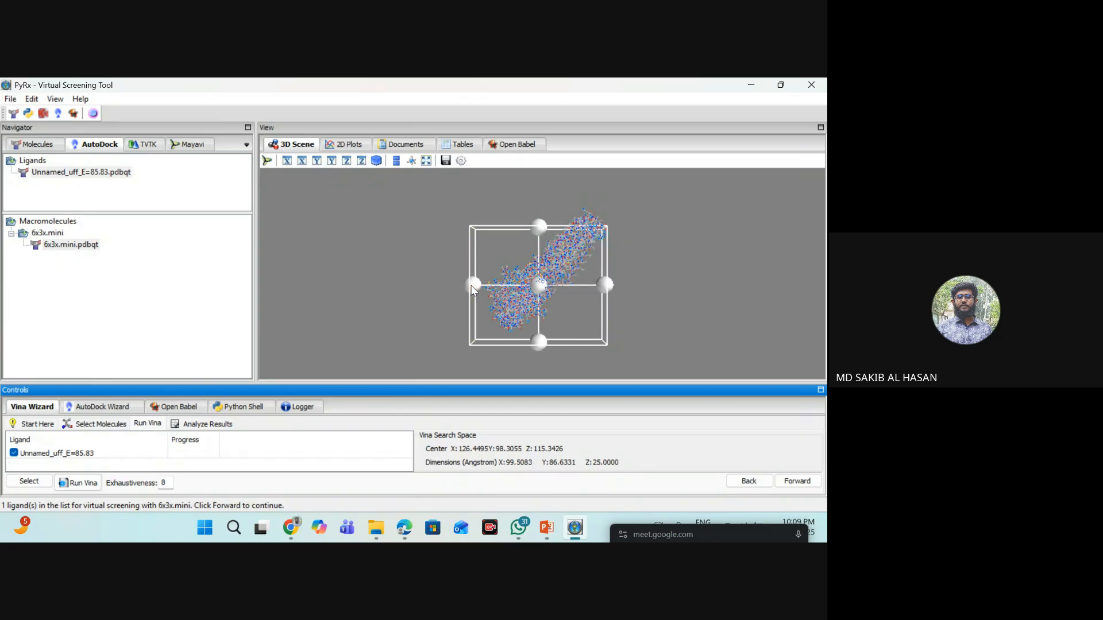
left_click_drag(607, 284, 621, 282)
left_click_drag(546, 227, 555, 201)
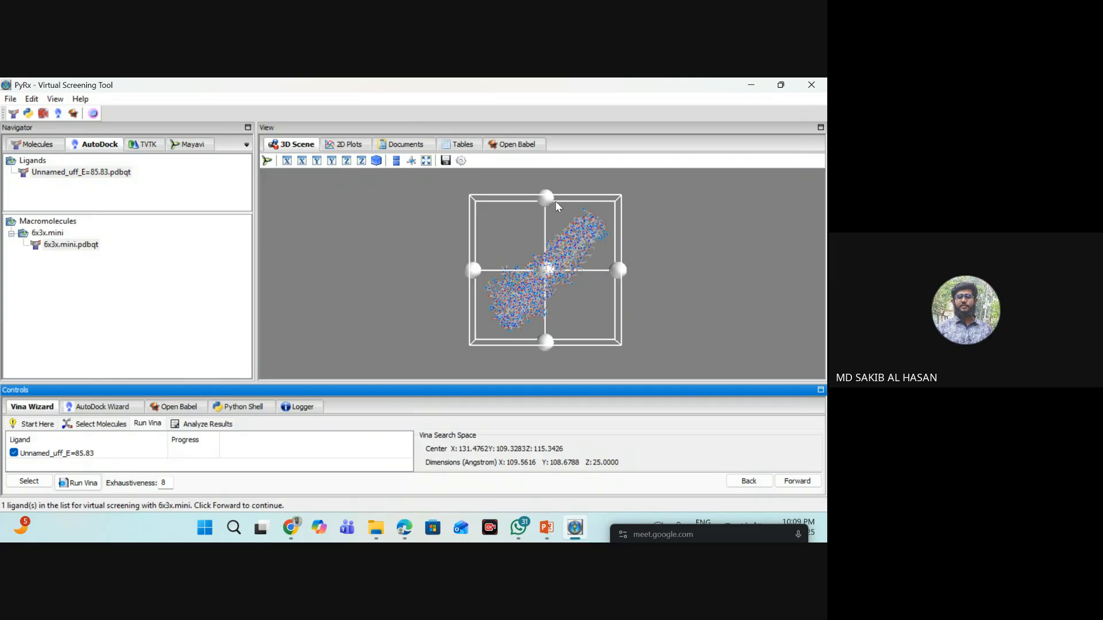
- Try restricting the search box to the protein's upper-right end, about 59 × 60 Å in X and Y
left_click_drag(473, 270, 538, 262)
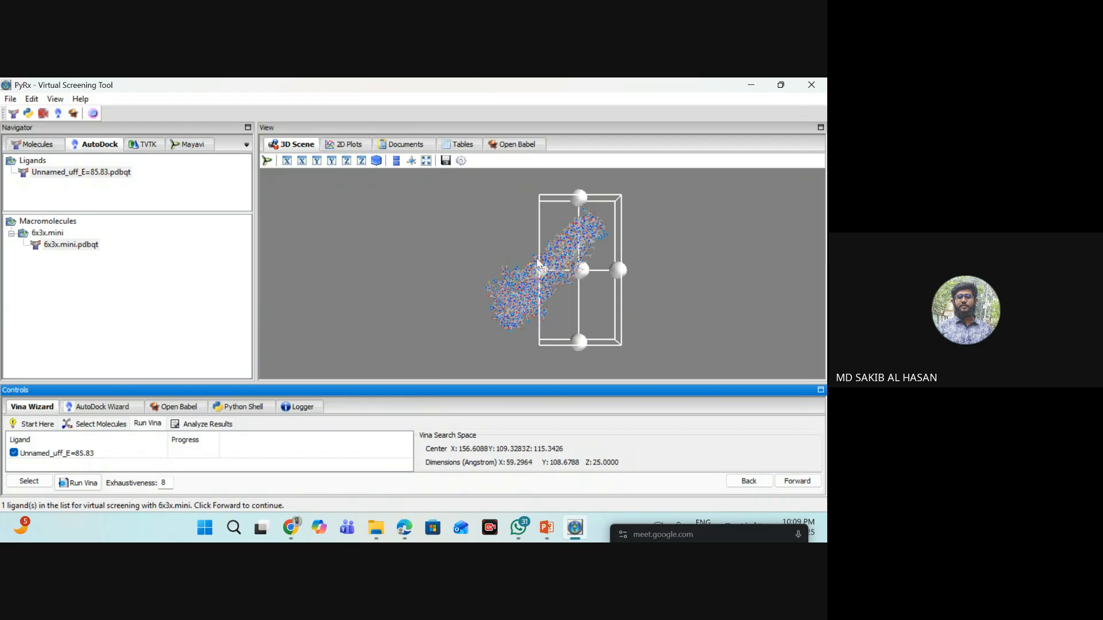
left_click_drag(587, 343, 580, 285)
left_click_drag(580, 197, 580, 204)
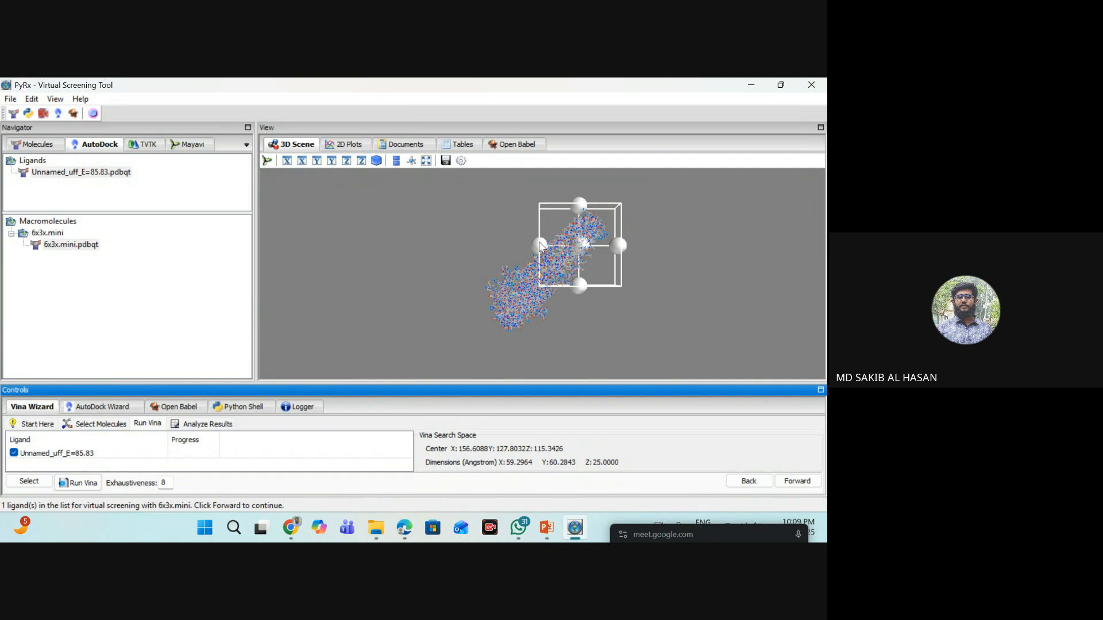
- Expand the search box to enclose the whole protein, about 131 × 112 Å in X and Y, and run the Vina docking
left_click_drag(540, 245, 454, 247)
left_click_drag(536, 285, 539, 347)
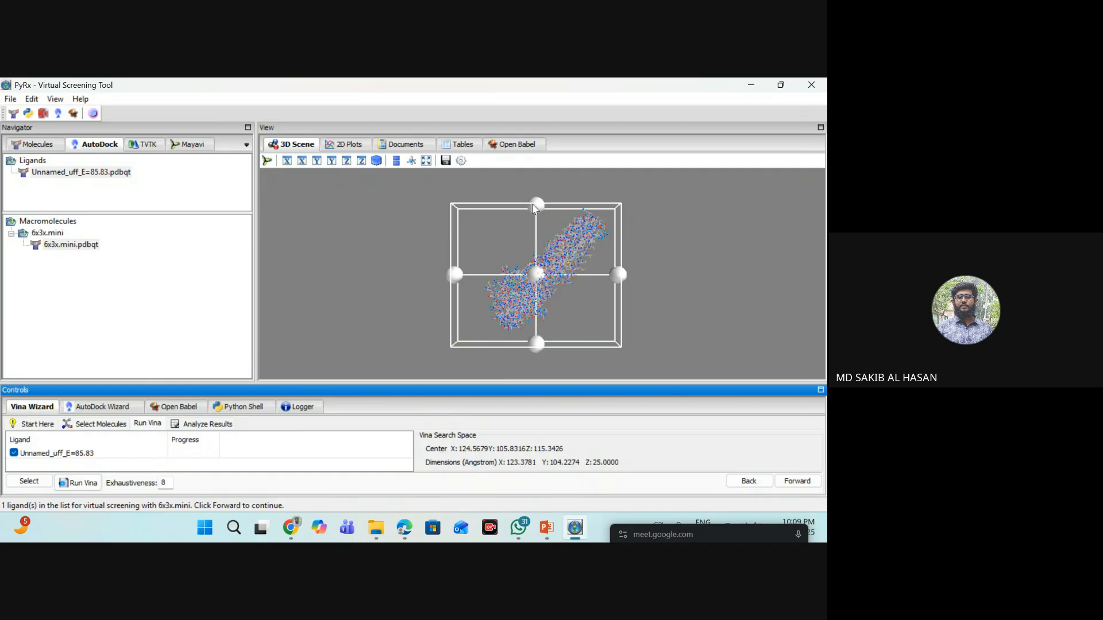
left_click_drag(535, 204, 537, 194)
left_click_drag(620, 269, 630, 268)
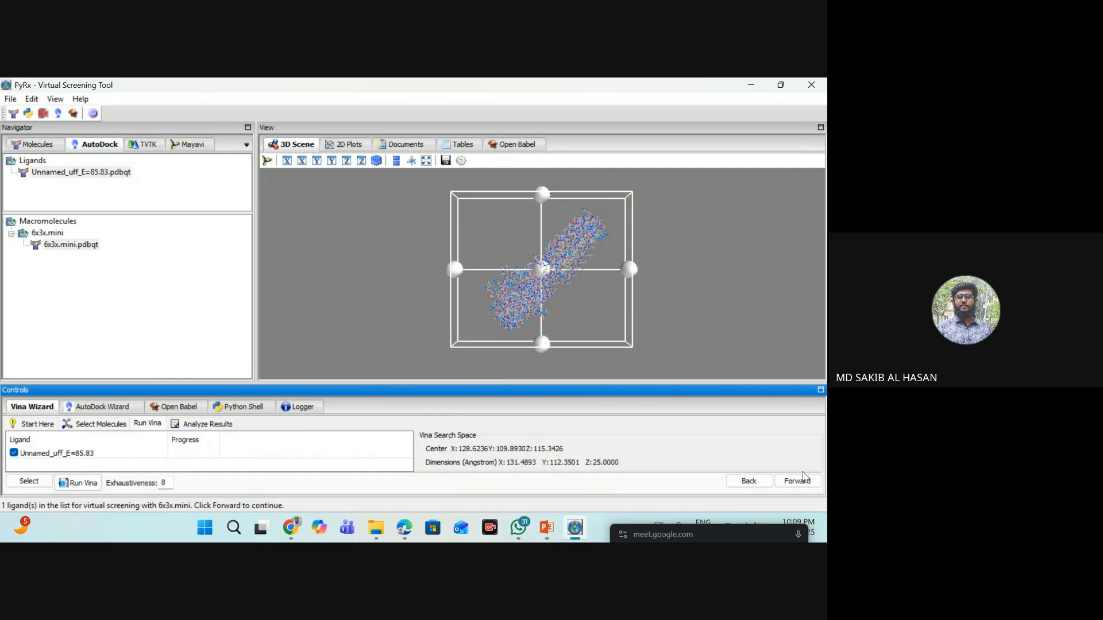
left_click(799, 481)
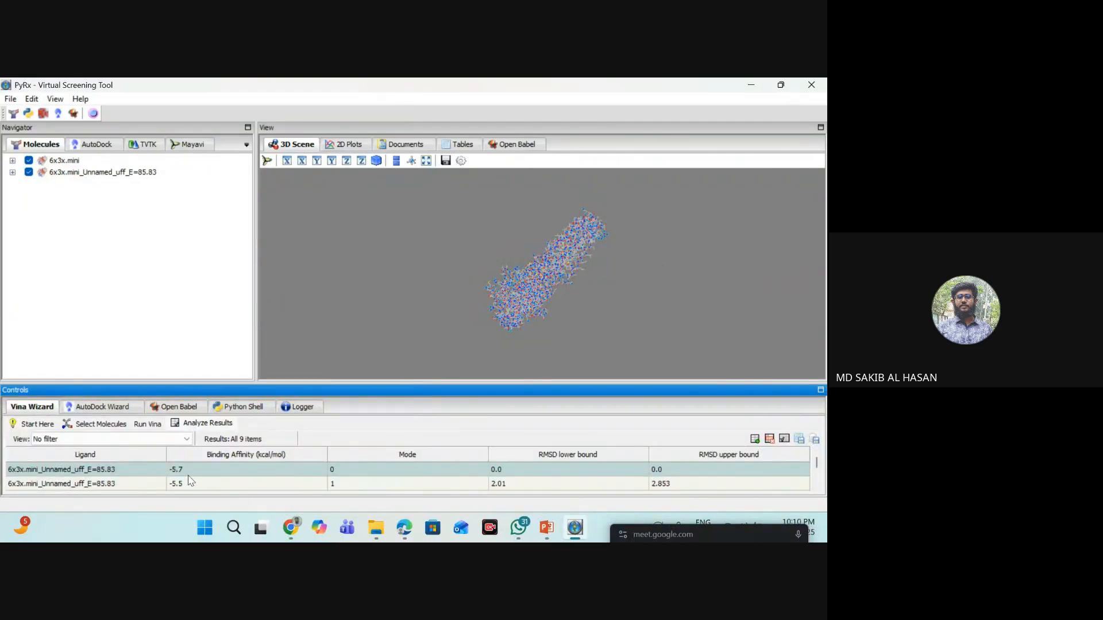
left_click(247, 471)
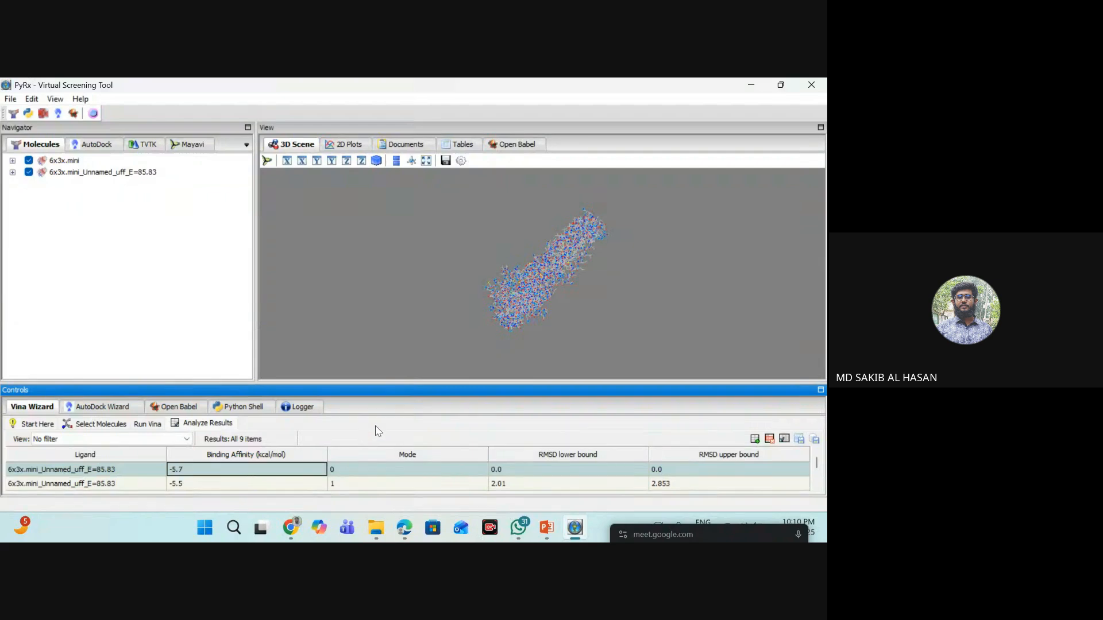
left_click(14, 100)
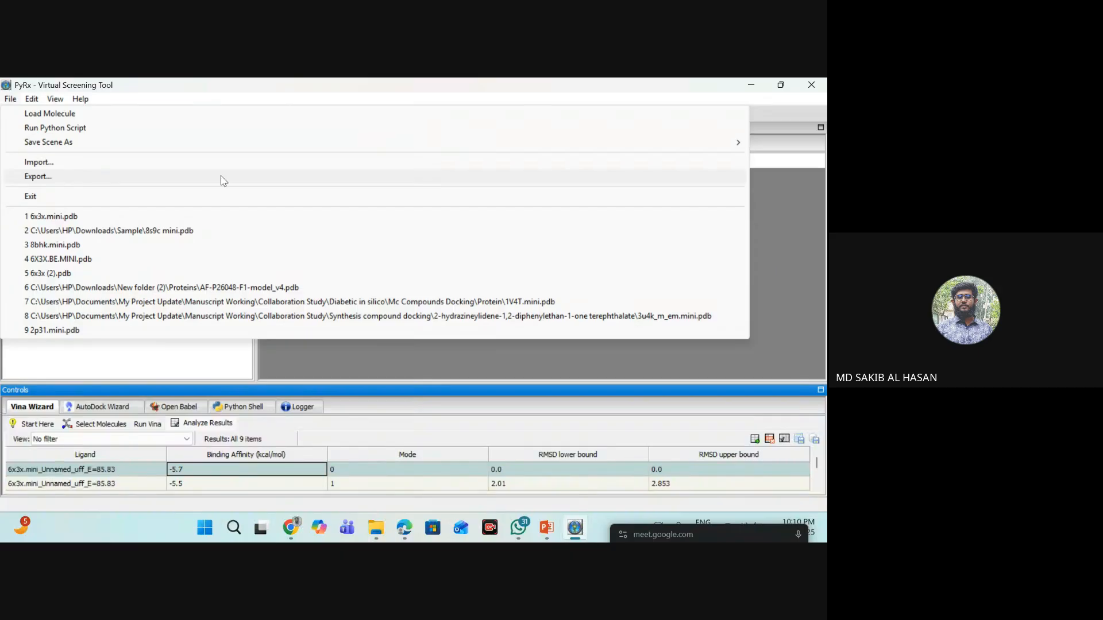
left_click(792, 219)
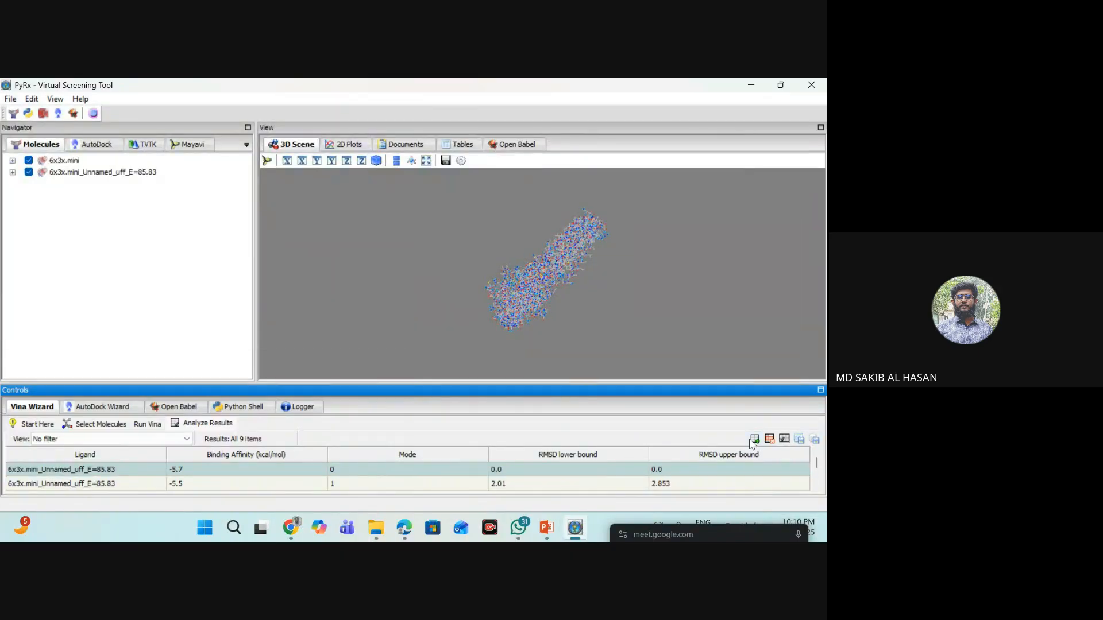
- Save the docking results as a CSV file named "6x3x vs gallic" in the Downloads folder
left_click(799, 440)
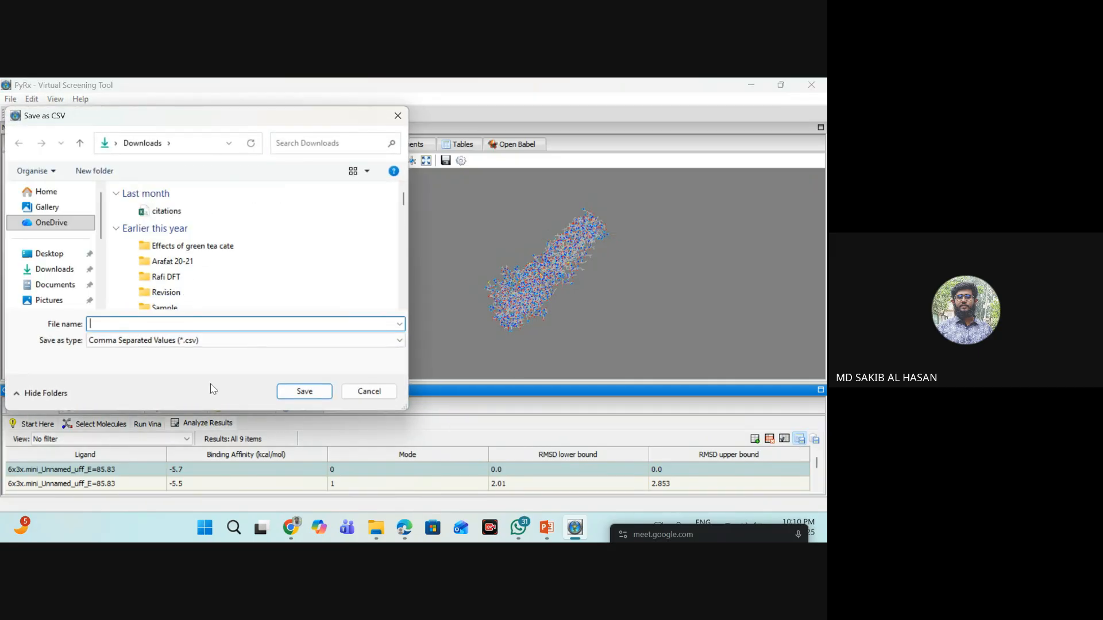
left_click(55, 270)
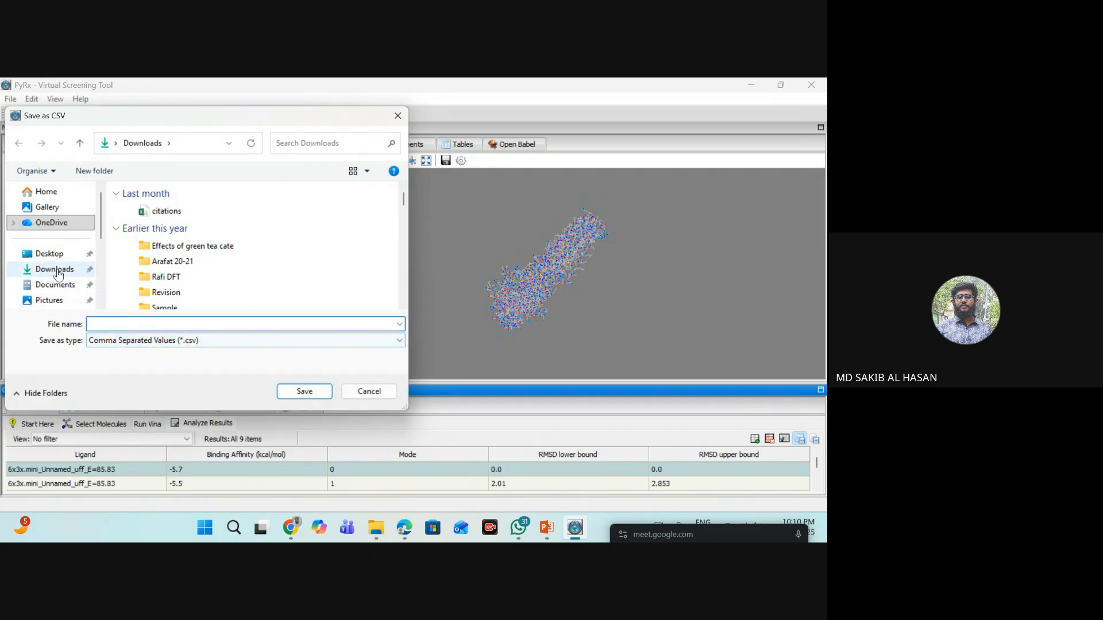
left_click(132, 324)
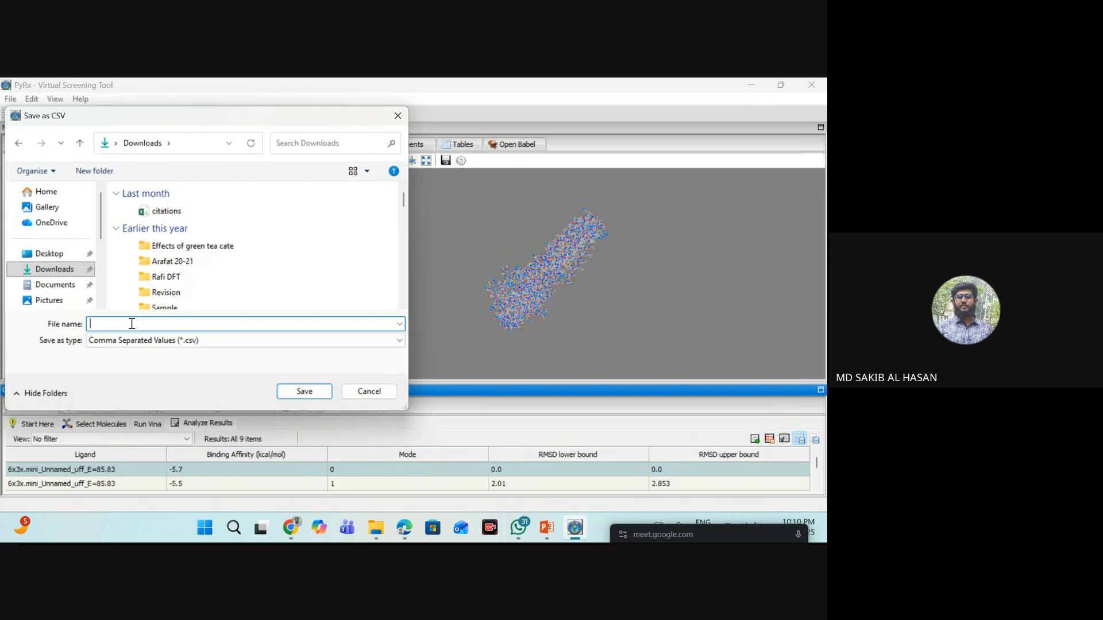
type("6x3x")
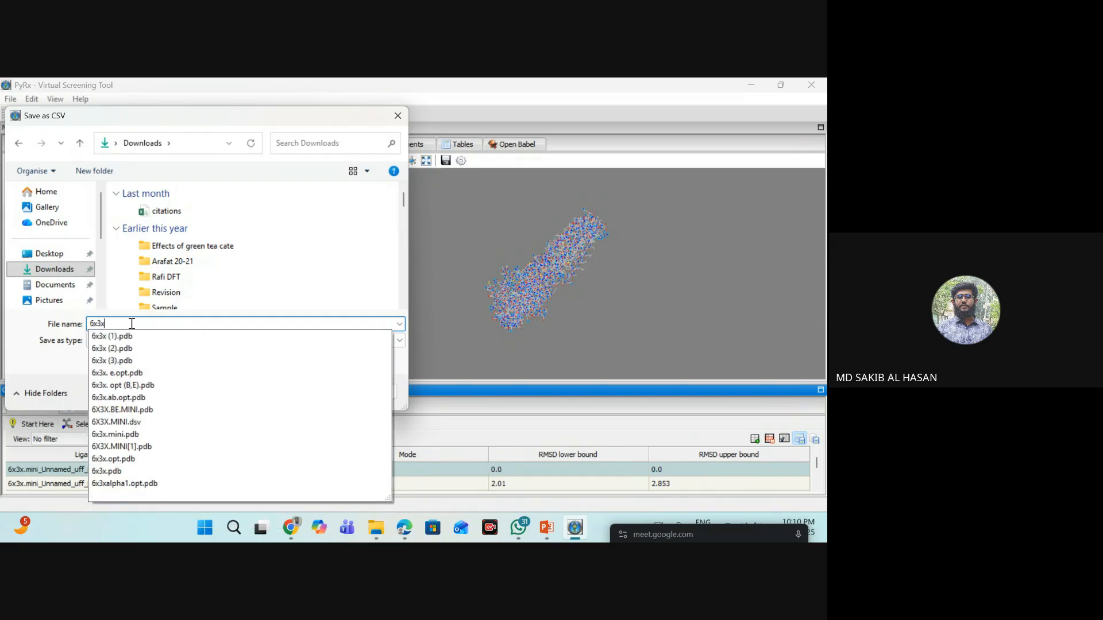
type(" vs gallic")
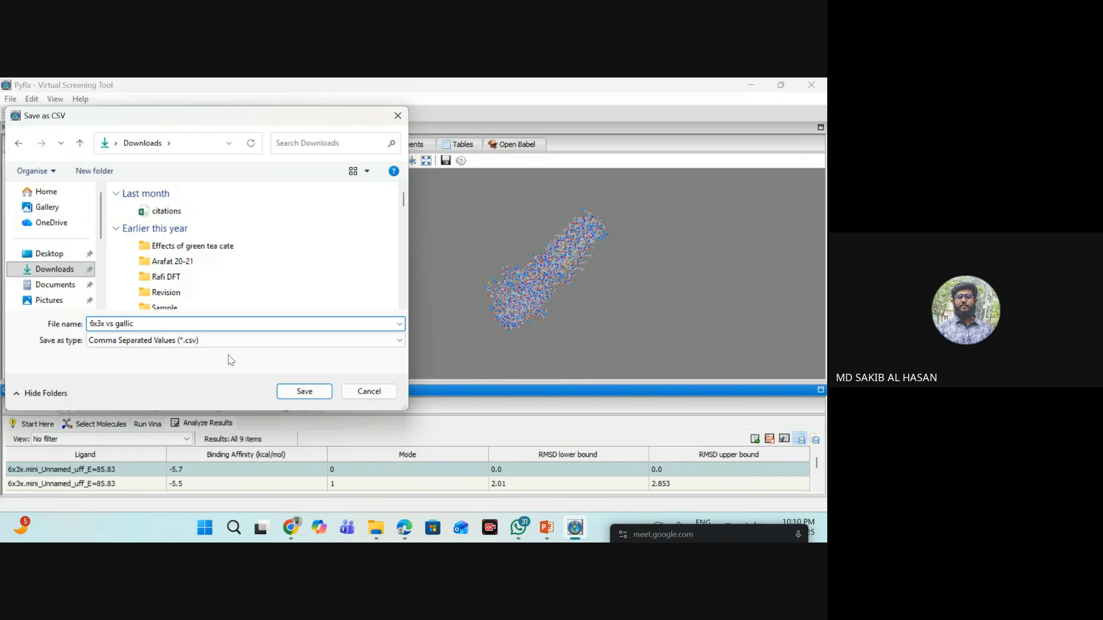
left_click(325, 392)
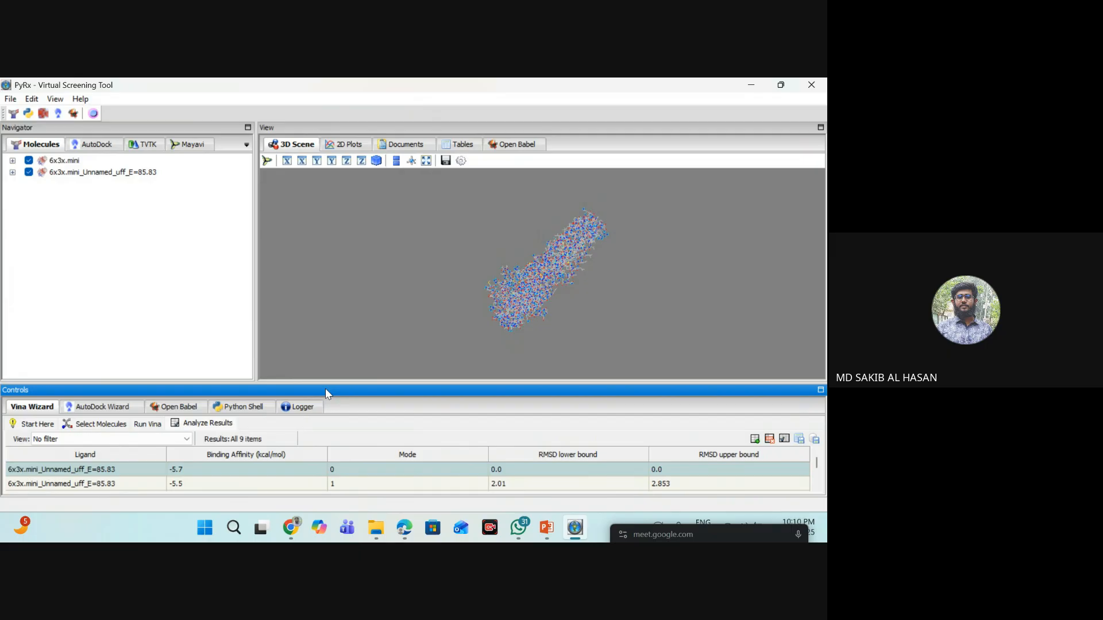
- Switch to File Explorer and open the "6x3x vs gallic" results file from Downloads in Excel
left_click(375, 527)
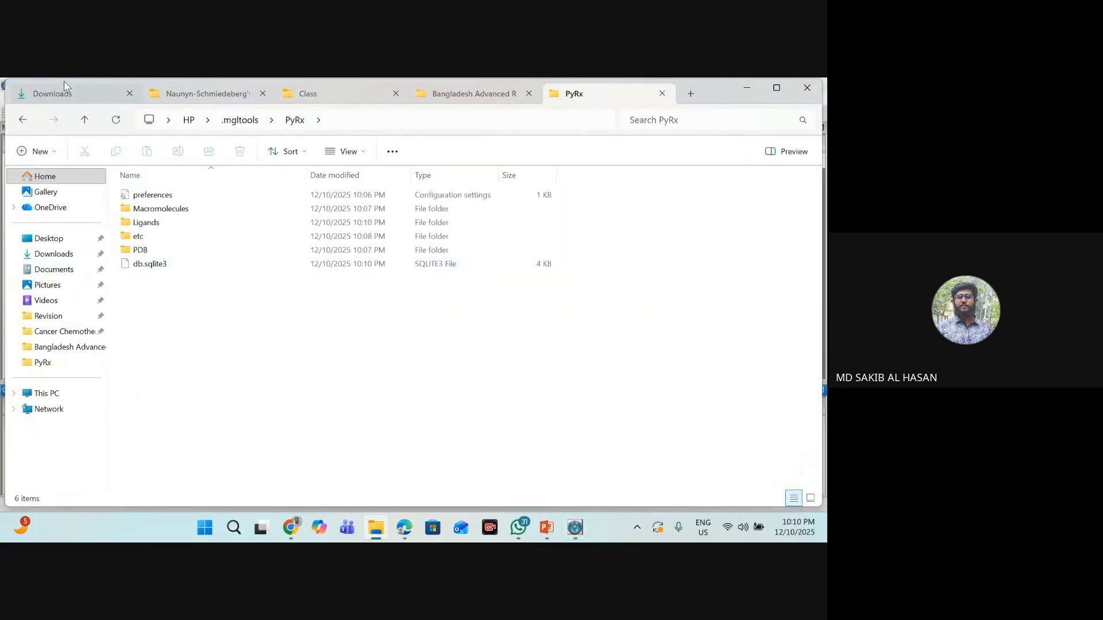
left_click(67, 91)
double_click(171, 214)
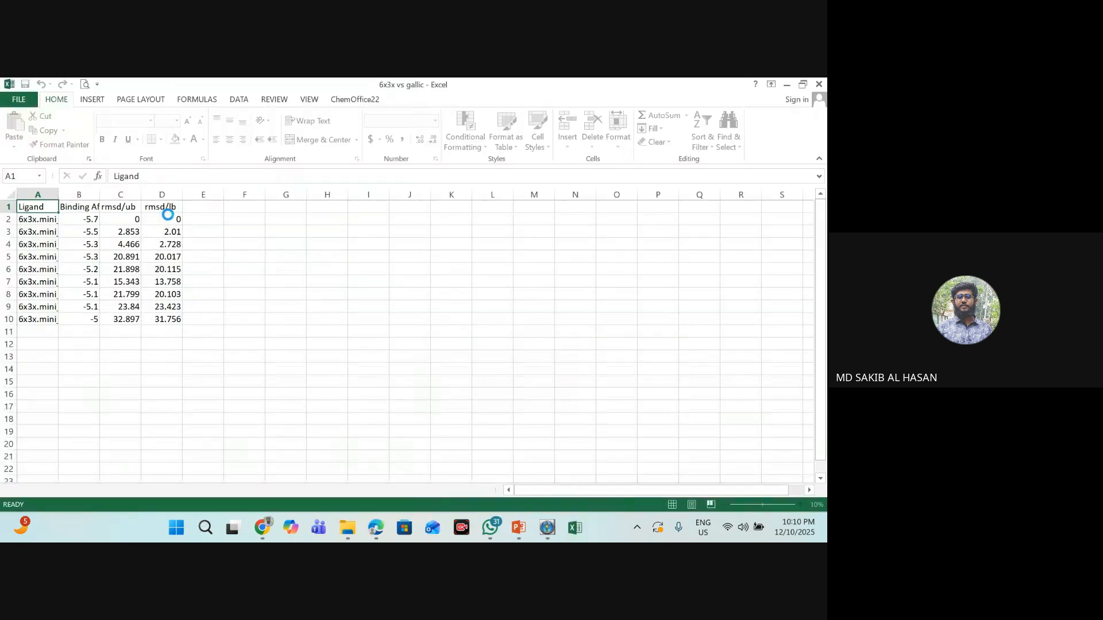
- Check the binding affinity of the first pose in the results sheet and close the workbook
left_click(85, 218)
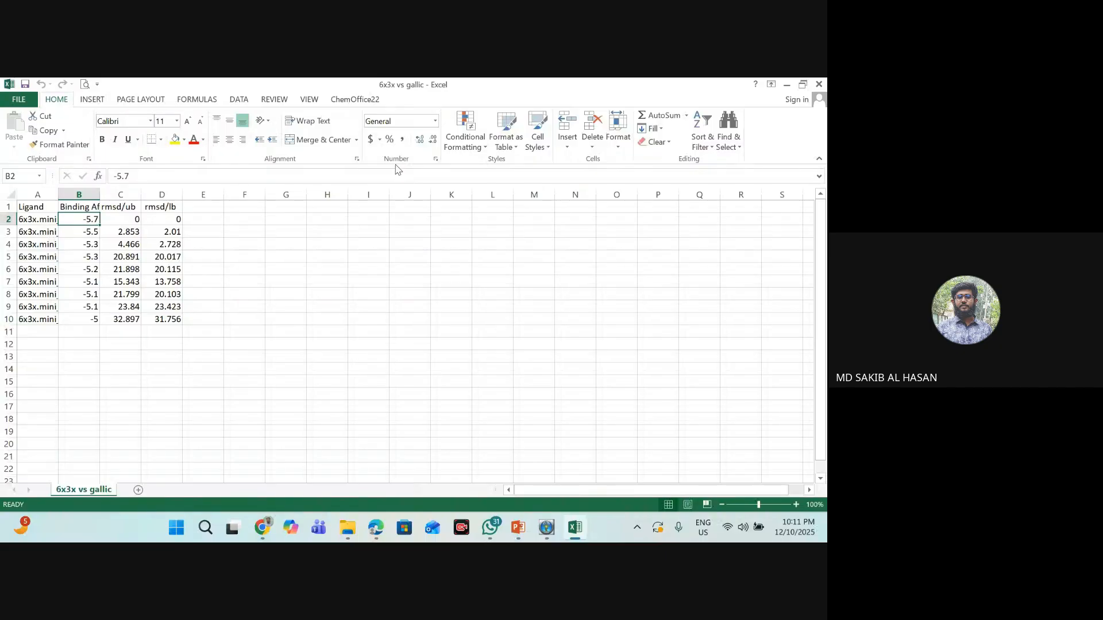
left_click(819, 84)
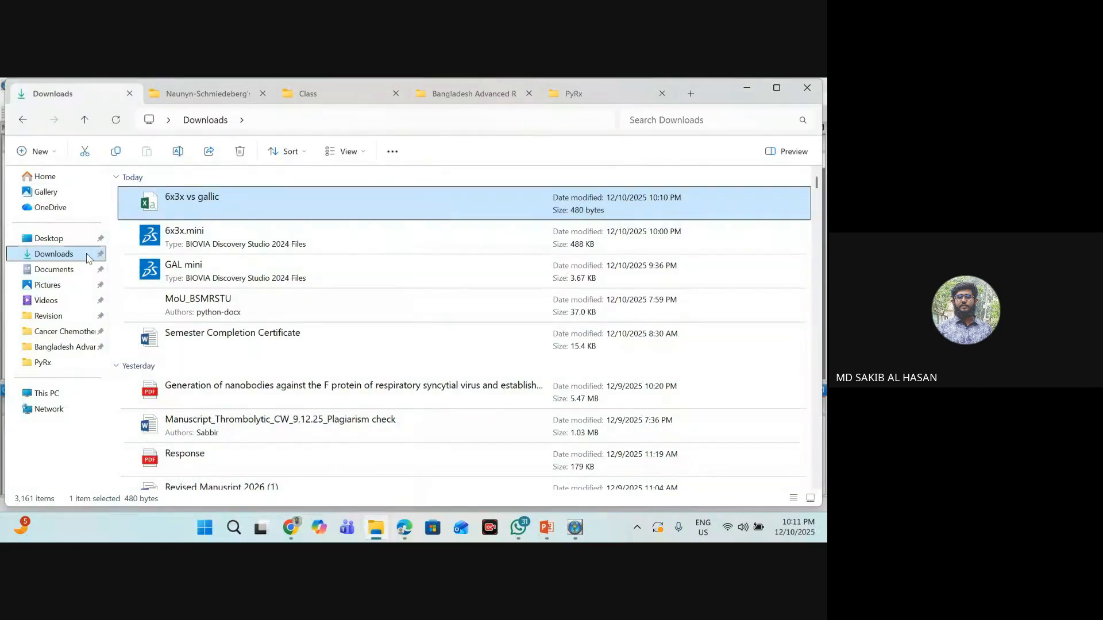
- Switch to PyRx and export the AutoDock workspace as PyRx_AutoDock4.tar.gz to the Downloads folder
left_click(574, 534)
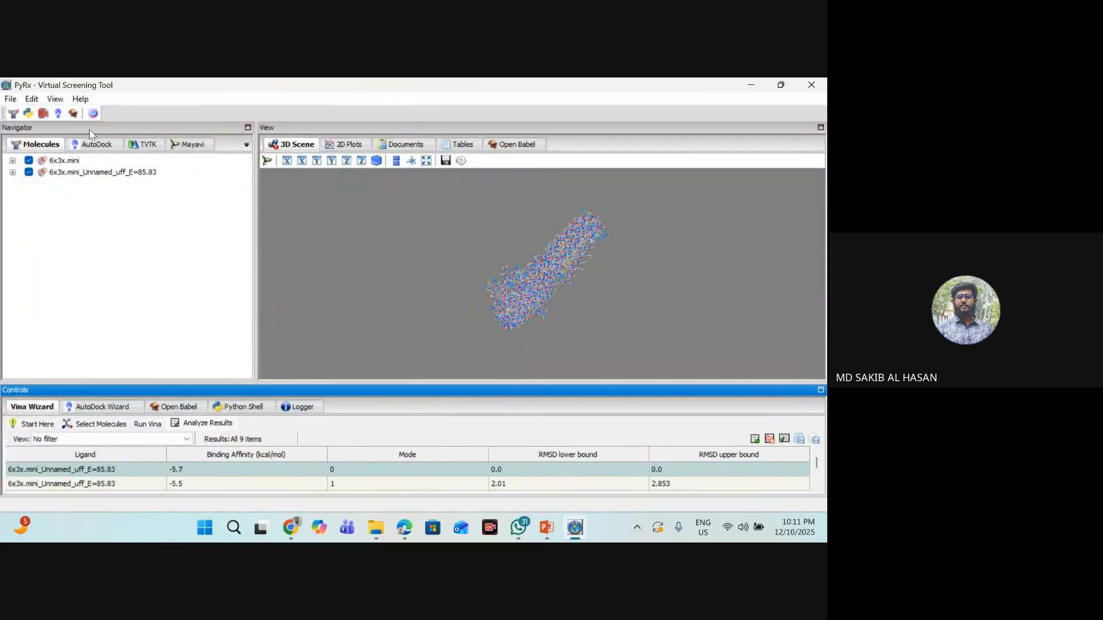
left_click(9, 100)
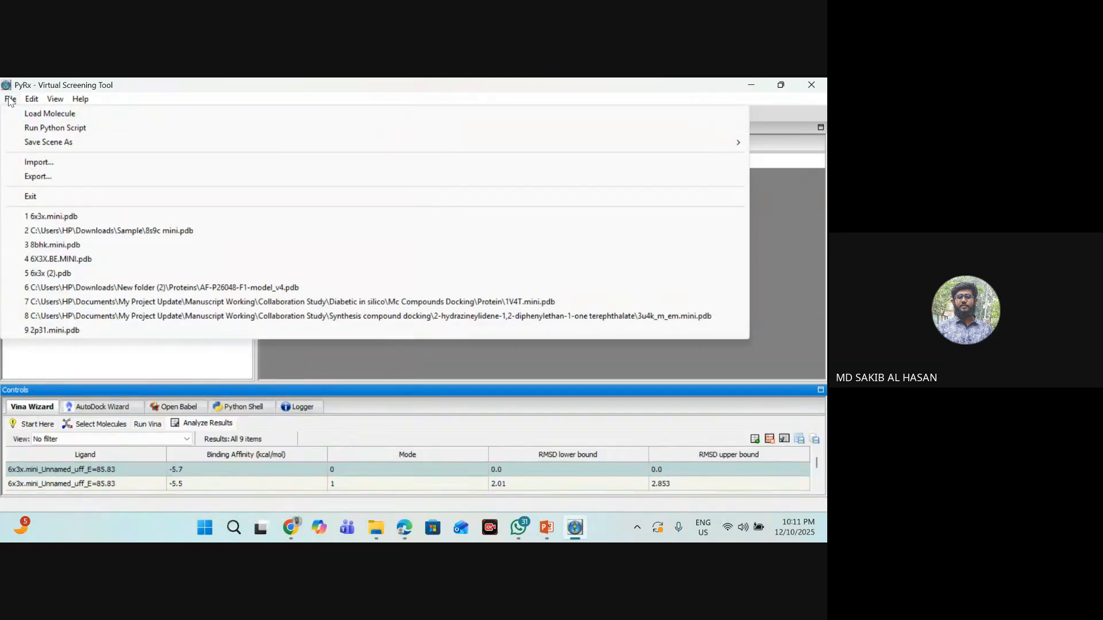
left_click(61, 179)
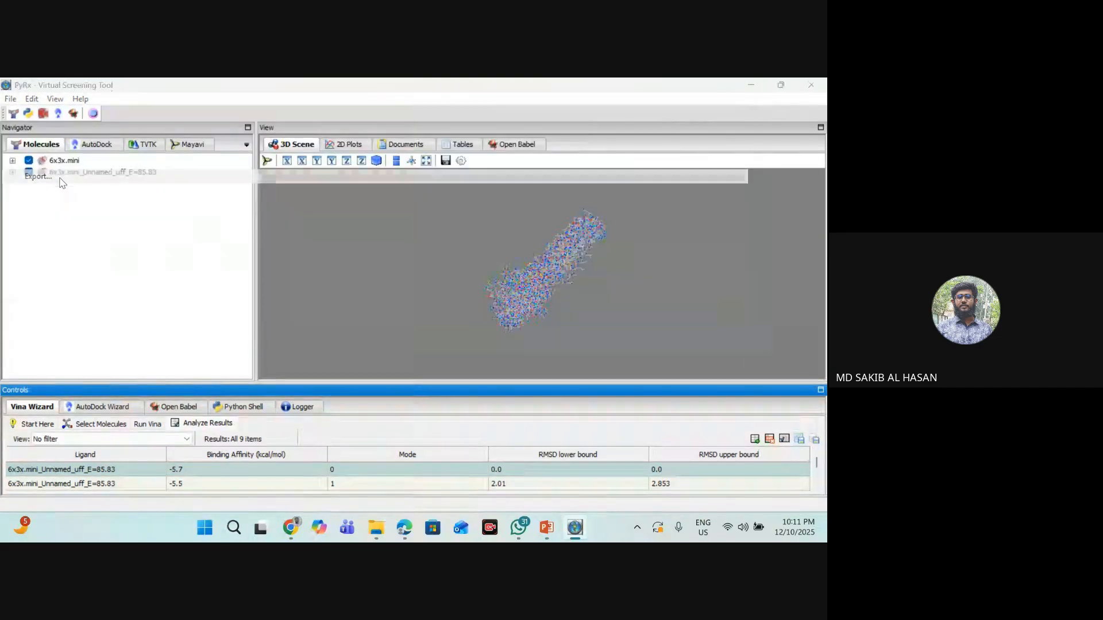
left_click(528, 229)
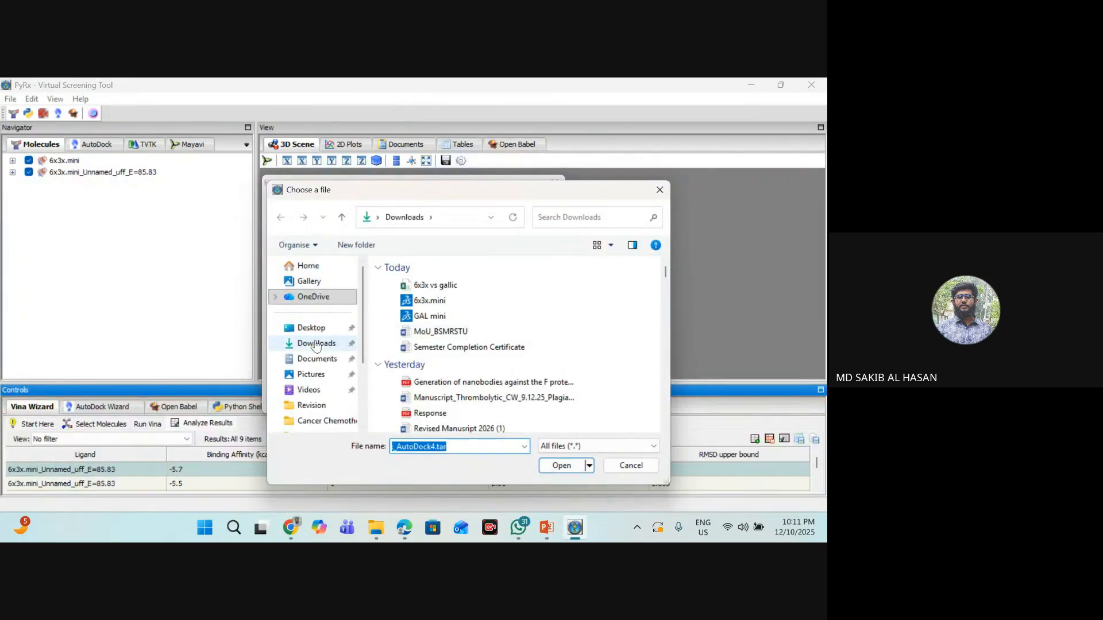
left_click(316, 344)
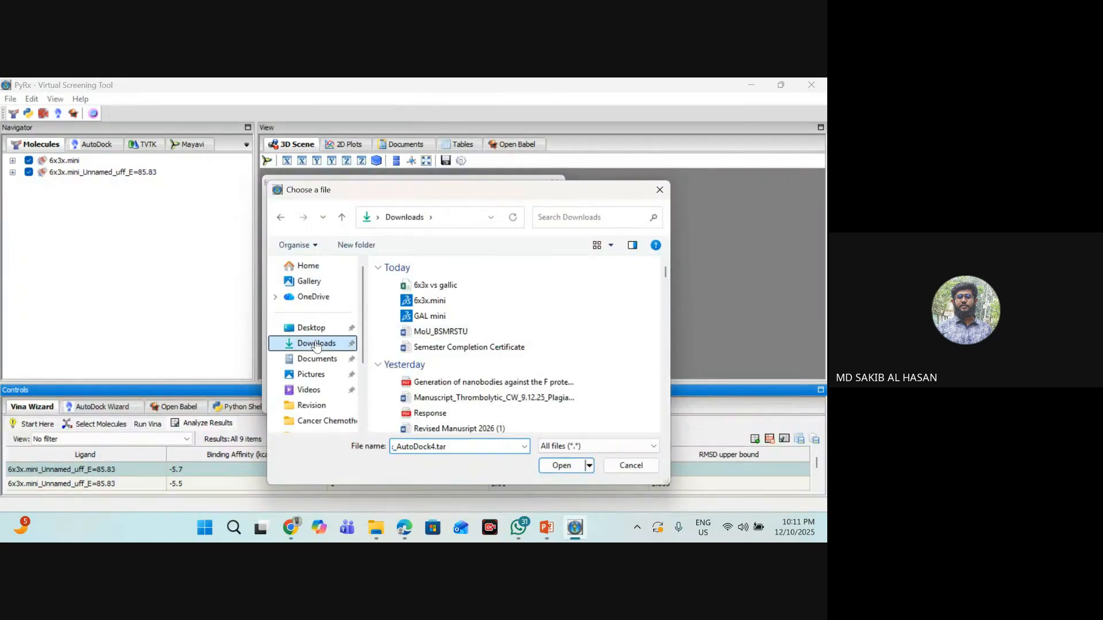
left_click(562, 466)
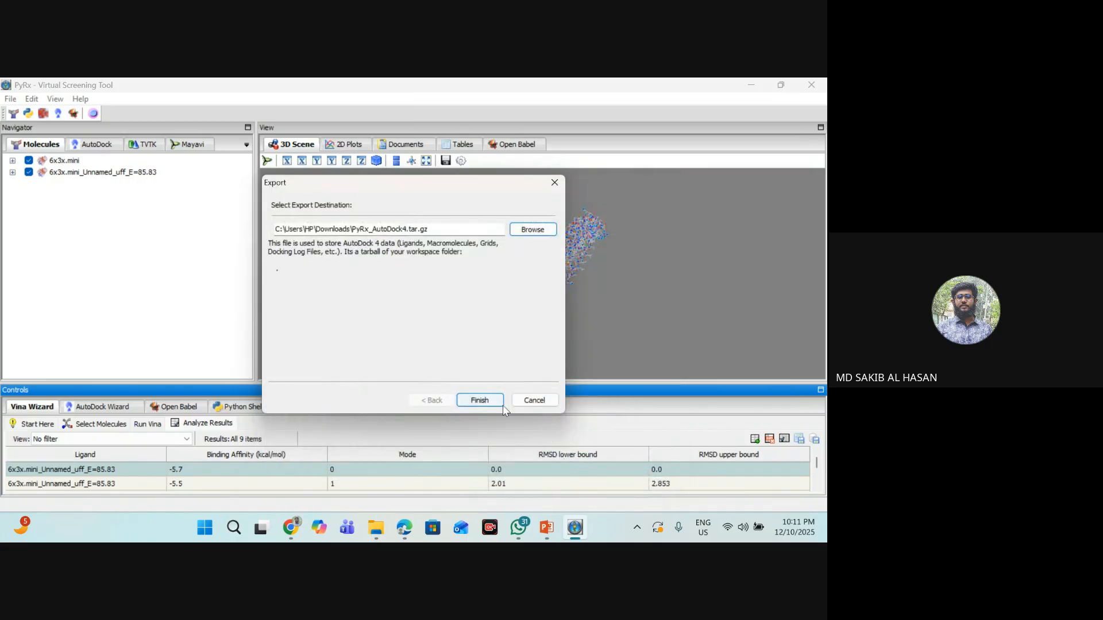
left_click(499, 402)
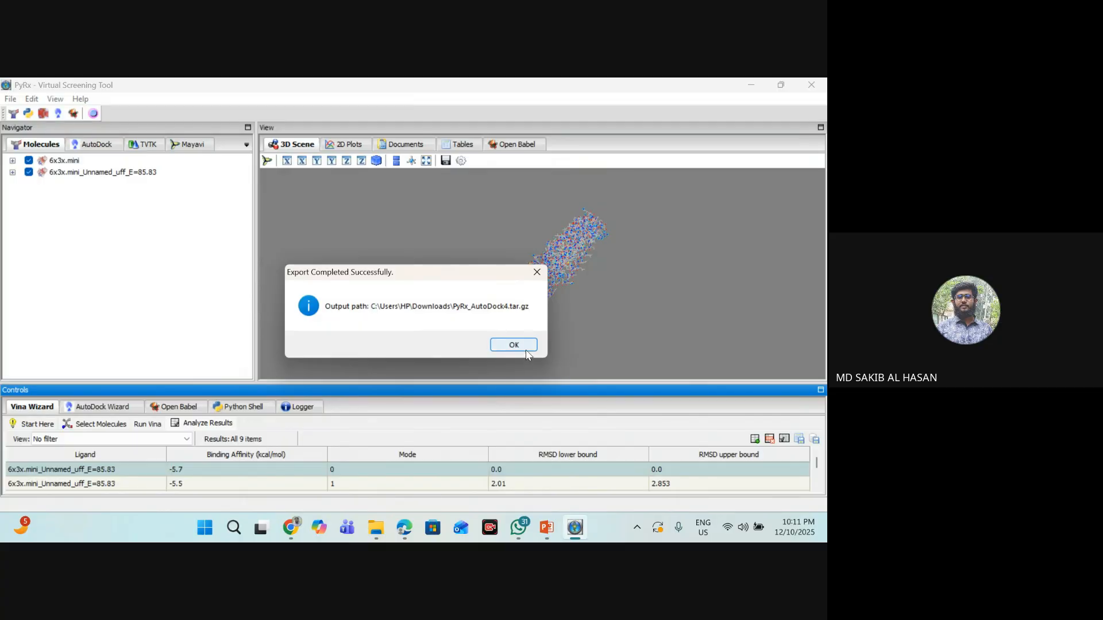
left_click(525, 348)
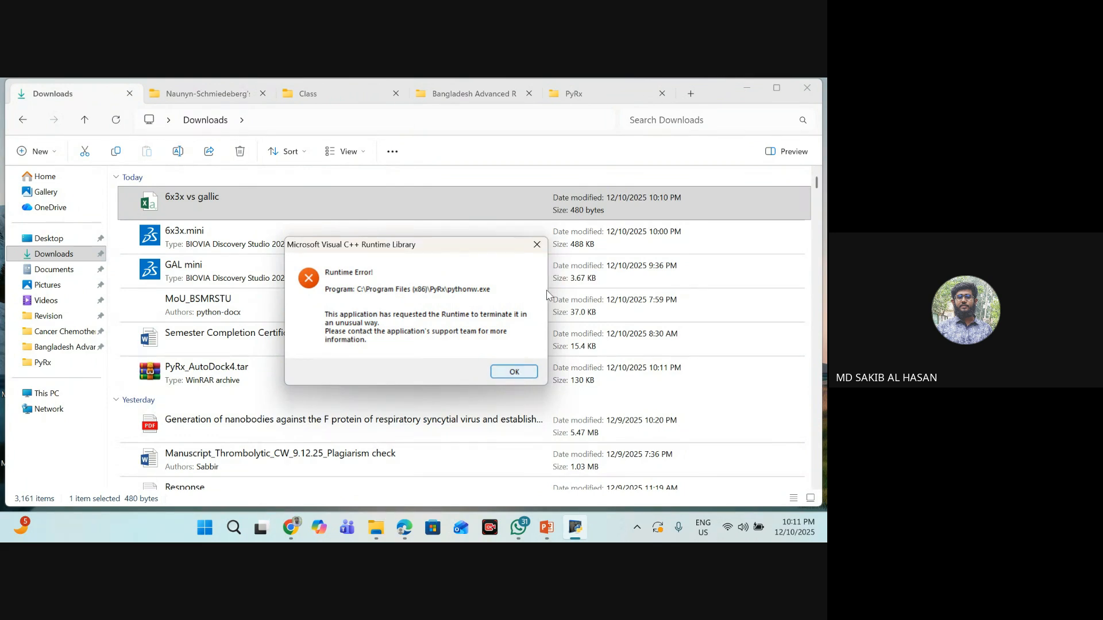
left_click(514, 372)
- Extract the PyRx_AutoDock4.tar archive directly into the Downloads folder
left_click(94, 254)
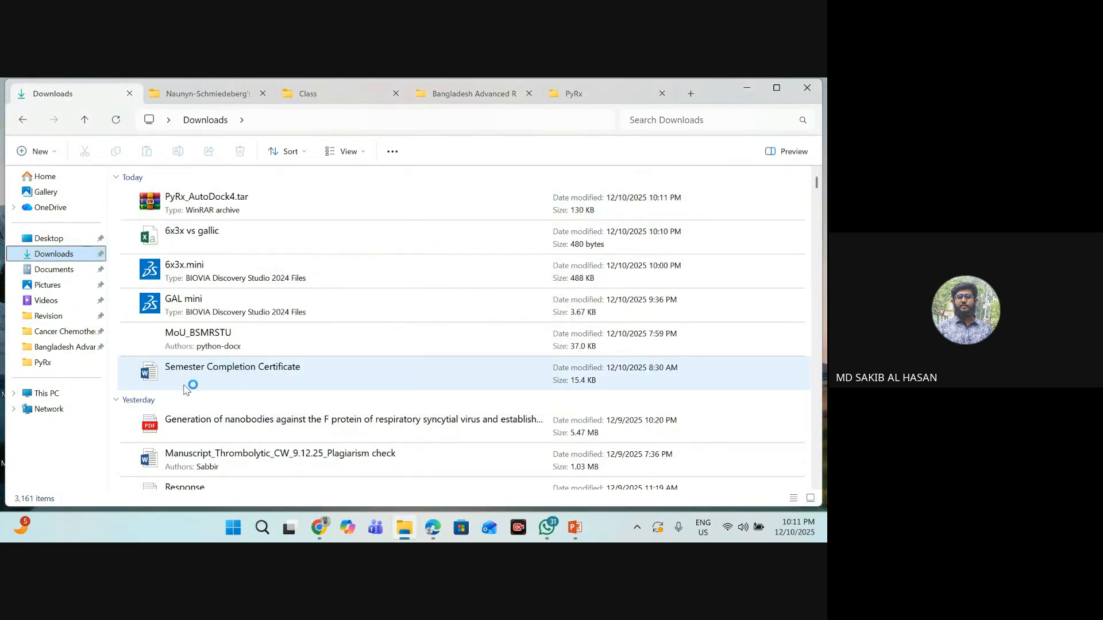
left_click(233, 210)
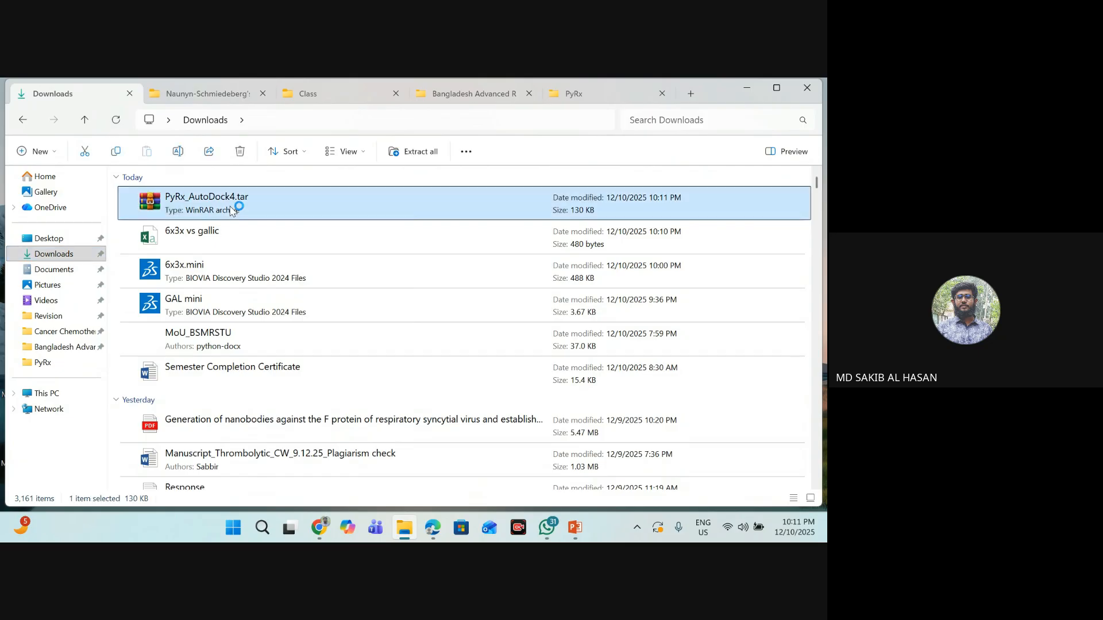
right_click(232, 210)
left_click(291, 424)
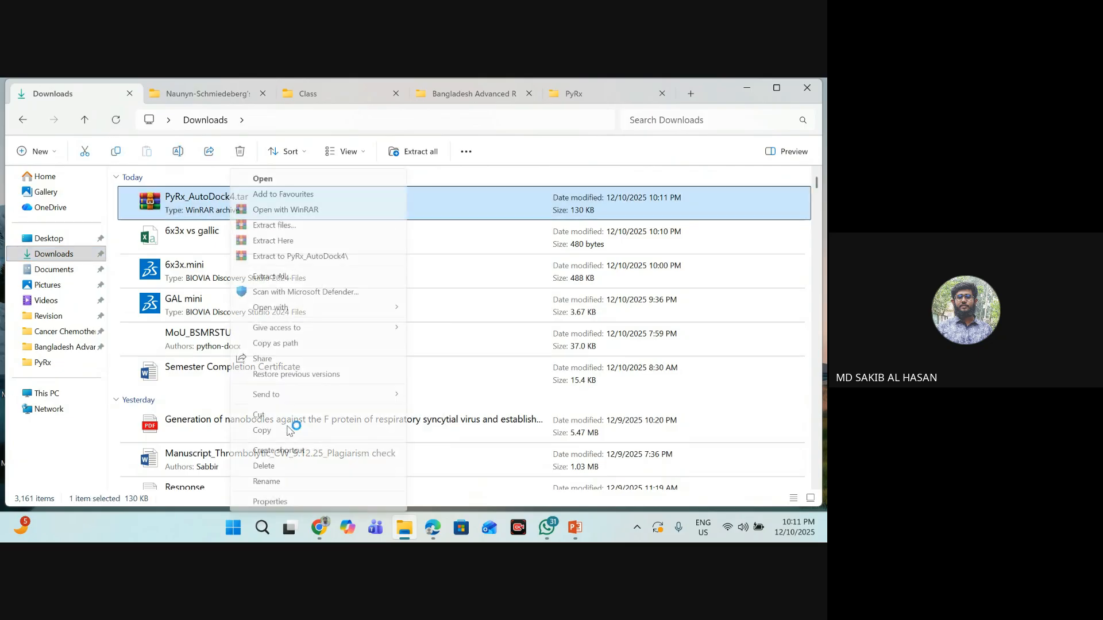
left_click(273, 241)
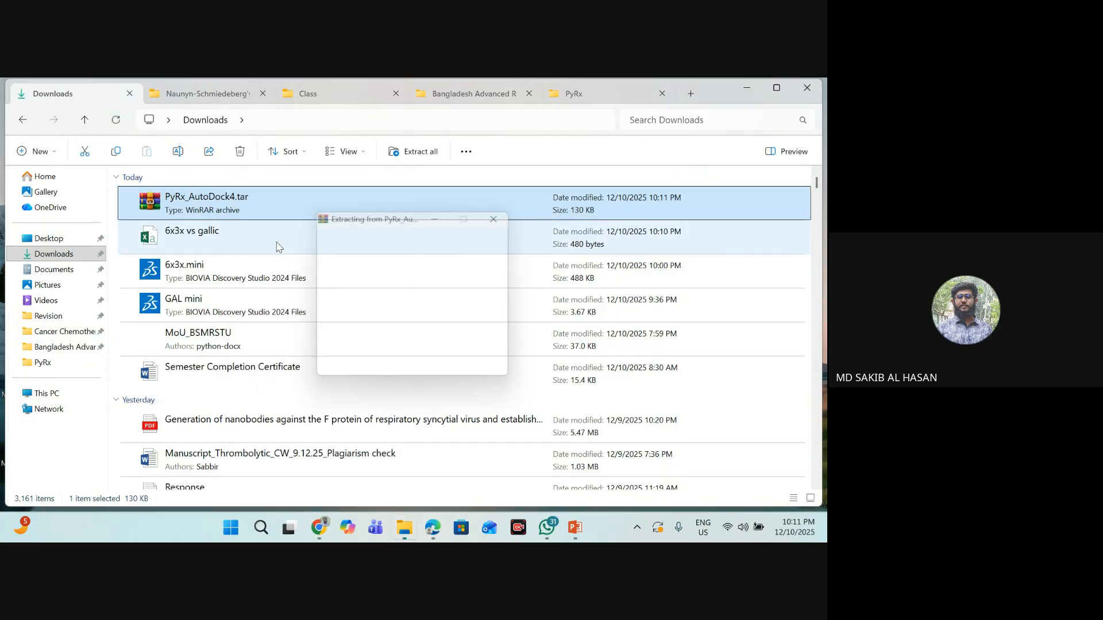
- Review the extracted etc, Ligands and Macromolecules folders in Downloads
left_click(85, 258)
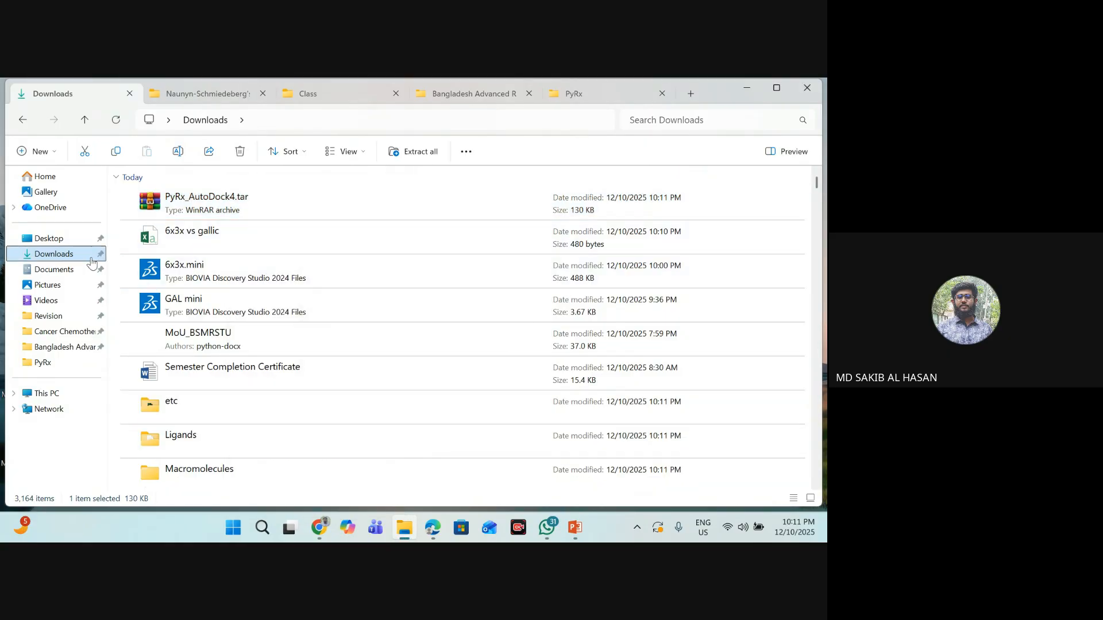
scroll(234, 351, "down", 1)
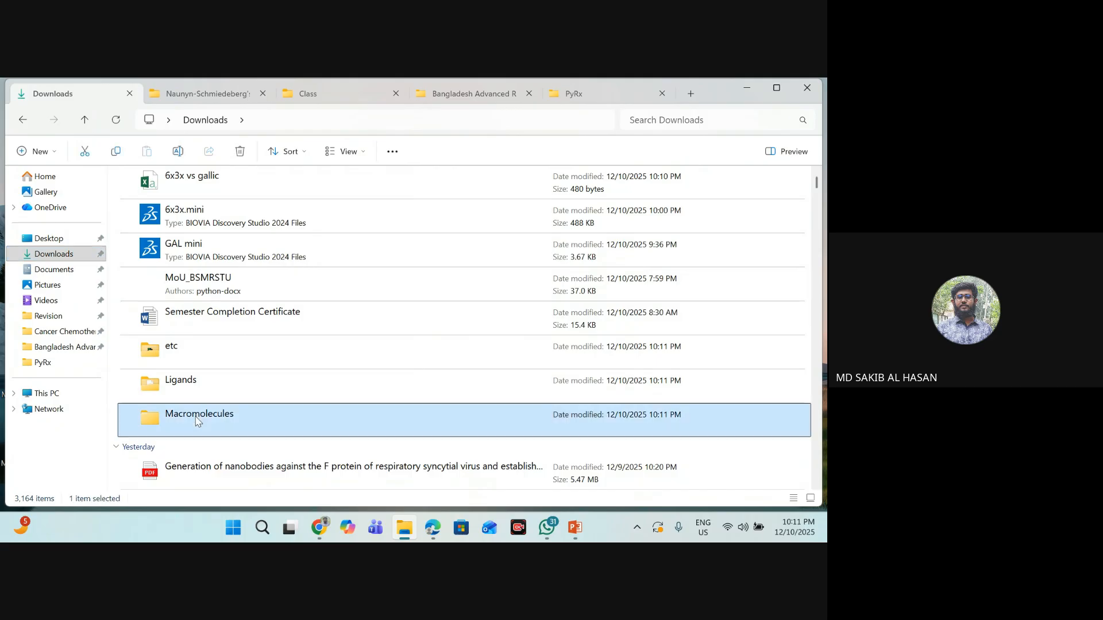
left_click(198, 366)
left_click(107, 252)
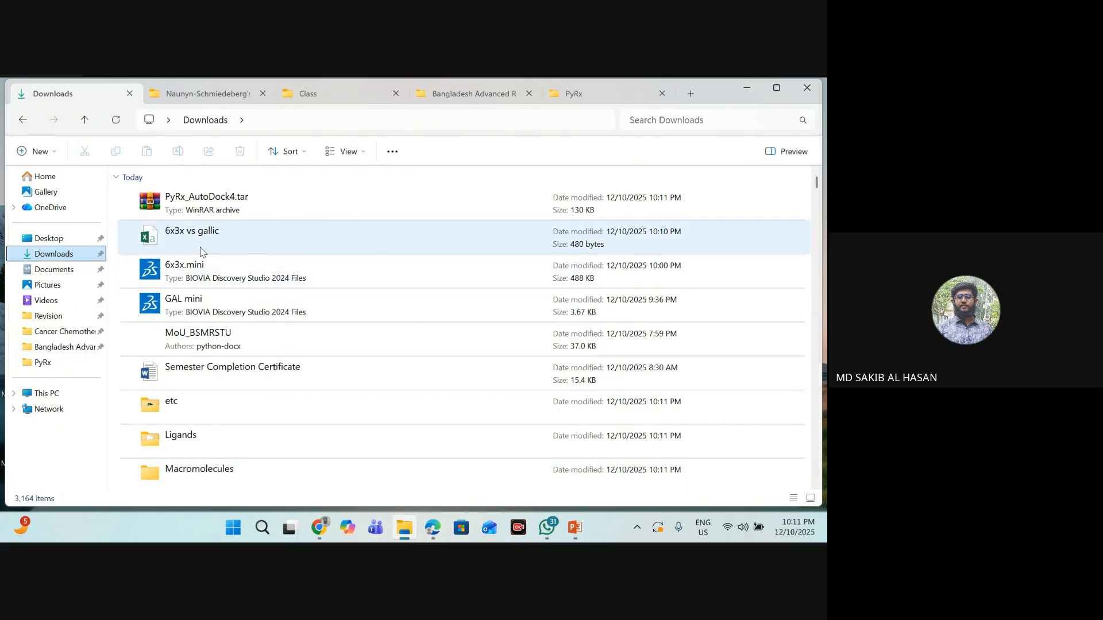
scroll(252, 252, "down", 1)
scroll(258, 250, "up", 1)
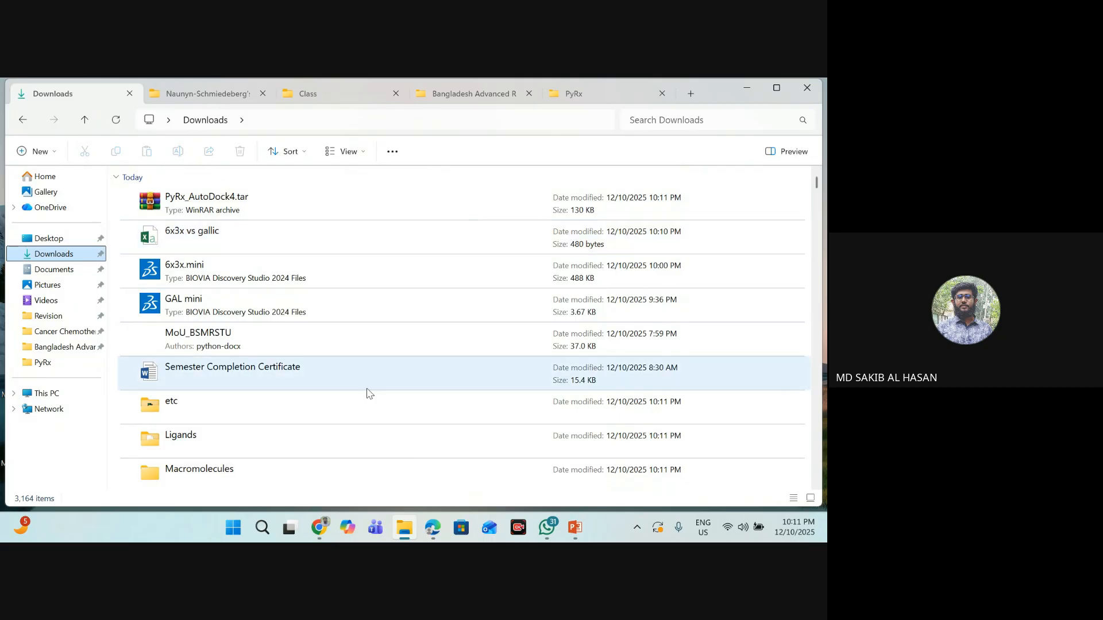
- Switch to the Google Meet call in Chrome and stop sharing the screen
mouse_move(320, 527)
left_click(249, 456)
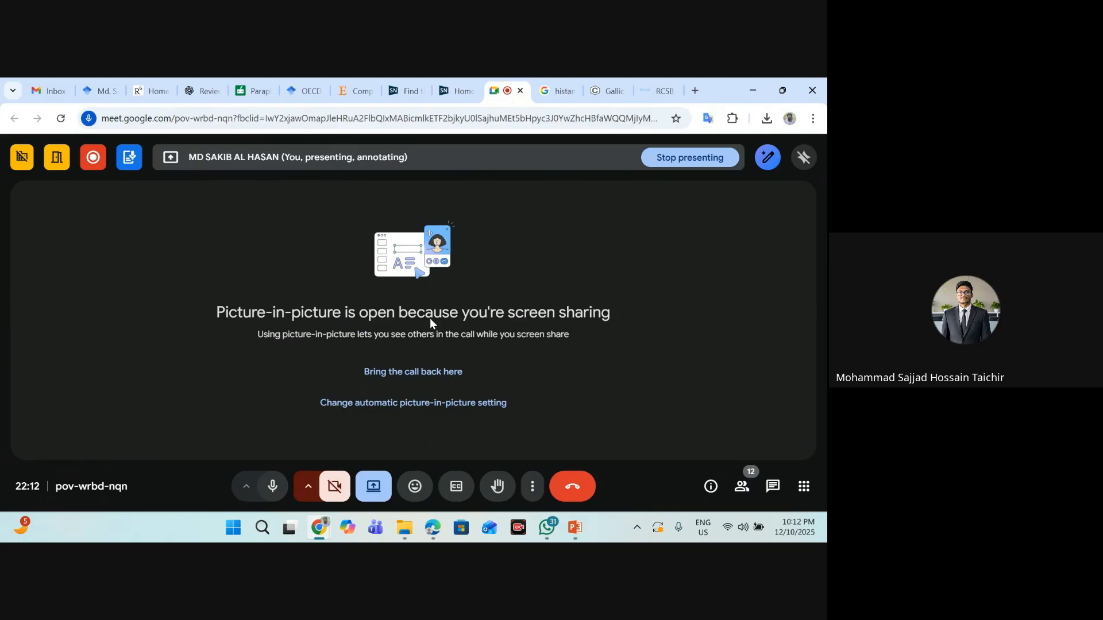
left_click(373, 487)
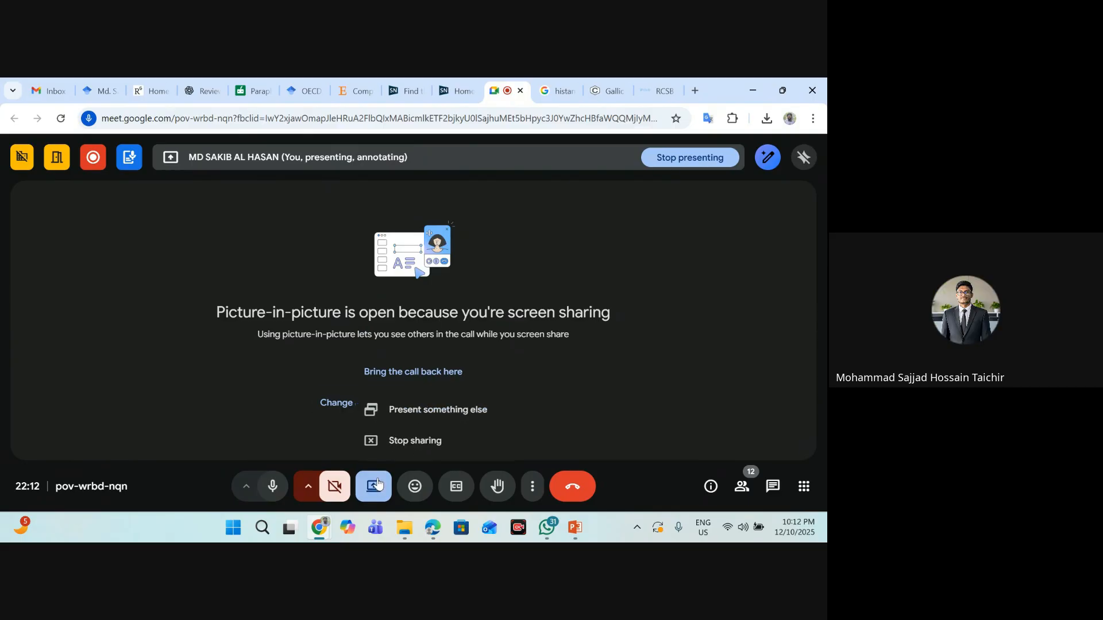
left_click(435, 439)
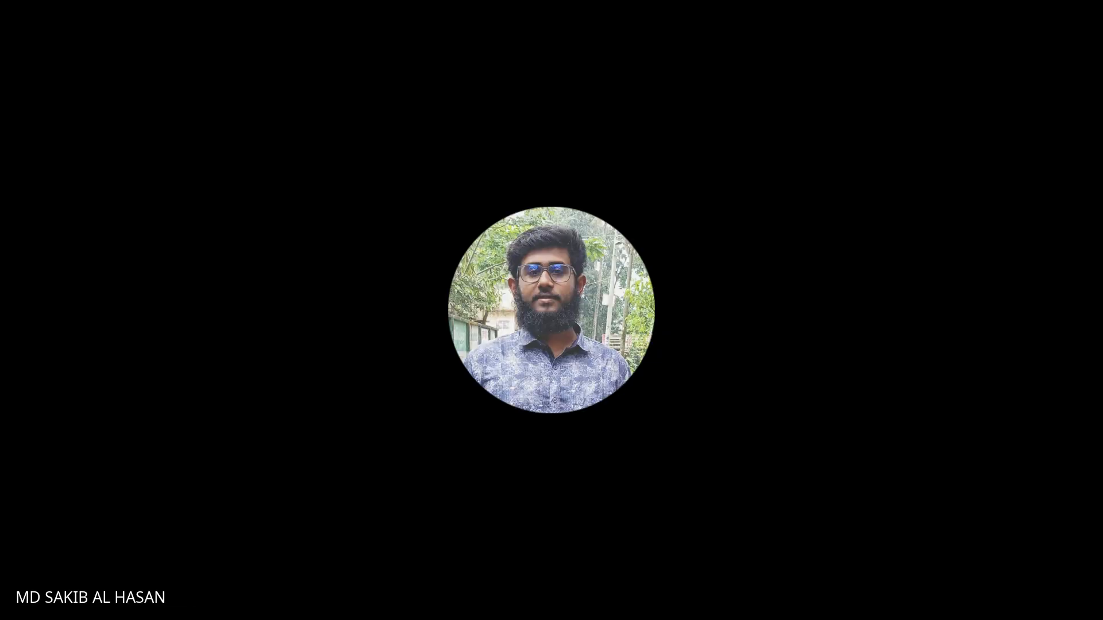